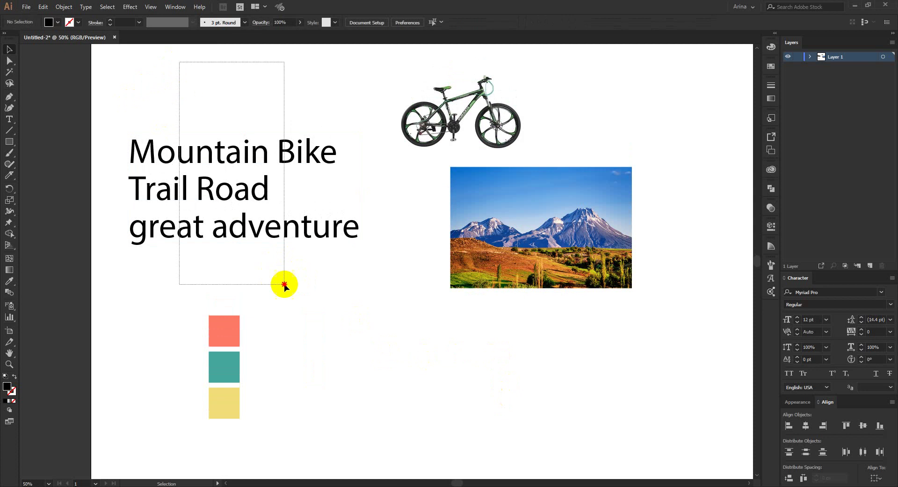
pyautogui.click(334, 282)
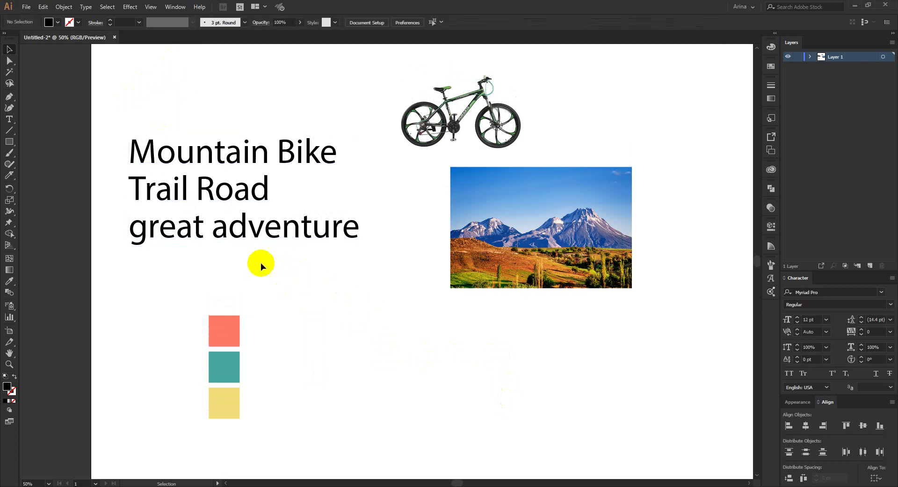
pyautogui.moveTo(260, 265); pyautogui.dragTo(330, 277)
pyautogui.click(176, 88)
pyautogui.click(330, 278)
pyautogui.moveTo(282, 263); pyautogui.dragTo(317, 290)
pyautogui.click(176, 77)
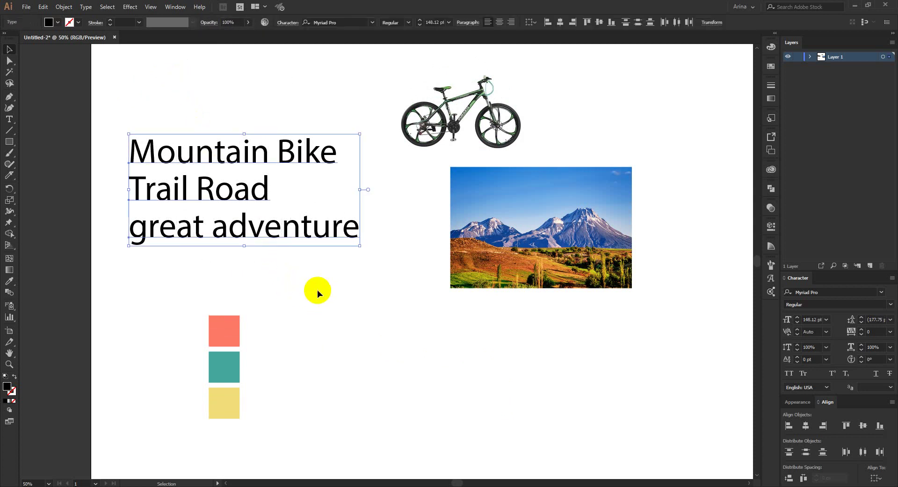
pyautogui.click(317, 290)
# Move the mountain photo down and farther right, away from the bicycle image.
pyautogui.moveTo(473, 285); pyautogui.dragTo(536, 347)
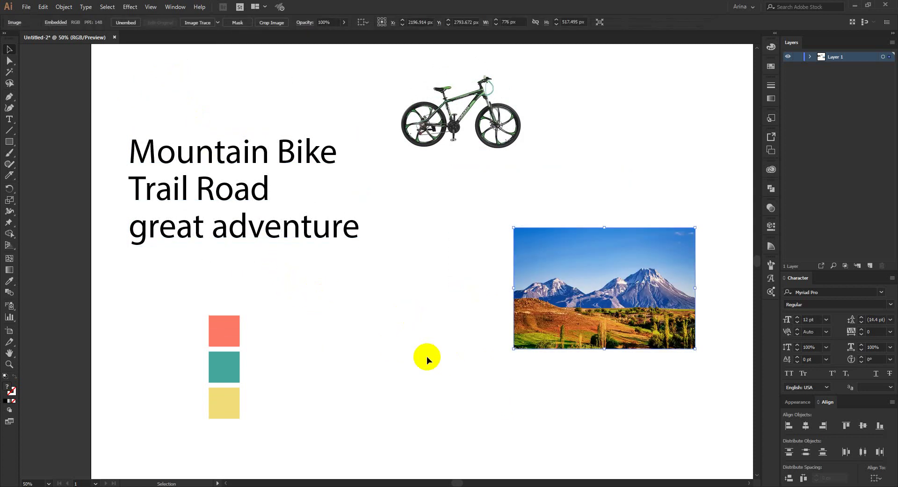
pyautogui.click(427, 357)
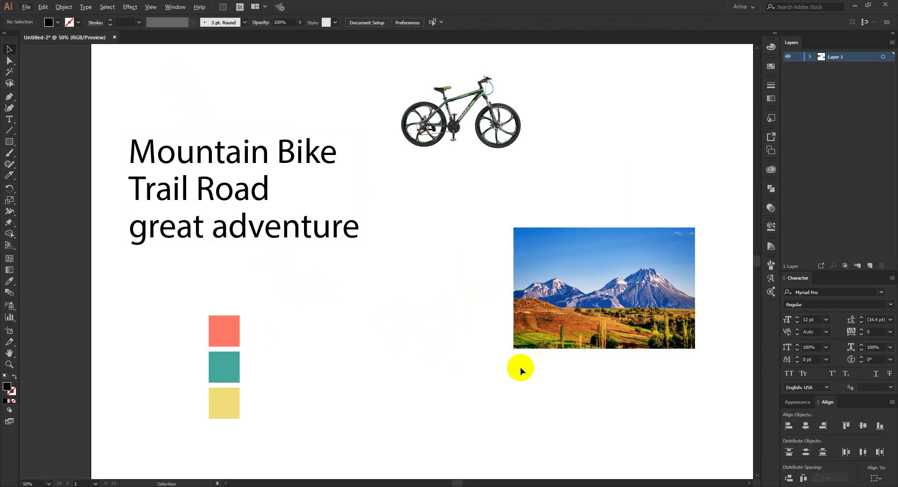
pyautogui.click(619, 291)
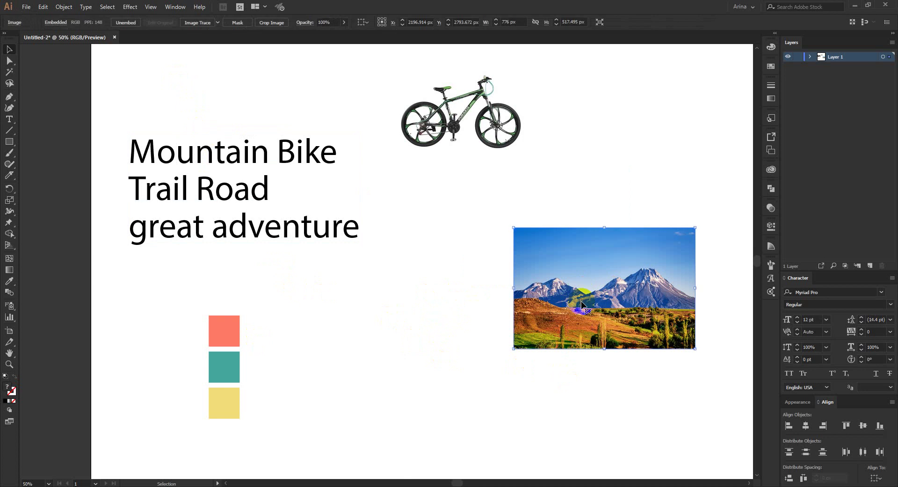
pyautogui.click(458, 313)
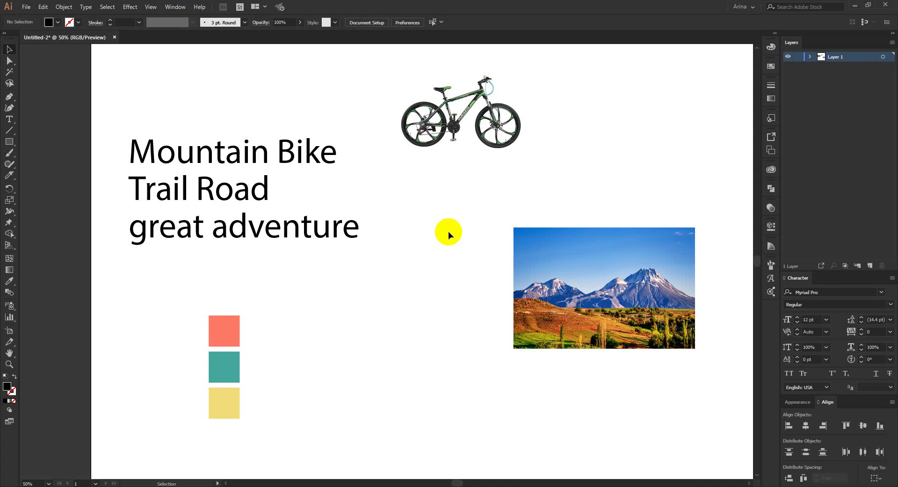
pyautogui.moveTo(426, 215); pyautogui.dragTo(722, 426)
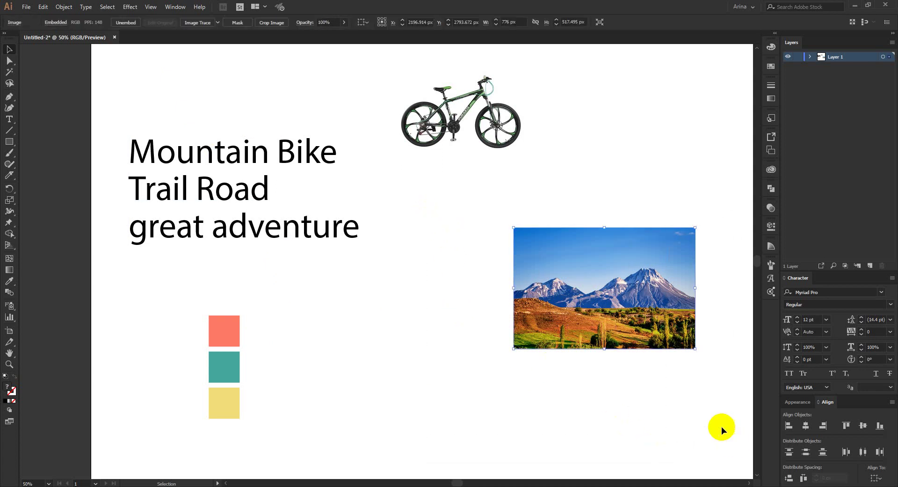
pyautogui.moveTo(714, 397)
pyautogui.mouseDown()
pyautogui.moveTo(479, 197)
pyautogui.moveTo(706, 365)
pyautogui.moveTo(718, 377)
pyautogui.moveTo(471, 196)
pyautogui.moveTo(711, 394)
pyautogui.mouseUp()
pyautogui.click(478, 200)
pyautogui.click(471, 205)
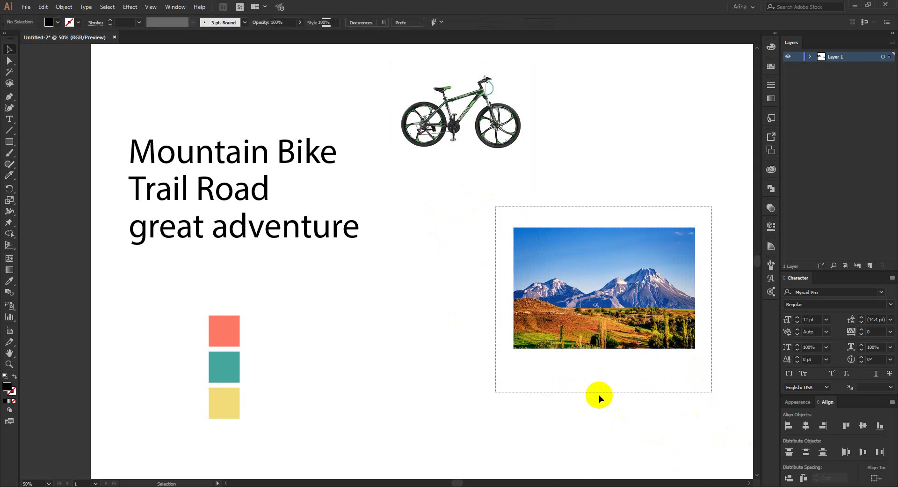
pyautogui.click(389, 388)
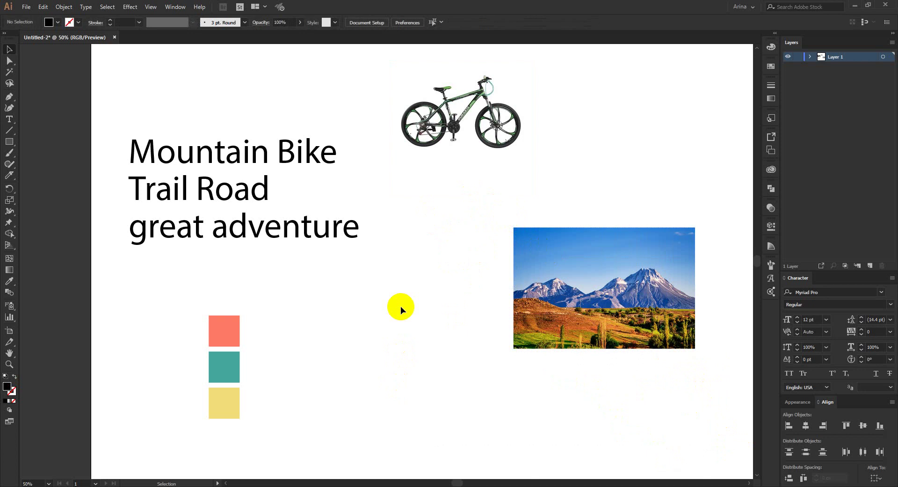
pyautogui.moveTo(487, 218); pyautogui.dragTo(712, 401)
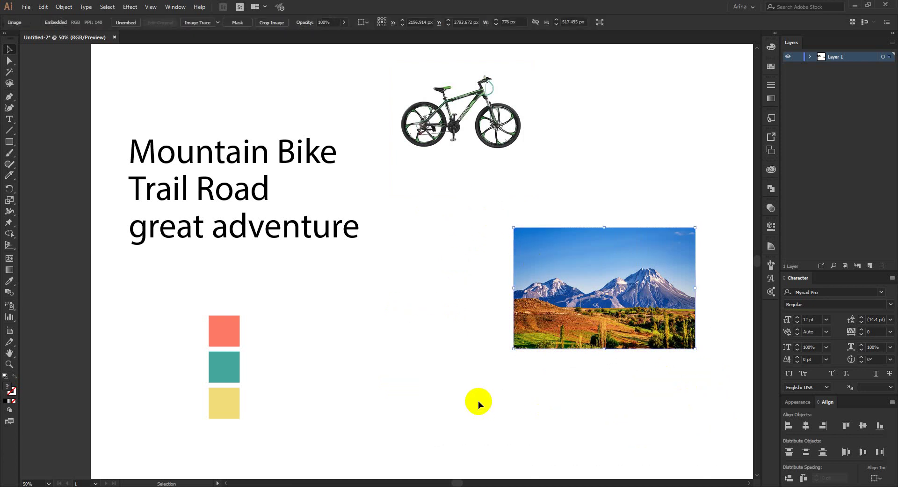
pyautogui.click(478, 401)
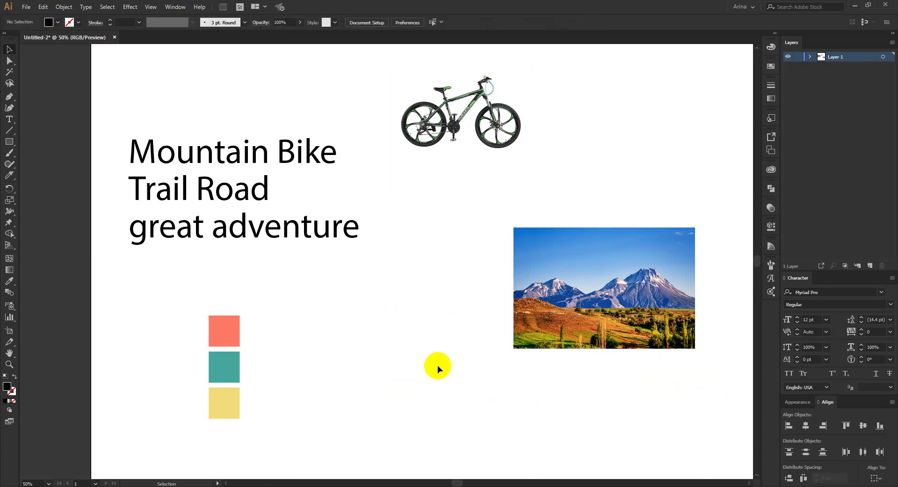
# Move the bicycle image down beside the text lines and reposition the mountain photo farther left and lower on the artboard.
pyautogui.scroll(1, 437, 365)
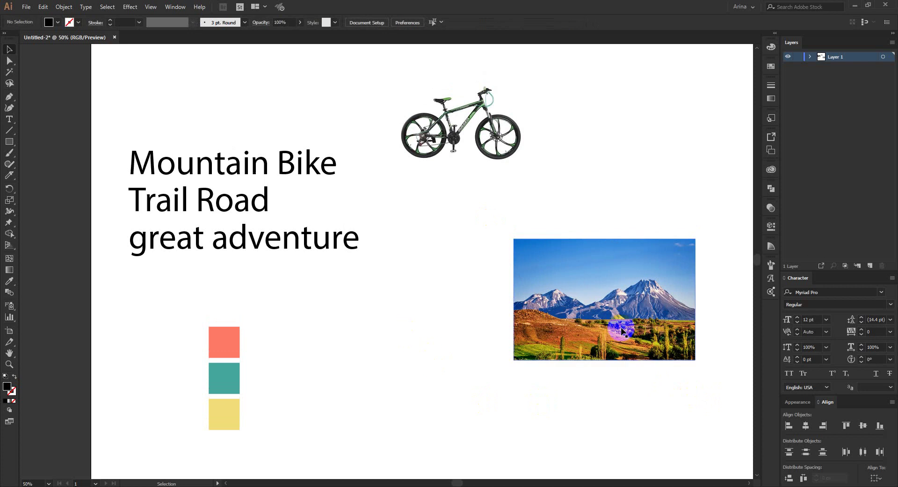
pyautogui.moveTo(620, 329); pyautogui.dragTo(565, 310)
pyautogui.moveTo(506, 150); pyautogui.dragTo(506, 179)
pyautogui.click(392, 322)
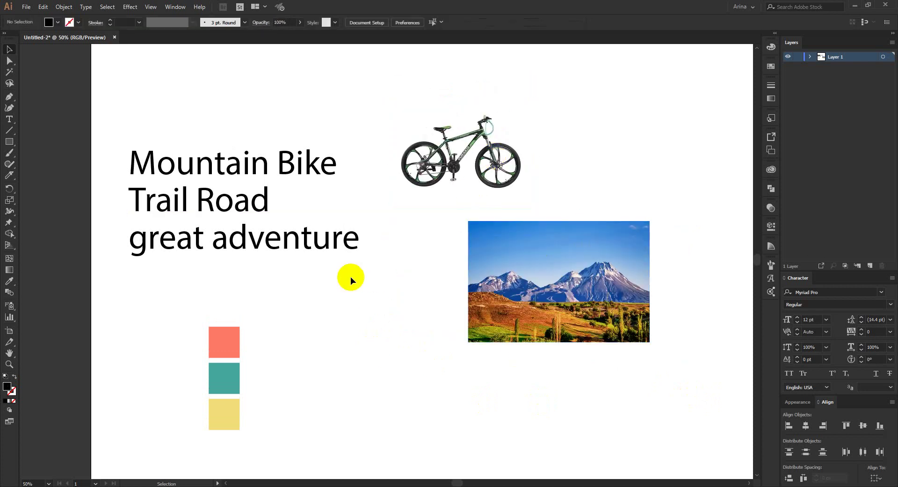
pyautogui.moveTo(287, 265); pyautogui.dragTo(193, 89)
pyautogui.click(394, 313)
pyautogui.click(417, 259)
pyautogui.moveTo(560, 271); pyautogui.dragTo(576, 340)
pyautogui.click(399, 332)
# Expand Layer 1 and lock the bicycle image in it.
pyautogui.scroll(3, 502, 114)
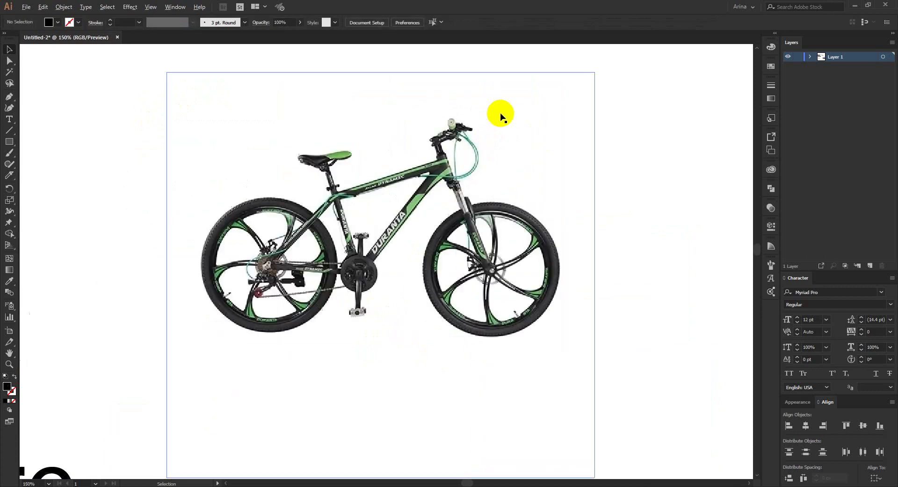
pyautogui.click(441, 156)
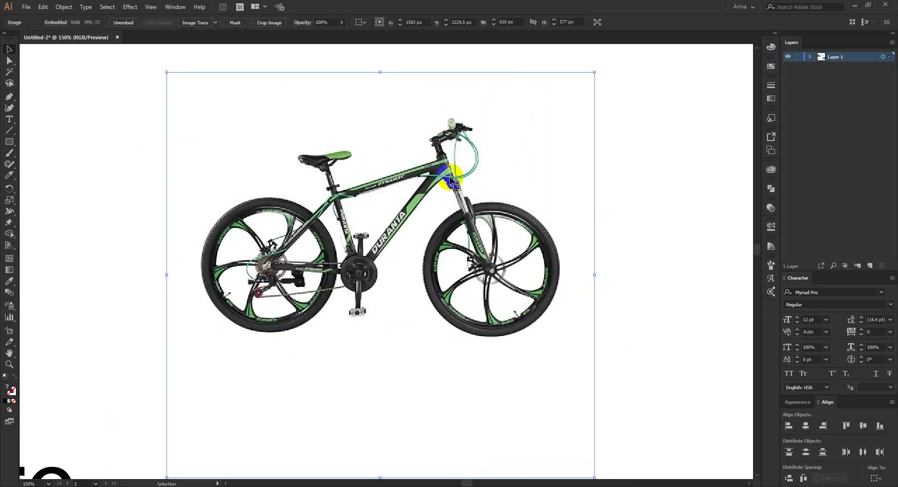
pyautogui.click(621, 195)
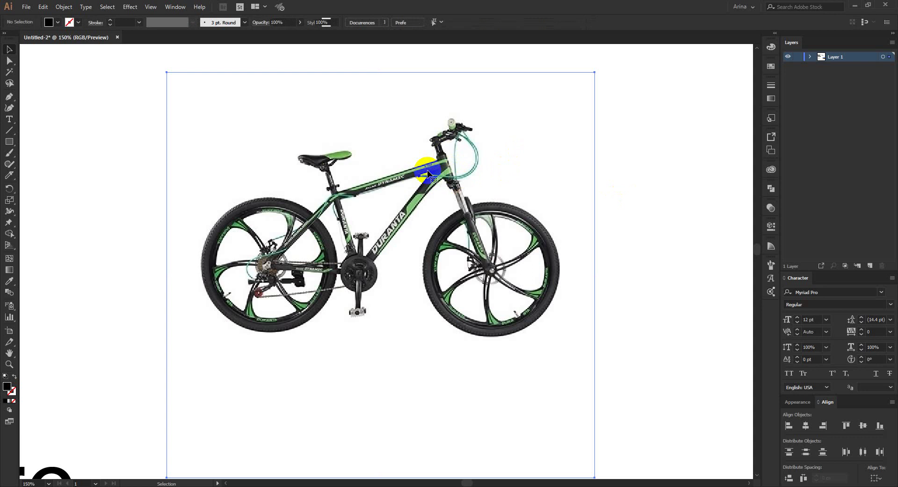
pyautogui.click(428, 174)
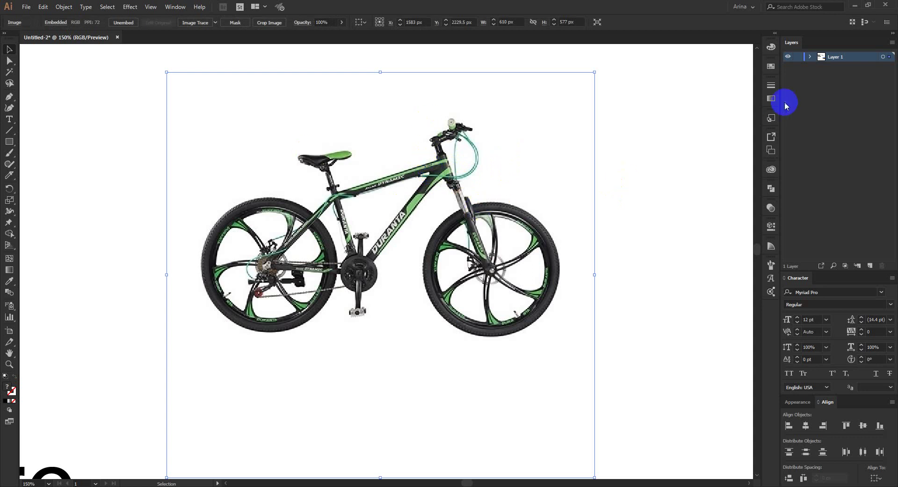
pyautogui.click(809, 56)
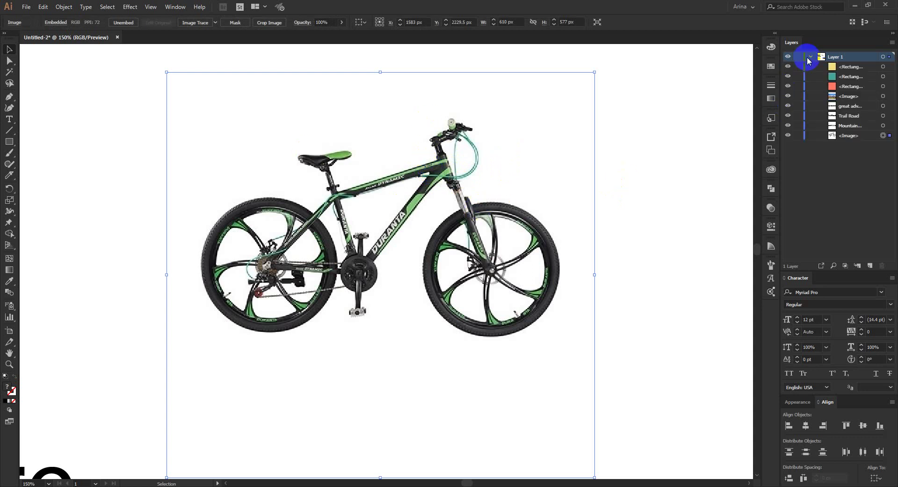
pyautogui.click(798, 135)
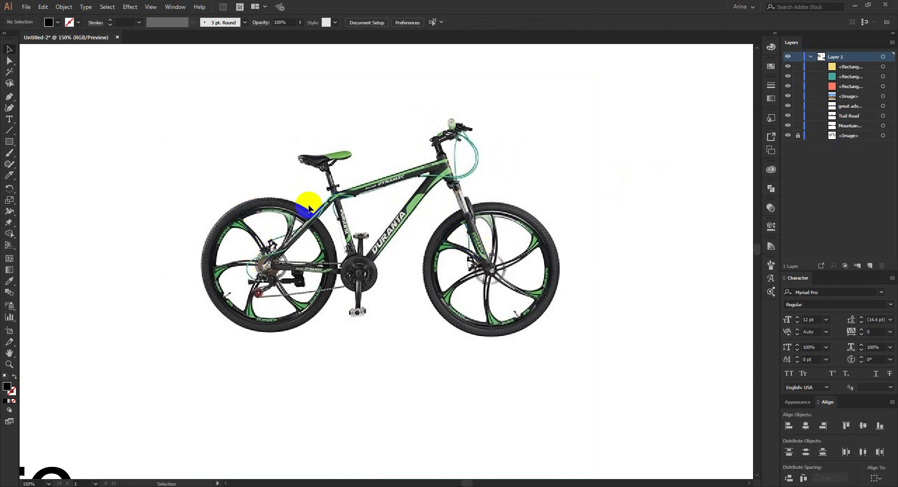
# Draw unfilled circles with a 10 pt black stroke over both bicycle tires, the front one about 187 px in diameter.
pyautogui.moveTo(10, 142); pyautogui.dragTo(51, 163)
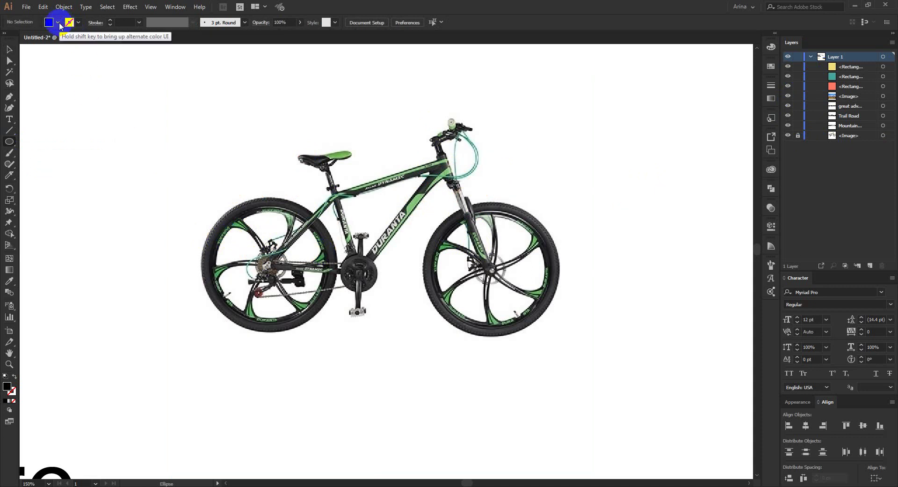
pyautogui.hotkey('shift', 'x')
pyautogui.click(119, 23)
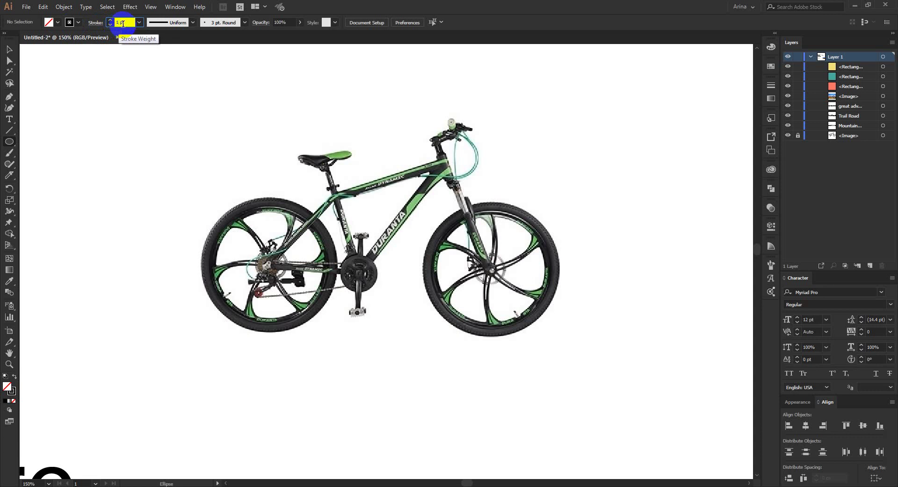
pyautogui.click(288, 246)
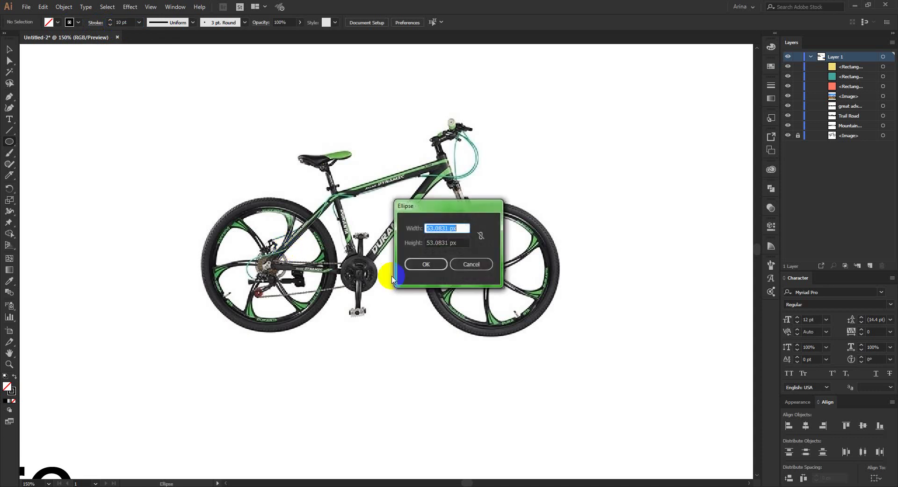
pyautogui.click(473, 263)
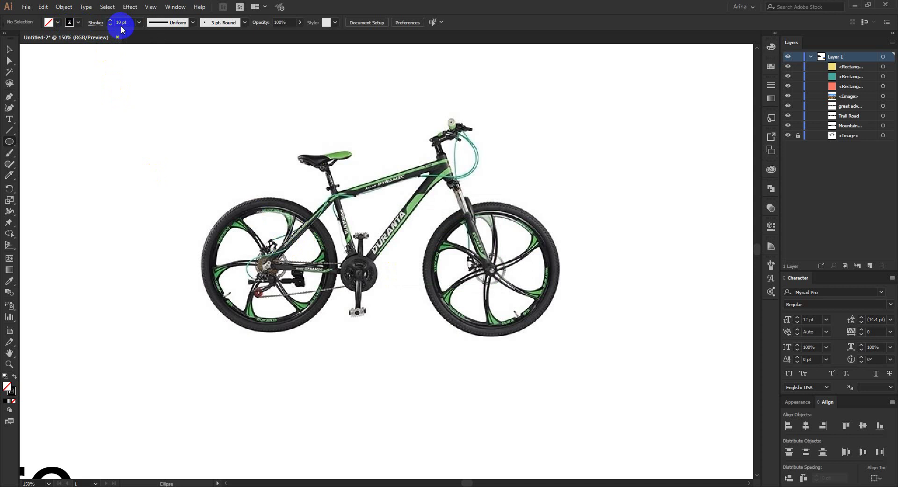
pyautogui.moveTo(220, 218)
pyautogui.mouseDown()
pyautogui.moveTo(324, 349)
pyautogui.moveTo(314, 312)
pyautogui.moveTo(536, 320)
pyautogui.mouseUp()
pyautogui.press('v')
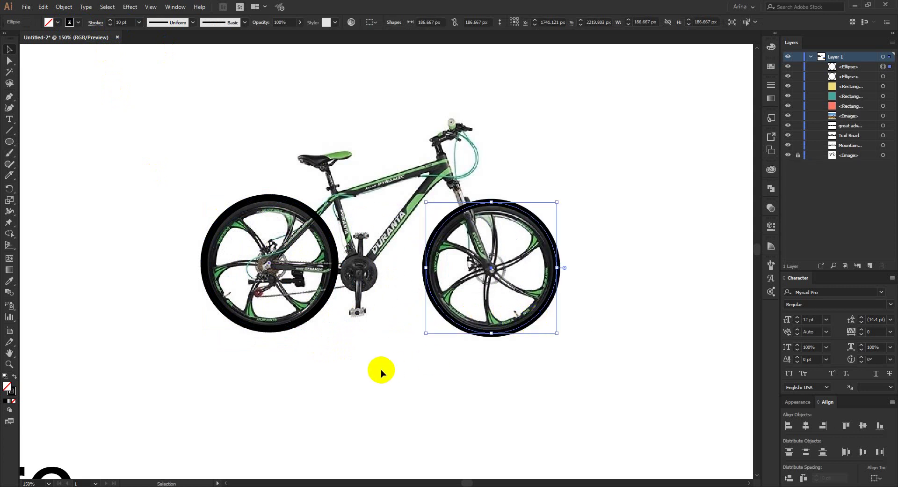
pyautogui.click(364, 264)
# Unlock the bicycle image, reduce its opacity to 50%, and lock it again.
pyautogui.click(798, 155)
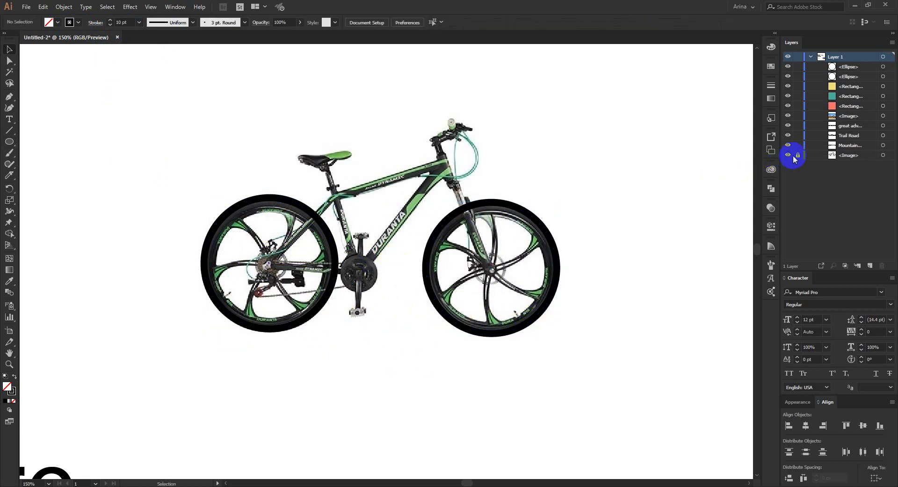
pyautogui.click(392, 200)
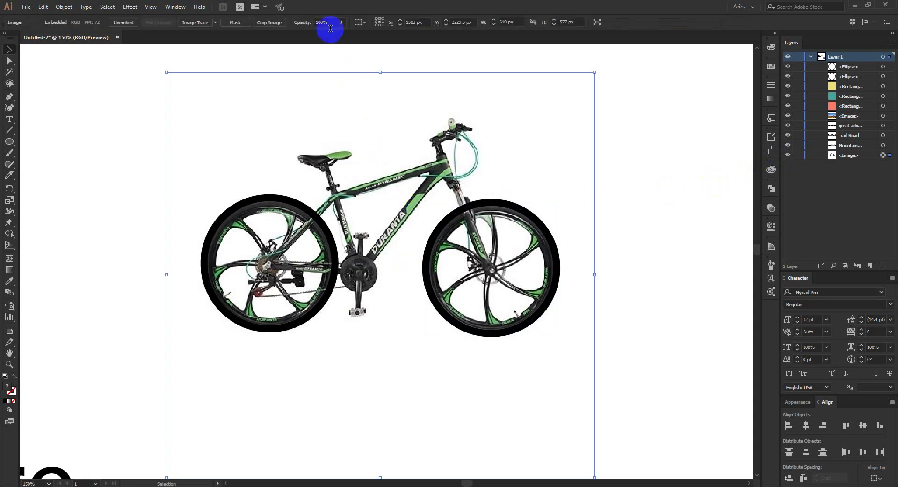
pyautogui.scroll(-10, 330, 23)
pyautogui.scroll(-3, 330, 23)
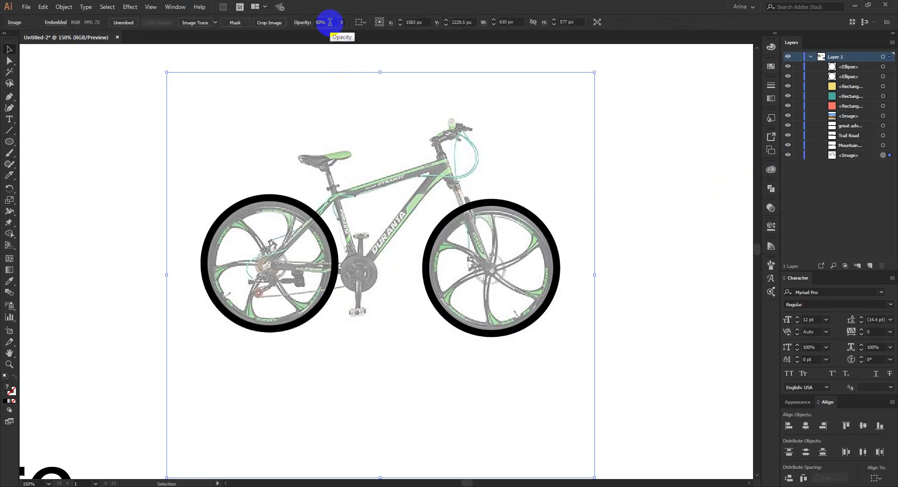
pyautogui.click(799, 156)
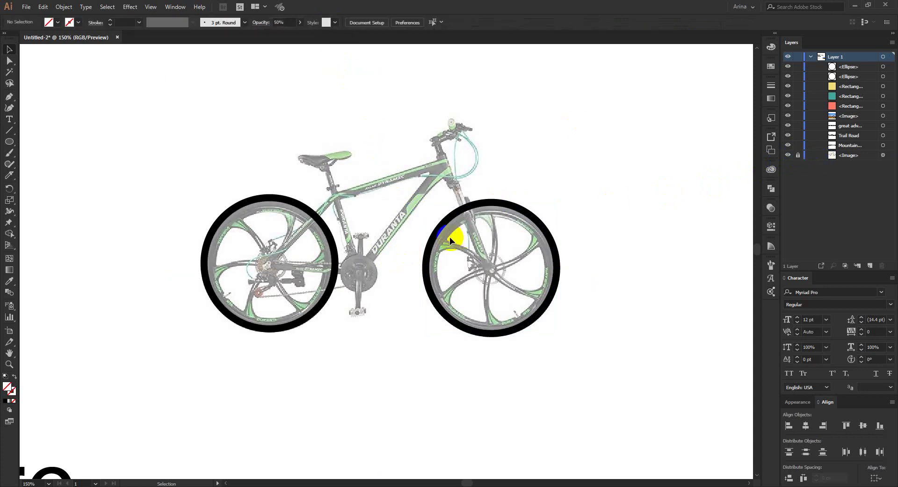
# Draw a 50 px circle on the front wheel's hub and give it the tire circle's unfilled 10 pt black stroke style.
pyautogui.scroll(1, 398, 233)
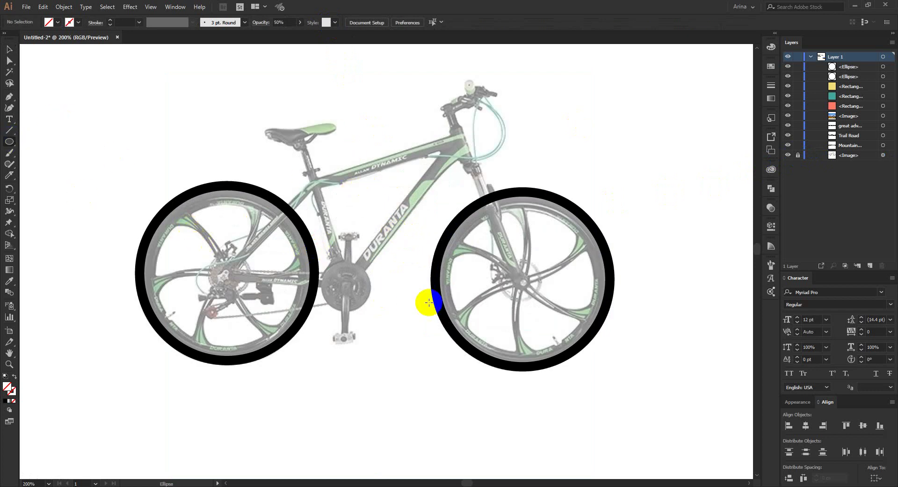
pyautogui.moveTo(499, 258); pyautogui.dragTo(541, 305)
pyautogui.press('v')
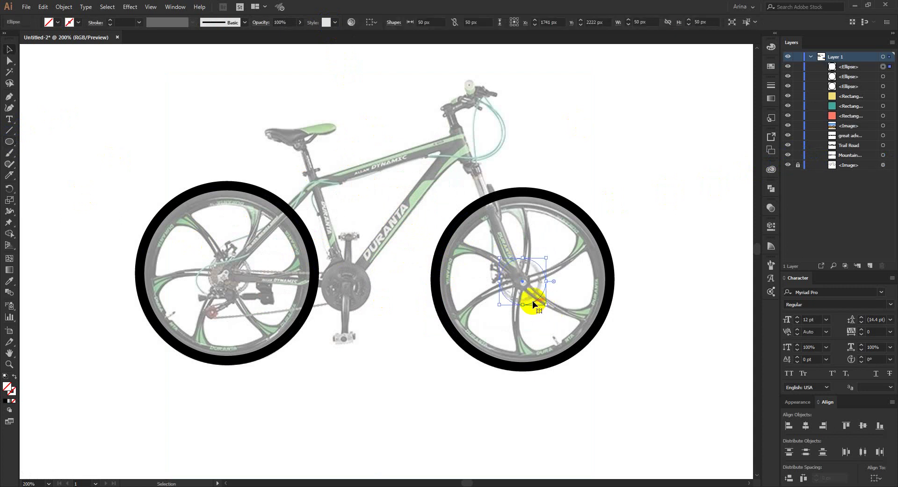
pyautogui.press('i')
pyautogui.click(449, 232)
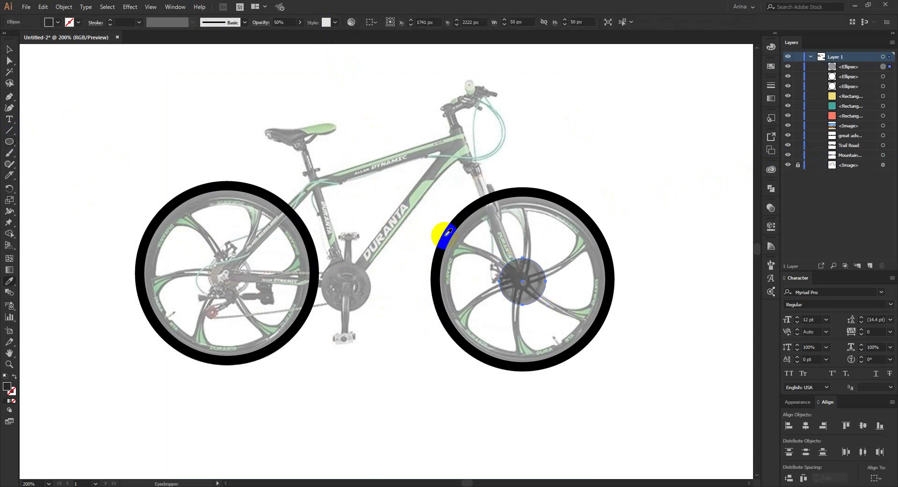
pyautogui.click(448, 233)
pyautogui.press('v')
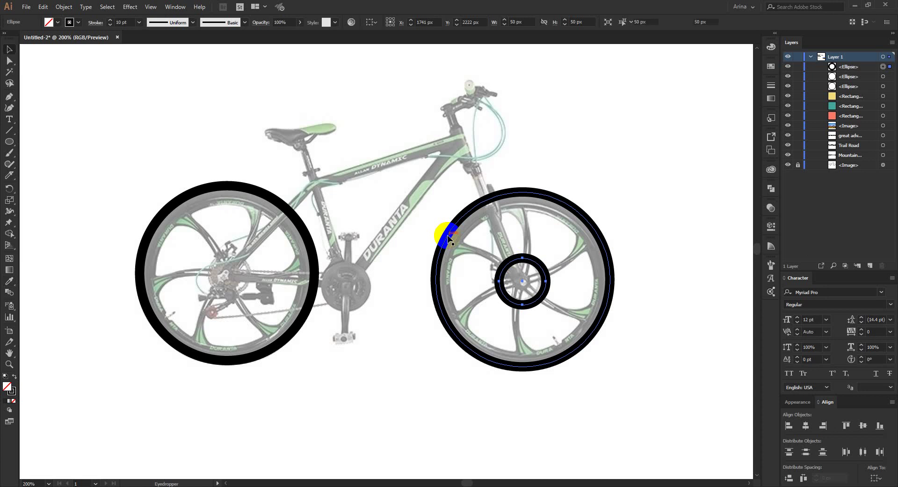
# Copy the front hub circle onto the center of the rear wheel.
pyautogui.click(527, 300)
pyautogui.moveTo(538, 302); pyautogui.dragTo(243, 295)
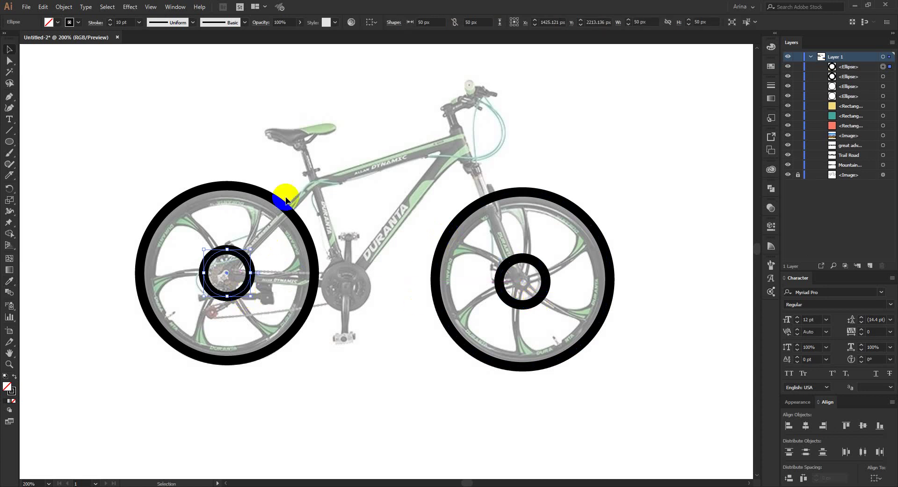
pyautogui.click(290, 178)
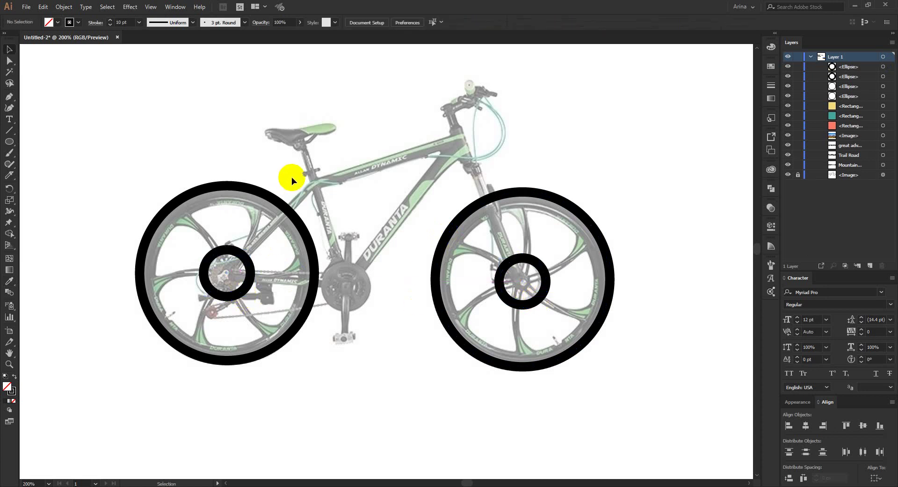
# Draw a straight seat tube line from the saddle to the crank center and copy the rear hub circle onto the crank.
pyautogui.click(8, 96)
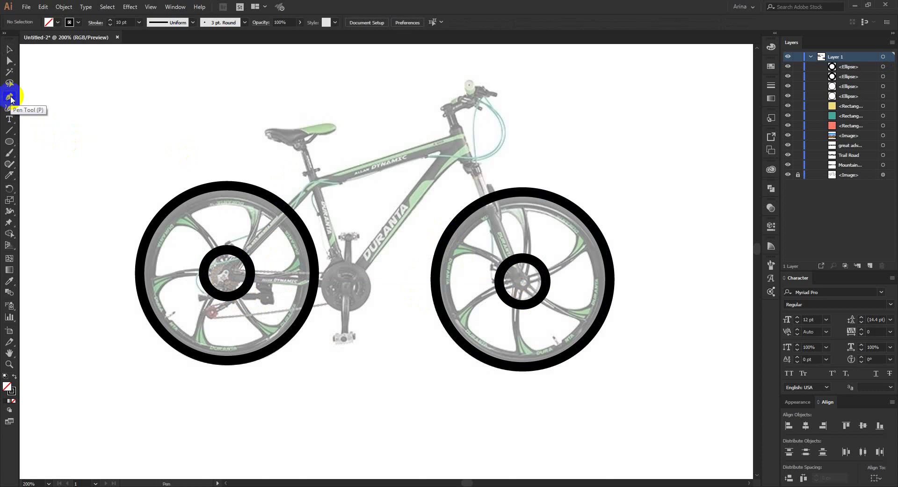
pyautogui.click(298, 141)
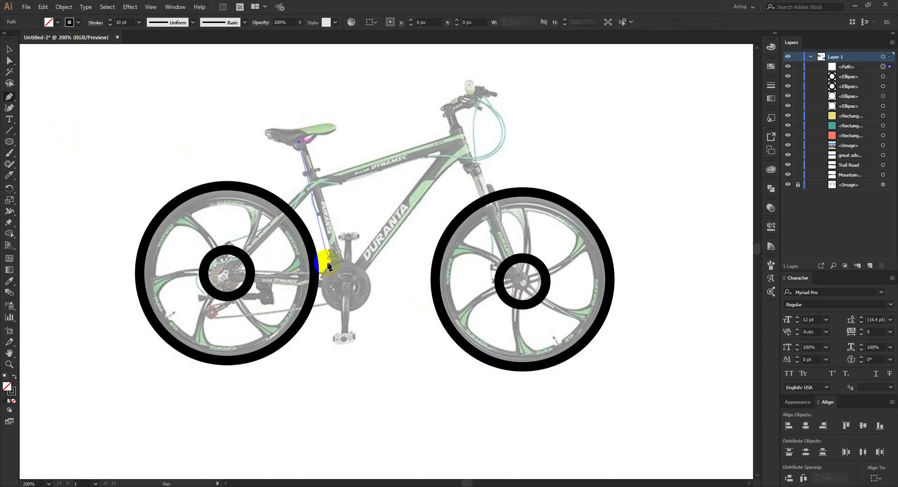
pyautogui.click(348, 289)
pyautogui.press('Escape')
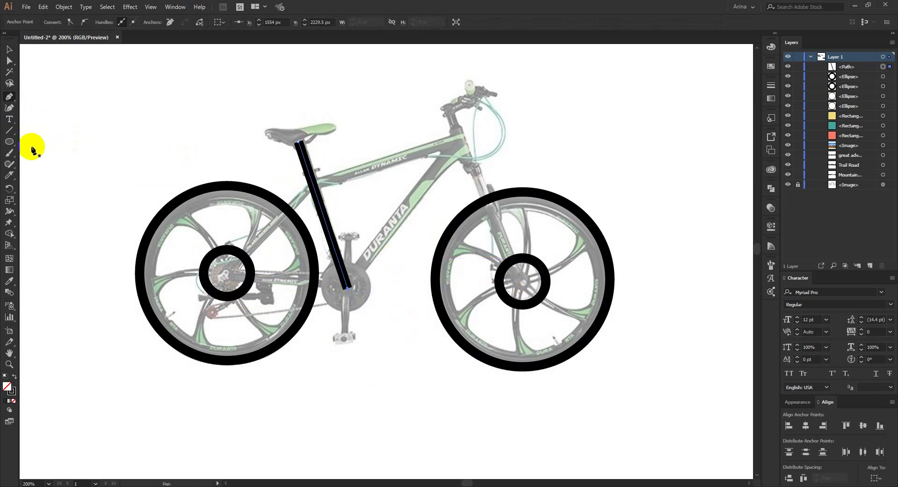
pyautogui.click(10, 50)
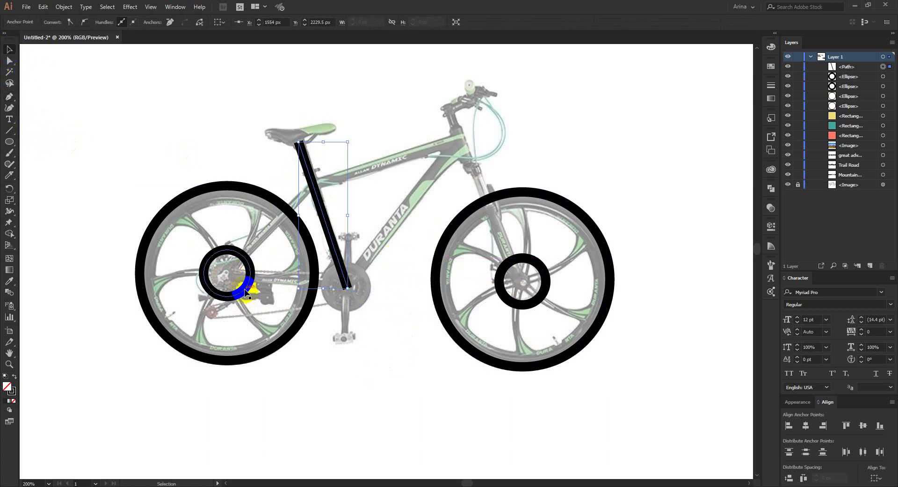
pyautogui.moveTo(245, 292); pyautogui.dragTo(370, 306)
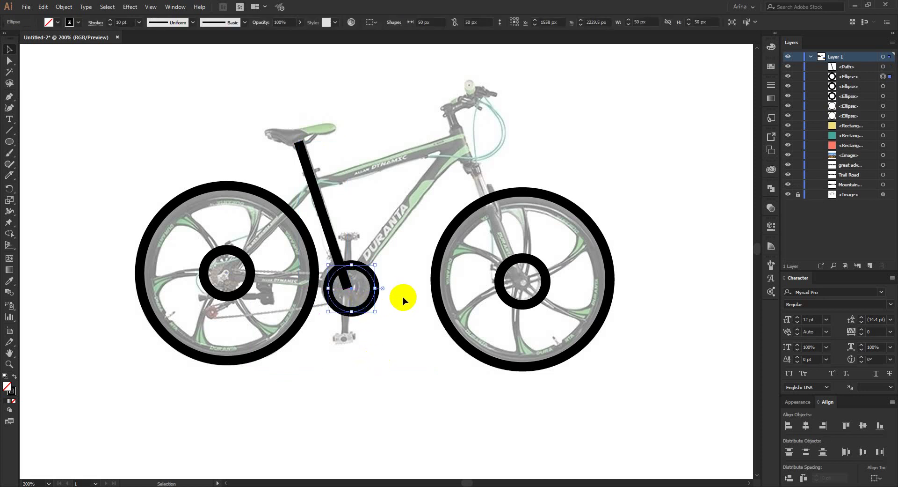
# Draw straight lines for the down tube, from head tube to crank, and the fork, from handlebar stem to front hub center.
pyautogui.click(9, 97)
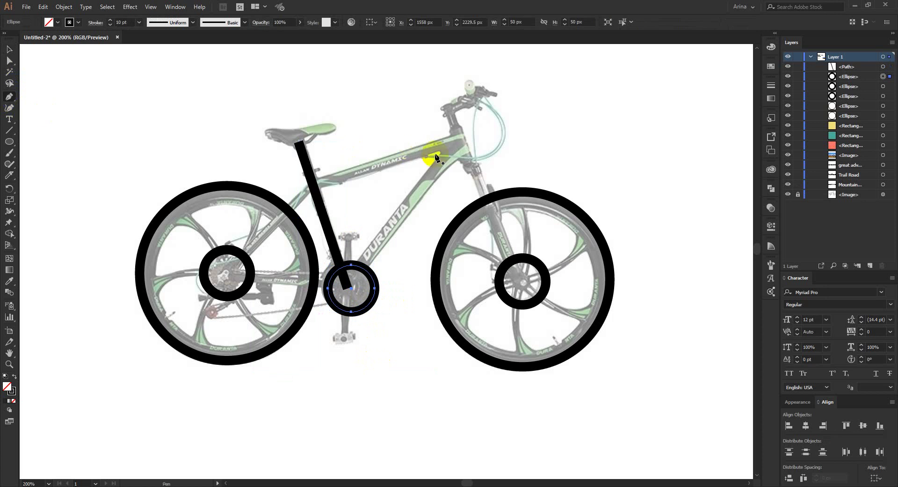
pyautogui.click(464, 148)
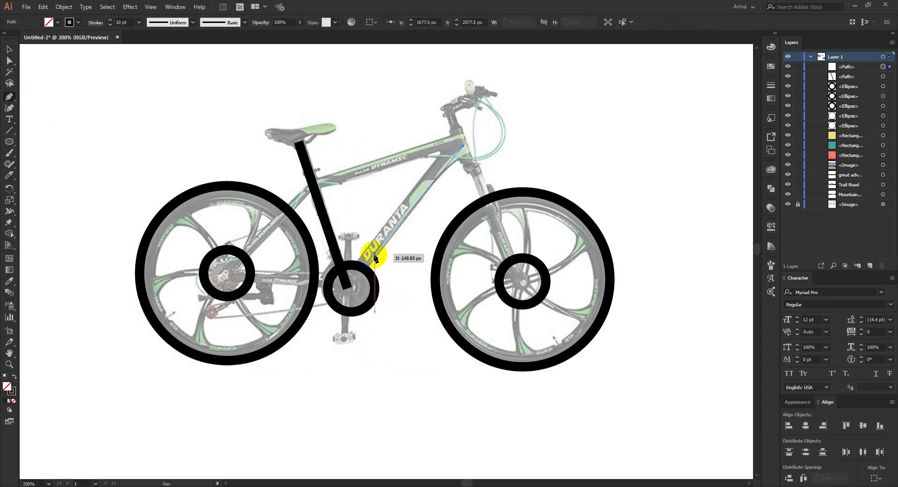
pyautogui.click(357, 285)
pyautogui.press('Escape')
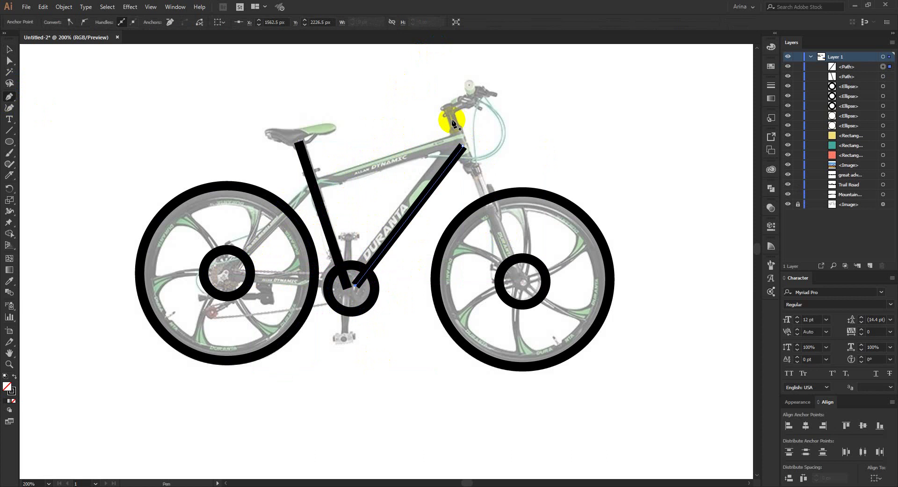
pyautogui.click(447, 106)
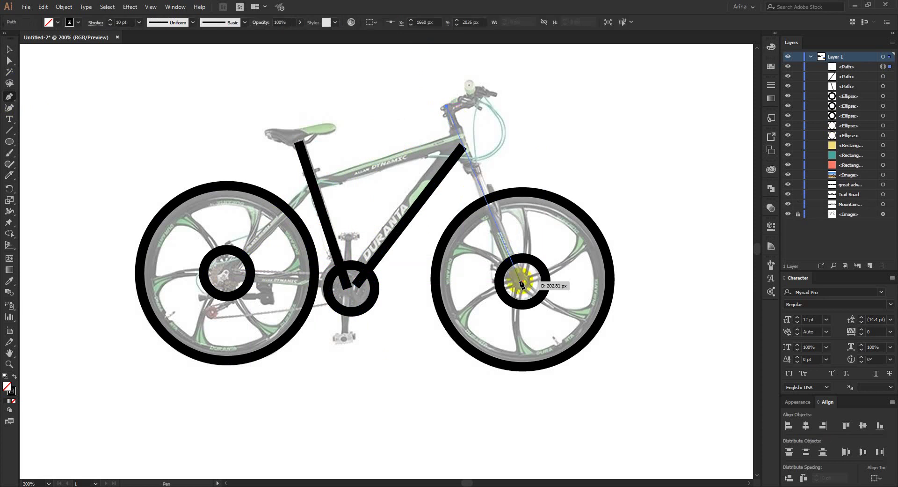
pyautogui.click(522, 283)
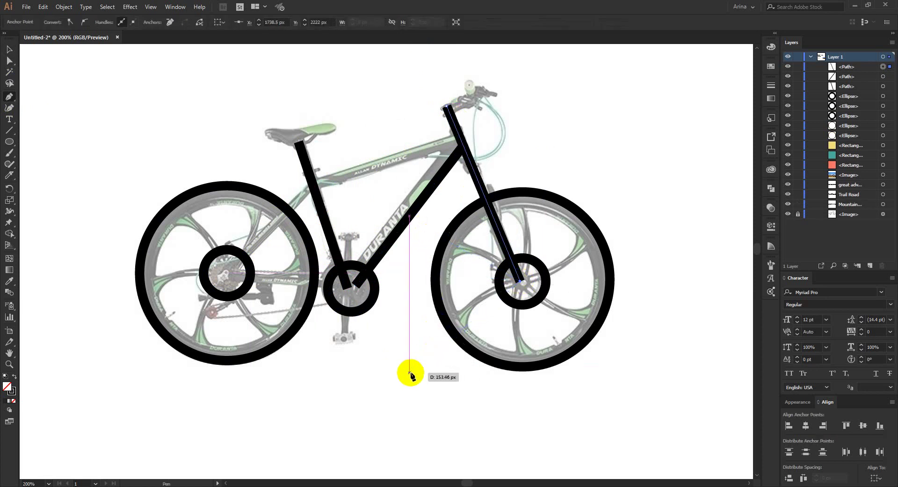
pyautogui.press('Escape')
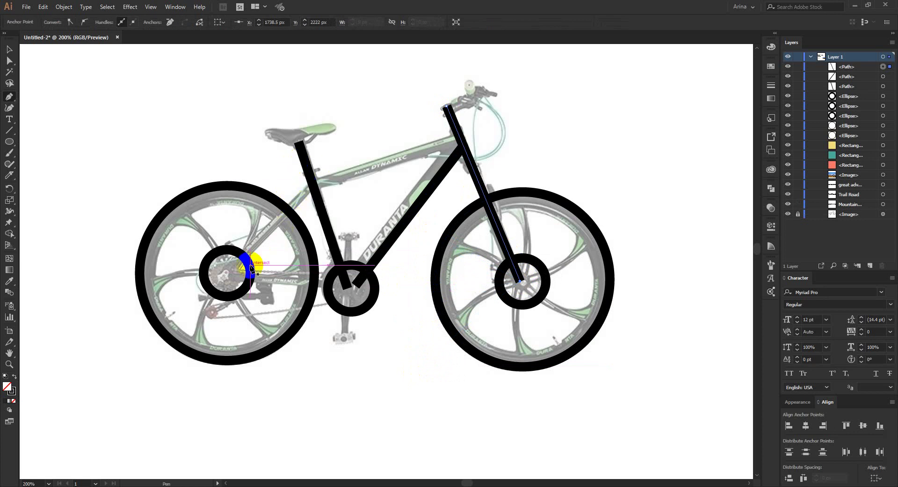
# Draw the seat stay line from the rear hub past the seat tube and the top tube line from the head tube past it.
pyautogui.click(225, 275)
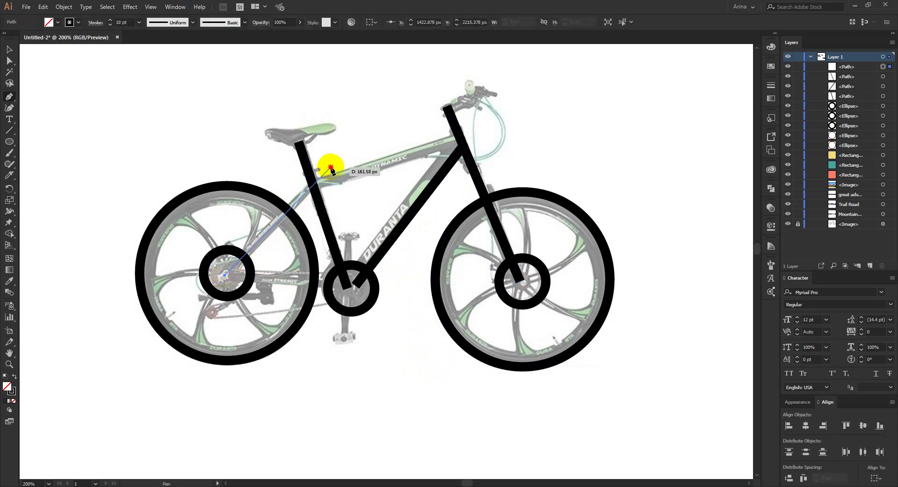
pyautogui.click(331, 168)
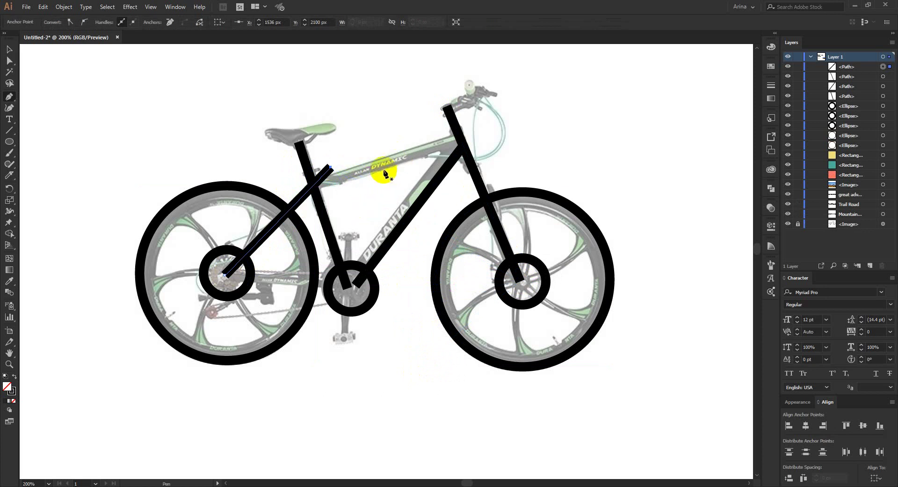
pyautogui.click(467, 134)
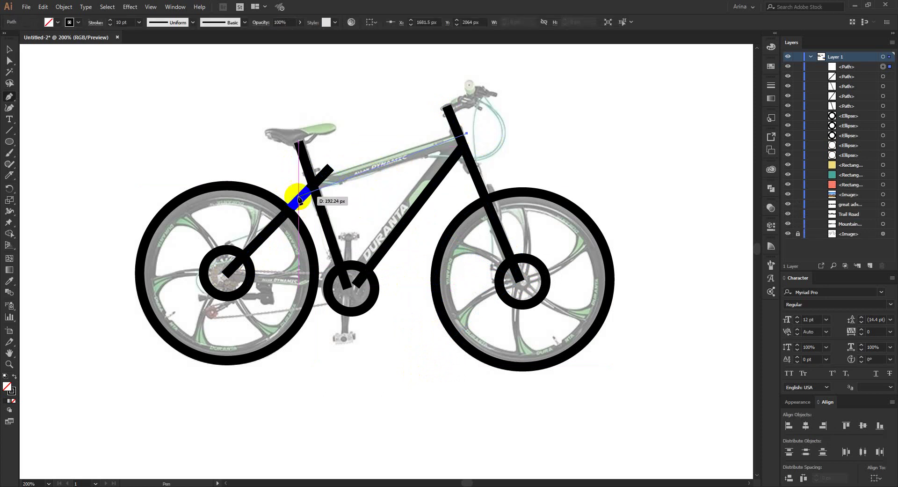
pyautogui.click(290, 194)
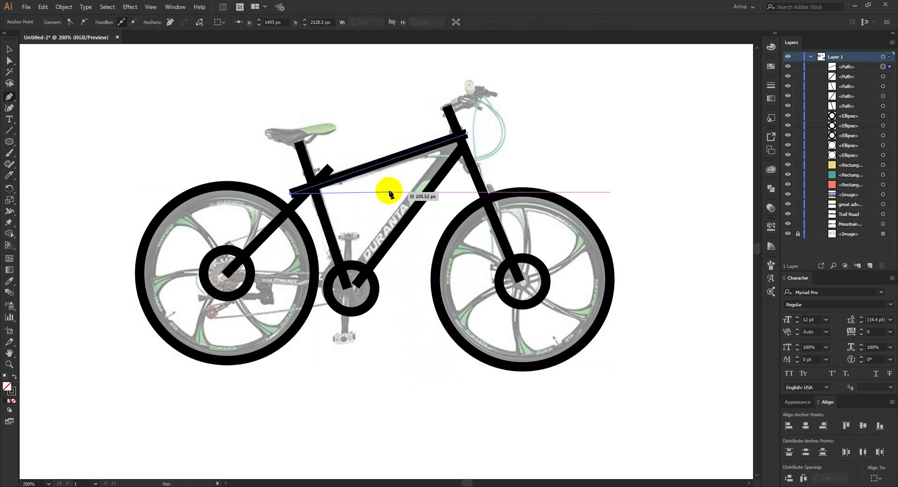
pyautogui.press('Escape')
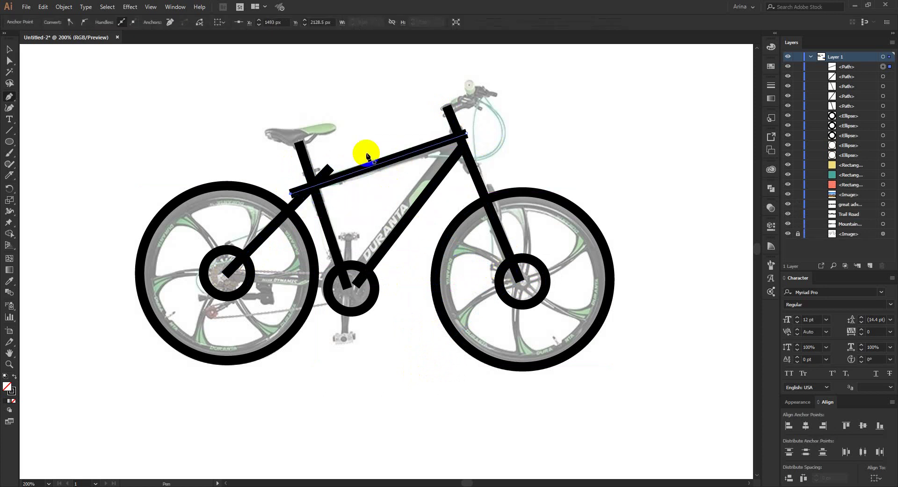
# Trace the saddle as one curved stroke and the handlebar as a straight stroke ending in a downward-curving grip.
pyautogui.click(265, 136)
pyautogui.moveTo(333, 127); pyautogui.dragTo(385, 98)
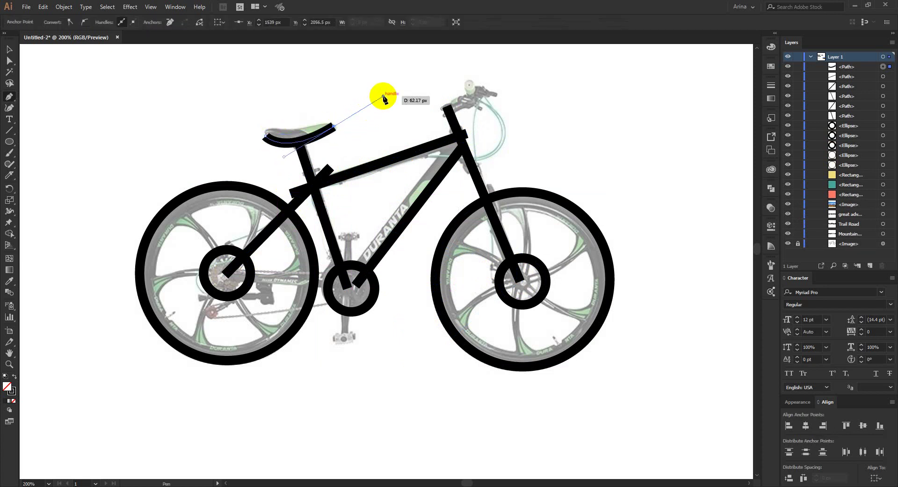
pyautogui.click(440, 115)
pyautogui.click(484, 94)
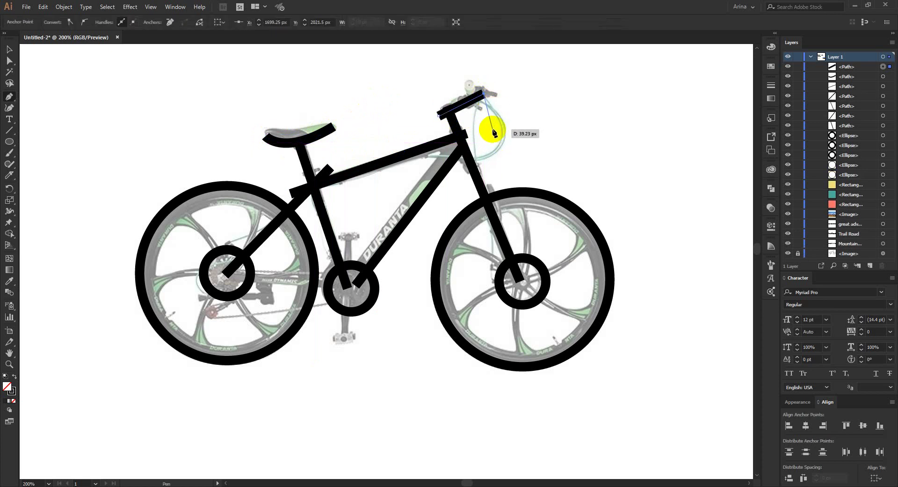
pyautogui.moveTo(488, 130); pyautogui.dragTo(470, 146)
pyautogui.press('v')
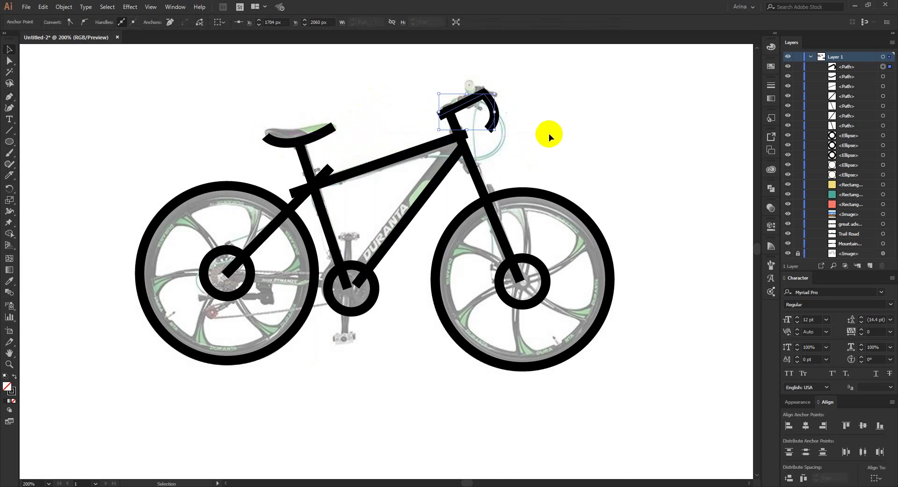
pyautogui.click(566, 133)
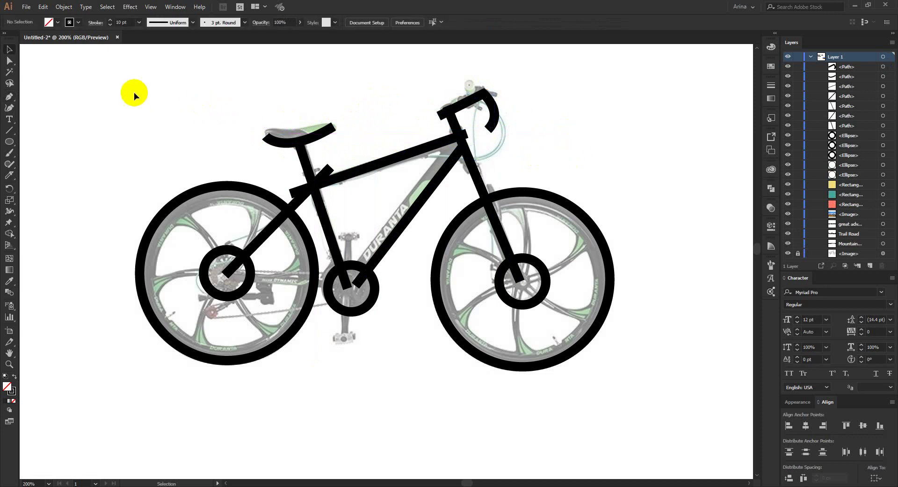
# Move all the traced bicycle strokes off the photo to the empty area above it and place a duplicate beside them.
pyautogui.moveTo(133, 80); pyautogui.dragTo(632, 423)
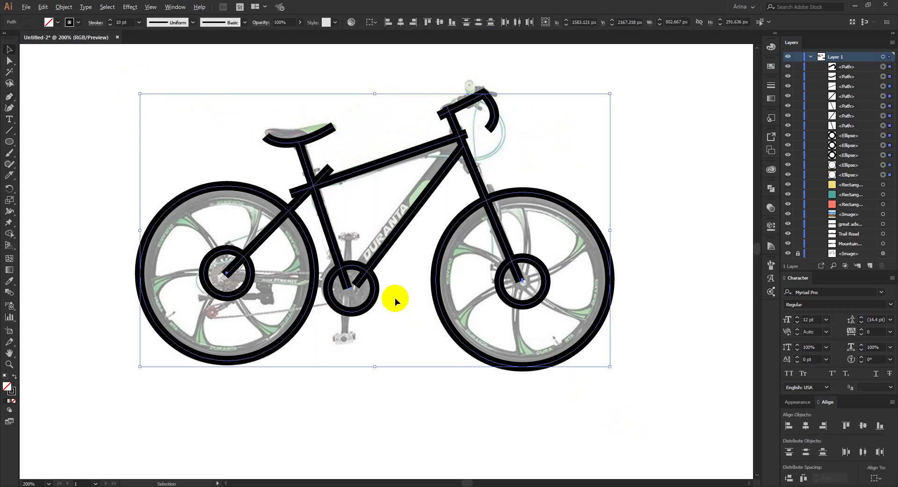
pyautogui.scroll(-2, 394, 298)
pyautogui.scroll(-1, 395, 298)
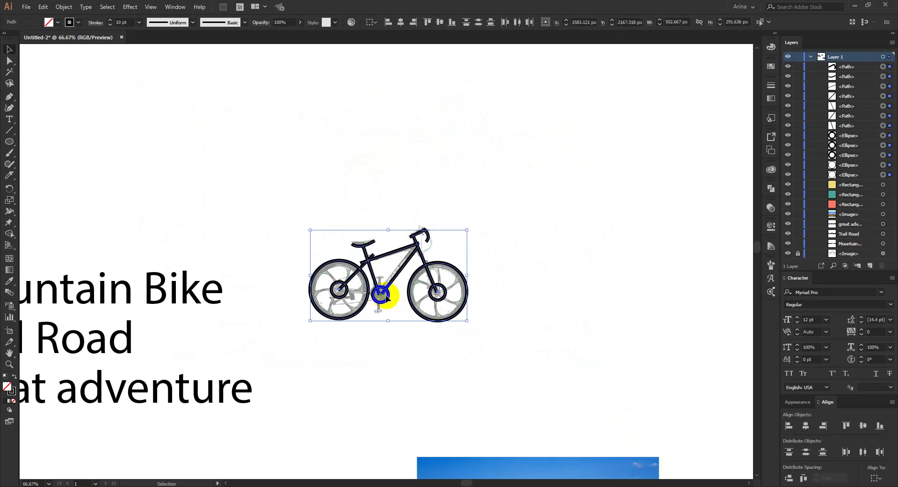
pyautogui.moveTo(386, 298); pyautogui.dragTo(439, 142)
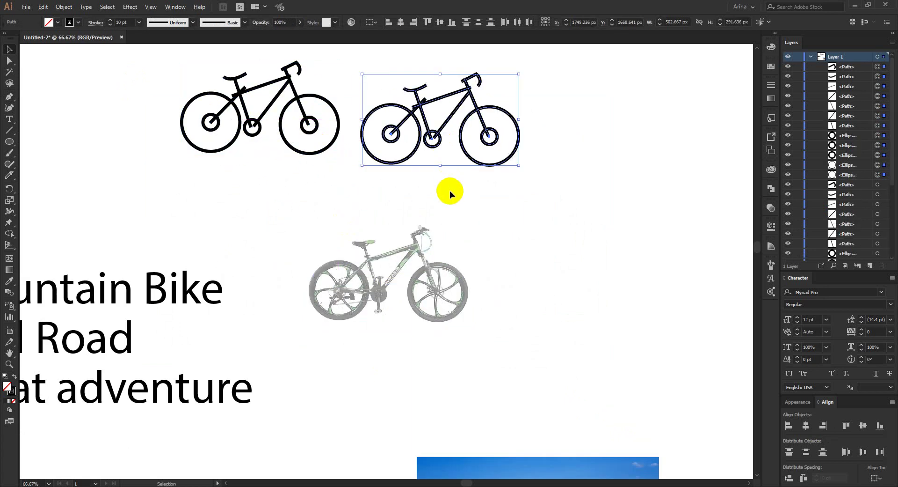
# Trim the duplicate bicycle's overhanging line ends at the frame joints, handlebar stem, crank and both hubs with the Shape Builder tool.
pyautogui.scroll(2, 421, 79)
pyautogui.scroll(1, 414, 128)
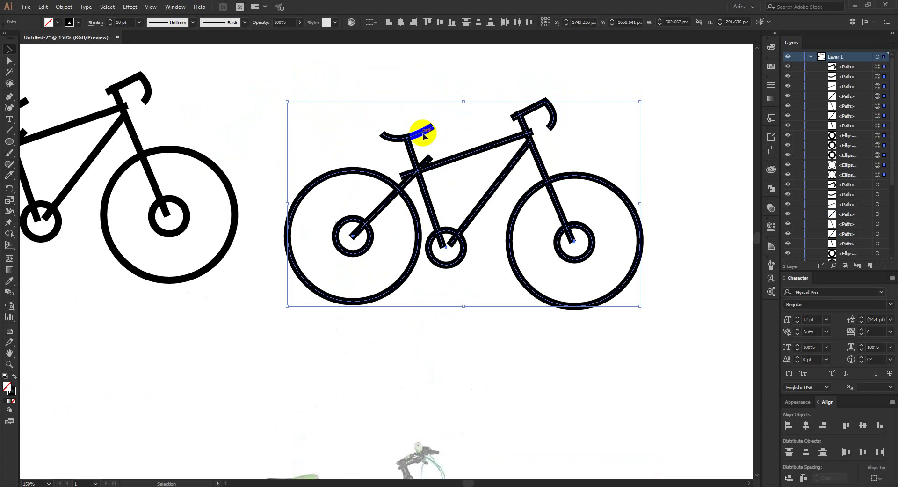
pyautogui.scroll(1, 497, 130)
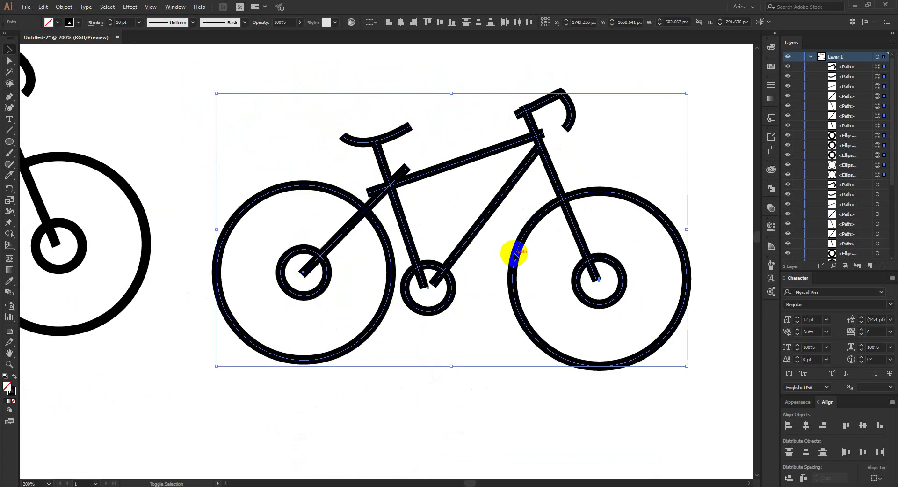
pyautogui.hotkey('shift', 'm')
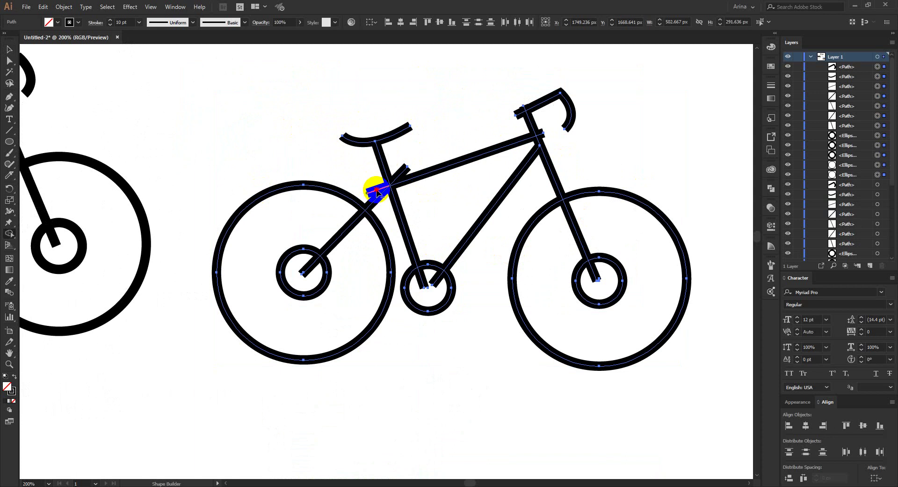
pyautogui.moveTo(376, 189); pyautogui.dragTo(403, 174)
pyautogui.moveTo(418, 268); pyautogui.dragTo(424, 284)
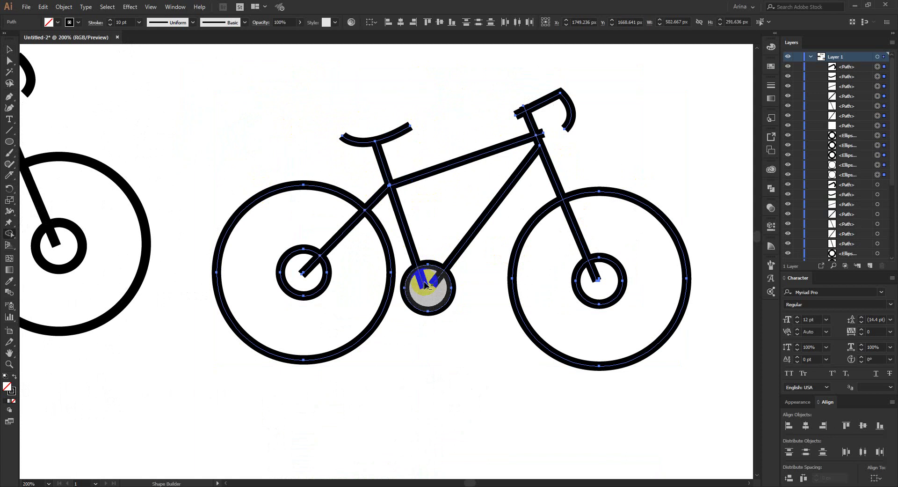
pyautogui.click(427, 286)
pyautogui.moveTo(598, 280); pyautogui.dragTo(602, 283)
pyautogui.moveTo(543, 139); pyautogui.dragTo(541, 135)
pyautogui.moveTo(522, 112); pyautogui.dragTo(504, 128)
pyautogui.moveTo(325, 259); pyautogui.dragTo(309, 270)
pyautogui.moveTo(445, 254); pyautogui.dragTo(447, 252)
pyautogui.press('v')
pyautogui.click(308, 274)
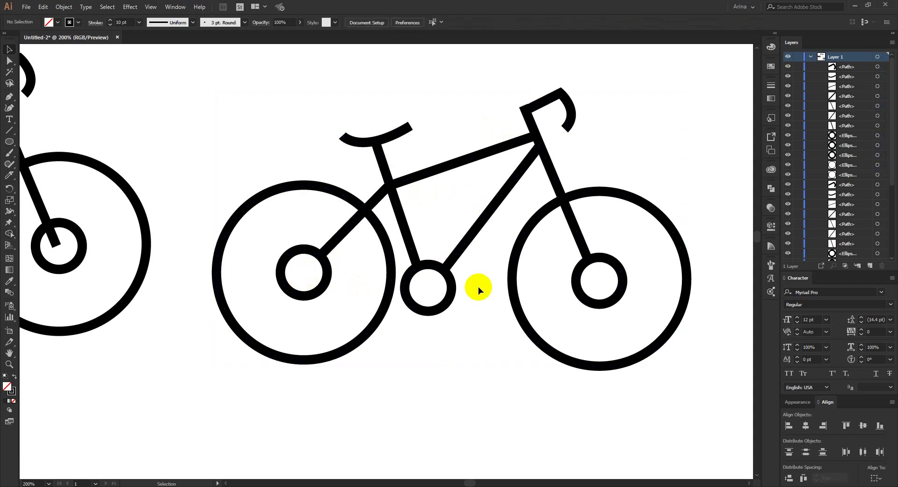
# Draw a straight chainstay line from the rear hub's center to the crank circle's center on the duplicate bicycle.
pyautogui.click(10, 98)
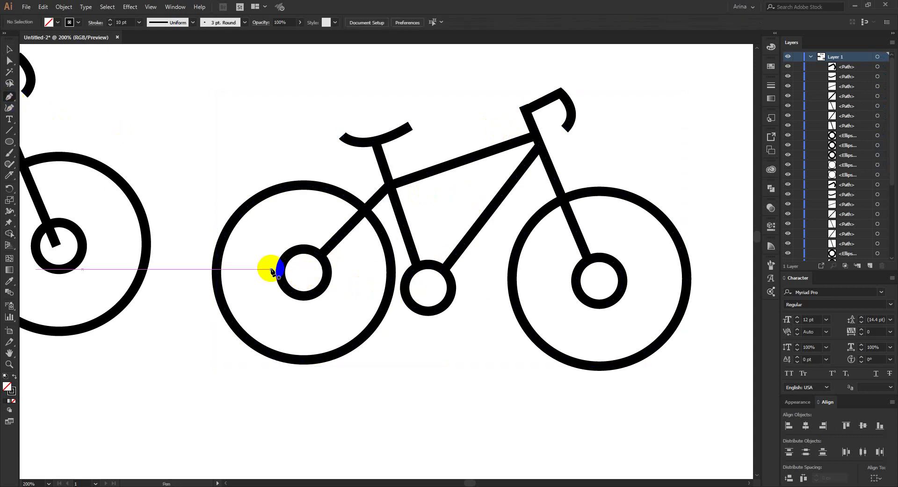
pyautogui.click(303, 272)
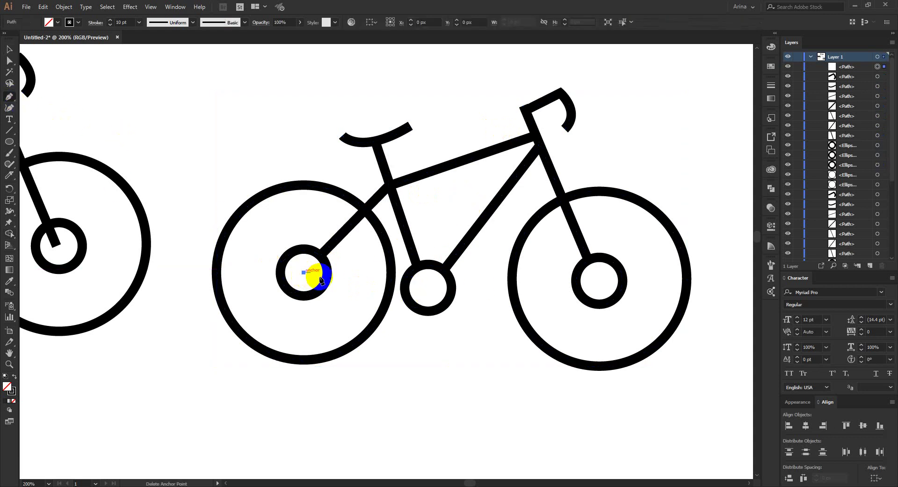
pyautogui.click(429, 288)
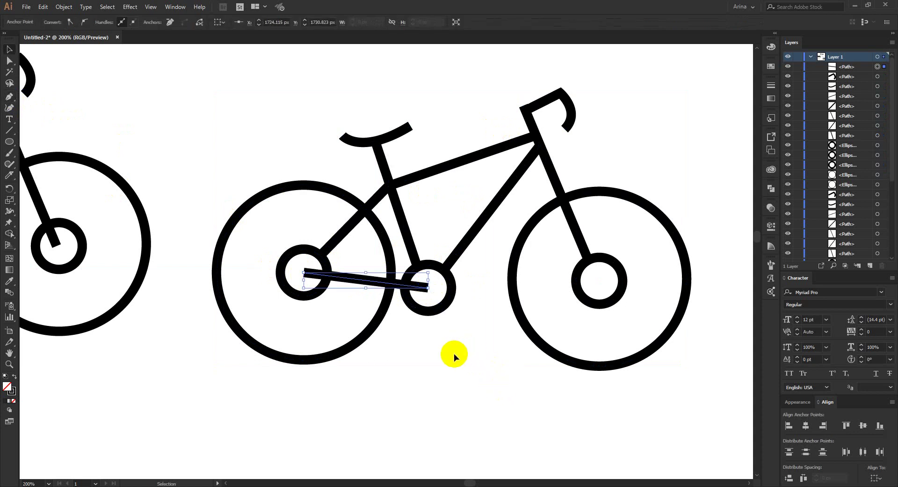
pyautogui.press('v')
# Trim the chainstay line's ends inside the crank and rear hub circles with the Shape Builder tool.
pyautogui.moveTo(478, 387); pyautogui.dragTo(240, 181)
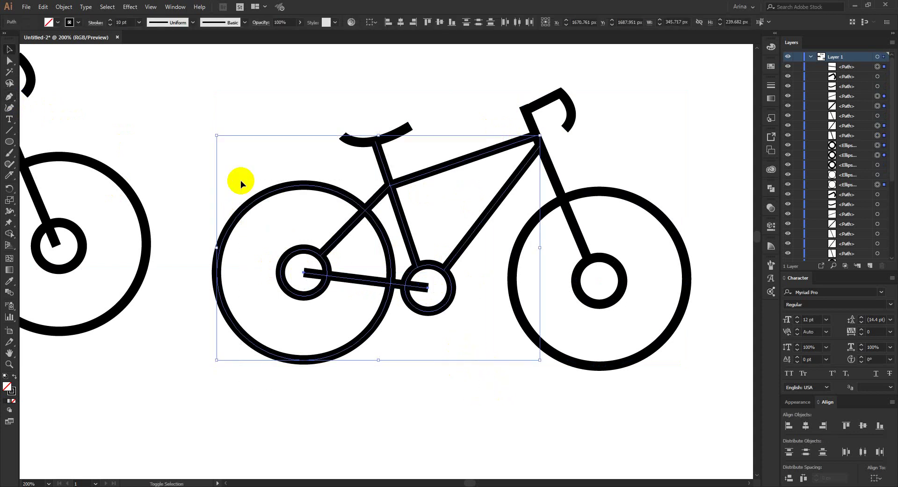
pyautogui.hotkey('shift', 'm')
pyautogui.click(430, 289)
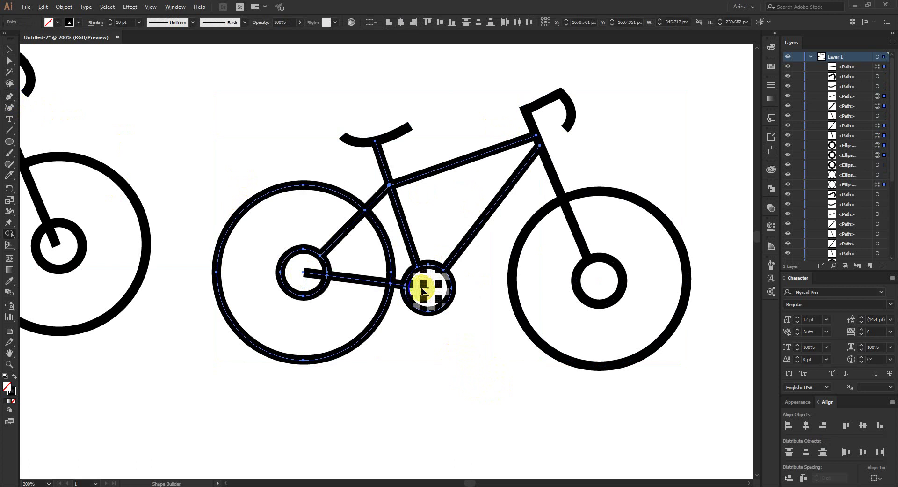
pyautogui.click(313, 277)
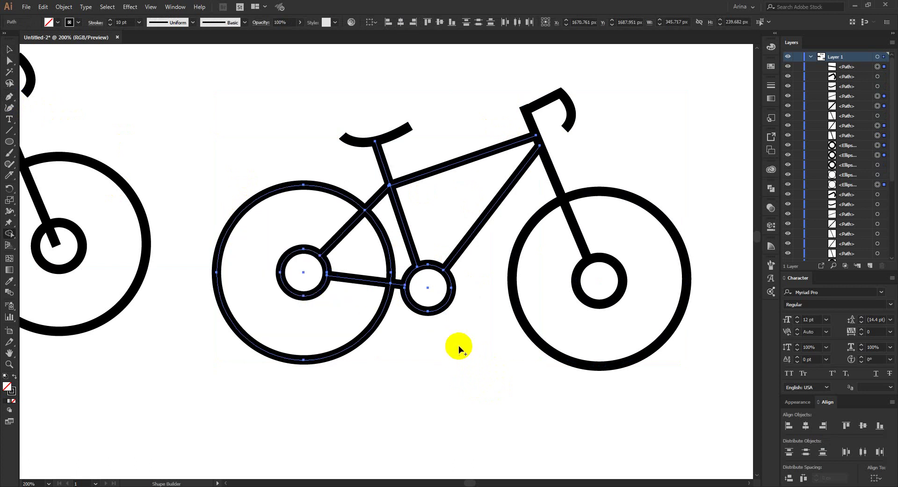
pyautogui.press('v')
pyautogui.click(474, 325)
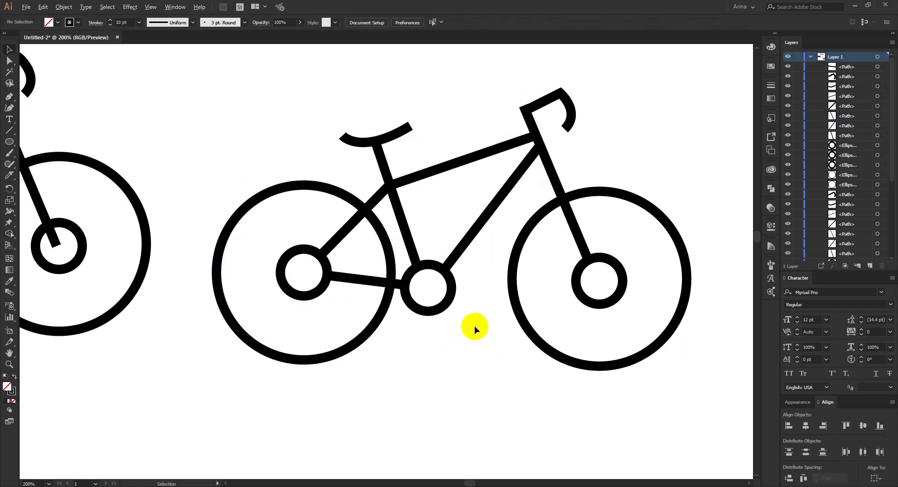
# Select all strokes of the trimmed bicycle and group them into one object.
pyautogui.scroll(-1, 475, 325)
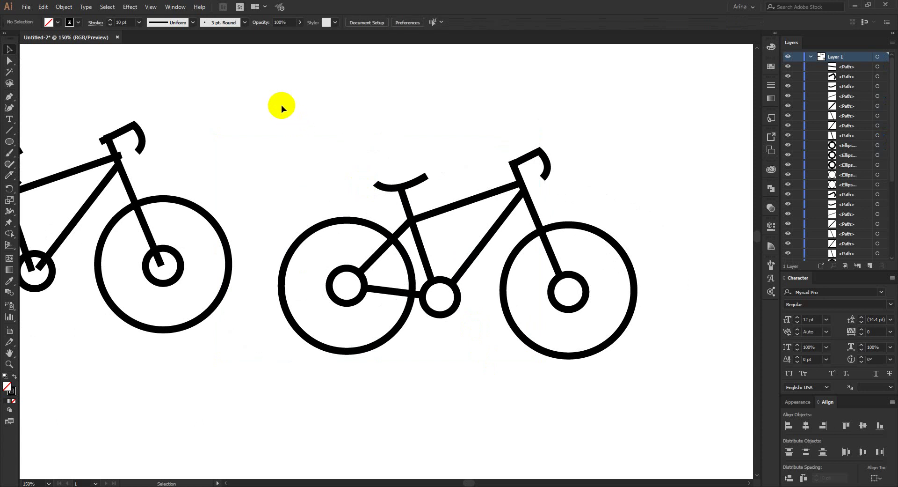
pyautogui.moveTo(282, 105); pyautogui.dragTo(660, 419)
pyautogui.rightClick(471, 260)
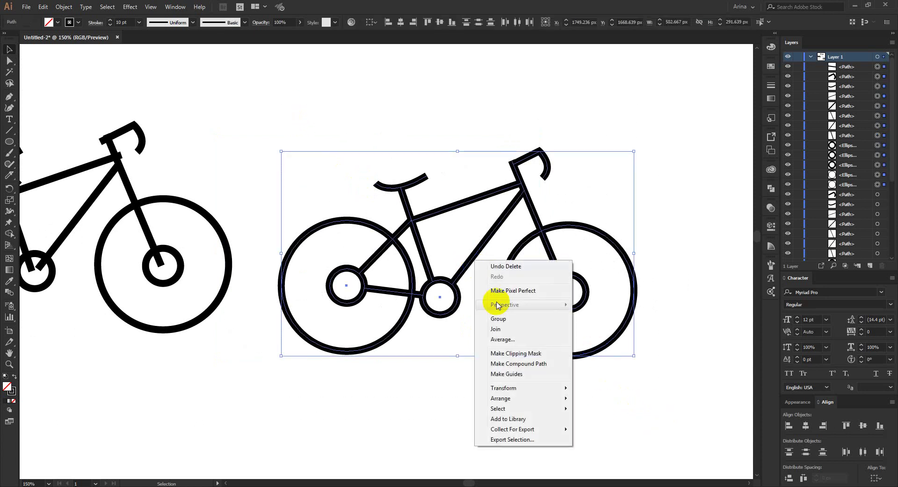
pyautogui.click(503, 319)
pyautogui.click(468, 344)
# Move the grouped bicycle up and to the right into the empty area and place a duplicate below it.
pyautogui.scroll(-3, 361, 287)
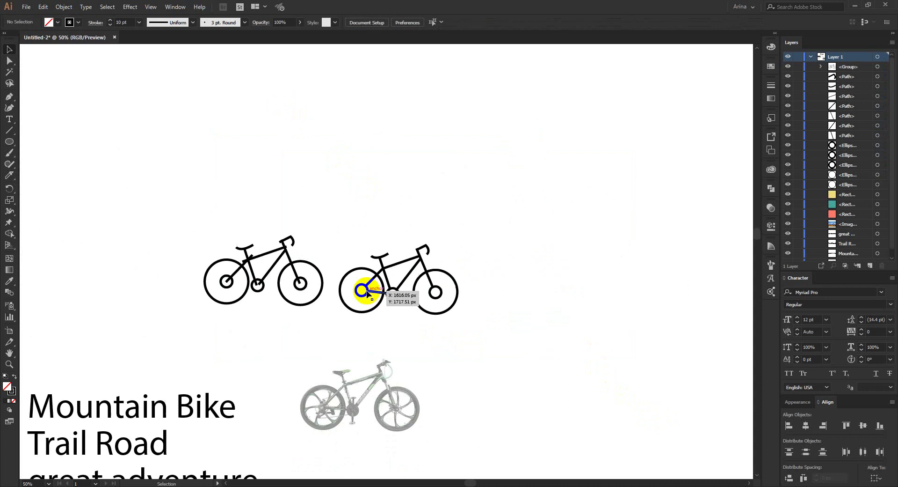
pyautogui.scroll(-2, 321, 207)
pyautogui.moveTo(367, 246); pyautogui.dragTo(508, 160)
pyautogui.click(562, 257)
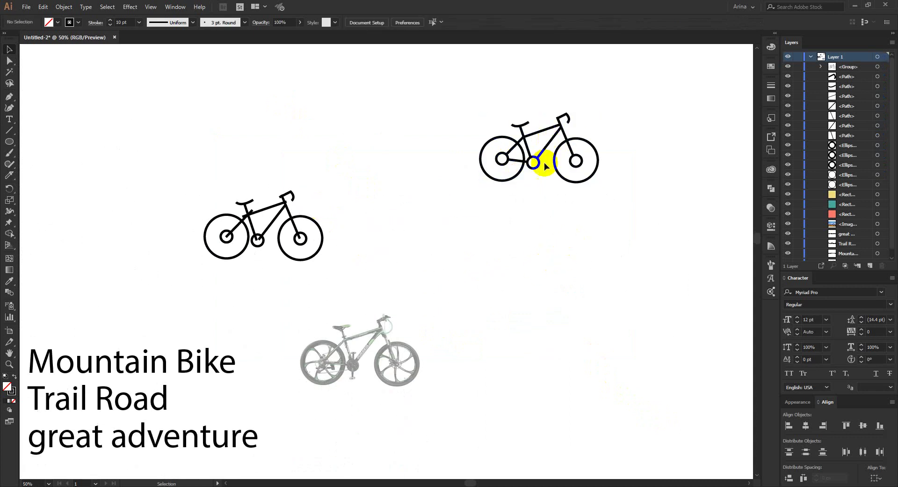
pyautogui.moveTo(628, 208); pyautogui.dragTo(548, 295)
# Try swapping the fill and stroke of the whole duplicate bicycle, and swap them back.
pyautogui.scroll(2, 584, 302)
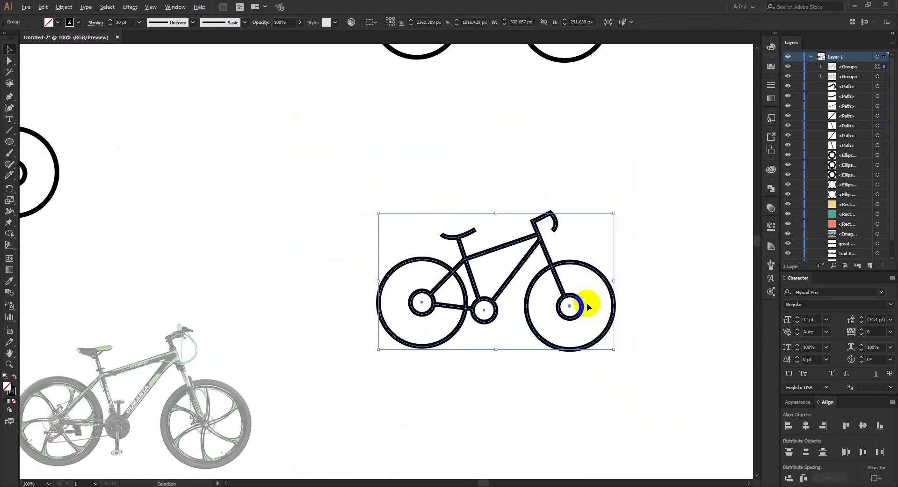
pyautogui.hotkey('shift', 'x')
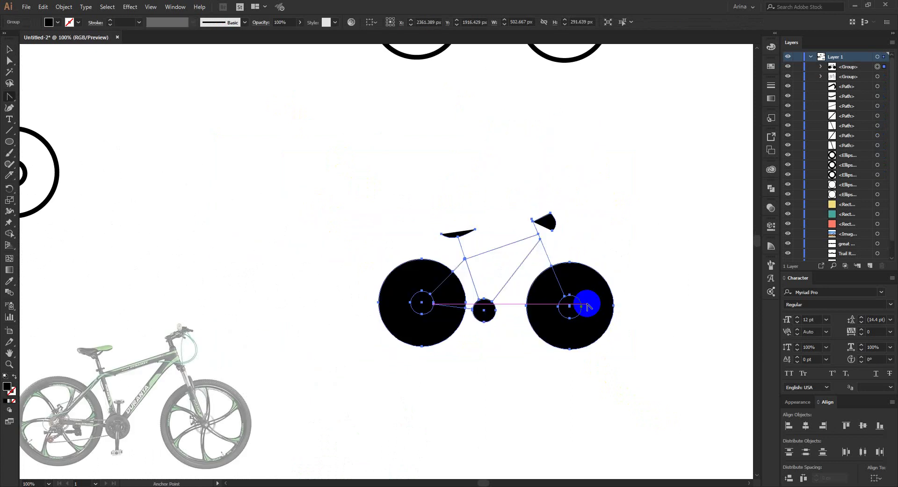
pyautogui.hotkey('shift', 'x')
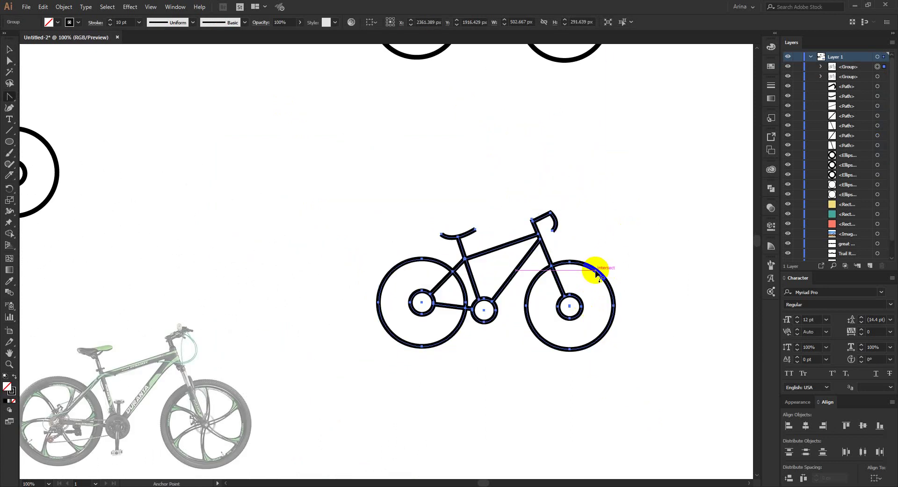
pyautogui.press('v')
pyautogui.click(629, 219)
# Isolate the duplicate bicycle's group, swap fill and stroke on both outer wheel circles and the crank circle, and exit isolation.
pyautogui.doubleClick(591, 268)
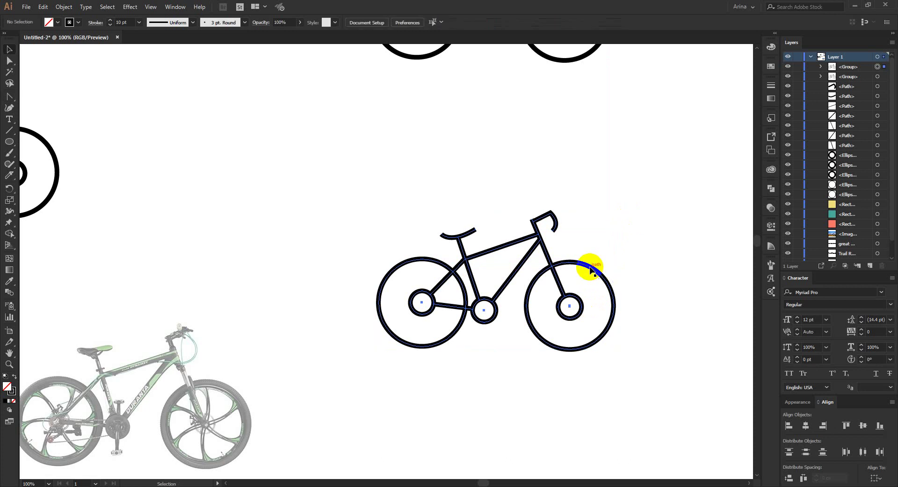
pyautogui.click(590, 268)
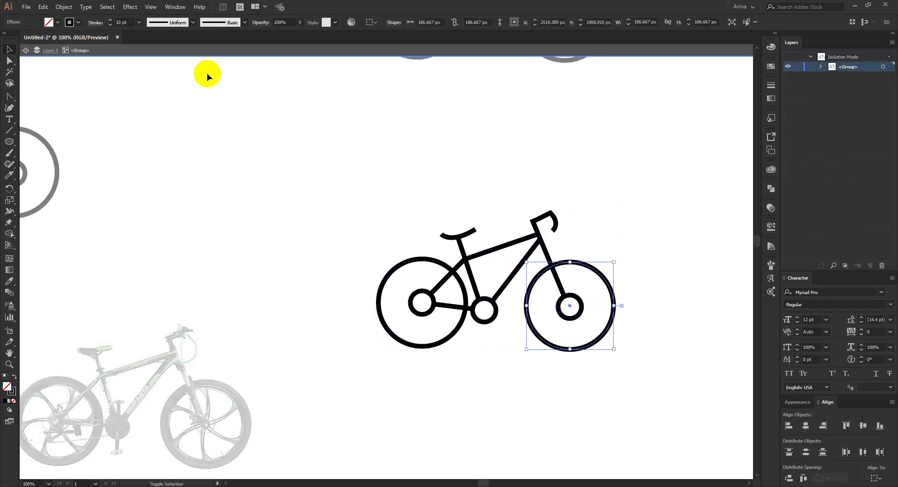
pyautogui.hotkey('shift', 'x')
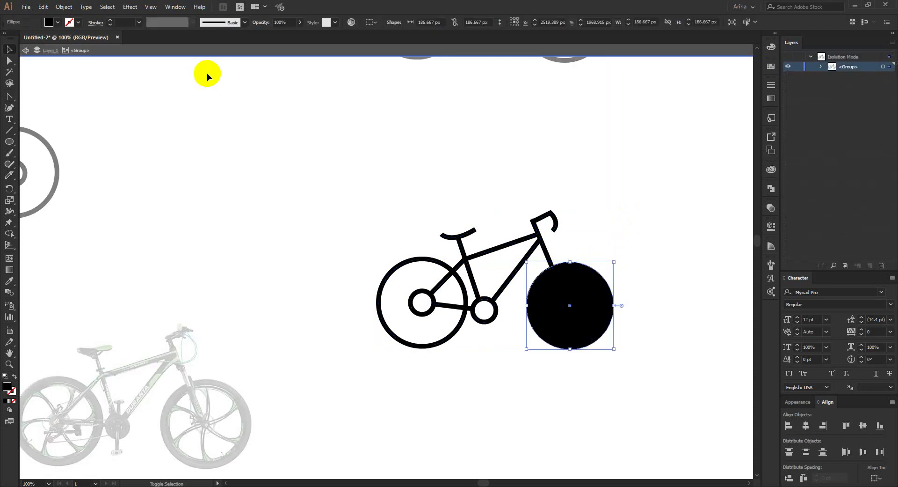
pyautogui.click(395, 267)
pyautogui.hotkey('shift', 'x')
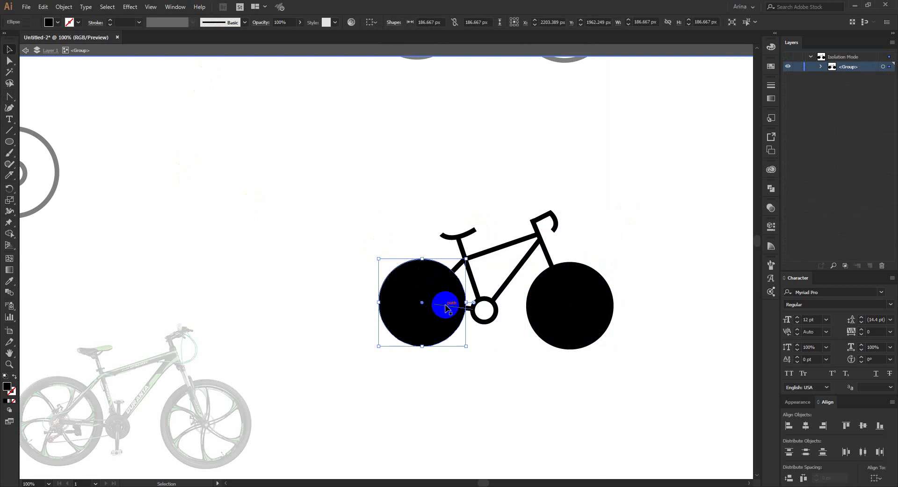
pyautogui.click(486, 323)
pyautogui.hotkey('shift', 'x')
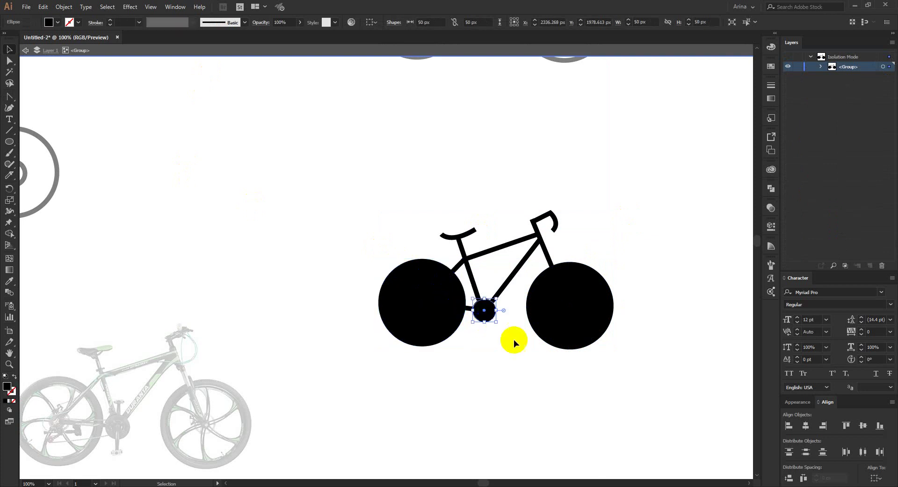
pyautogui.click(515, 347)
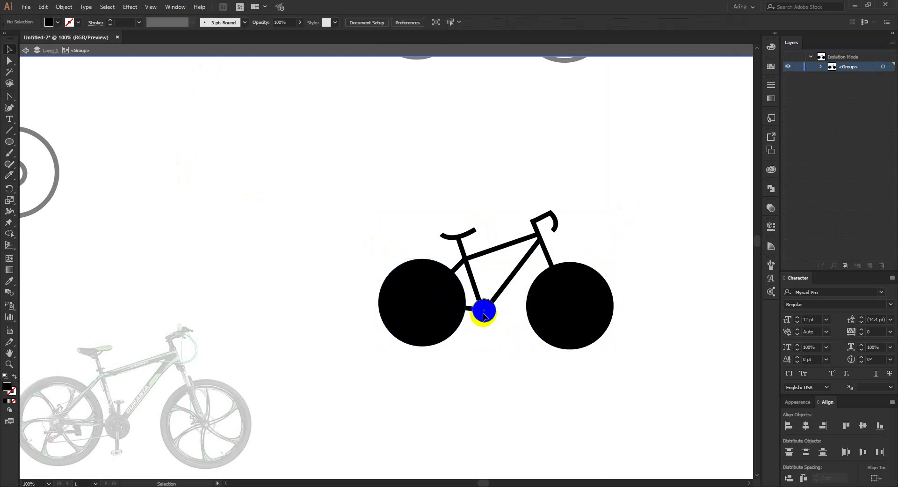
pyautogui.click(392, 205)
pyautogui.doubleClick(392, 205)
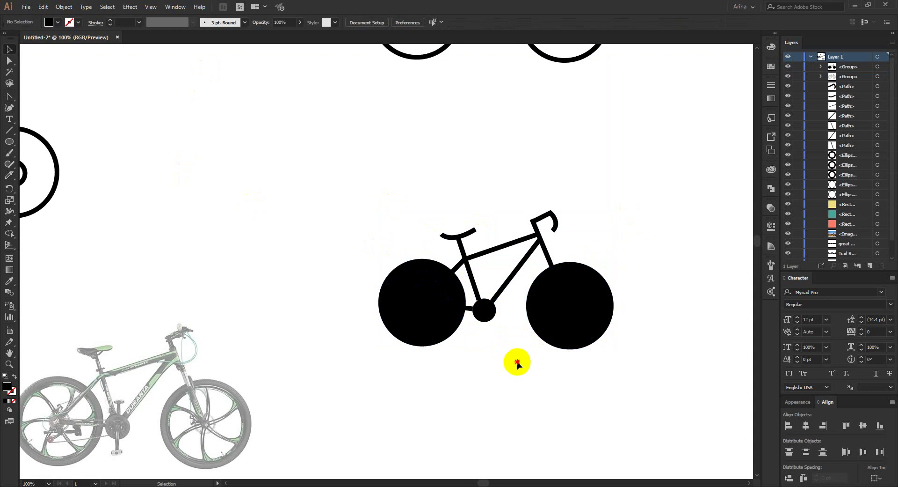
# Unlock the bicycle photo and delete it together with the solid-wheeled duplicate and the untrimmed bicycle.
pyautogui.scroll(-2, 513, 206)
pyautogui.moveTo(415, 185); pyautogui.dragTo(609, 305)
pyautogui.scroll(-2, 811, 247)
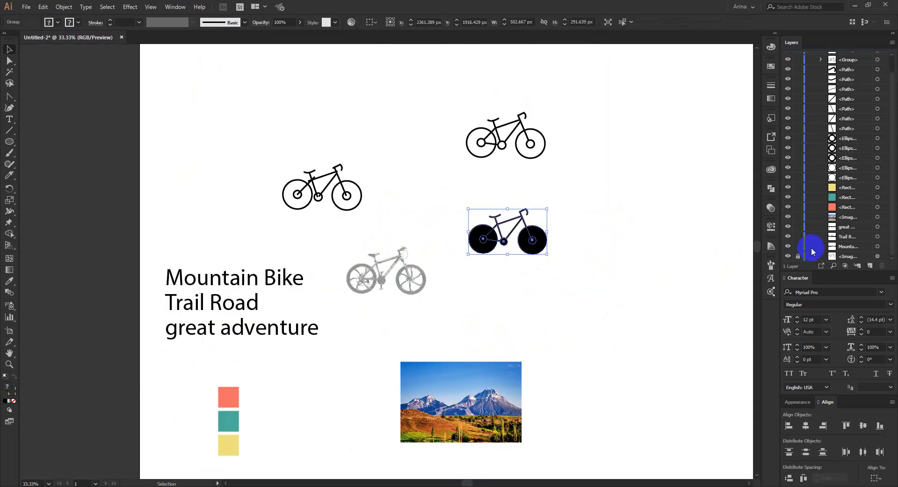
pyautogui.moveTo(587, 316); pyautogui.dragTo(374, 268)
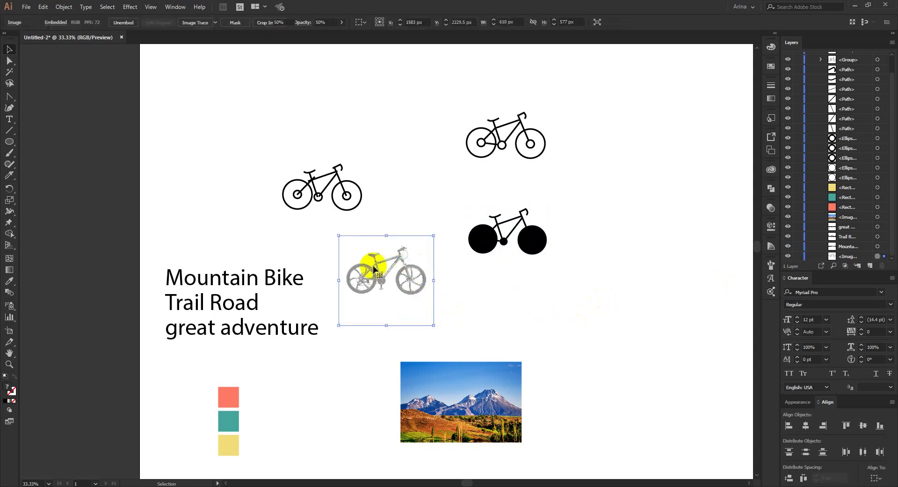
pyautogui.press('Delete')
pyautogui.moveTo(571, 293); pyautogui.dragTo(459, 201)
pyautogui.press('Delete')
pyautogui.moveTo(399, 226); pyautogui.dragTo(247, 132)
pyautogui.press('Delete')
# Move the remaining bicycle icon down into the empty area above the mountain photo, beside the text.
pyautogui.moveTo(443, 92); pyautogui.dragTo(628, 218)
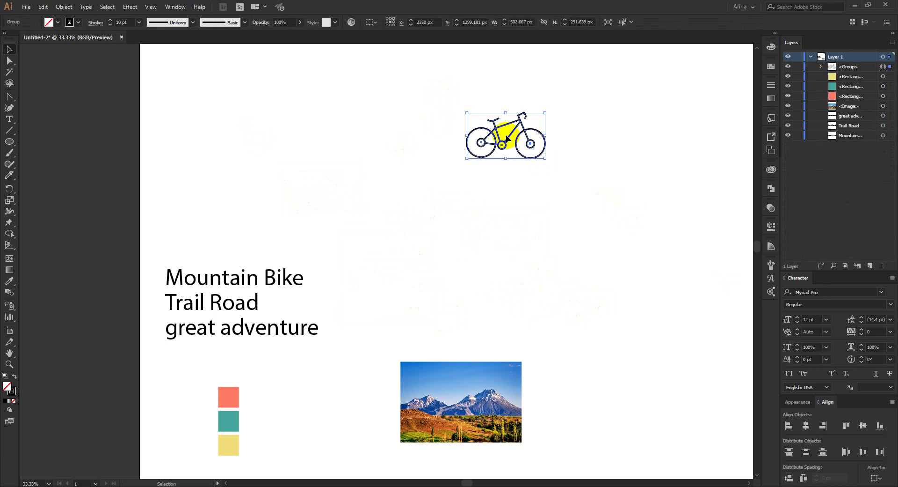
pyautogui.moveTo(507, 136); pyautogui.dragTo(448, 237)
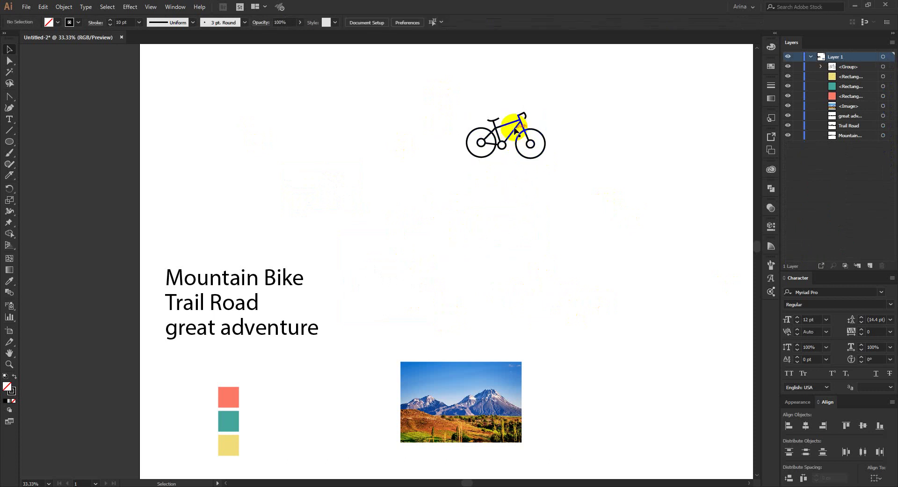
pyautogui.moveTo(517, 133); pyautogui.dragTo(490, 299)
pyautogui.click(490, 299)
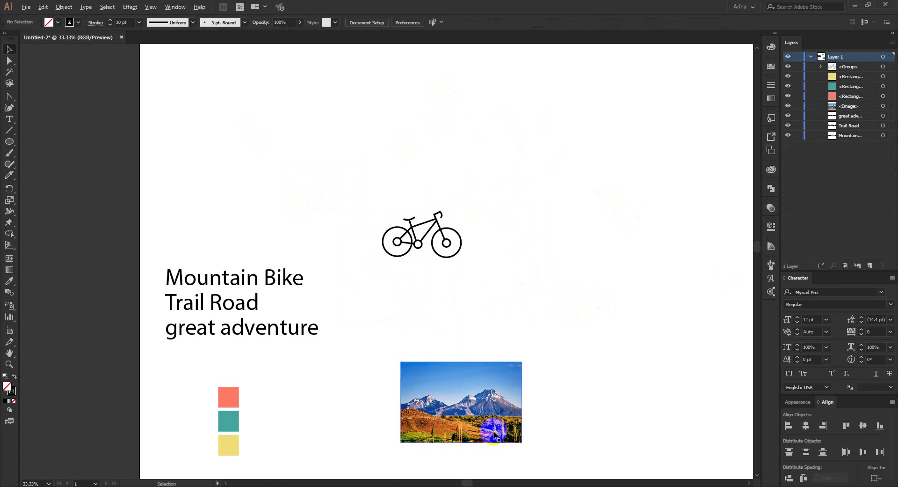
# Start a Pen path at the mountain photo's left edge and trace the left mountain's ridge up to its peak.
pyautogui.scroll(2, 493, 438)
pyautogui.scroll(1, 440, 415)
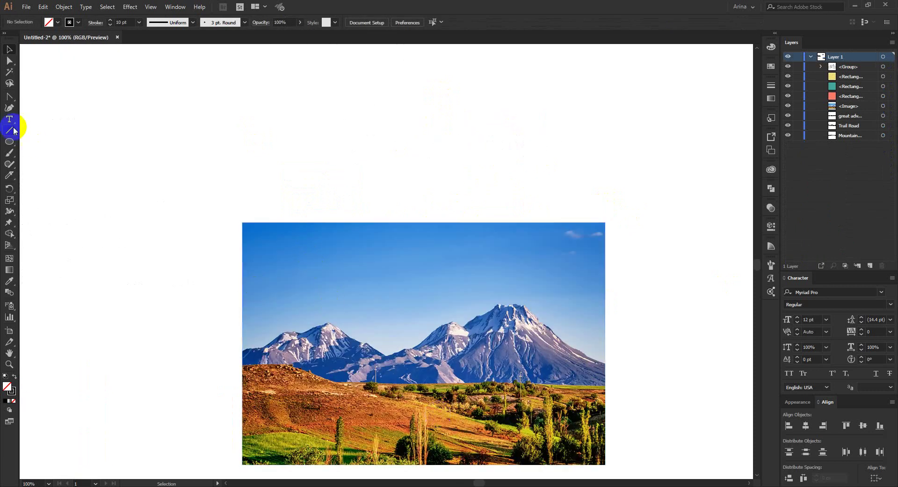
pyautogui.moveTo(12, 96); pyautogui.dragTo(33, 96)
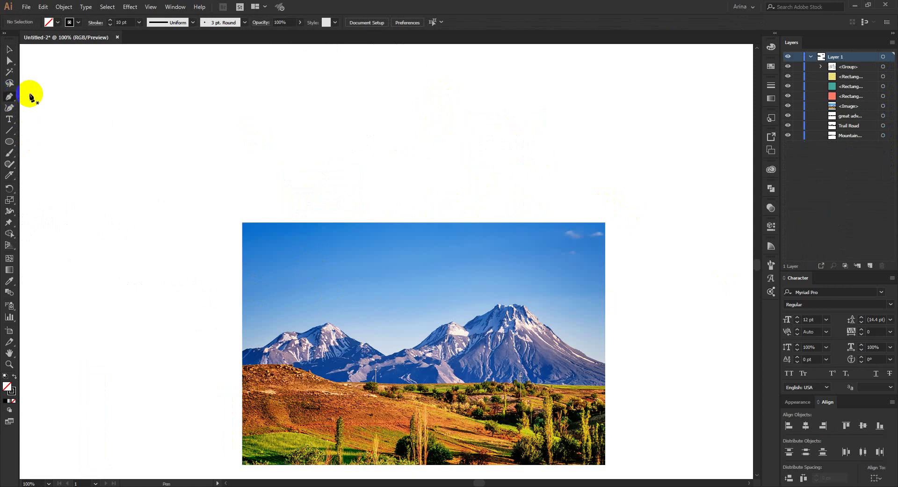
pyautogui.scroll(2, 270, 383)
pyautogui.click(210, 322)
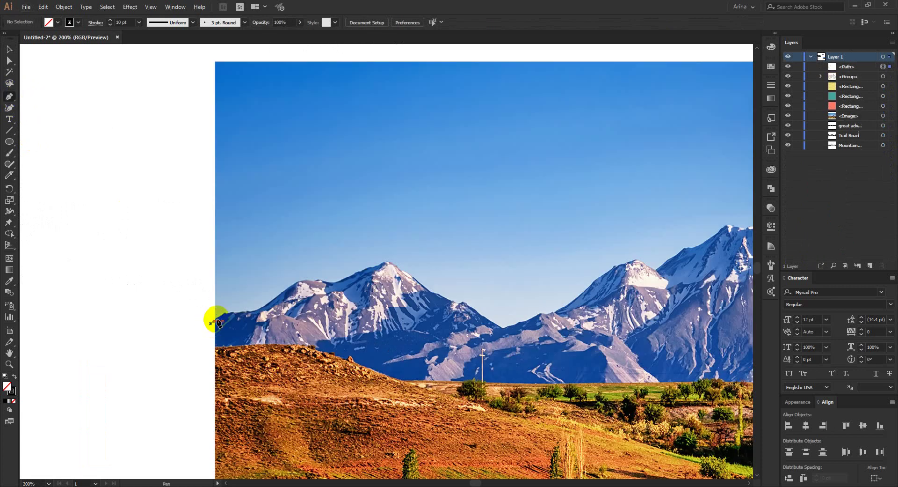
pyautogui.moveTo(249, 311); pyautogui.dragTo(277, 311)
pyautogui.moveTo(287, 277); pyautogui.dragTo(341, 284)
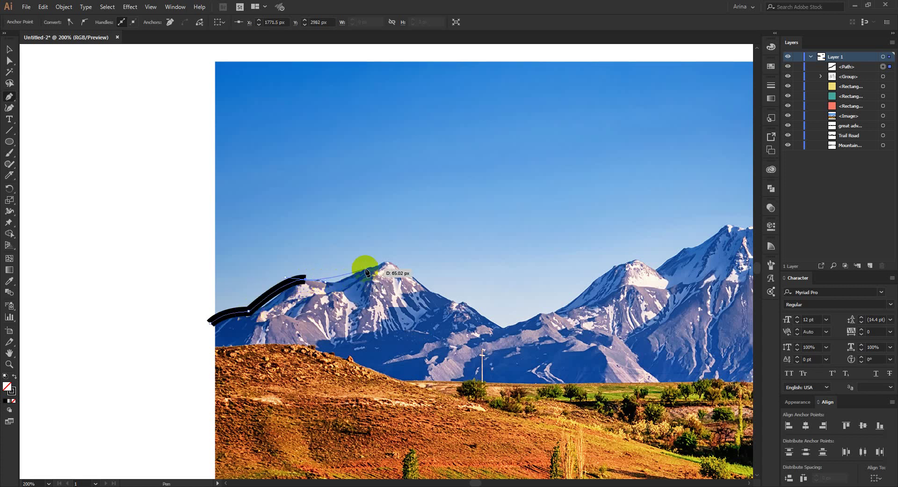
pyautogui.moveTo(387, 260); pyautogui.dragTo(413, 242)
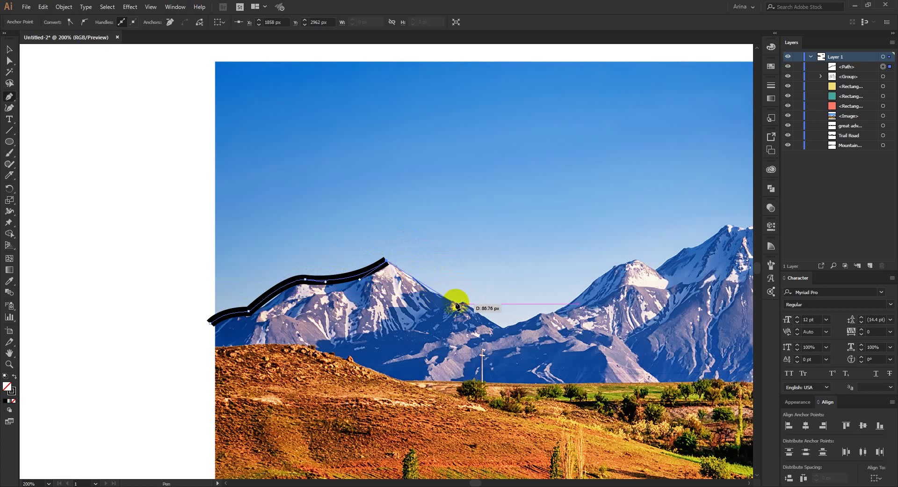
# Continue the path down the left mountain's right slope, ending it in a curve below the valley between the mountains.
pyautogui.moveTo(458, 303)
pyautogui.mouseDown()
pyautogui.moveTo(485, 313)
pyautogui.moveTo(462, 306)
pyautogui.mouseUp()
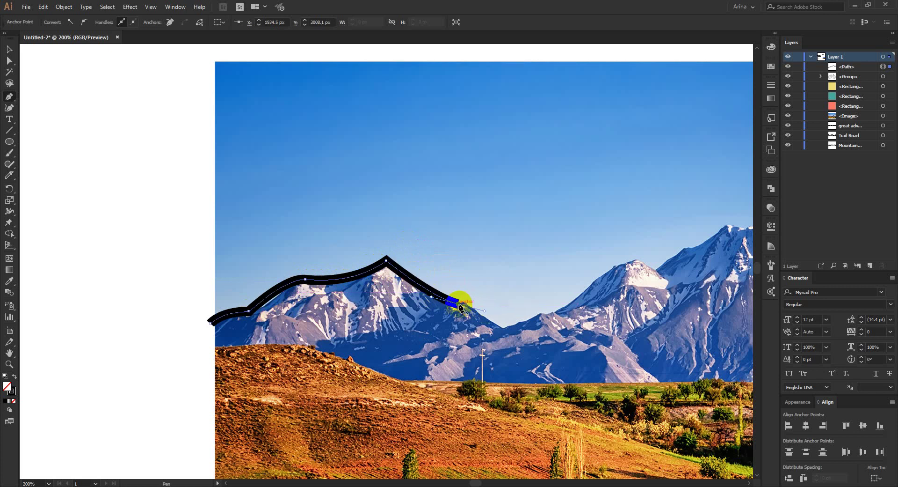
pyautogui.click(503, 331)
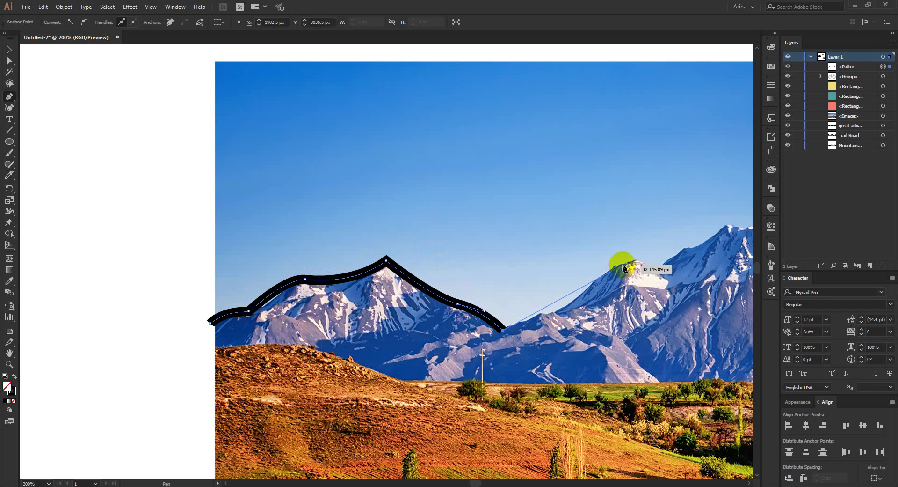
pyautogui.hotkey('ctrl', 'z')
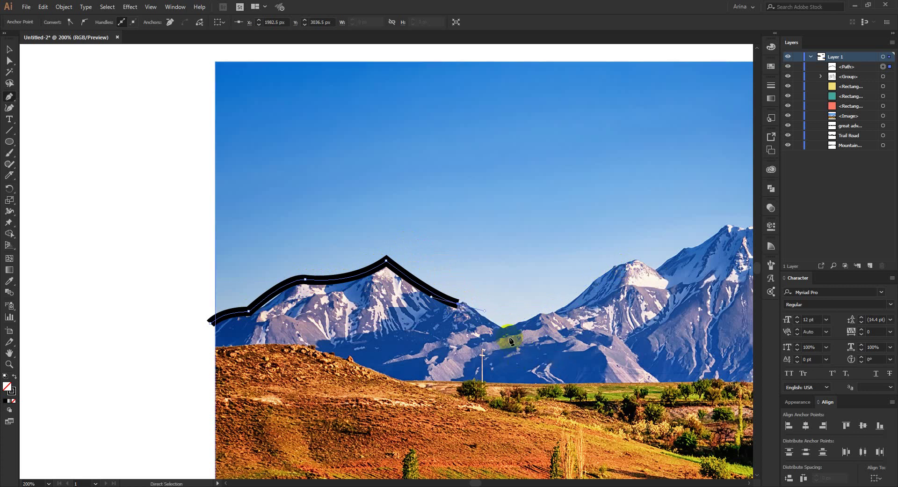
pyautogui.moveTo(524, 353); pyautogui.dragTo(530, 378)
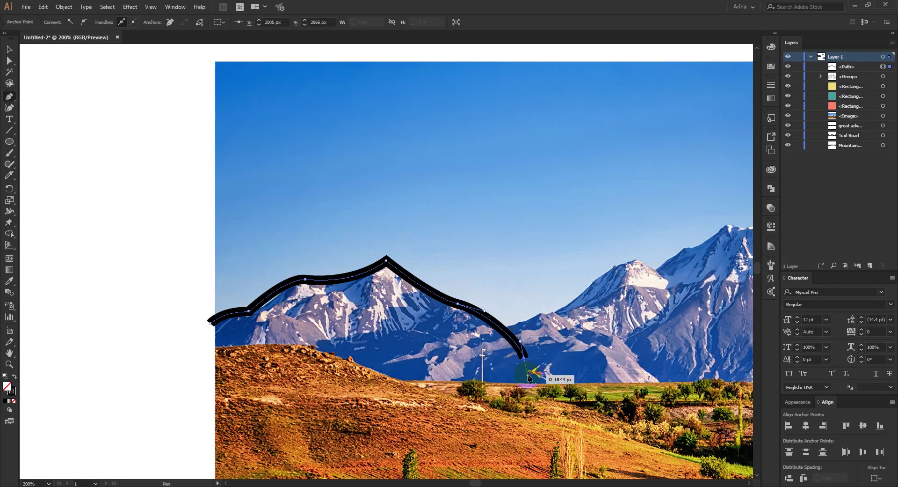
# Trace the middle peak as a separate curved Pen path, from across the first line's end over the summit and down its right slope.
pyautogui.click(482, 341)
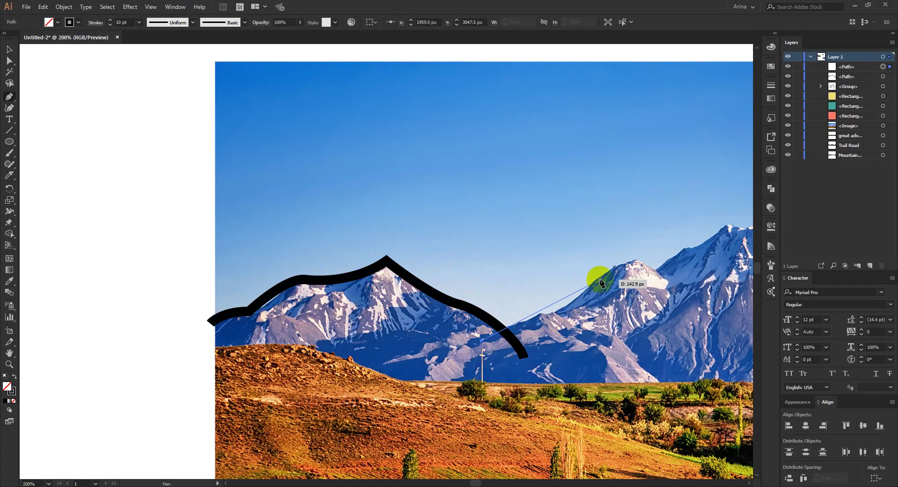
pyautogui.moveTo(604, 271); pyautogui.dragTo(631, 237)
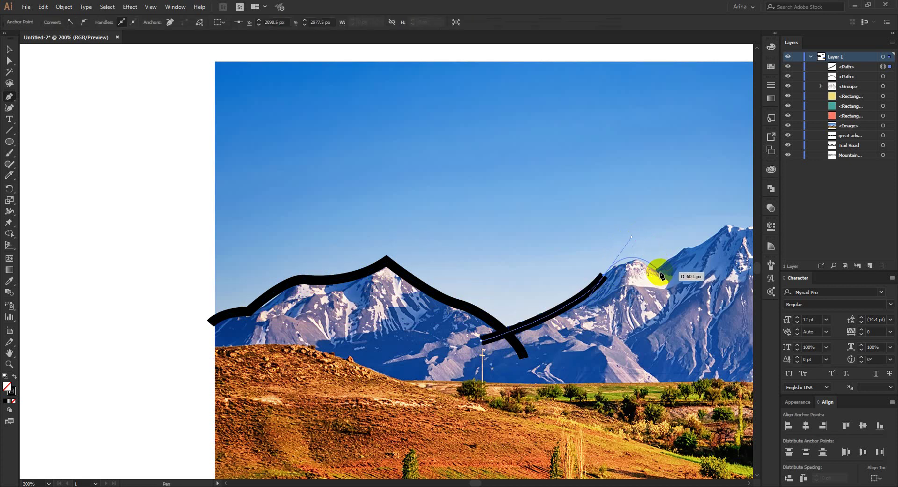
pyautogui.click(602, 276)
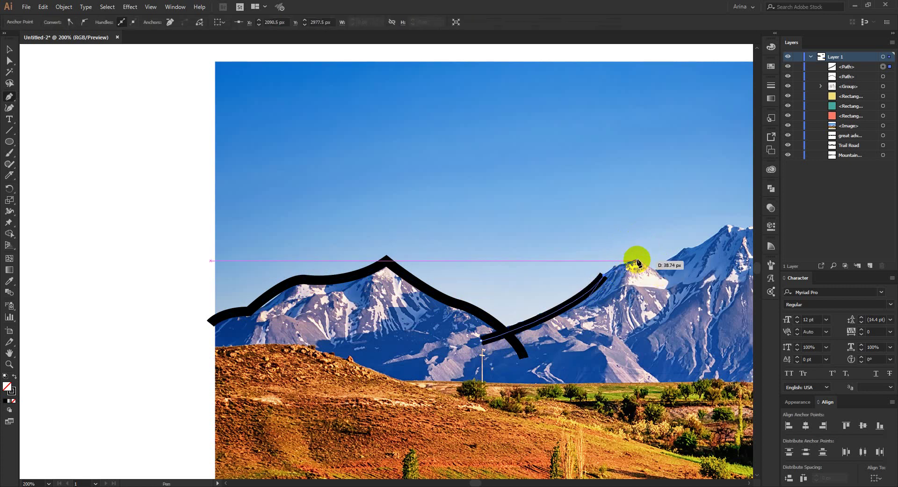
pyautogui.click(638, 261)
pyautogui.moveTo(658, 255); pyautogui.dragTo(658, 255)
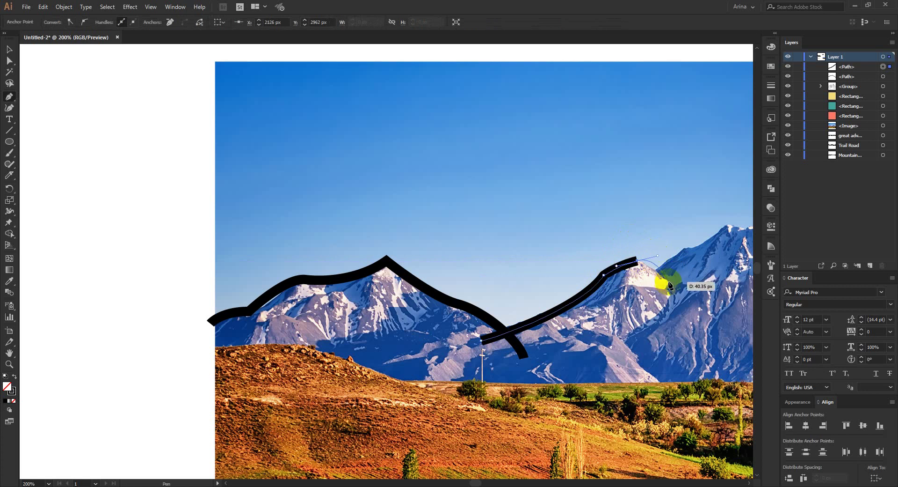
pyautogui.click(638, 263)
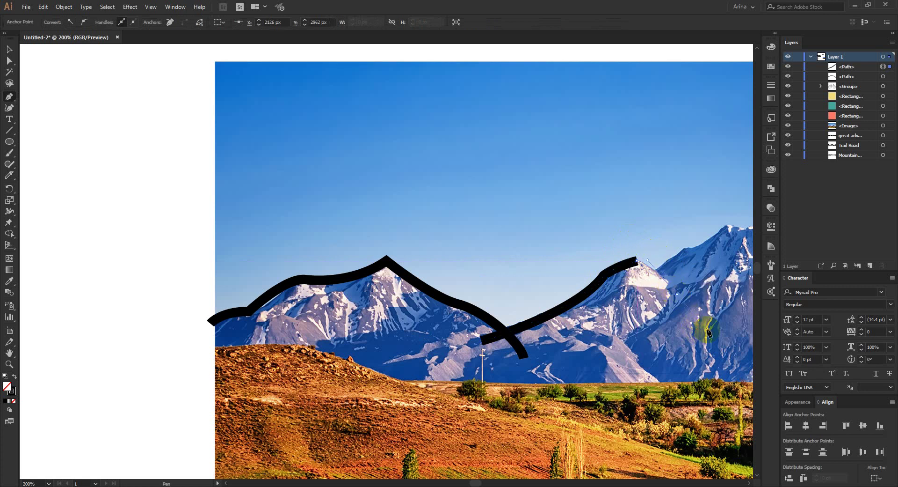
pyautogui.moveTo(707, 330); pyautogui.dragTo(708, 329)
# Trace the tallest, right-hand mountain as a separate curved Pen path, over its summit and down to the photo's right edge.
pyautogui.press('space')
pyautogui.moveTo(635, 331); pyautogui.dragTo(405, 331)
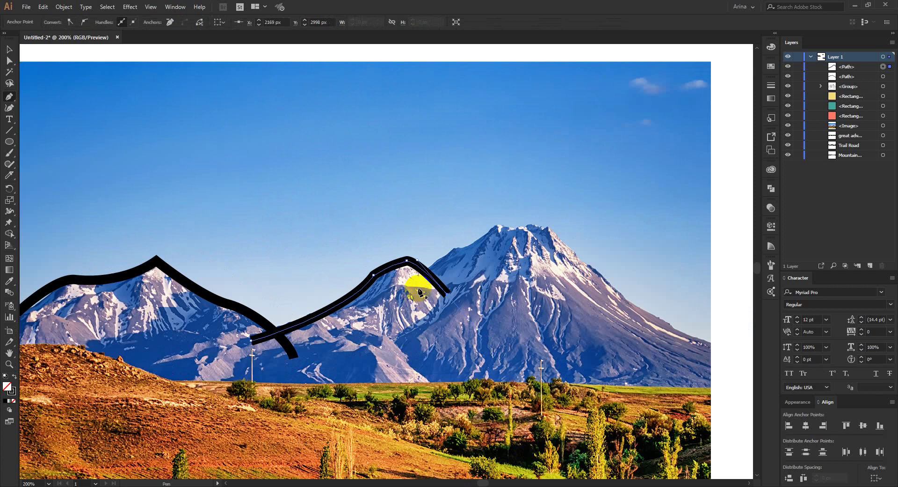
pyautogui.moveTo(415, 278); pyautogui.dragTo(543, 199)
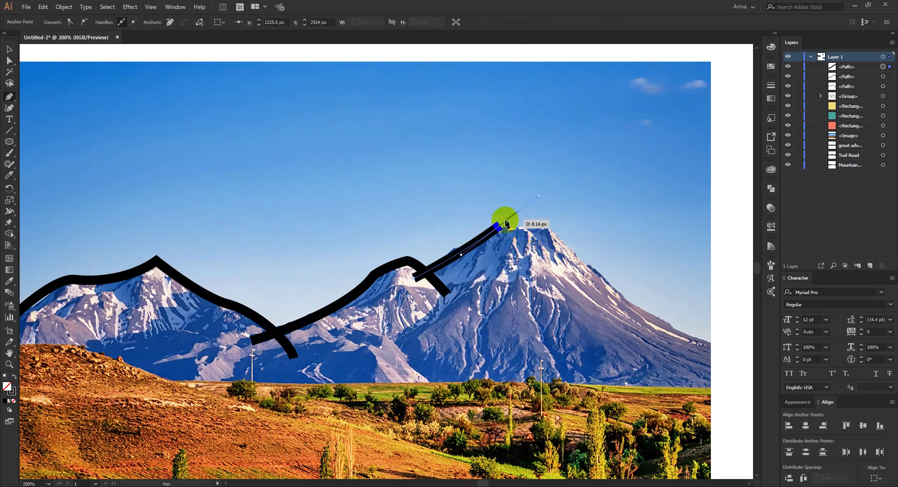
pyautogui.moveTo(547, 225)
pyautogui.mouseDown()
pyautogui.moveTo(566, 251)
pyautogui.moveTo(573, 239)
pyautogui.moveTo(587, 253)
pyautogui.moveTo(569, 248)
pyautogui.mouseUp()
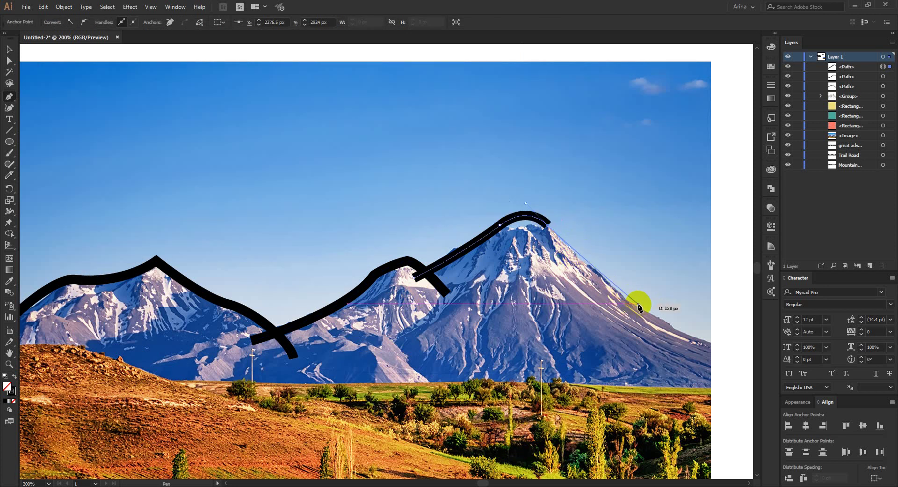
pyautogui.scroll(-1, 467, 300)
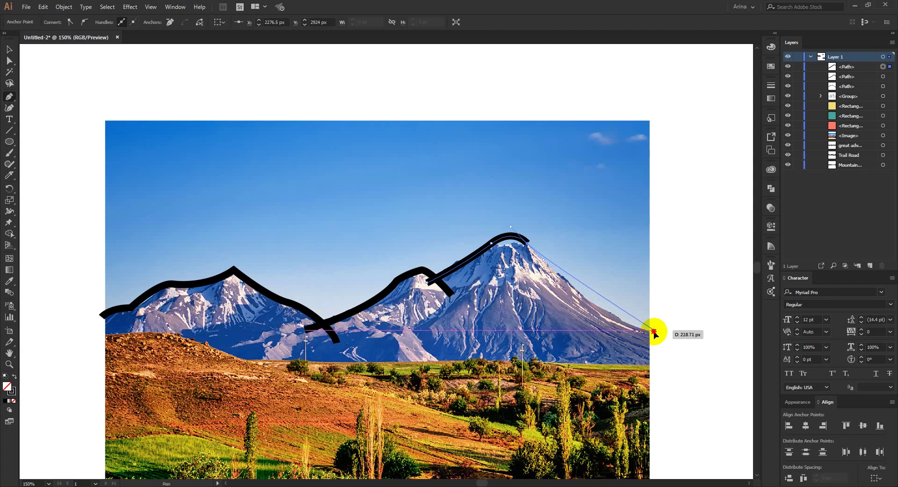
pyautogui.moveTo(654, 329); pyautogui.dragTo(718, 345)
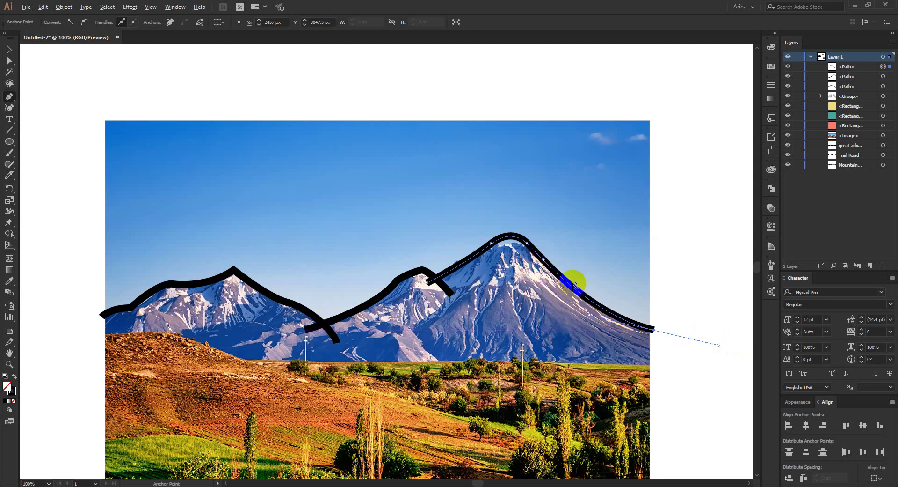
pyautogui.scroll(-1, 575, 282)
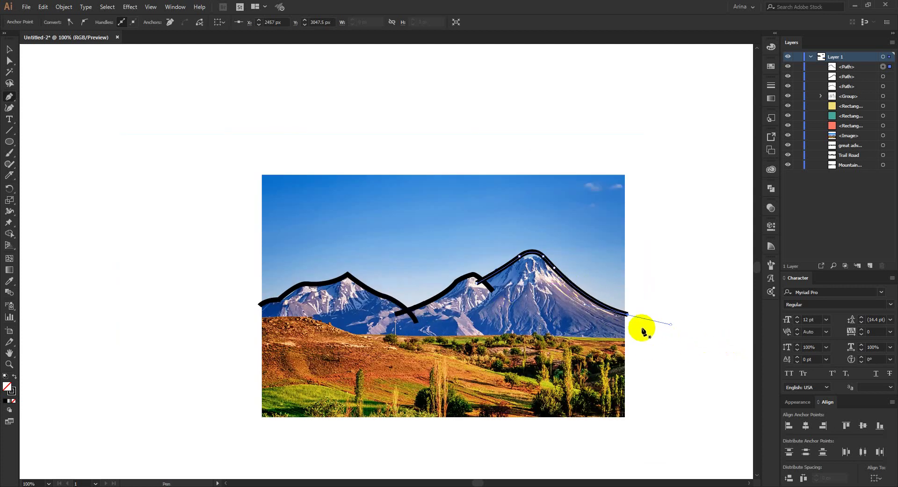
# Select the three mountain outlines without the photo and move them straight up into the empty area above it.
pyautogui.press('v')
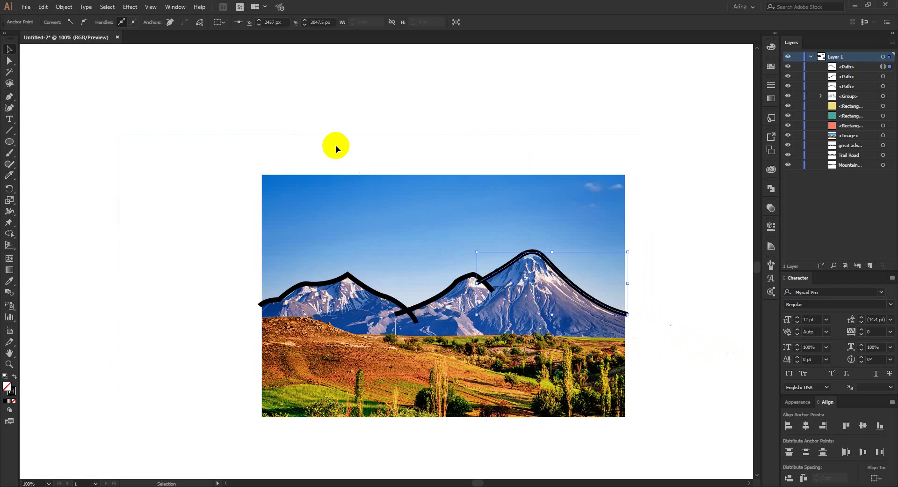
pyautogui.click(336, 146)
pyautogui.moveTo(200, 218); pyautogui.dragTo(653, 356)
pyautogui.scroll(-1, 369, 319)
pyautogui.moveTo(415, 348); pyautogui.dragTo(416, 348)
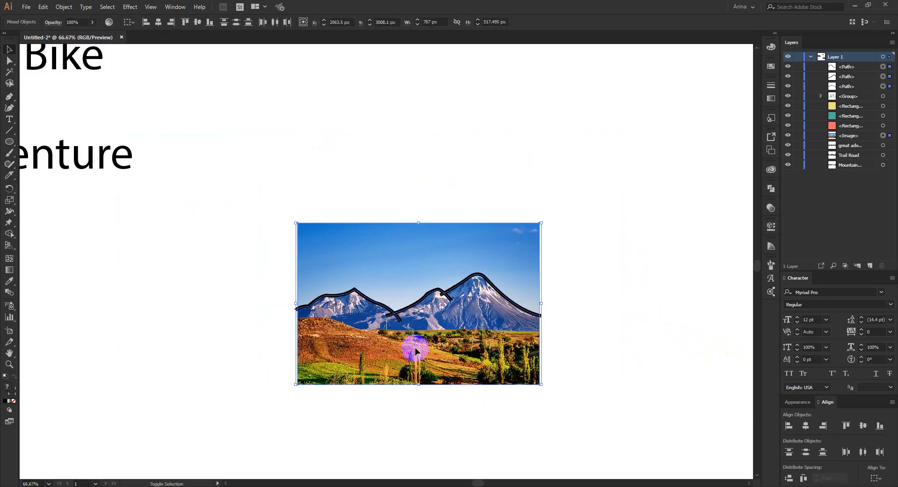
pyautogui.keyDown('shift'); pyautogui.click(415, 348); pyautogui.keyUp('shift')
pyautogui.moveTo(416, 304); pyautogui.dragTo(415, 154)
pyautogui.scroll(1, 409, 102)
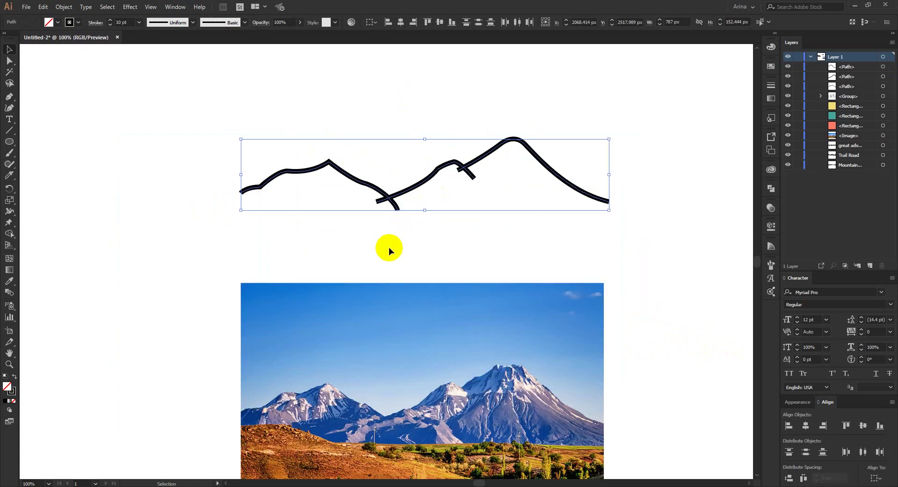
pyautogui.click(389, 247)
# Move the mountain photo off to the right, clearing the space below the traced mountain lines.
pyautogui.scroll(-1, 364, 243)
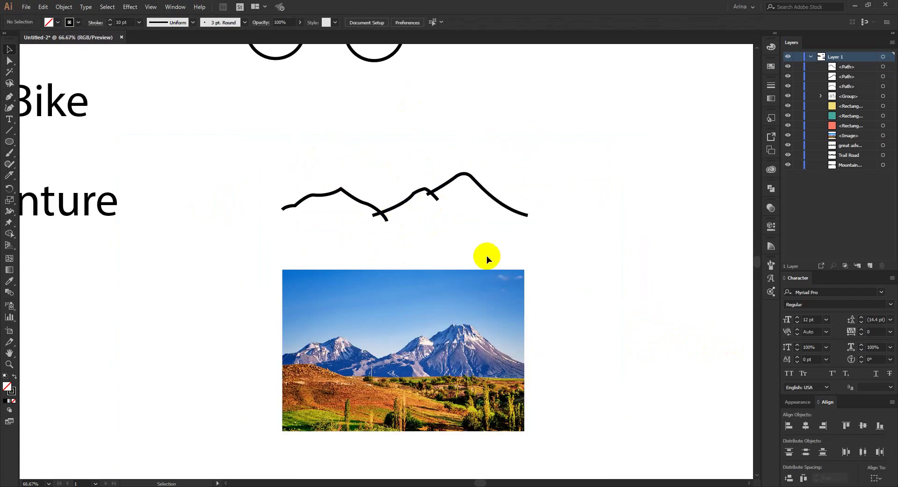
pyautogui.scroll(-2, 492, 255)
pyautogui.moveTo(375, 202); pyautogui.dragTo(546, 255)
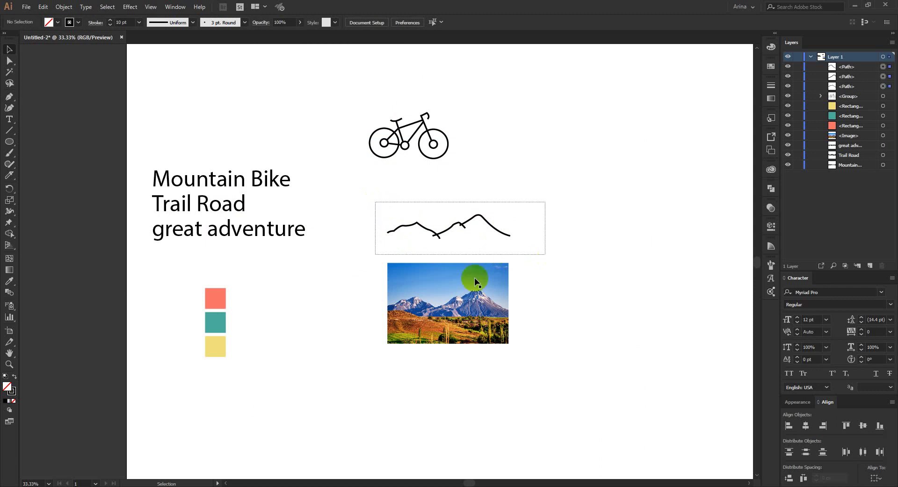
pyautogui.moveTo(474, 278); pyautogui.dragTo(651, 254)
pyautogui.click(488, 332)
# Draw a 936 px circle below the mountain lines and give it their 10 pt black stroke with the Eyedropper.
pyautogui.scroll(1, 424, 310)
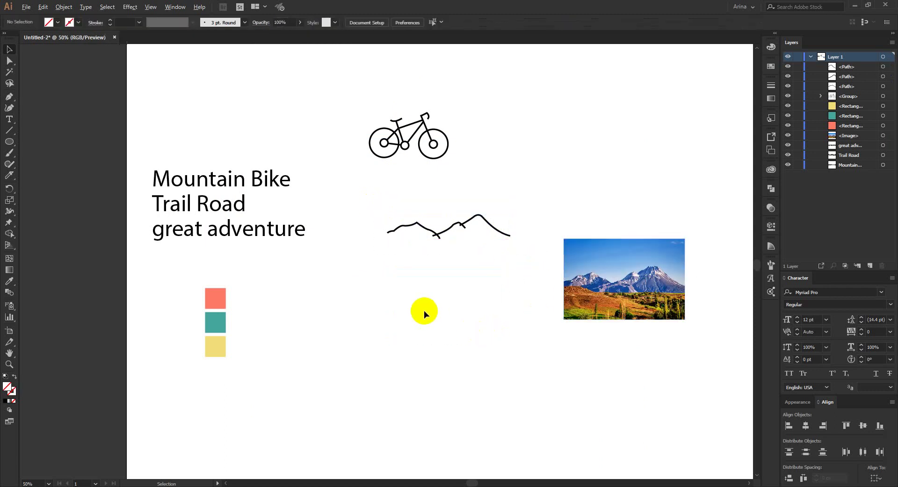
pyautogui.click(9, 141)
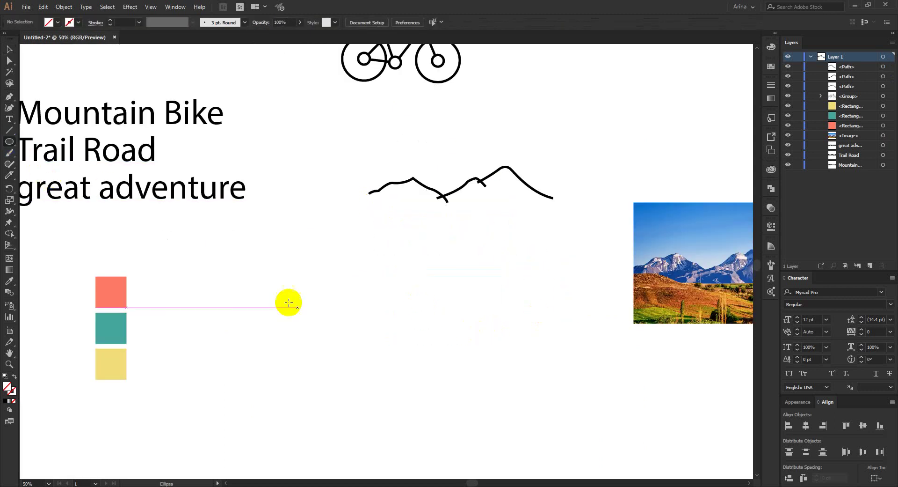
pyautogui.moveTo(306, 247); pyautogui.dragTo(521, 465)
pyautogui.scroll(-1, 425, 351)
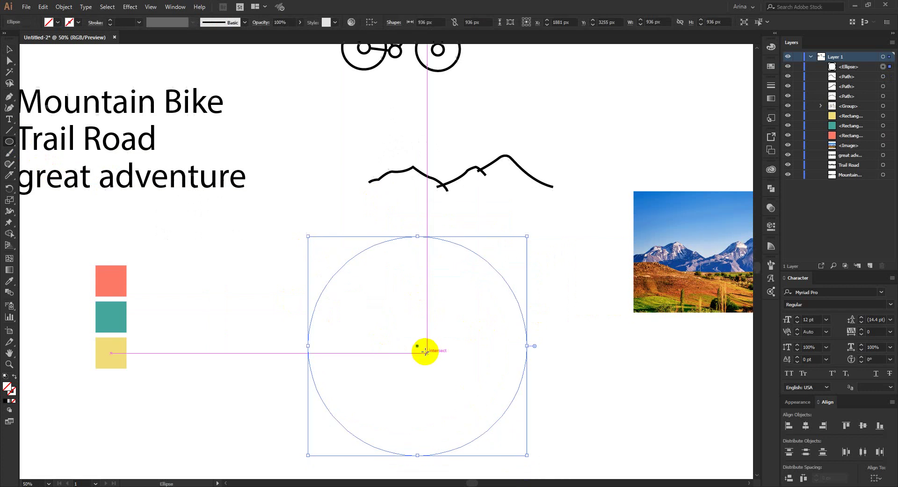
pyautogui.scroll(-1, 426, 352)
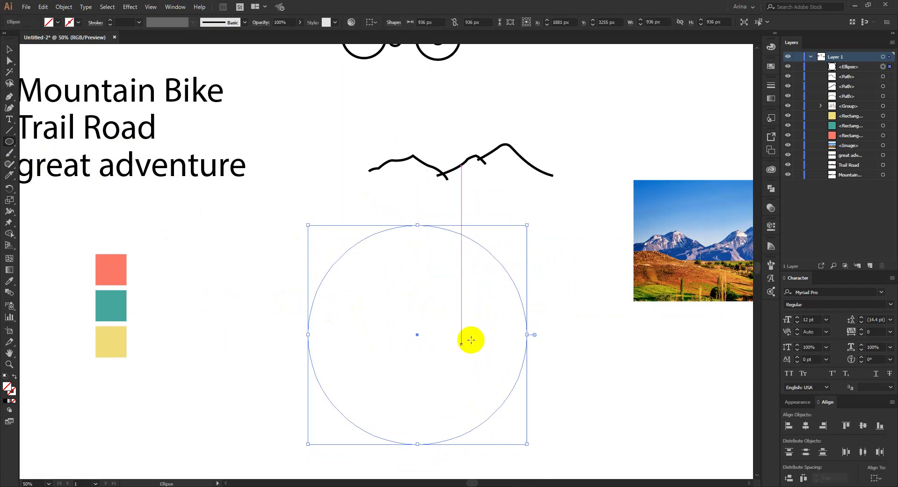
pyautogui.press('i')
pyautogui.click(466, 161)
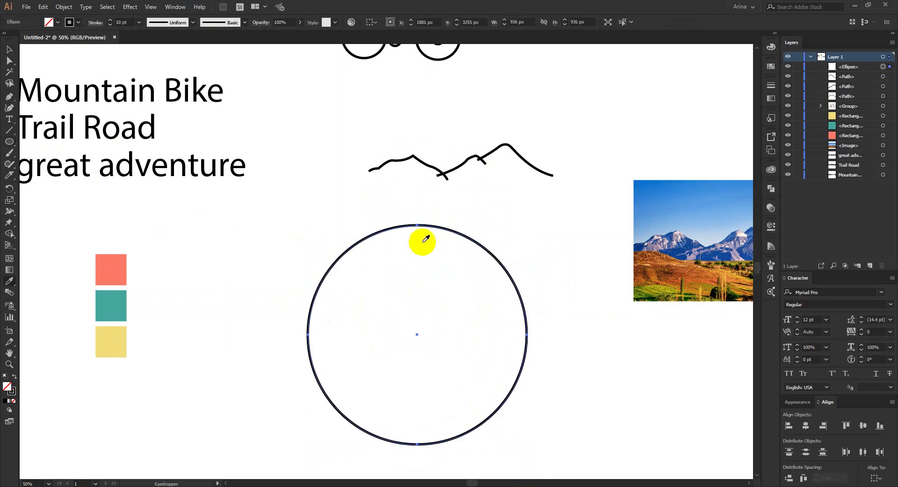
# Set the circle's stroke weight to 30 pt.
pyautogui.press('v')
pyautogui.moveTo(268, 266)
pyautogui.mouseDown()
pyautogui.moveTo(360, 338)
pyautogui.moveTo(520, 401)
pyautogui.mouseUp()
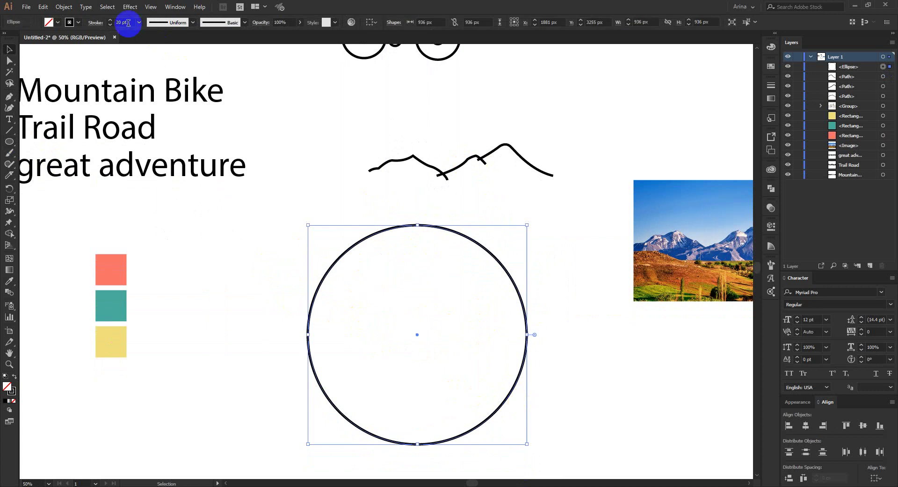
pyautogui.scroll(1, 128, 23)
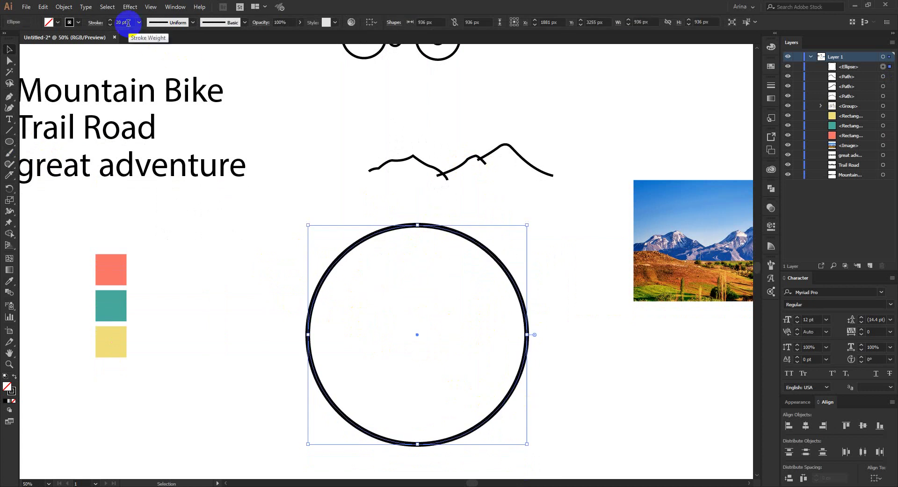
pyautogui.click(239, 230)
pyautogui.moveTo(250, 275); pyautogui.dragTo(615, 417)
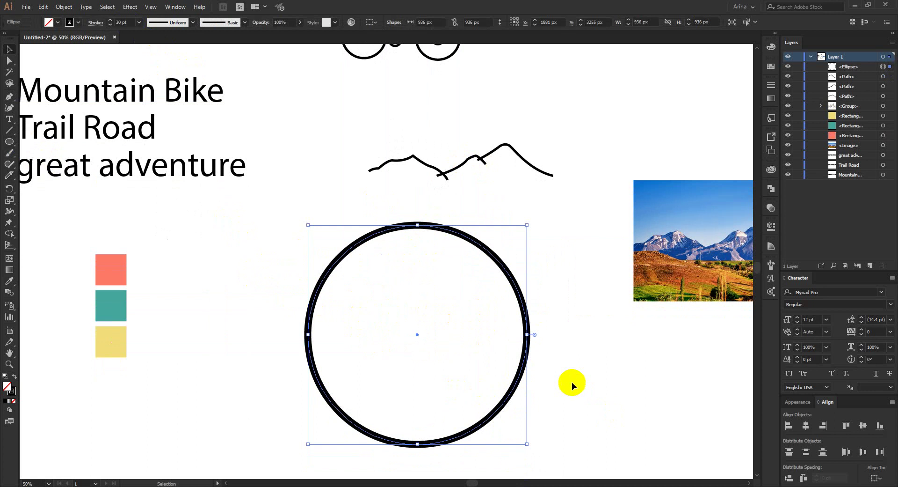
pyautogui.click(572, 382)
pyautogui.scroll(1, 408, 299)
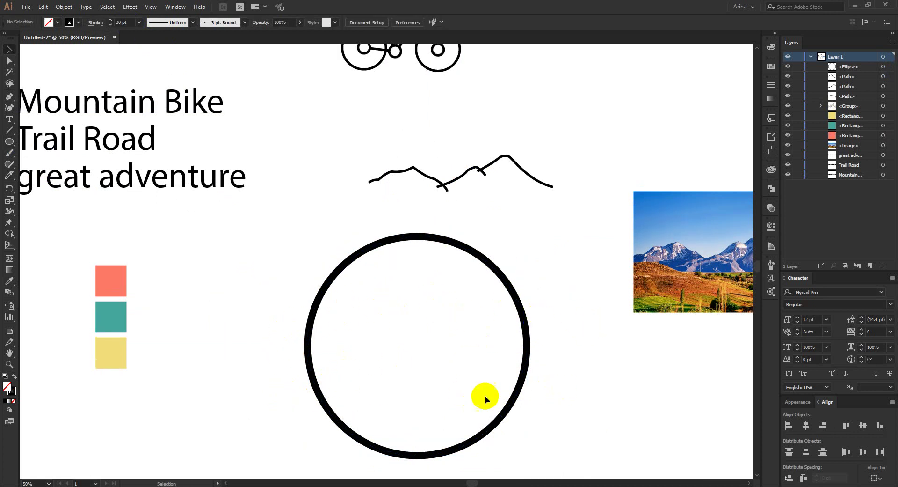
# Create two parallel horizontal lines across the circle, one through its middle and one lower, both extending past its sides.
pyautogui.click(9, 130)
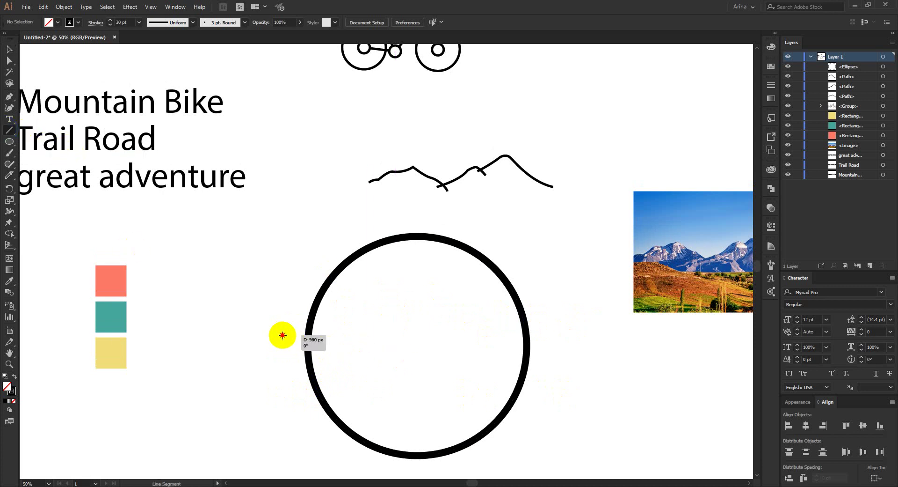
pyautogui.moveTo(282, 335); pyautogui.dragTo(560, 382)
pyautogui.press('v')
pyautogui.click(534, 359)
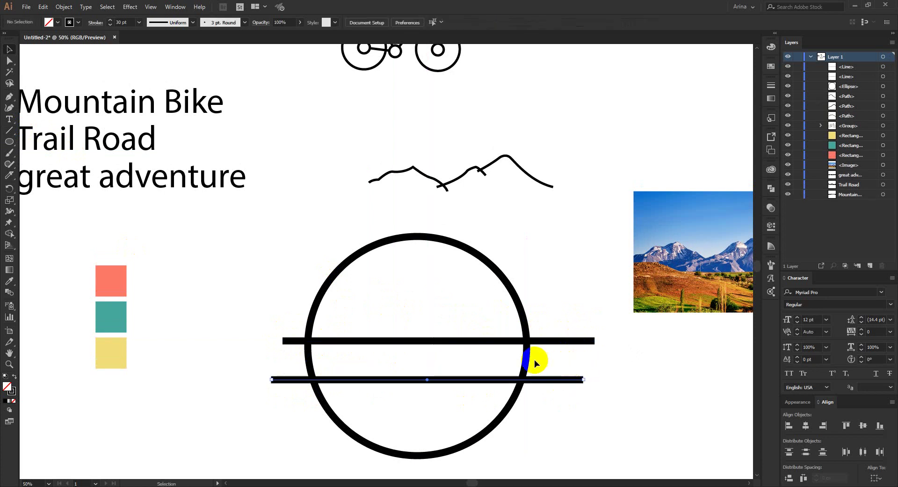
# Widen the gap between the two horizontal lines to about 223 px, shifting the lower one down and the upper one up.
pyautogui.scroll(1, 390, 355)
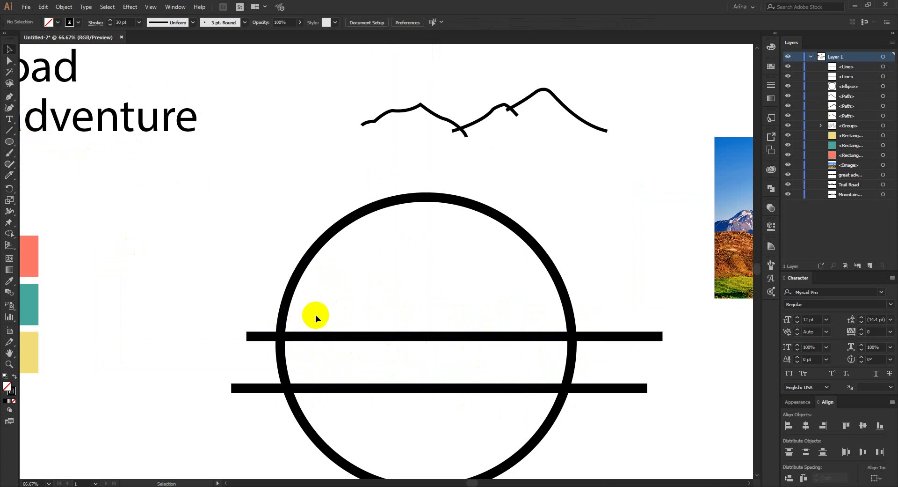
pyautogui.scroll(-1, 576, 326)
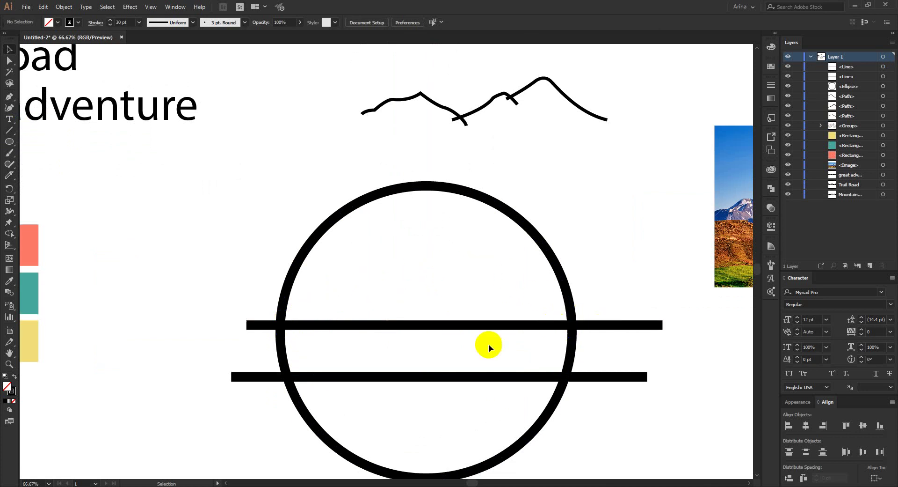
pyautogui.moveTo(404, 379); pyautogui.dragTo(403, 387)
pyautogui.click(441, 361)
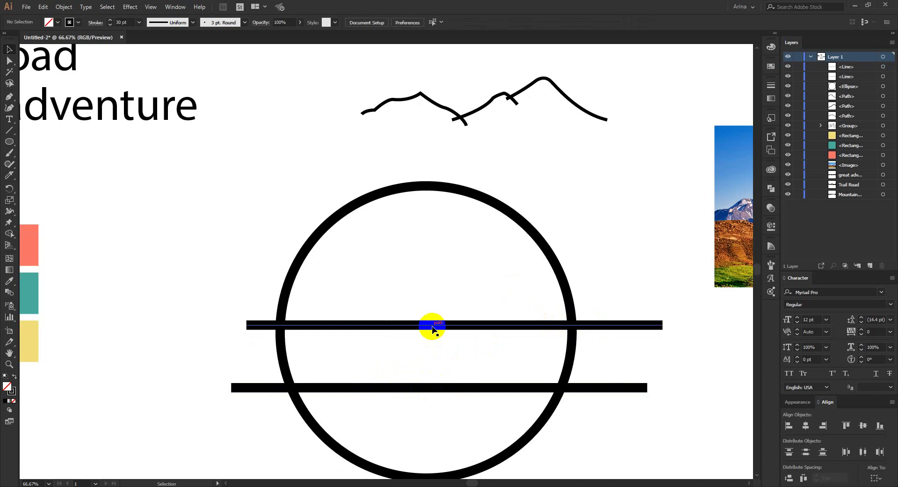
pyautogui.moveTo(432, 327); pyautogui.dragTo(432, 319)
pyautogui.click(441, 273)
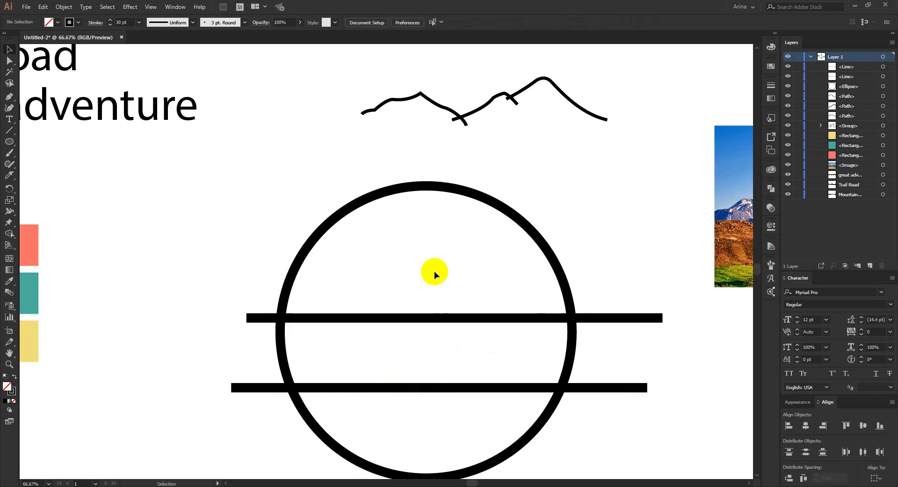
# Set the stroke weight of both horizontal lines to 18 pt.
pyautogui.moveTo(385, 294); pyautogui.dragTo(436, 427)
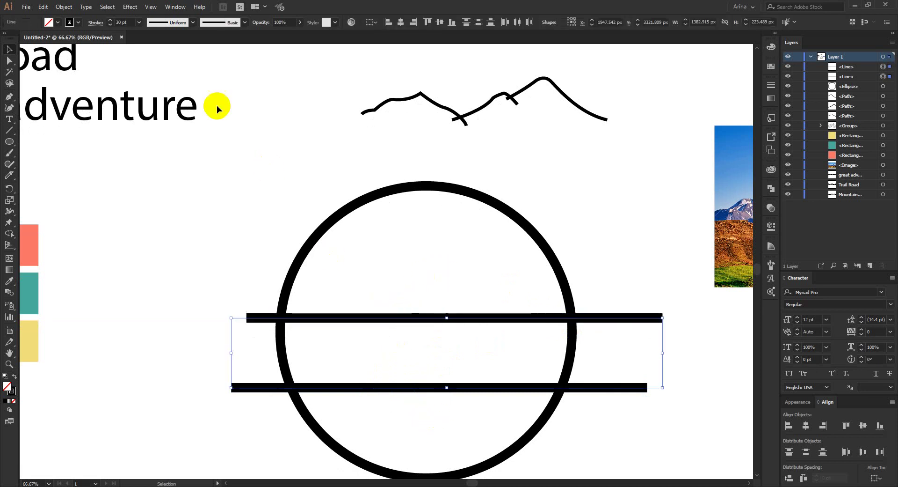
pyautogui.scroll(-11, 129, 22)
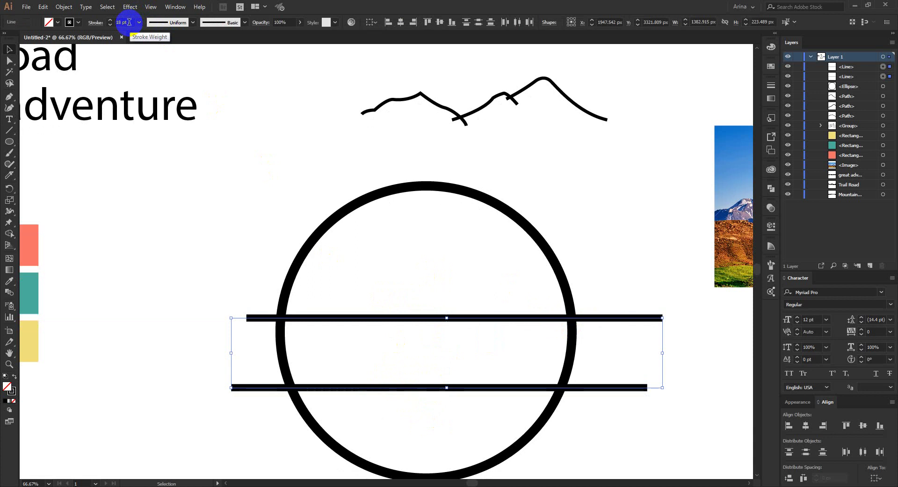
pyautogui.click(371, 294)
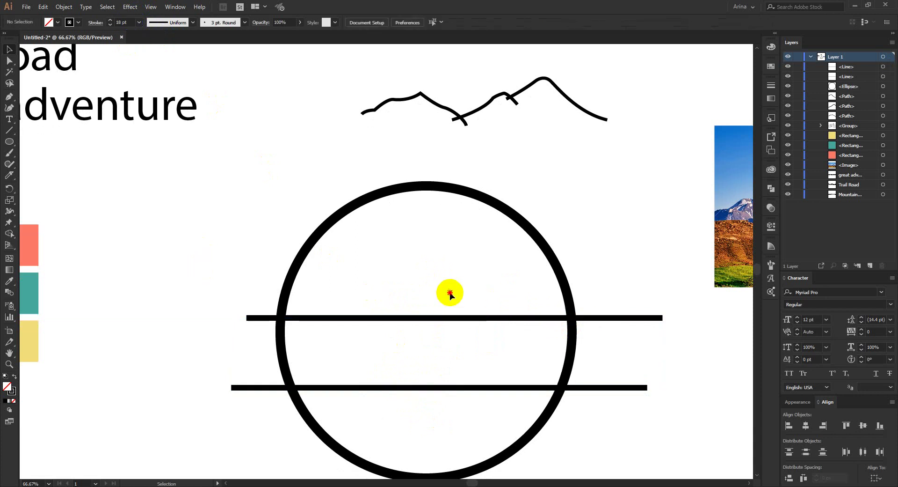
pyautogui.moveTo(450, 293); pyautogui.dragTo(477, 421)
pyautogui.click(468, 366)
# Draw a rounded hill with the Pen tool, from outside the circle's left edge over a peak to above the upper line.
pyautogui.scroll(-1, 462, 364)
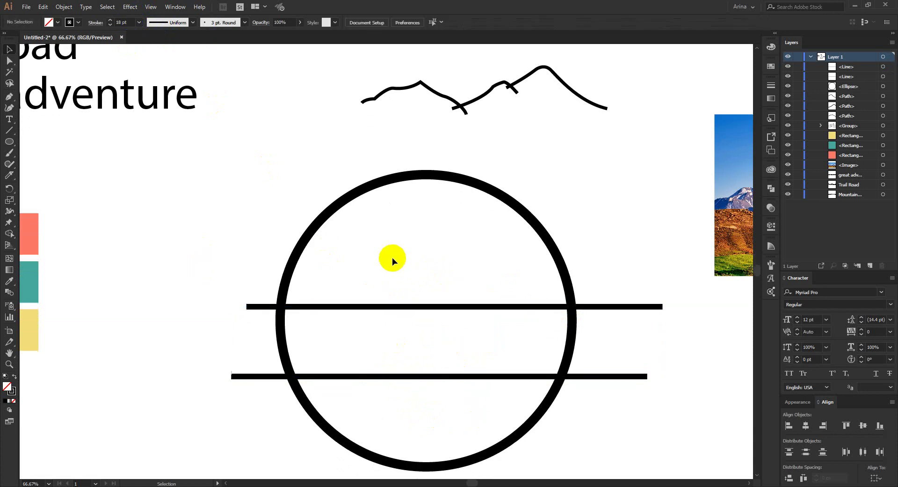
pyautogui.scroll(-2, 392, 258)
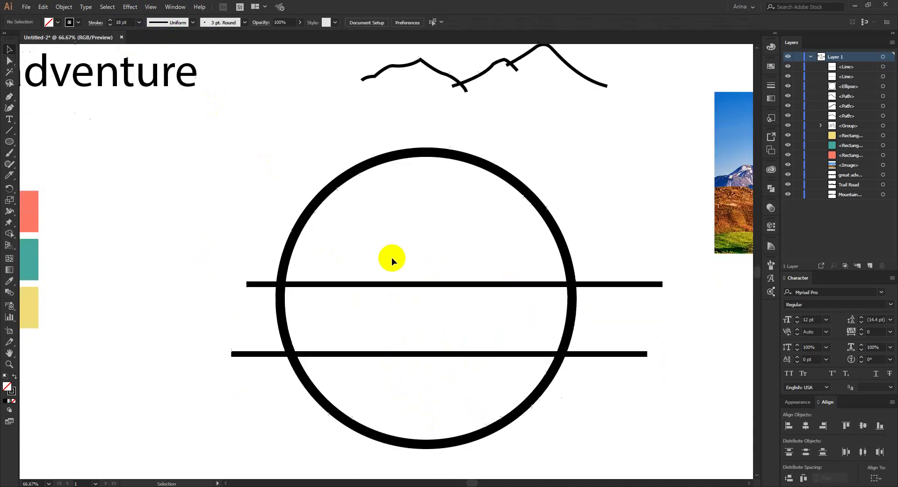
pyautogui.click(11, 98)
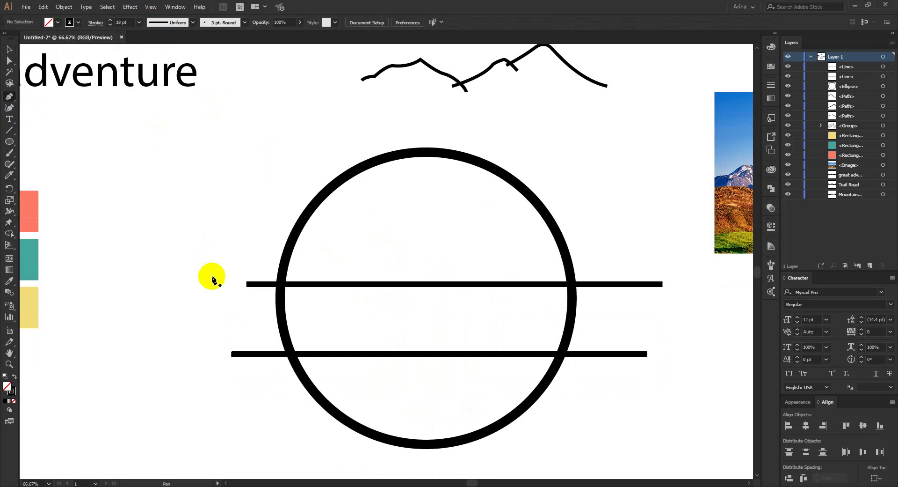
pyautogui.click(251, 304)
pyautogui.moveTo(337, 233); pyautogui.dragTo(364, 254)
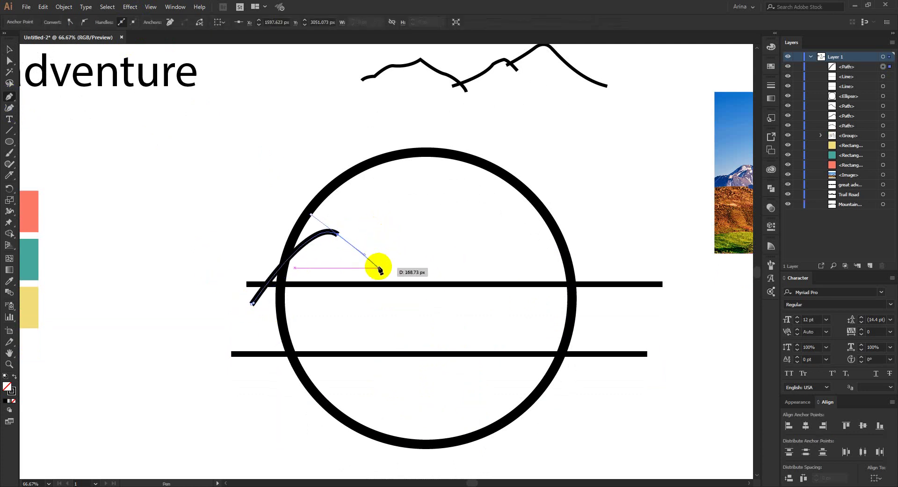
pyautogui.moveTo(363, 267); pyautogui.dragTo(332, 261)
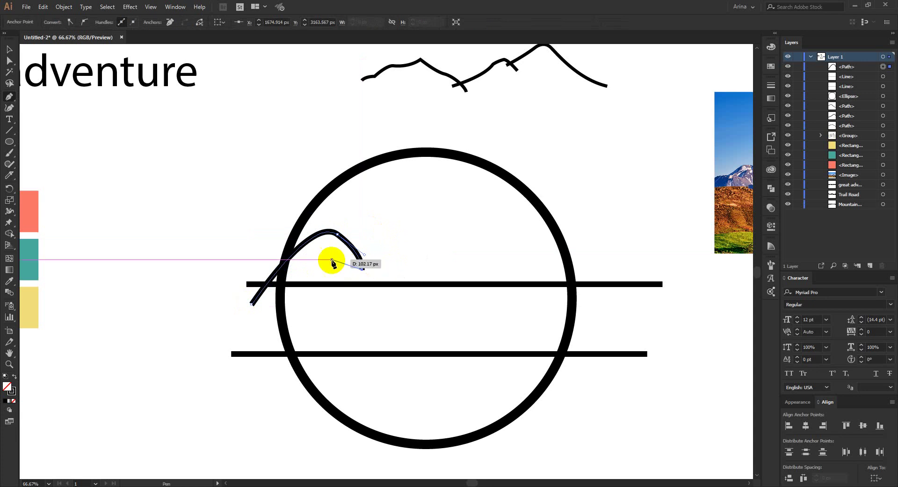
# Draw a second rounded hill with the Pen tool, rising from below the first hill's right slope over a peak near the circle's middle.
pyautogui.click(326, 259)
pyautogui.moveTo(400, 225); pyautogui.dragTo(440, 190)
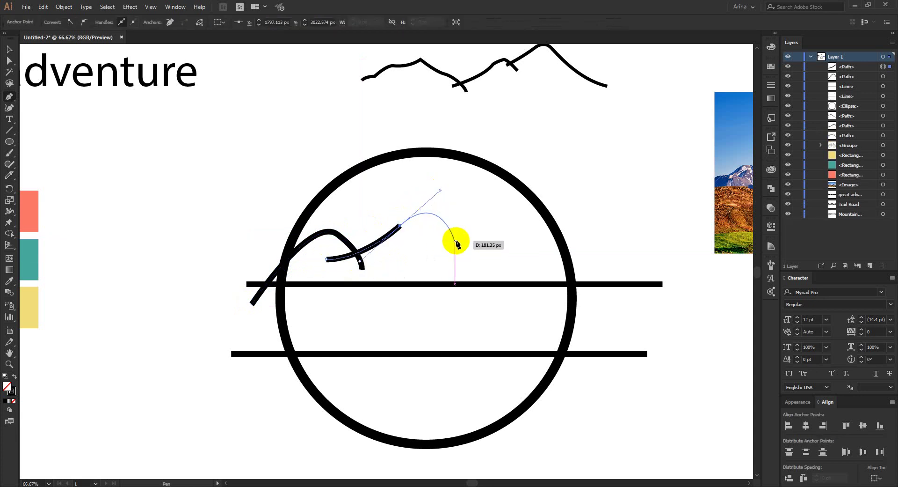
pyautogui.click(455, 240)
pyautogui.press('Return')
# Draw a third hill with the Pen tool, from under the second peak over a crest and down past the circle's right edge.
pyautogui.click(421, 246)
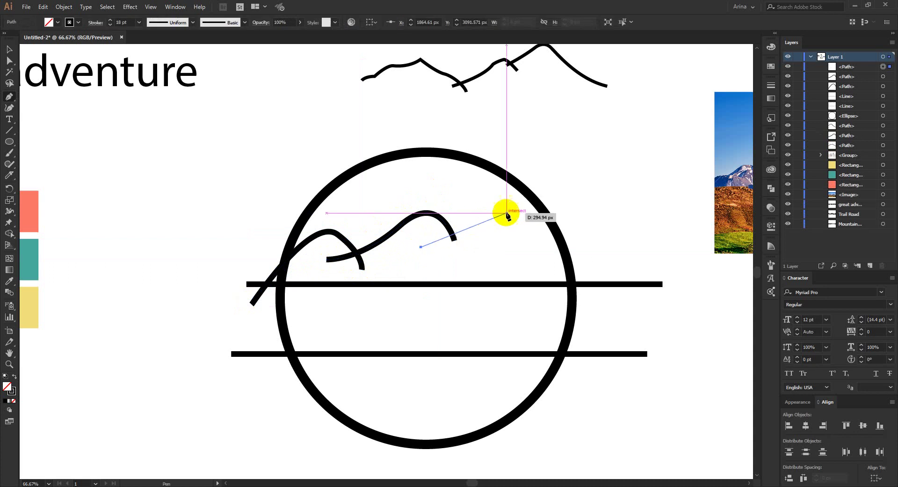
pyautogui.moveTo(507, 213); pyautogui.dragTo(530, 242)
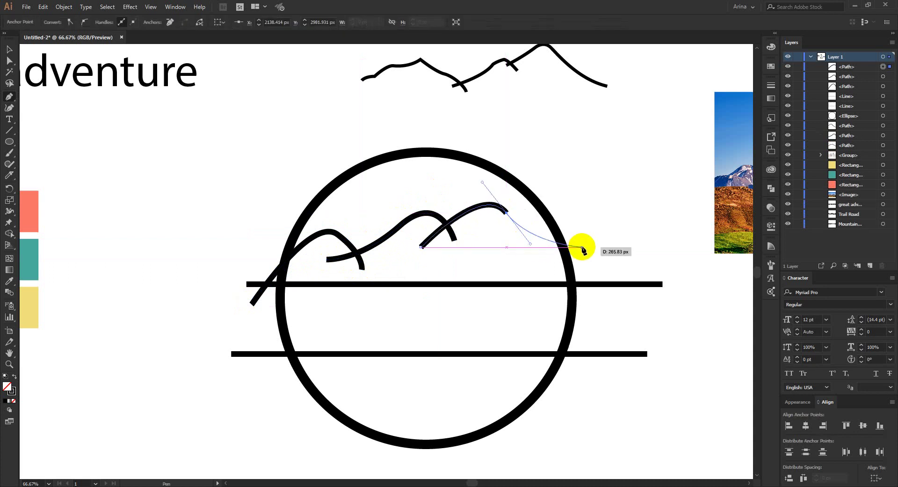
pyautogui.moveTo(588, 246); pyautogui.dragTo(620, 255)
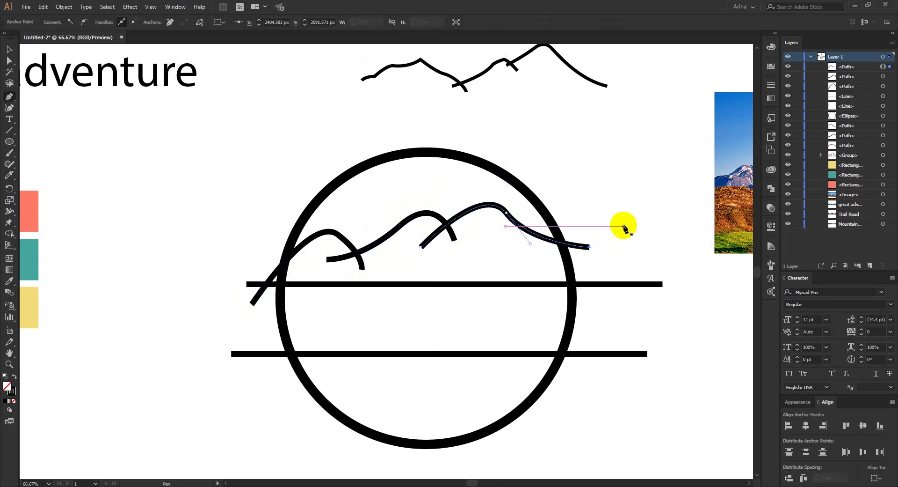
pyautogui.press('Return')
pyautogui.press('v')
pyautogui.click(605, 193)
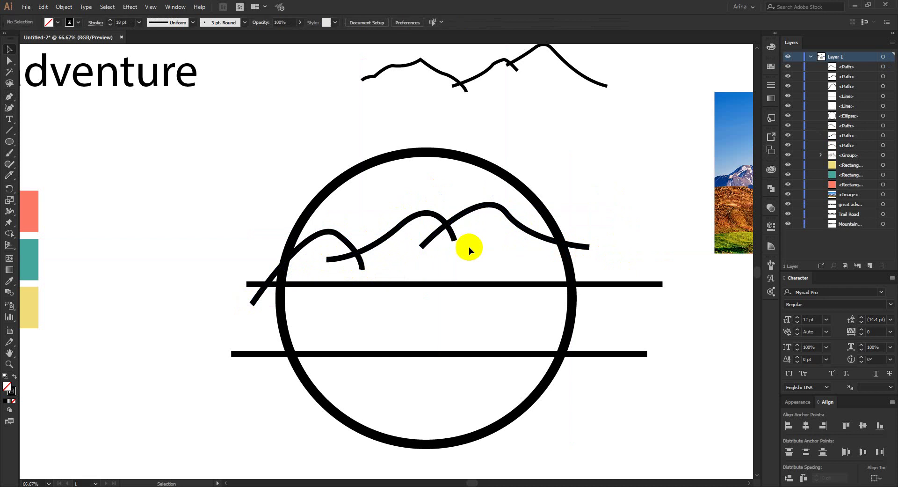
pyautogui.moveTo(511, 261); pyautogui.dragTo(345, 240)
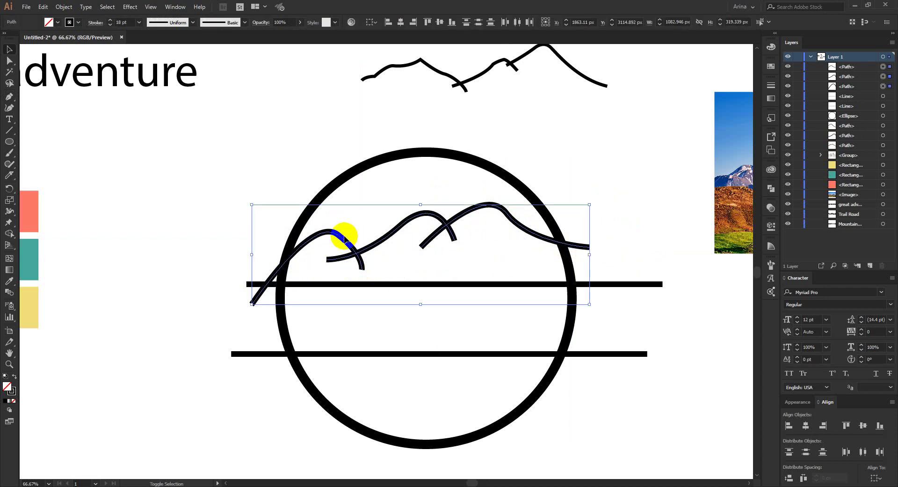
pyautogui.click(250, 158)
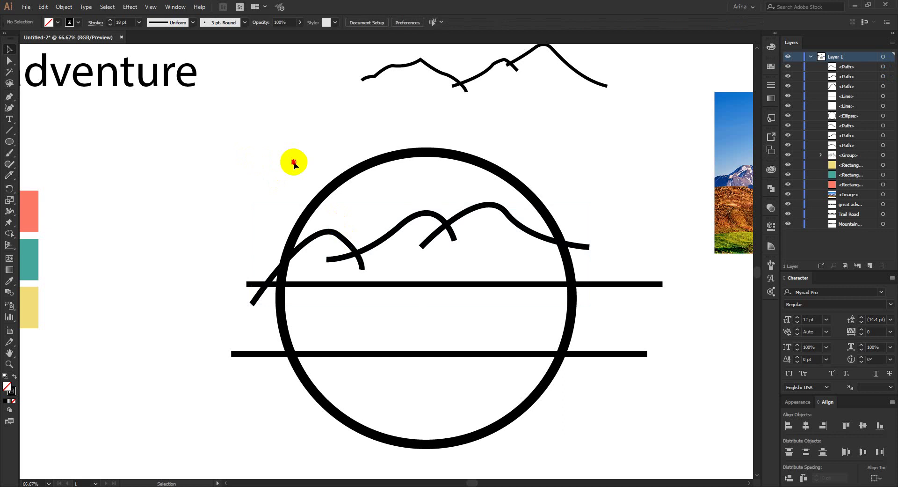
# Move the bicycle down into the circle so its wheels rest on the lower horizontal line.
pyautogui.scroll(-1, 409, 257)
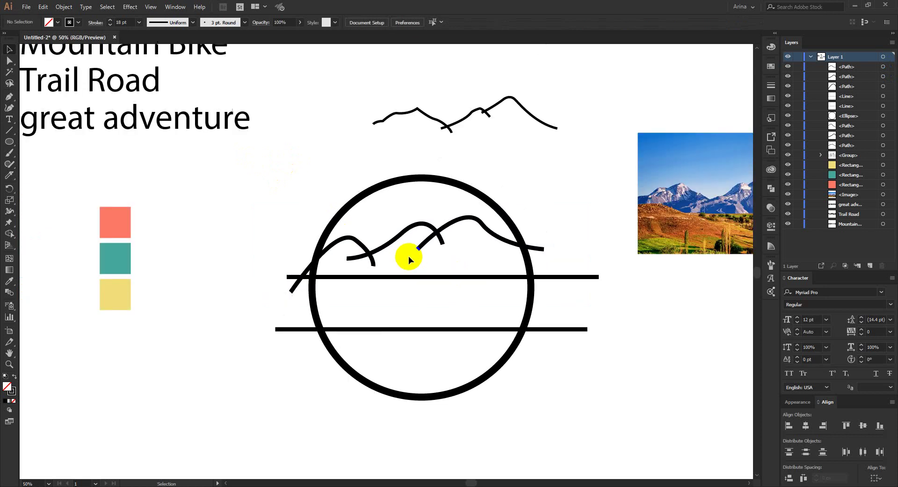
pyautogui.scroll(1, 418, 264)
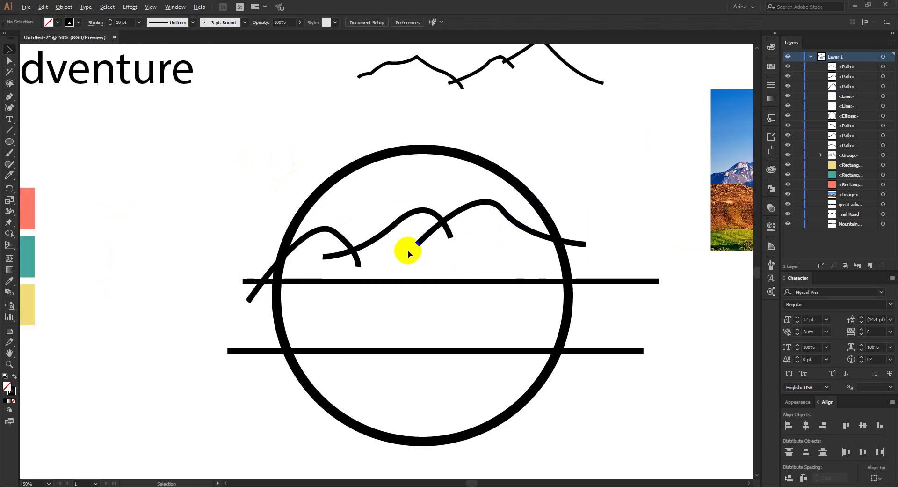
pyautogui.scroll(-1, 408, 253)
pyautogui.scroll(-1, 425, 269)
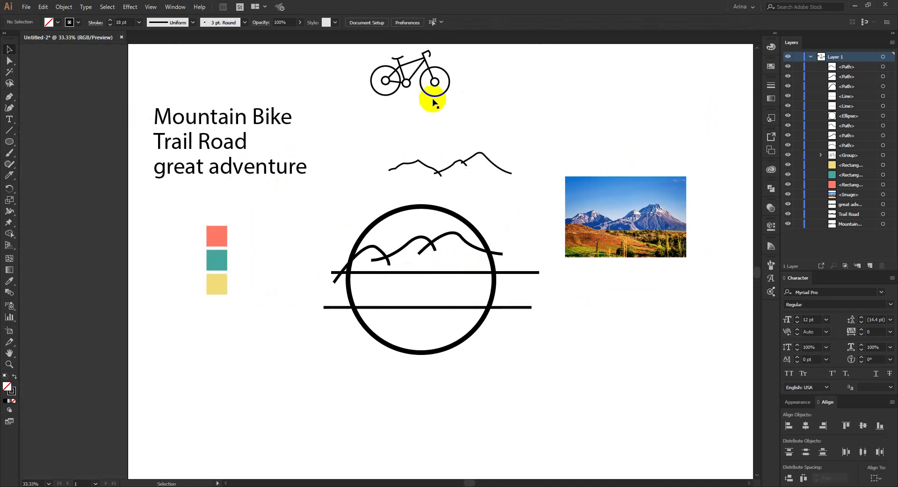
pyautogui.moveTo(439, 97); pyautogui.dragTo(448, 310)
pyautogui.scroll(1, 412, 292)
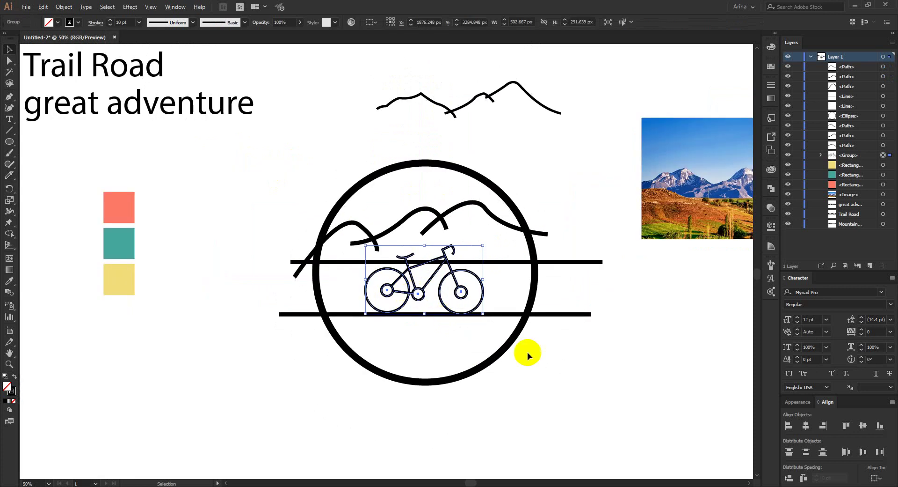
# Group the three hill curves, then center the group, circle, bicycle and both lines horizontally on one another.
pyautogui.moveTo(464, 242)
pyautogui.mouseDown()
pyautogui.moveTo(391, 220)
pyautogui.moveTo(360, 221)
pyautogui.mouseUp()
pyautogui.rightClick(400, 217)
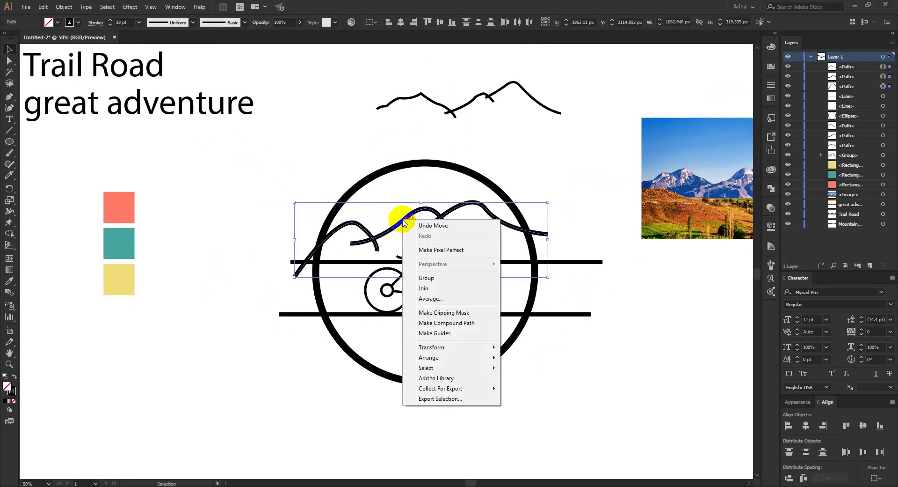
pyautogui.click(423, 297)
pyautogui.moveTo(274, 164); pyautogui.dragTo(543, 433)
pyautogui.click(401, 22)
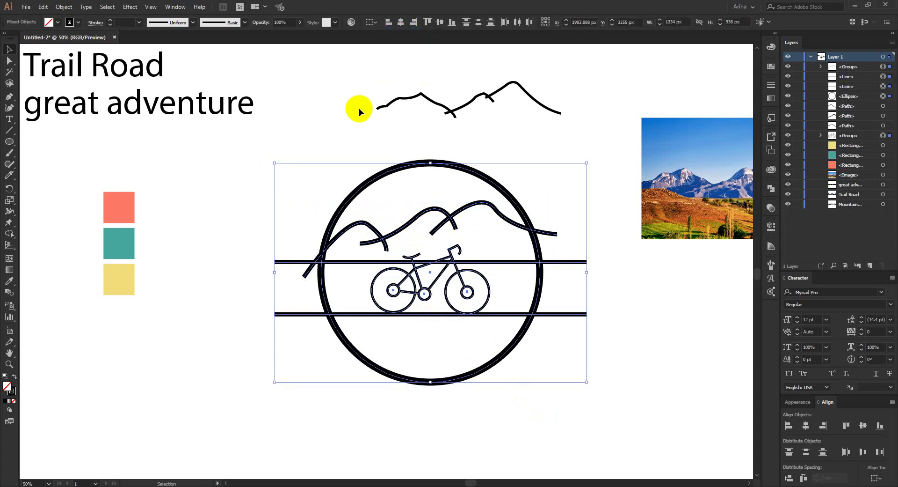
pyautogui.click(349, 115)
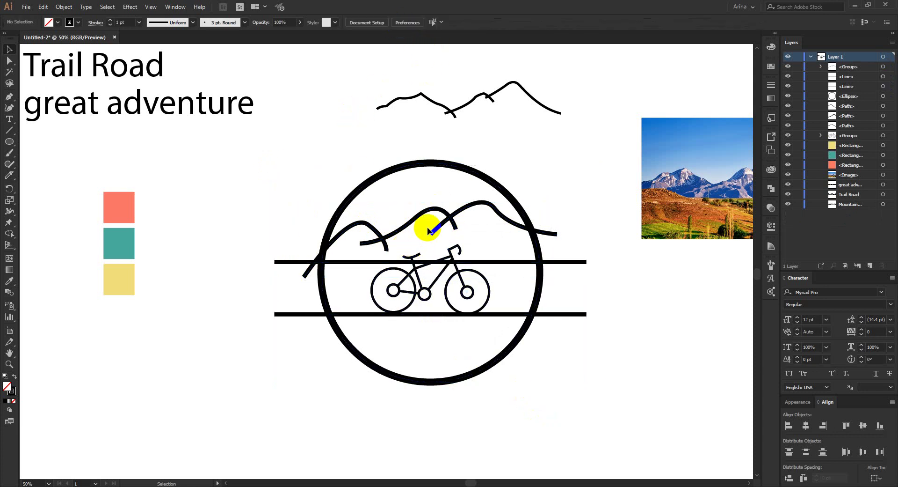
# Delete the hill group and the lower horizontal line from the badge.
pyautogui.moveTo(466, 228); pyautogui.dragTo(395, 190)
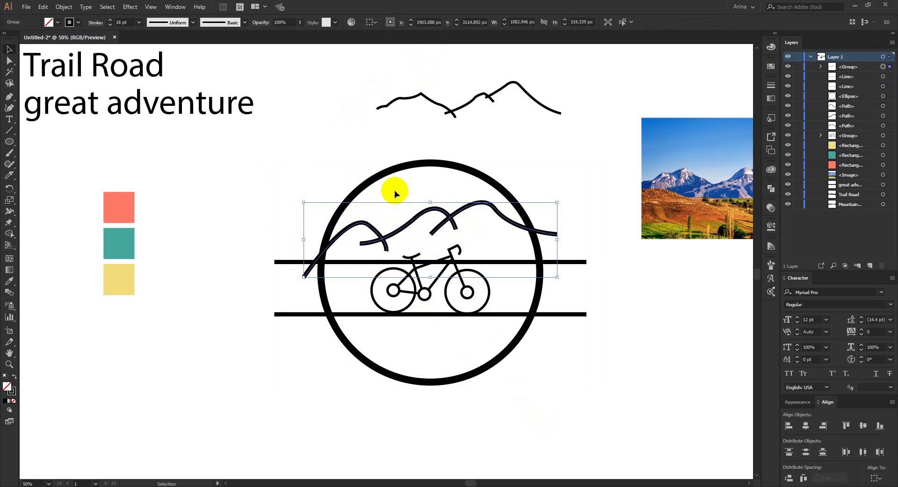
pyautogui.press('Delete')
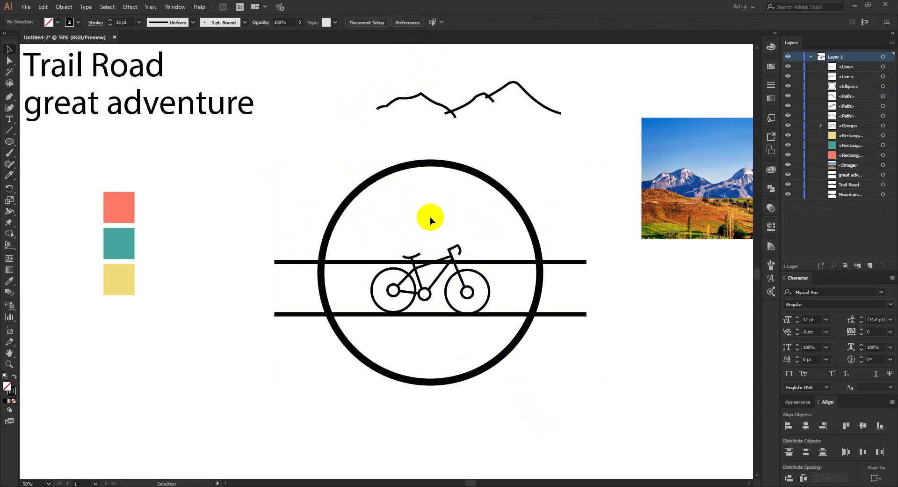
pyautogui.scroll(1, 498, 283)
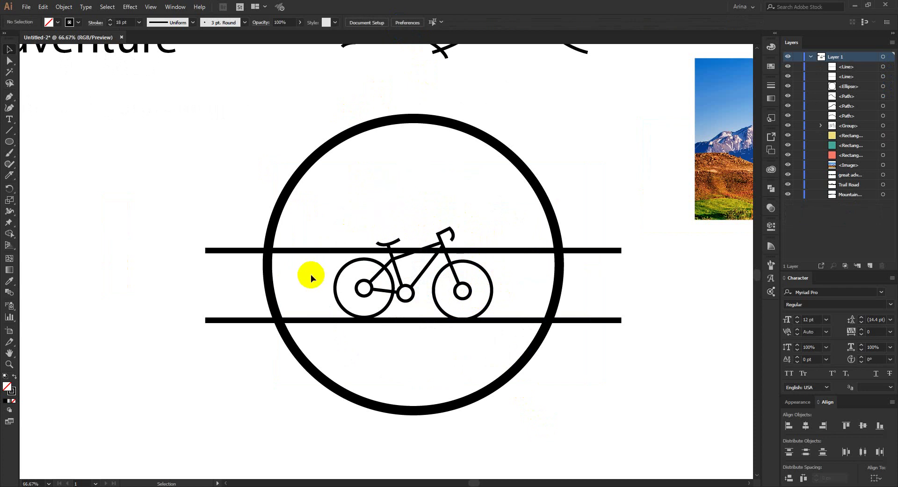
pyautogui.click(318, 320)
pyautogui.press('Delete')
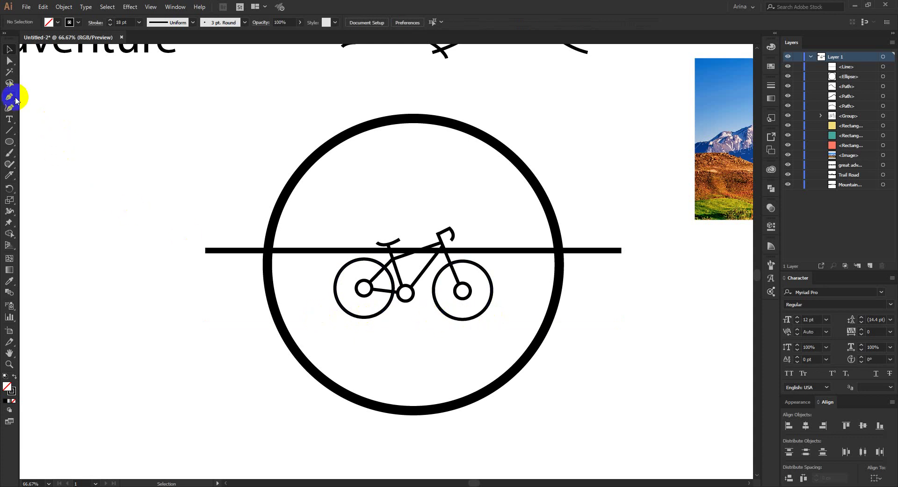
# Draw a horizontal speed line trailing left from the bottom of each bicycle wheel with the Pen tool.
pyautogui.click(361, 316)
pyautogui.click(318, 317)
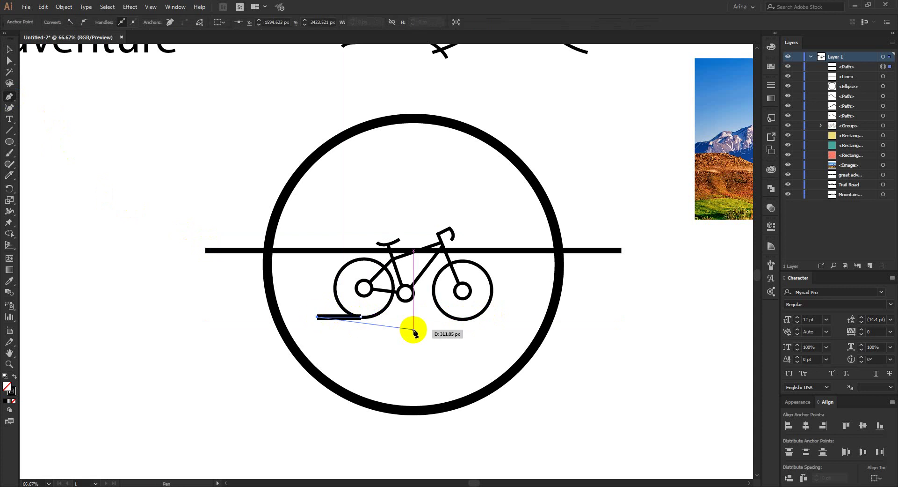
pyautogui.press('Escape')
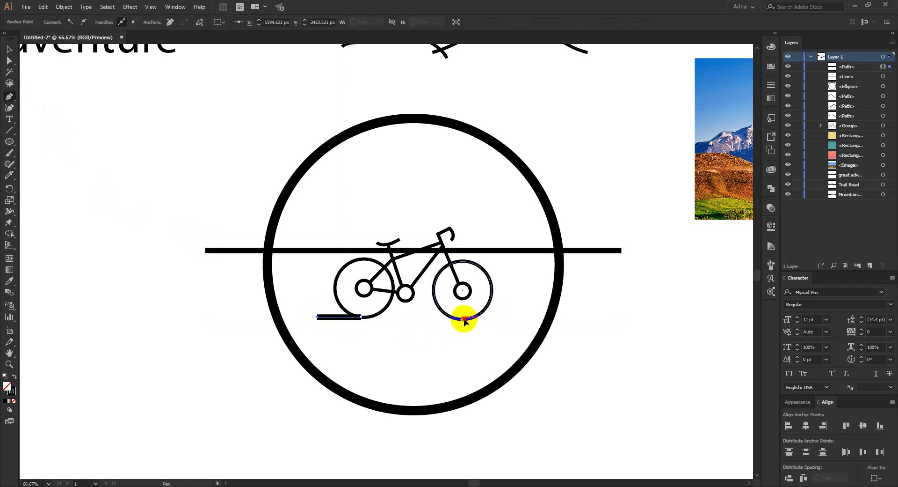
pyautogui.click(462, 319)
pyautogui.keyDown('shift'); pyautogui.click(423, 319); pyautogui.keyUp('shift')
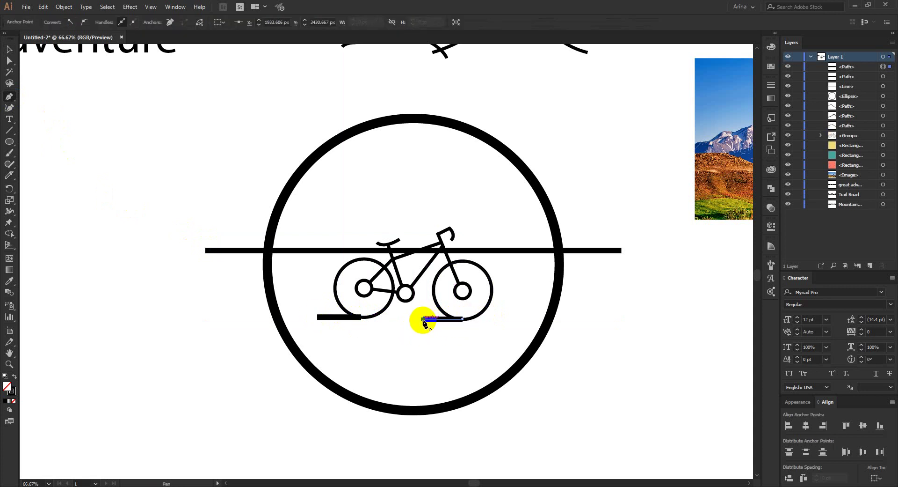
pyautogui.press('Escape')
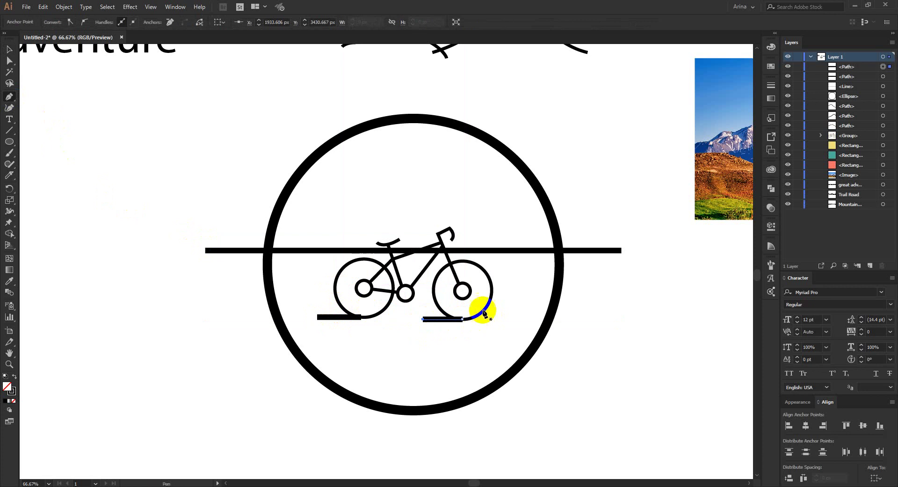
# Draw a shorter horizontal speed line trailing left from the upper left side of each wheel, both at the same height.
pyautogui.click(339, 280)
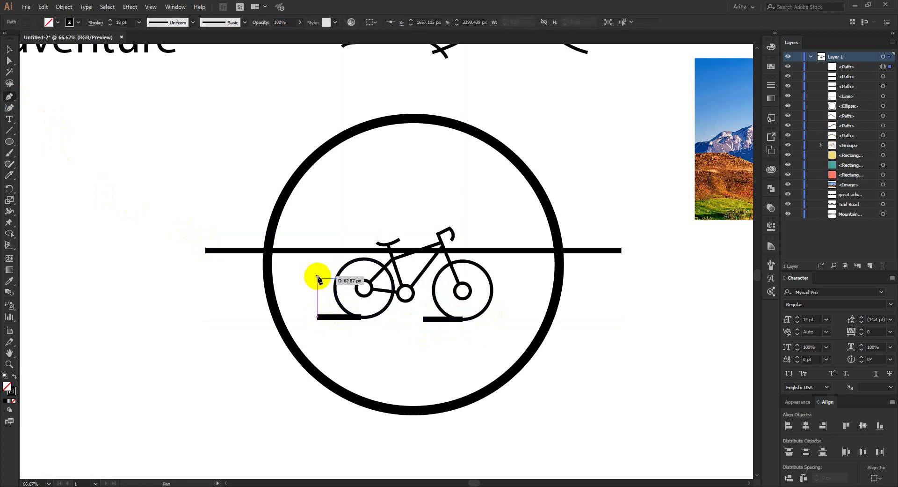
pyautogui.keyDown('shift'); pyautogui.click(322, 278); pyautogui.keyUp('shift')
pyautogui.press('Escape')
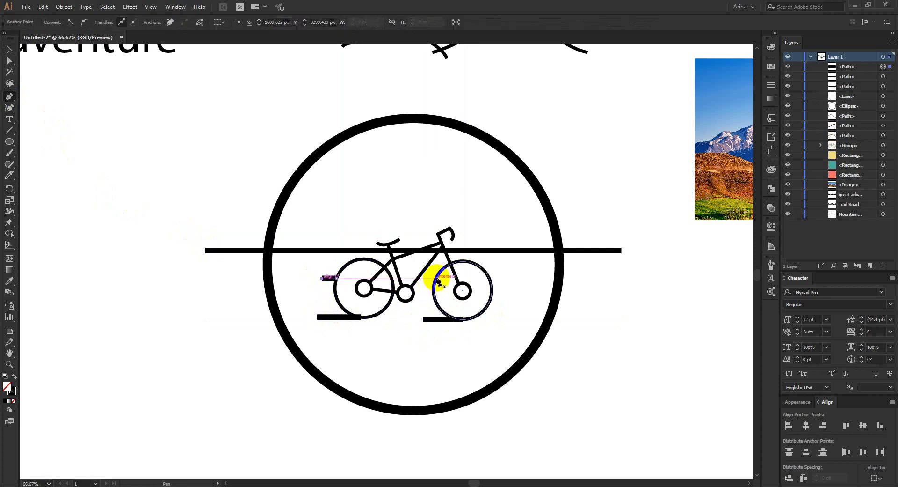
pyautogui.click(437, 278)
pyautogui.click(426, 278)
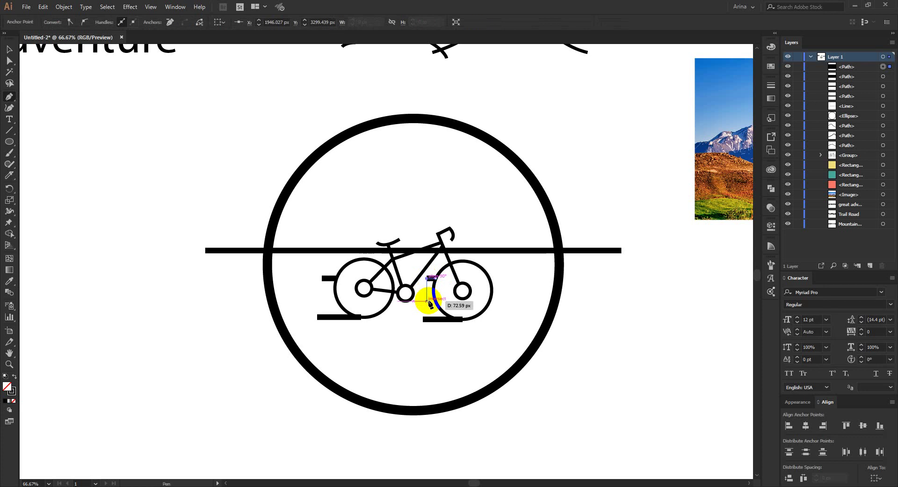
pyautogui.press('Escape')
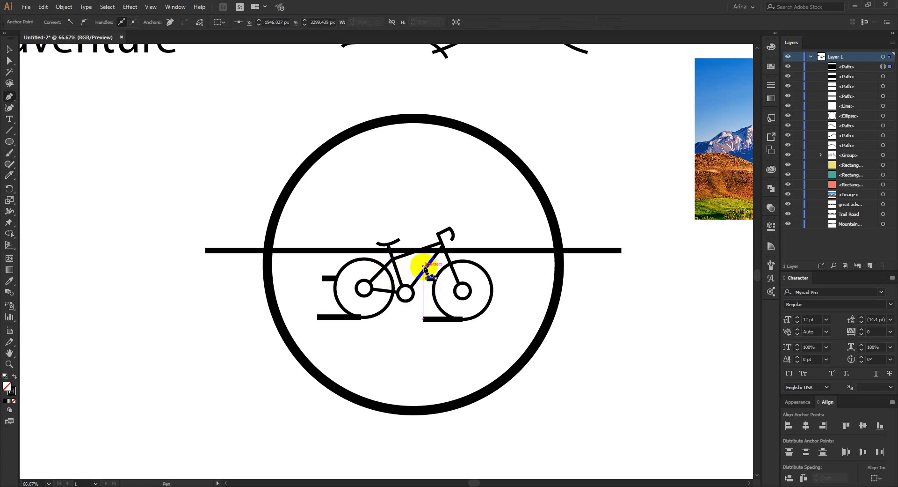
# Draw a horizontal speed line about 51 px long trailing left from the bicycle's down tube, inside the frame.
pyautogui.click(427, 265)
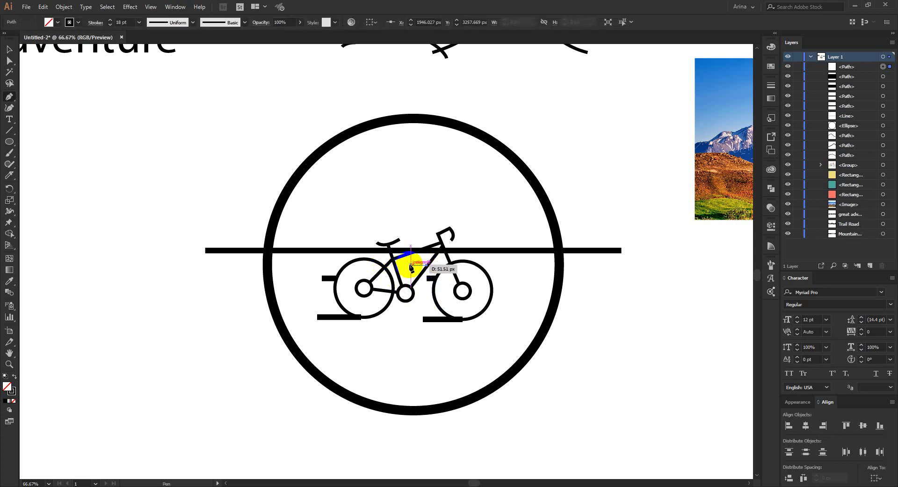
pyautogui.click(411, 265)
pyautogui.press('Escape')
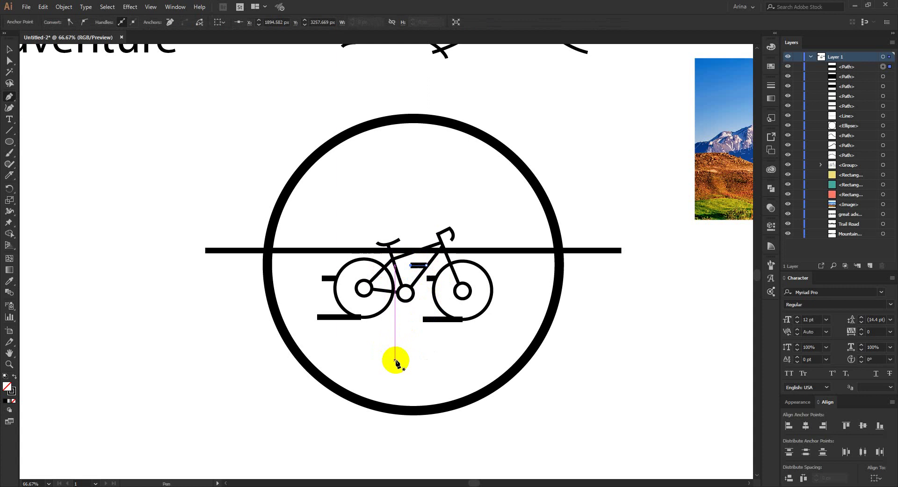
pyautogui.click(402, 357)
# Match the stroke of all five speed lines to the bicycle wheel's 10 pt stroke with the Eyedropper.
pyautogui.scroll(1, 413, 298)
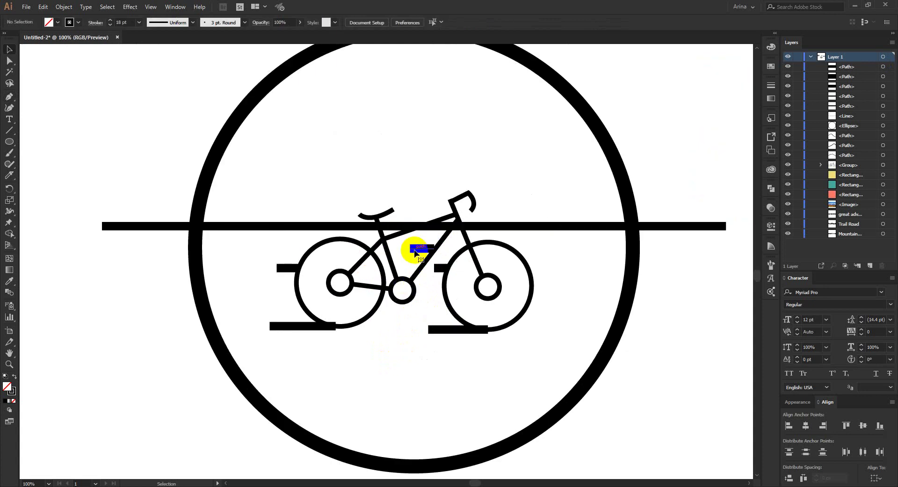
pyautogui.click(415, 252)
pyautogui.keyDown('shift'); pyautogui.click(440, 270); pyautogui.keyUp('shift')
pyautogui.keyDown('shift'); pyautogui.click(439, 327); pyautogui.keyUp('shift')
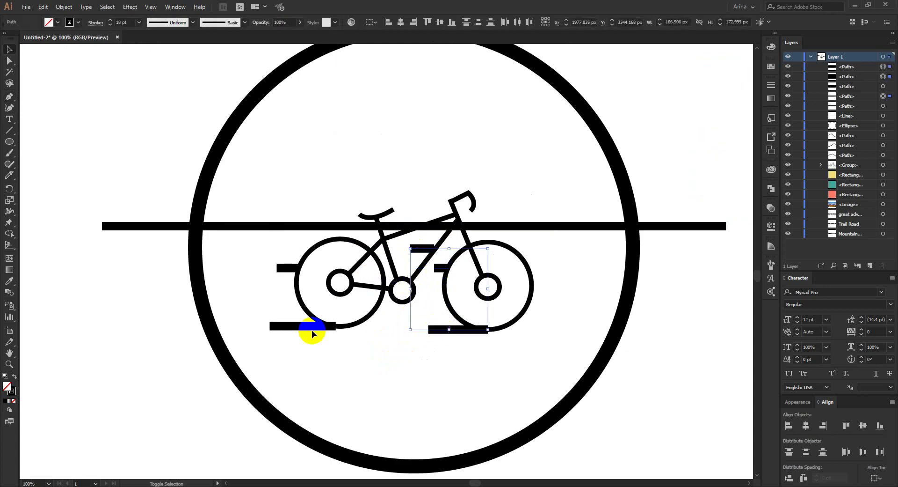
pyautogui.keyDown('shift'); pyautogui.click(294, 327); pyautogui.keyUp('shift')
pyautogui.keyDown('shift'); pyautogui.click(279, 271); pyautogui.keyUp('shift')
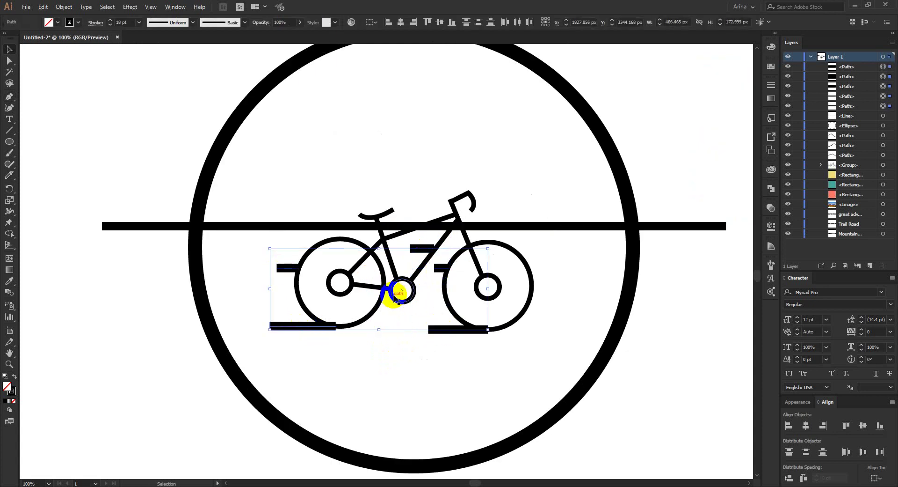
pyautogui.press('i')
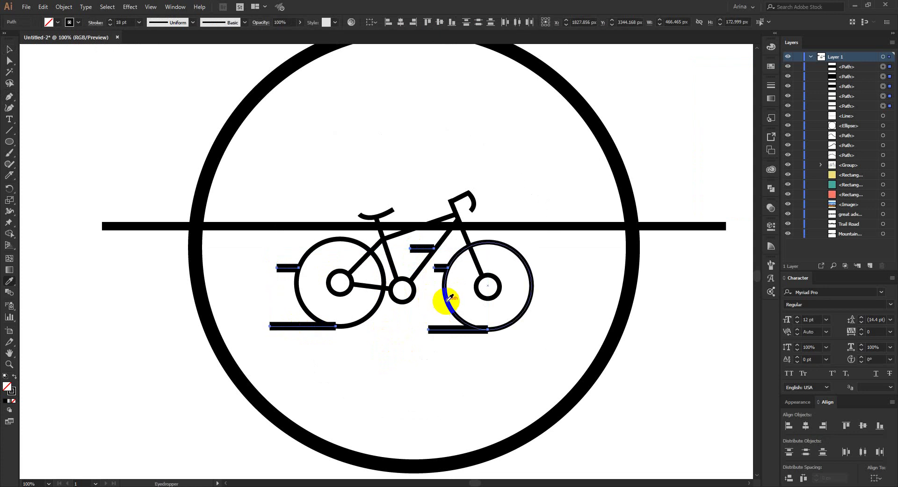
pyautogui.click(446, 300)
pyautogui.press('v')
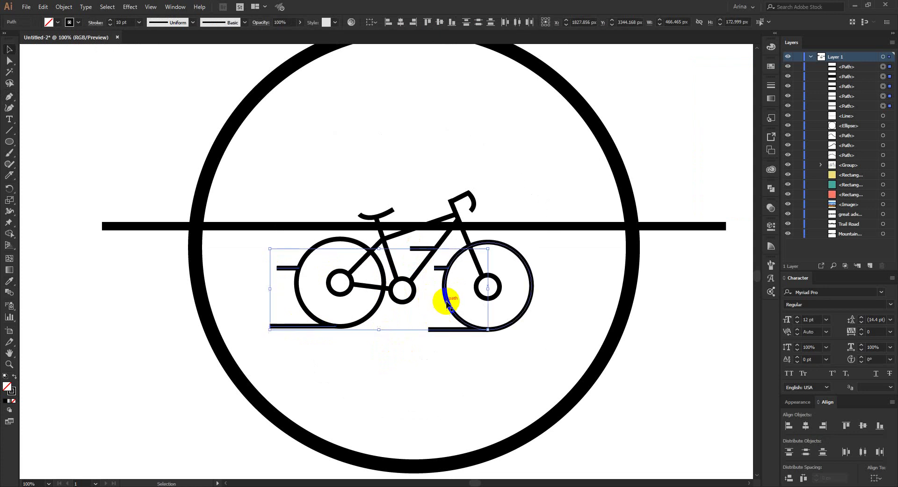
pyautogui.click(386, 349)
pyautogui.hotkey('ctrl', '-')
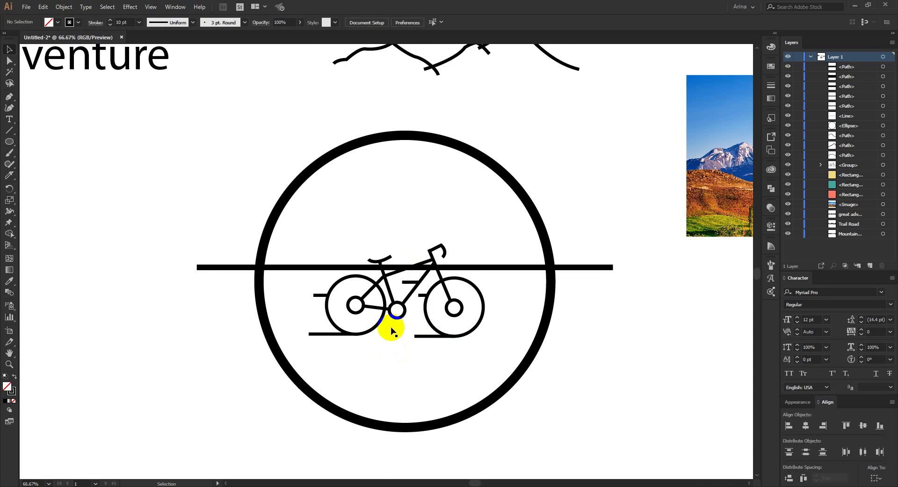
pyautogui.scroll(1, 413, 314)
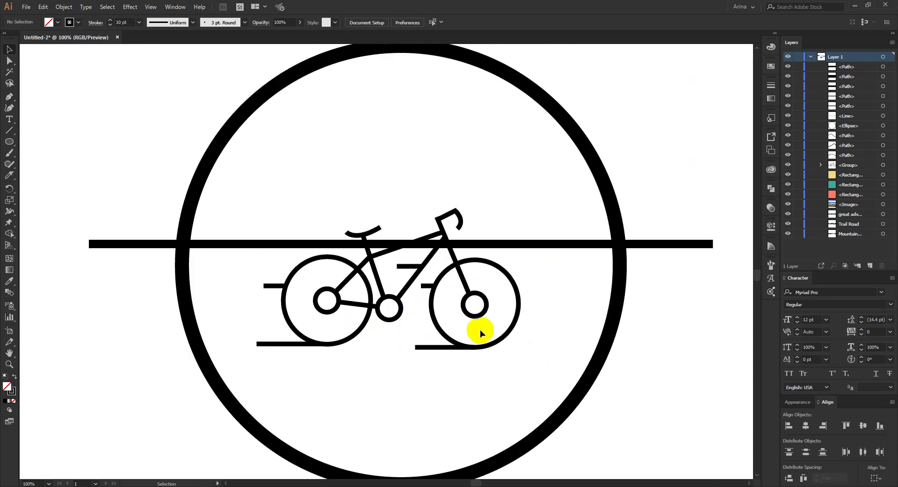
# Draw a single-peak mountain line with the Pen tool, starting outside the circle's left edge and ending above the bicycle seat.
pyautogui.scroll(1, 262, 212)
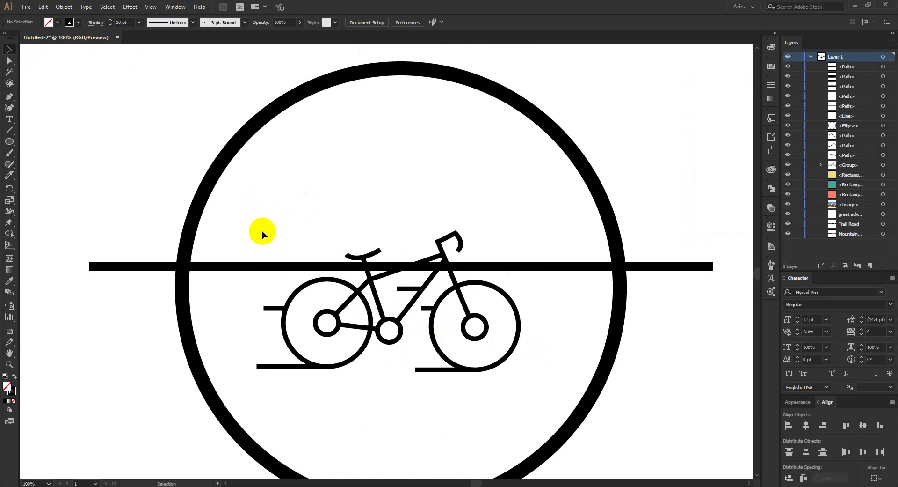
pyautogui.moveTo(258, 233); pyautogui.dragTo(229, 299)
pyautogui.click(280, 212)
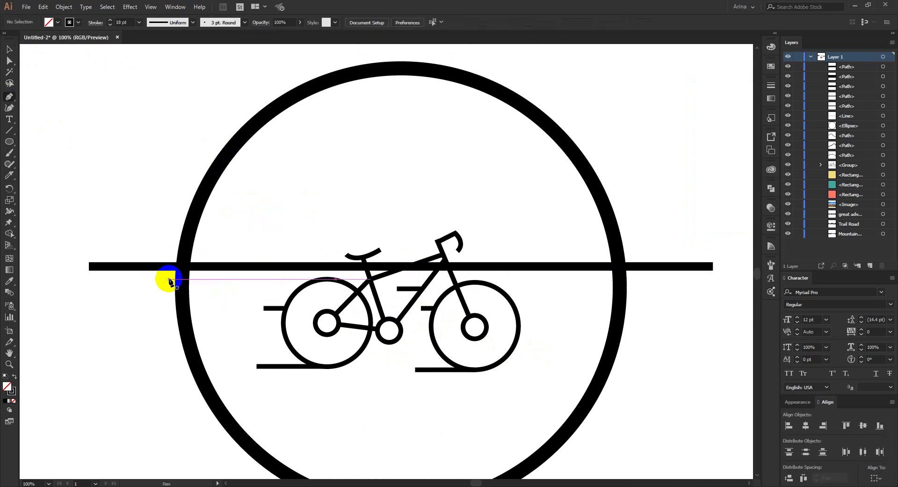
pyautogui.click(148, 282)
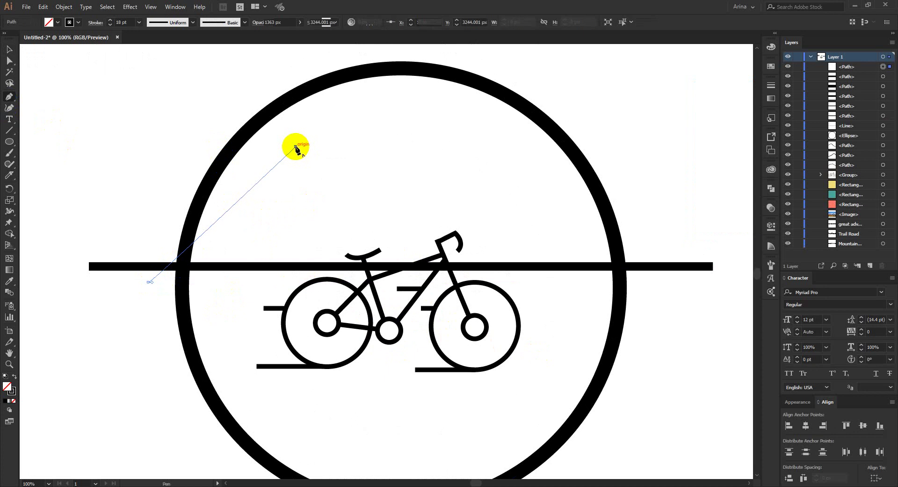
pyautogui.click(295, 147)
pyautogui.click(353, 220)
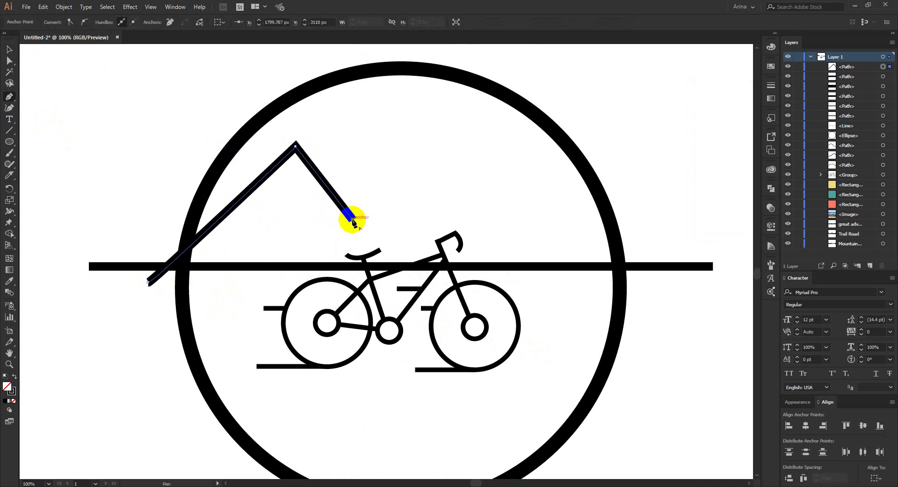
pyautogui.press('Escape')
# Draw a second mountain line with two peaks above the bicycle, crossing the first mountain's right slope.
pyautogui.click(293, 219)
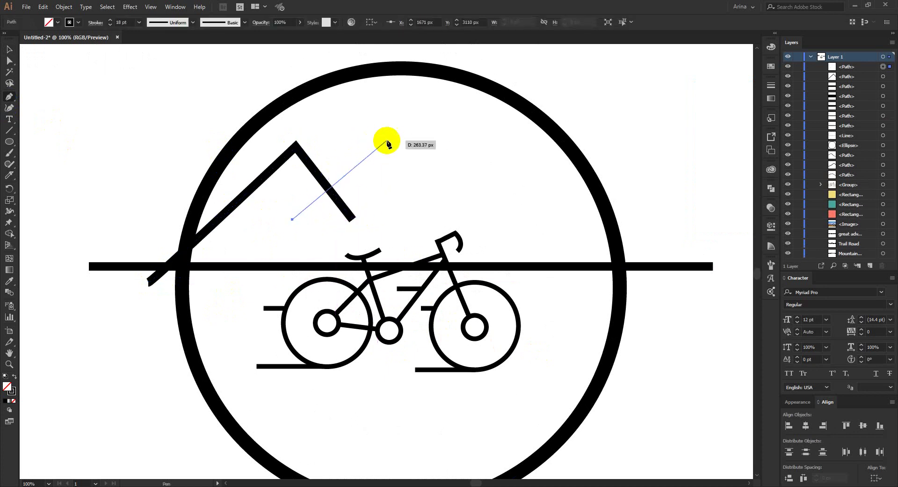
pyautogui.click(386, 139)
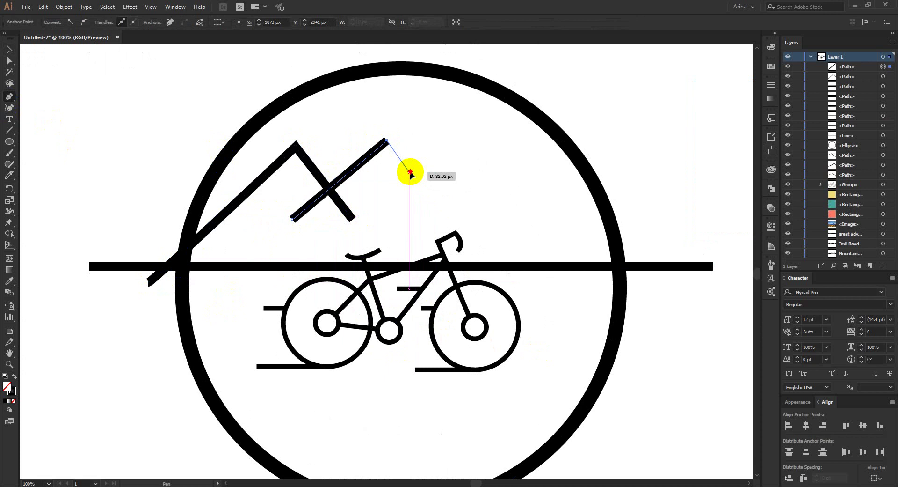
pyautogui.click(408, 171)
pyautogui.click(453, 135)
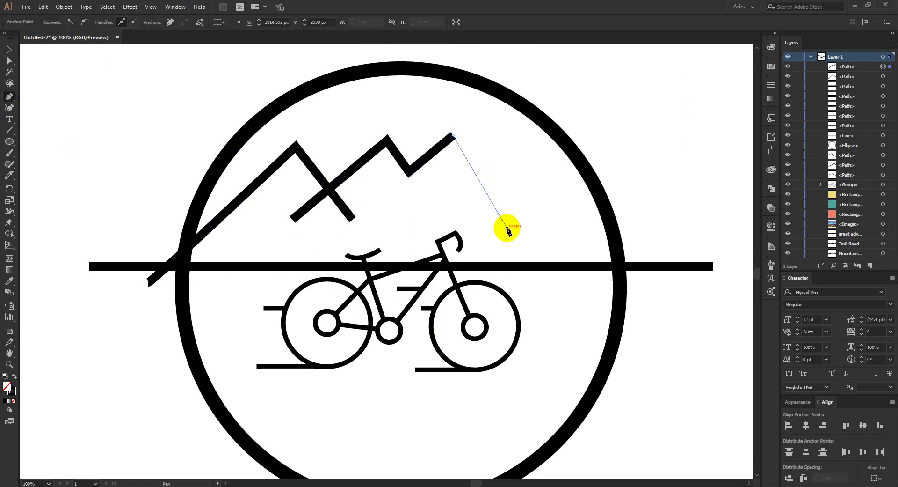
pyautogui.click(508, 228)
pyautogui.press('Escape')
# Draw a third mountain line with a tall and a low peak, crossing the second line's slope and ending outside the circle's right edge.
pyautogui.click(453, 201)
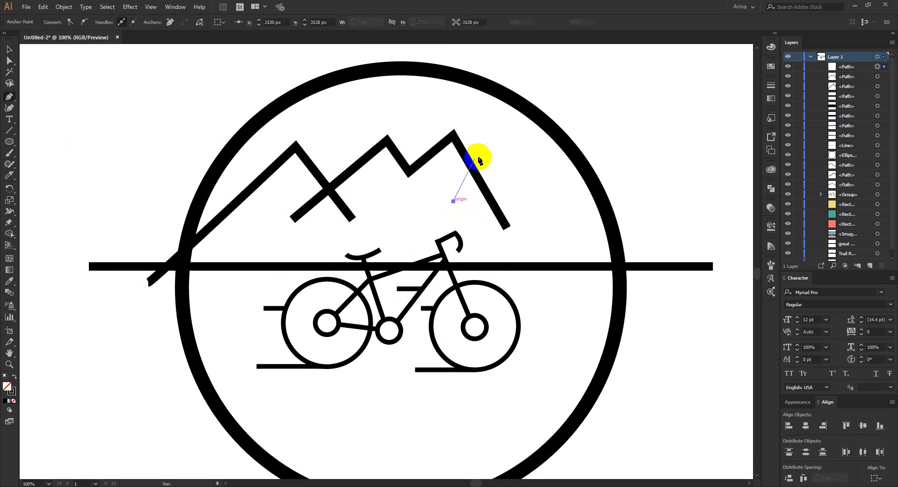
pyautogui.click(508, 135)
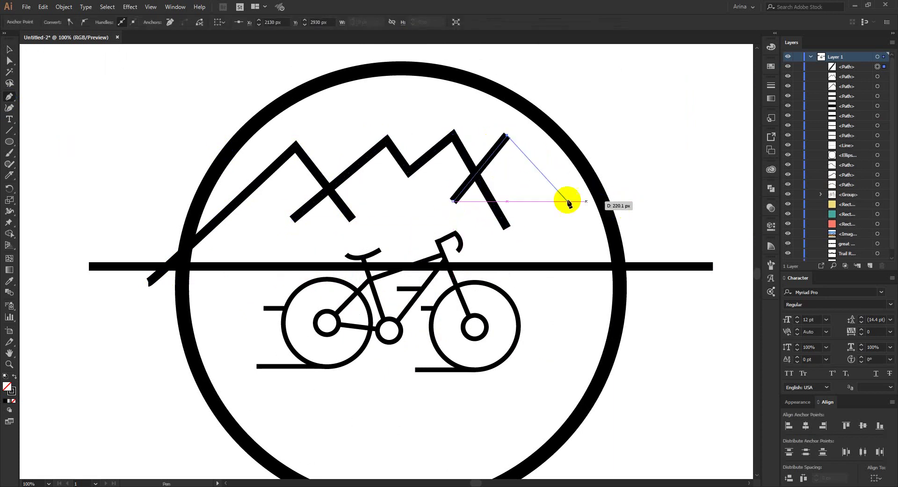
pyautogui.click(550, 214)
pyautogui.click(579, 188)
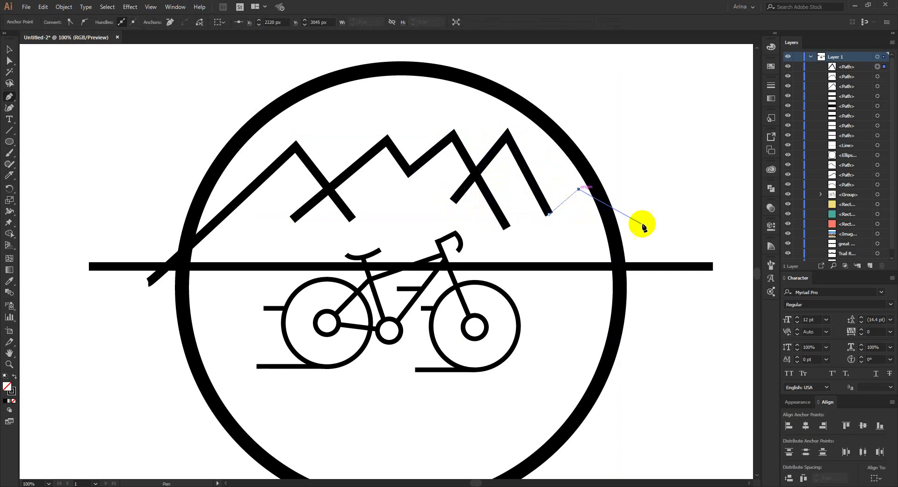
pyautogui.click(650, 224)
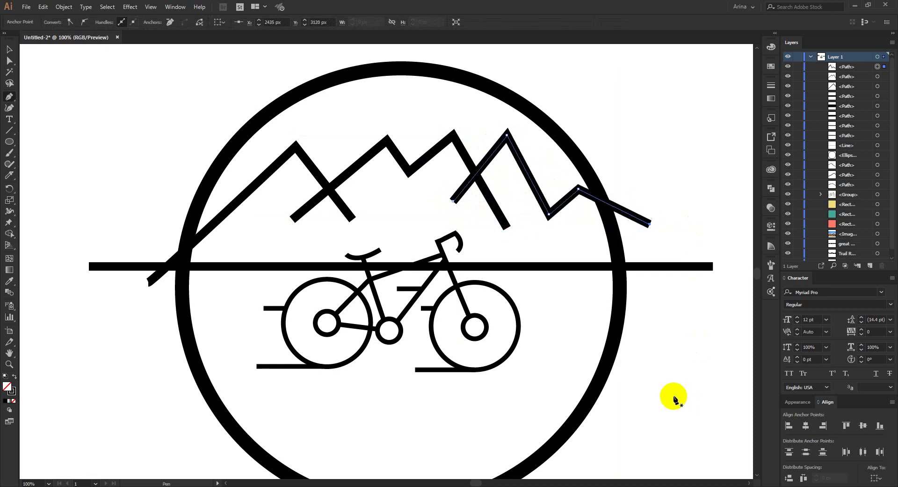
pyautogui.press('v')
pyautogui.click(669, 371)
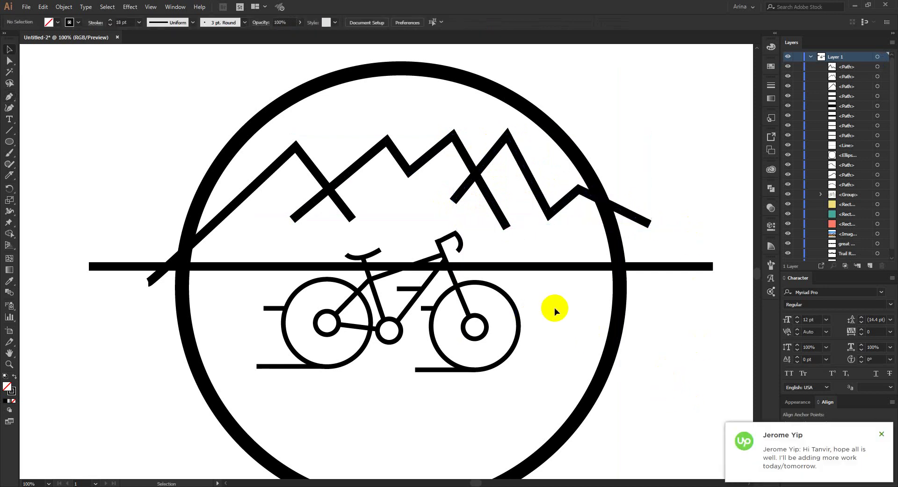
# Match the large circle's stroke to the mountain lines' 18 pt stroke with the Eyedropper.
pyautogui.scroll(-1, 467, 259)
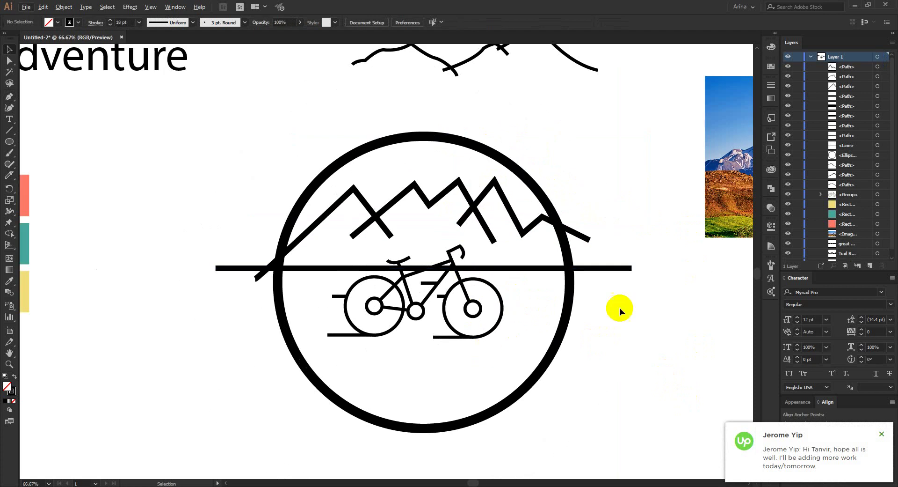
pyautogui.click(313, 189)
pyautogui.press('i')
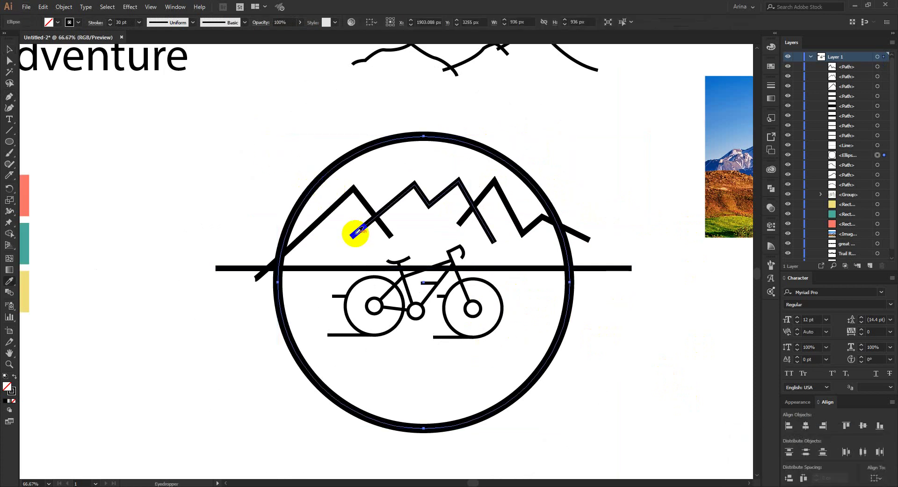
pyautogui.click(331, 209)
pyautogui.press('v')
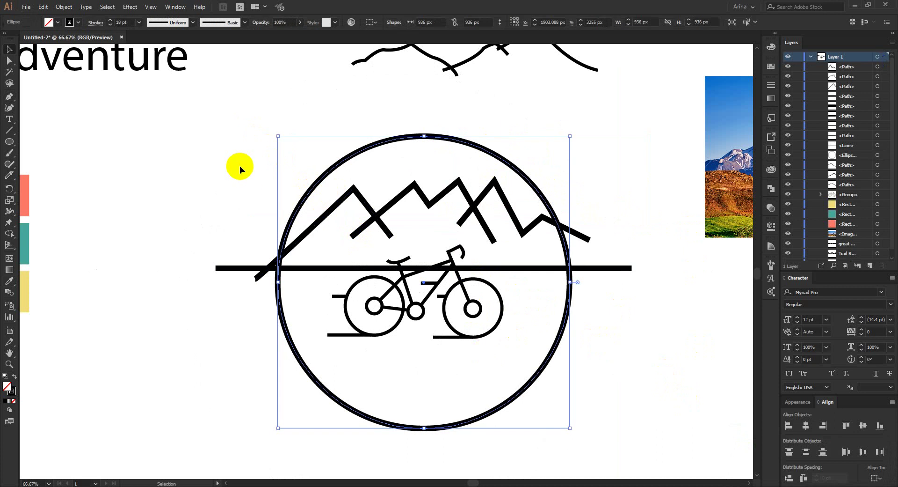
# Delete the horizontal dividing line that runs across the circle.
pyautogui.click(239, 166)
pyautogui.click(522, 269)
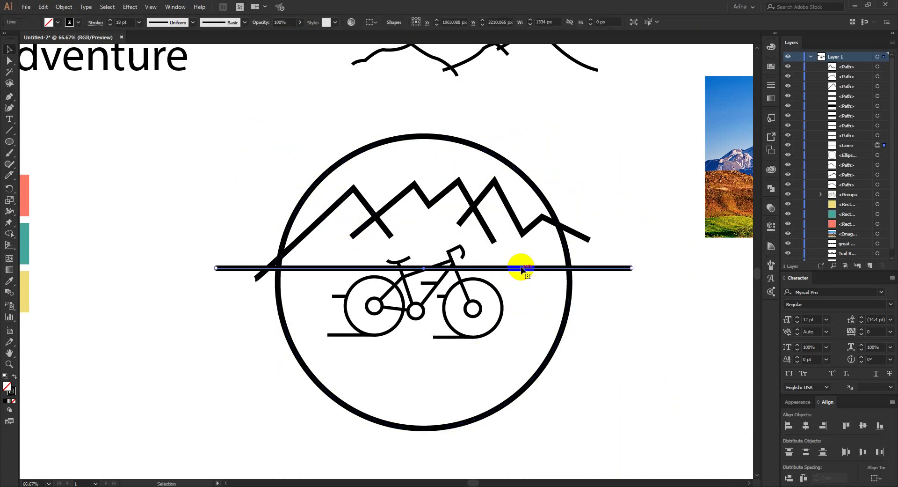
pyautogui.press('Delete')
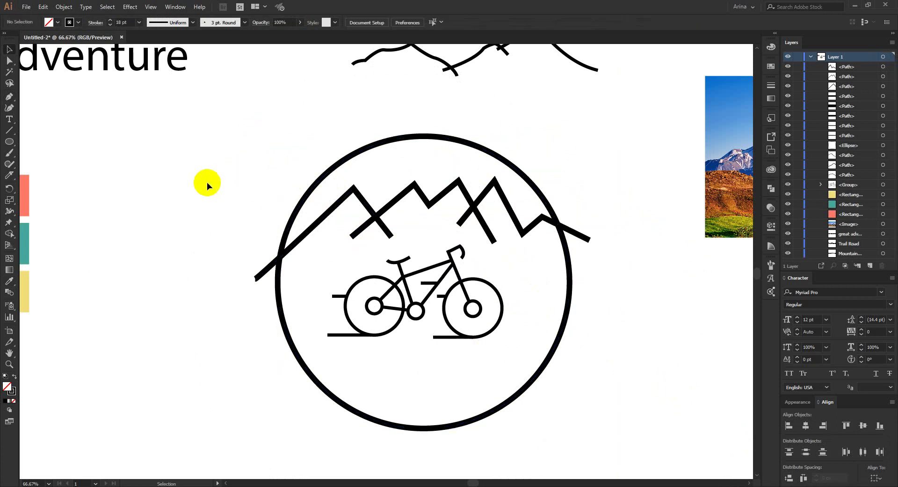
# Move the three mountain lines down together by about 91 px, closer behind the bicycle.
pyautogui.moveTo(331, 189); pyautogui.dragTo(522, 238)
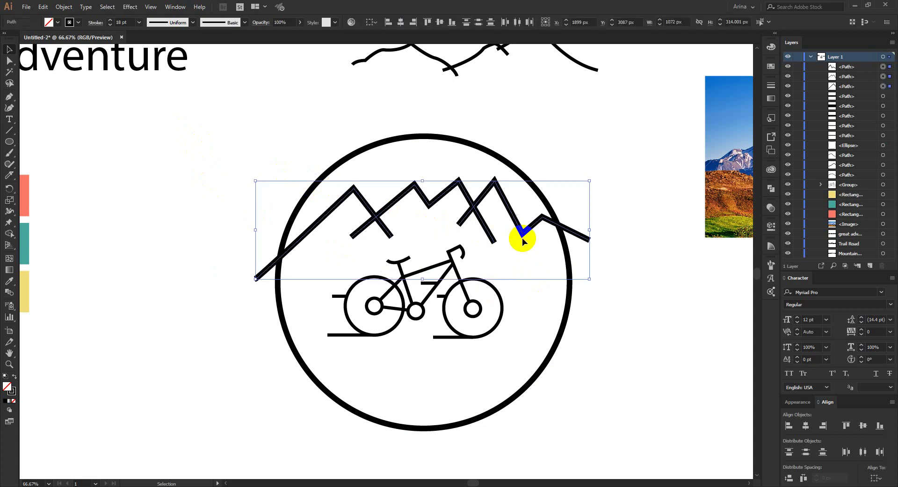
pyautogui.press('Down')
pyautogui.press('Down')
pyautogui.press('Down')
pyautogui.press('Down')
pyautogui.press('Down')
pyautogui.press('Down')
pyautogui.press('Down')
pyautogui.press('Down')
pyautogui.press('Down')
pyautogui.press('Down')
pyautogui.press('Down')
pyautogui.press('Down')
pyautogui.press('Down')
pyautogui.press('Down')
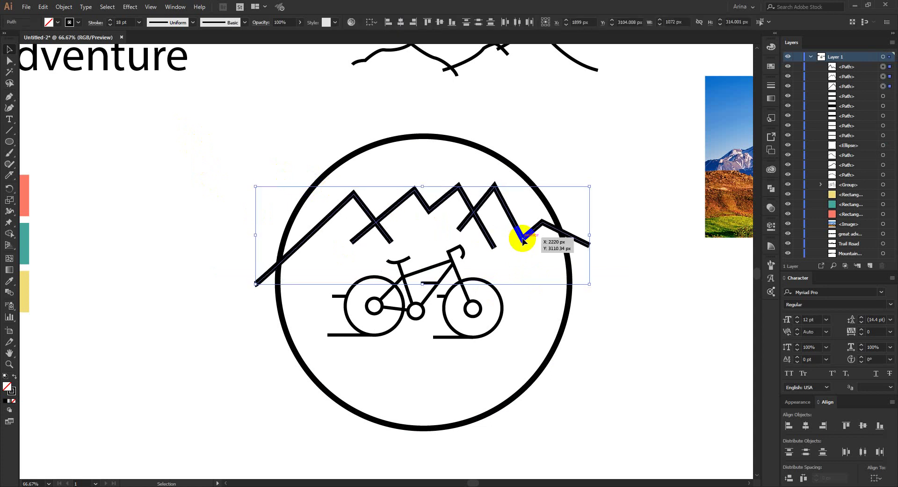
pyautogui.press('Down')
pyautogui.press('Down')
pyautogui.press('Down')
pyautogui.press('Down')
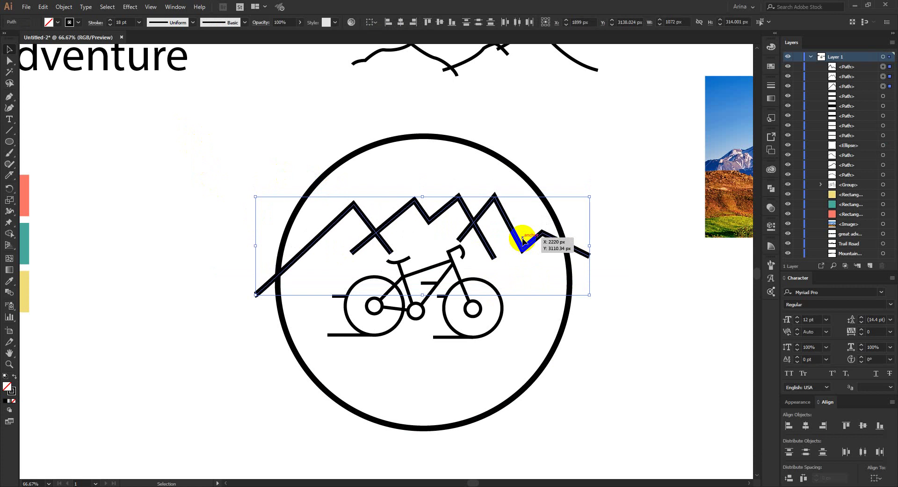
pyautogui.press('Down')
pyautogui.press('Down')
pyautogui.press('Down')
pyautogui.press('Down')
pyautogui.press('Down')
pyautogui.press('Down')
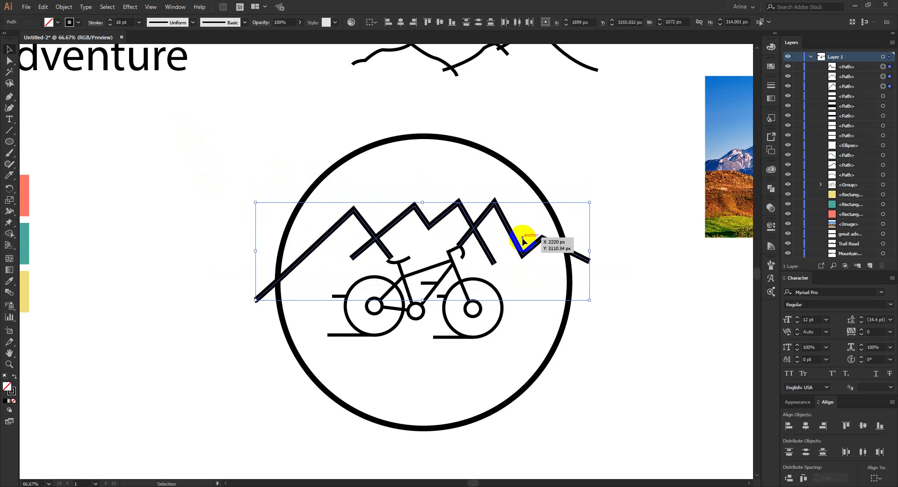
pyautogui.press('Down')
pyautogui.press('Down')
pyautogui.press('Down')
pyautogui.press('Down')
pyautogui.press('Down')
pyautogui.press('Down')
pyautogui.press('Down')
pyautogui.press('Down')
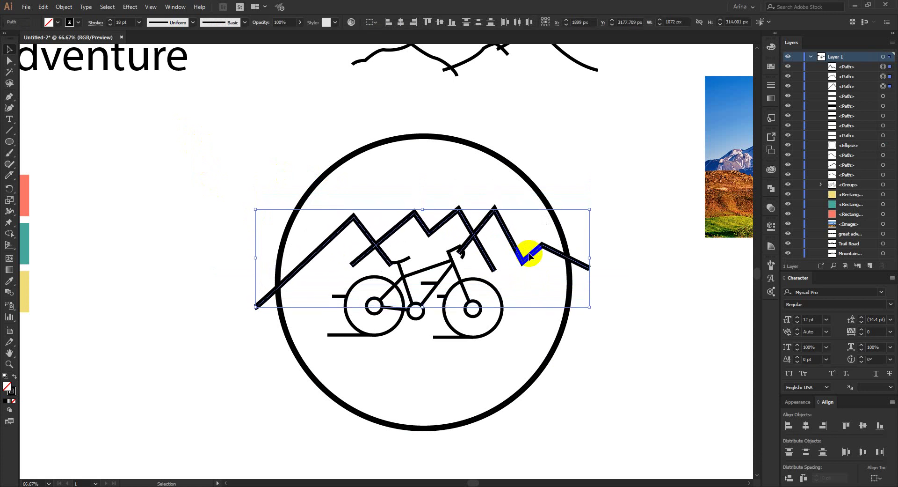
# Match the three mountain lines' stroke to the bicycle wheel's 10 pt stroke with the Eyedropper.
pyautogui.press('i')
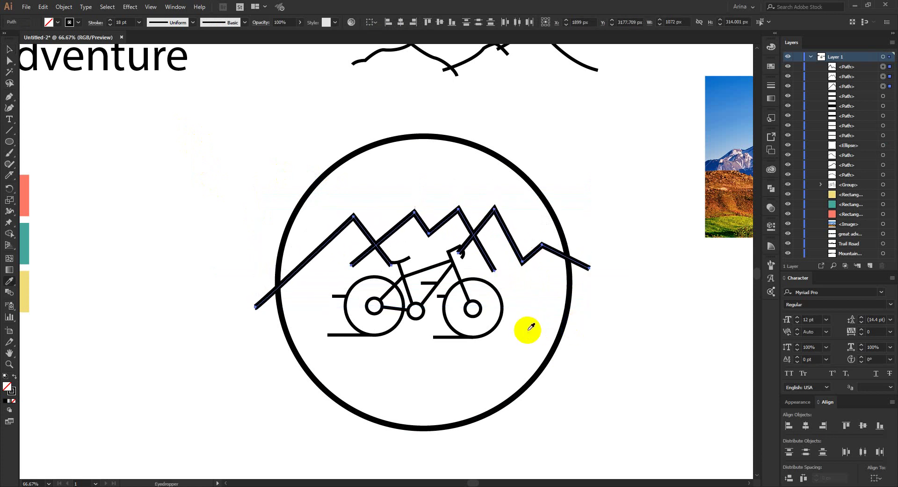
pyautogui.click(483, 280)
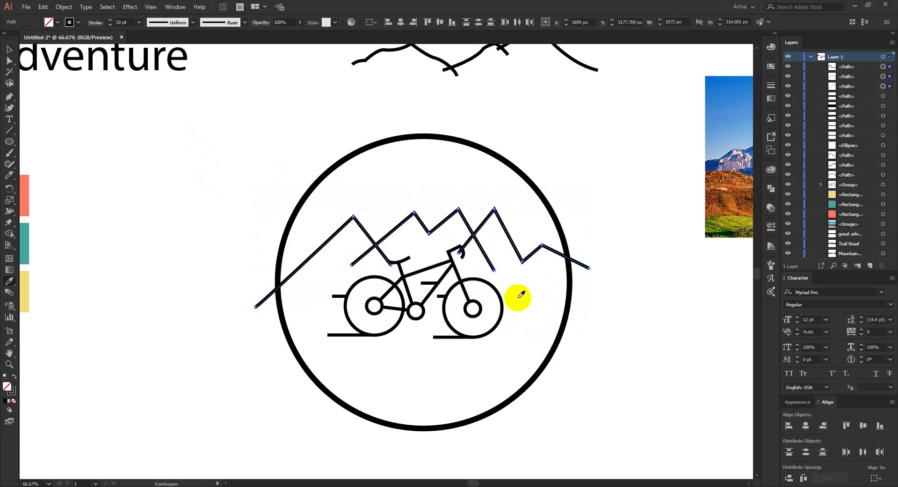
pyautogui.press('v')
# Trim the first mountain's right end and the third mountain's left end at their crossings with the middle line using the Shape Builder.
pyautogui.scroll(1, 452, 289)
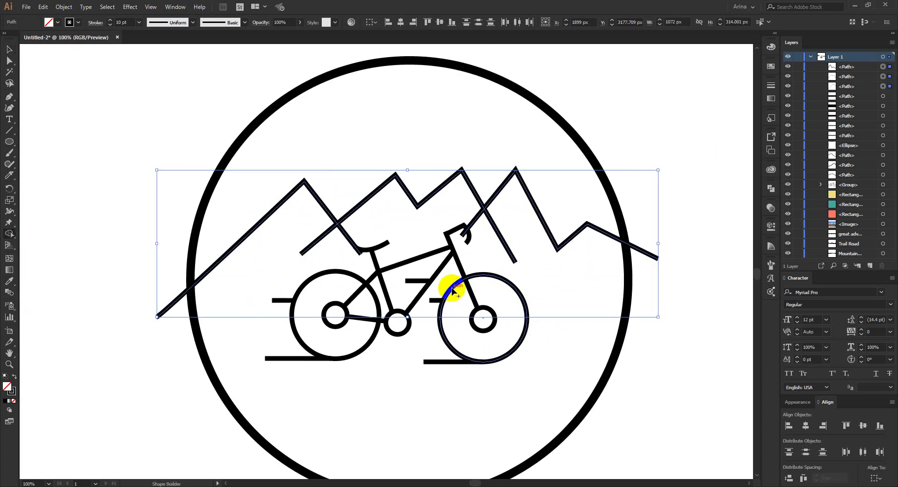
pyautogui.keyDown('alt'); pyautogui.click(350, 241); pyautogui.keyUp('alt')
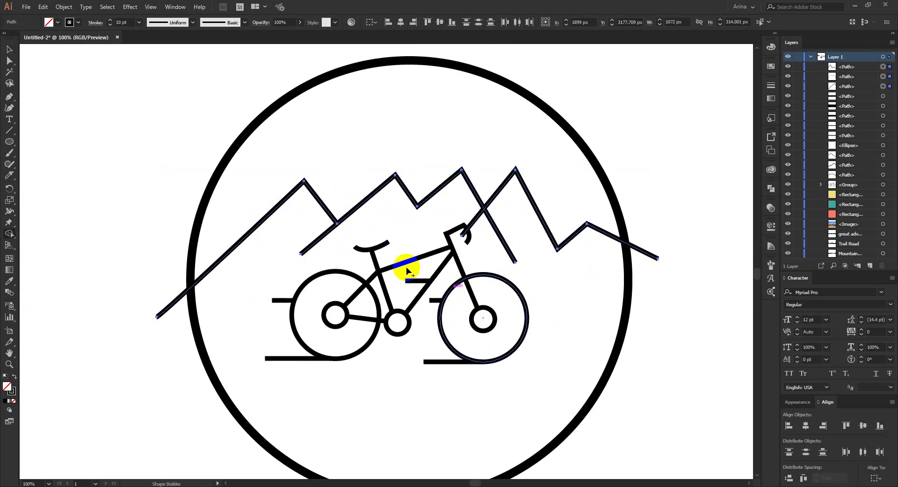
pyautogui.keyDown('alt'); pyautogui.click(475, 220); pyautogui.keyUp('alt')
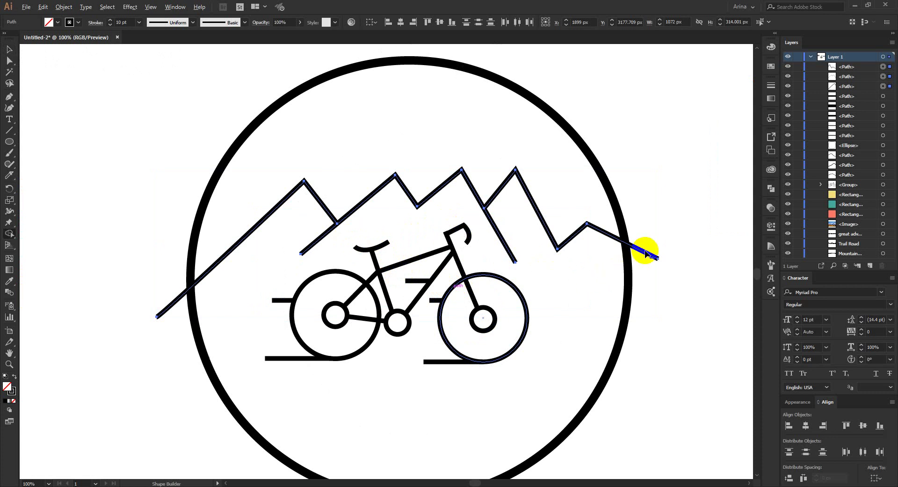
pyautogui.hotkey('alt', 'v')
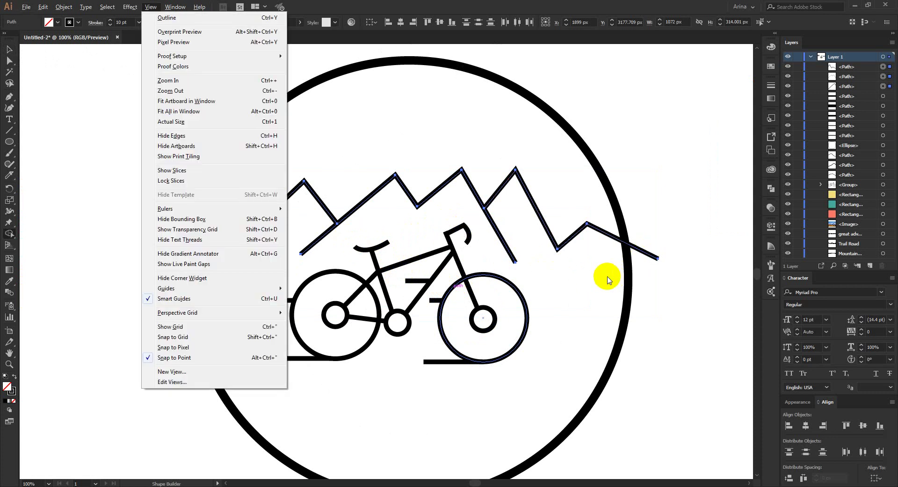
pyautogui.press('Escape')
pyautogui.press('v')
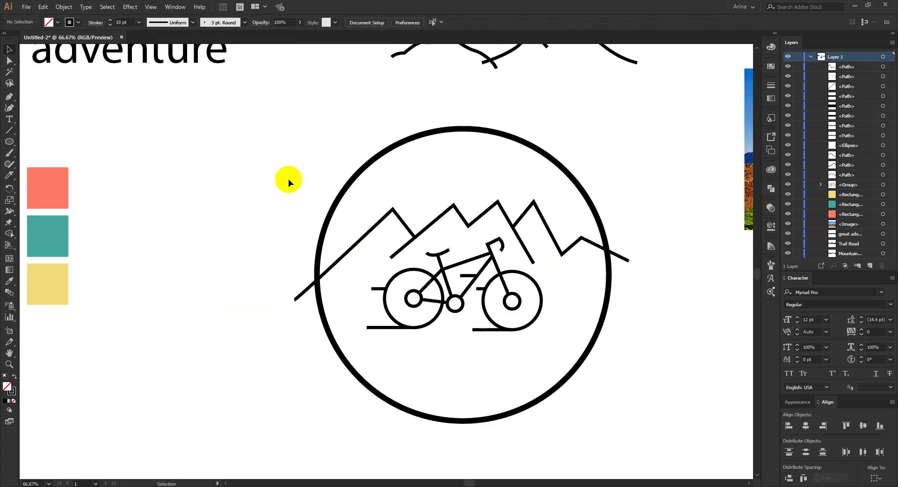
# Trim both mountain line ends that stick out beyond the circle with the Shape Builder.
pyautogui.moveTo(267, 171); pyautogui.dragTo(671, 414)
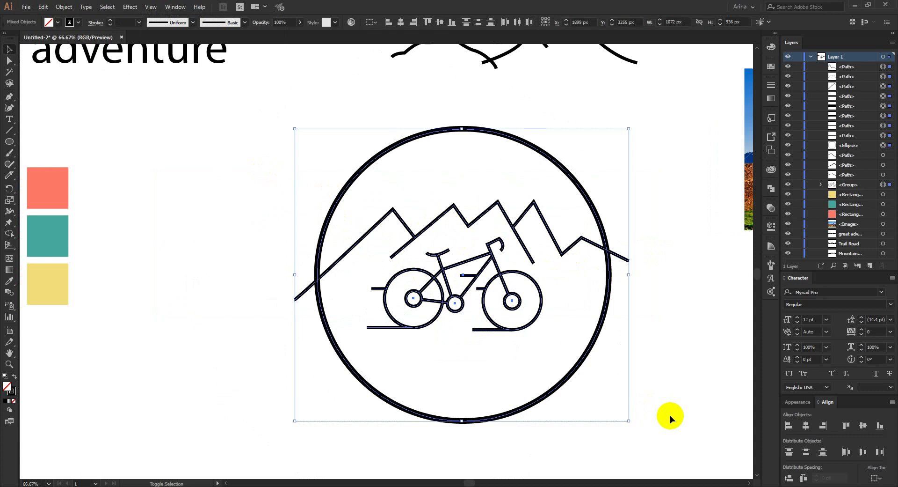
pyautogui.hotkey('shift', 'm')
pyautogui.scroll(1, 614, 264)
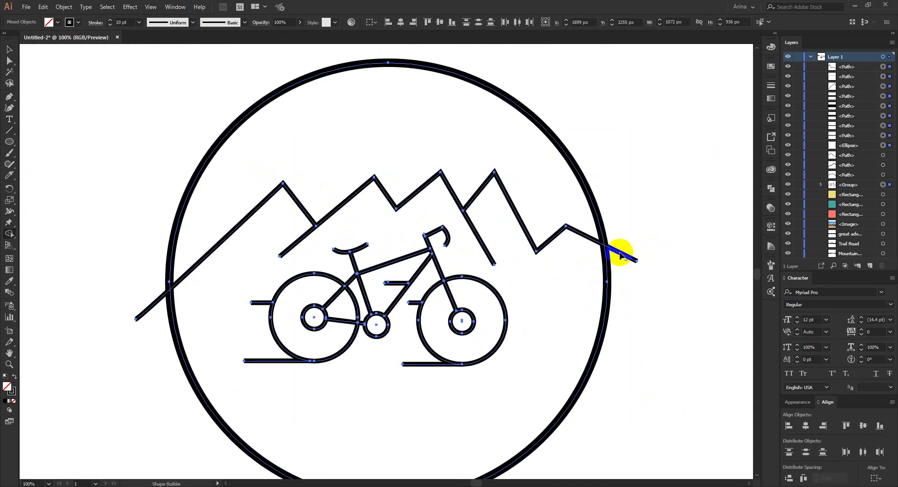
pyautogui.keyDown('alt'); pyautogui.click(620, 255); pyautogui.keyUp('alt')
pyautogui.keyDown('alt'); pyautogui.click(153, 304); pyautogui.keyUp('alt')
pyautogui.scroll(-1, 268, 240)
pyautogui.press('v')
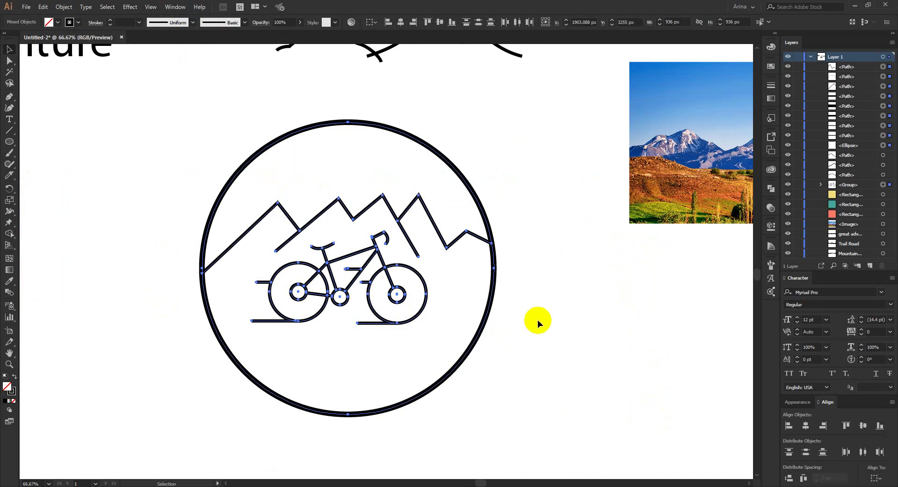
pyautogui.click(538, 320)
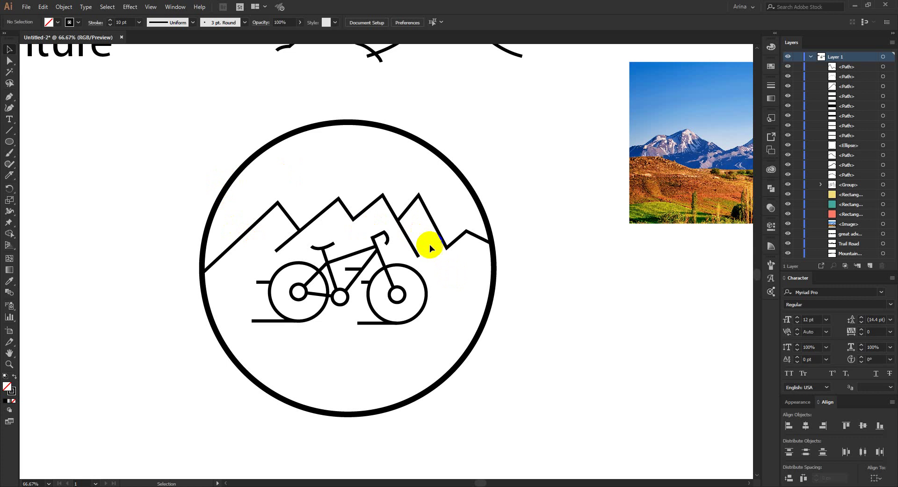
# Shorten the middle mountain line's lower right end with Direct Selection so it stops just past the third mountain's junction.
pyautogui.scroll(2, 419, 238)
pyautogui.press('a')
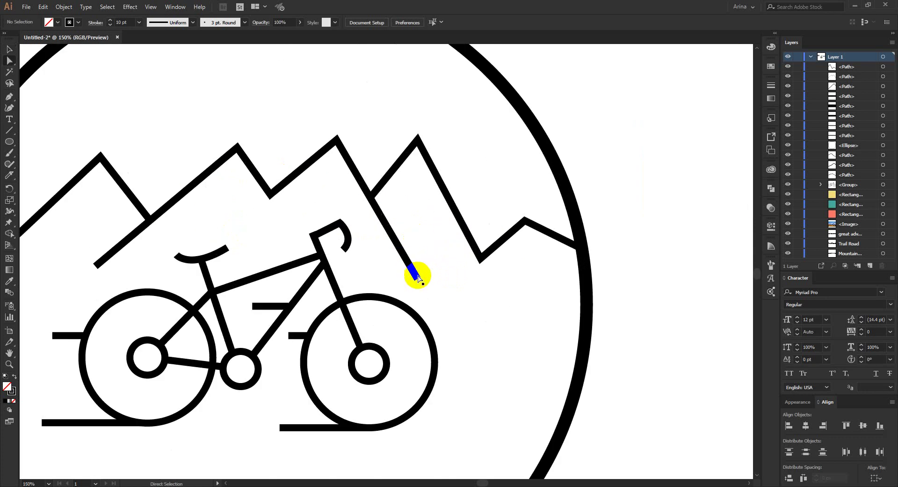
pyautogui.moveTo(418, 277); pyautogui.dragTo(353, 181)
pyautogui.press('v')
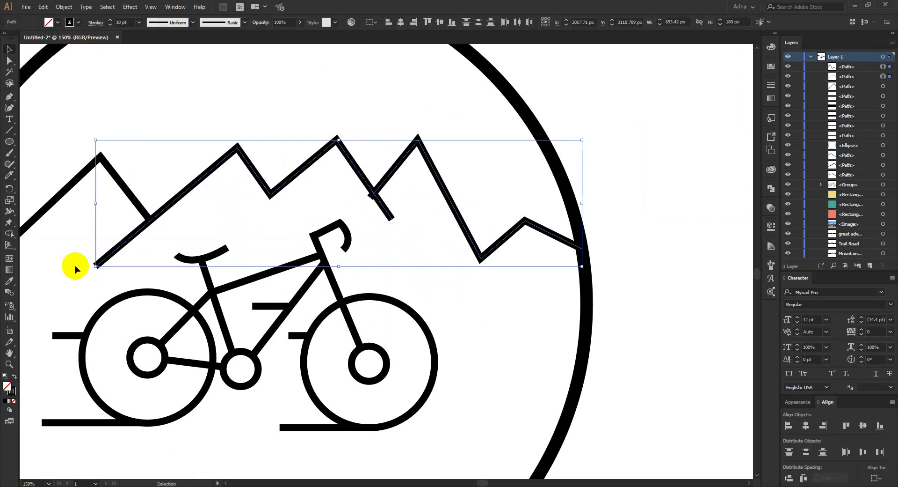
# Shorten the middle mountain line's lower left end with Direct Selection so it stops just past the first mountain's junction.
pyautogui.press('a')
pyautogui.moveTo(90, 267); pyautogui.dragTo(114, 244)
pyautogui.click(192, 228)
pyautogui.press('v')
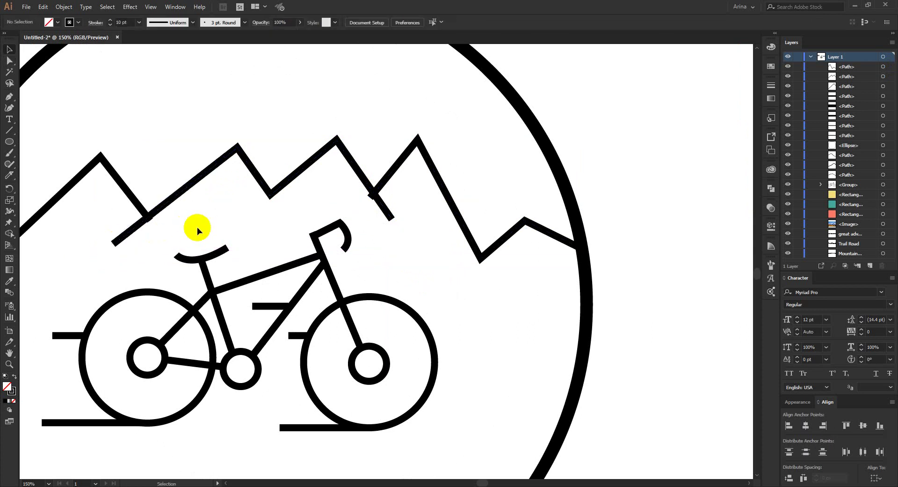
# Remove the small stubs protruding past the middle mountain line at its two junctions with the Shape Builder.
pyautogui.moveTo(421, 214); pyautogui.dragTo(97, 161)
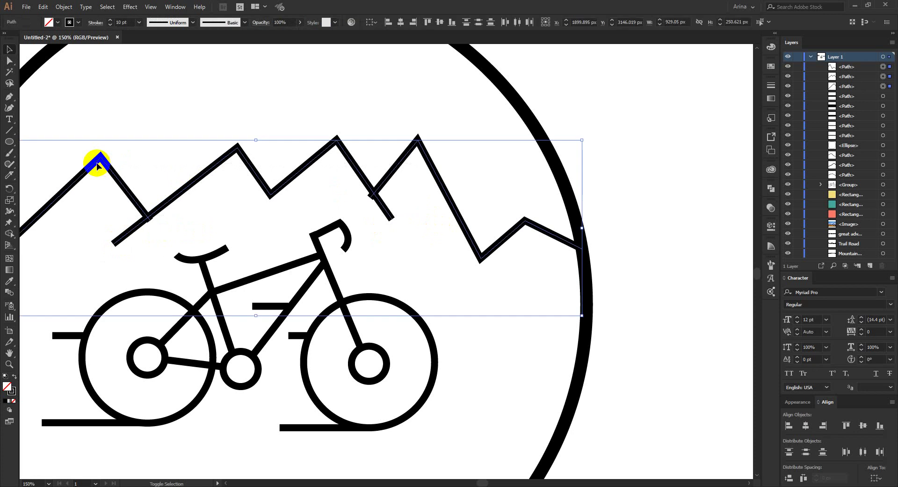
pyautogui.click(372, 196)
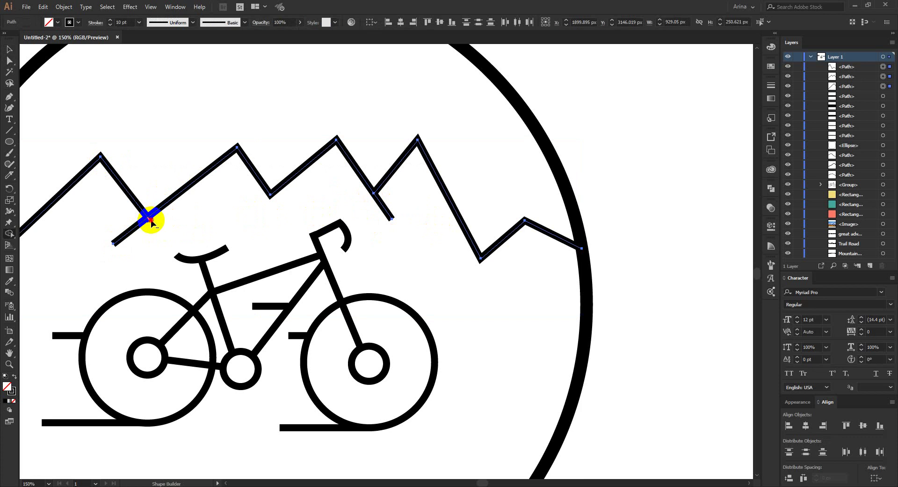
pyautogui.hotkey('ctrl', '-')
pyautogui.hotkey('ctrl', '-')
pyautogui.press('v')
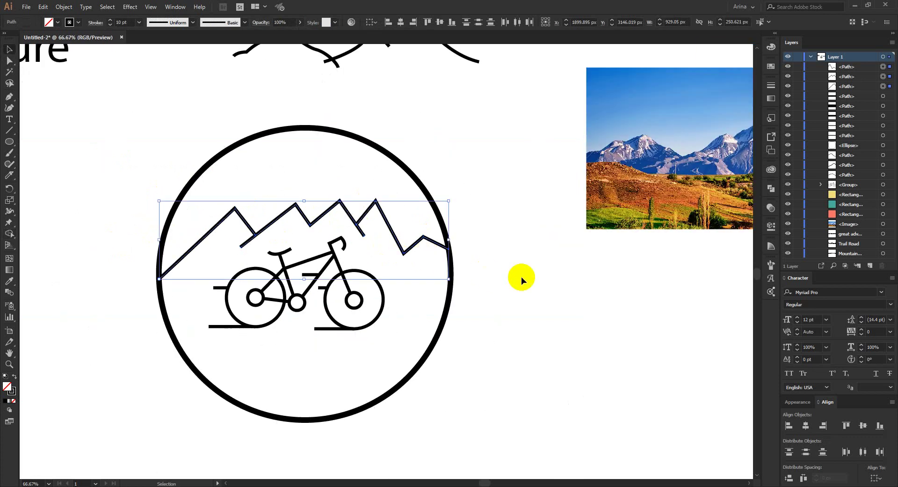
pyautogui.click(521, 277)
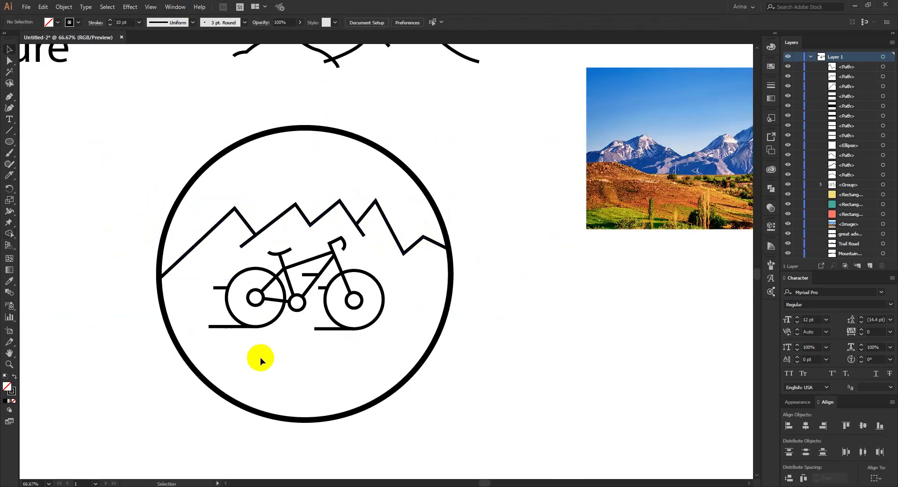
# Draw a vertical tree trunk about 410 px tall beside the circle with the Pen tool and place a branch's start point to its left.
pyautogui.keyDown('alt'); pyautogui.scroll(1, 195, 326); pyautogui.keyUp('alt')
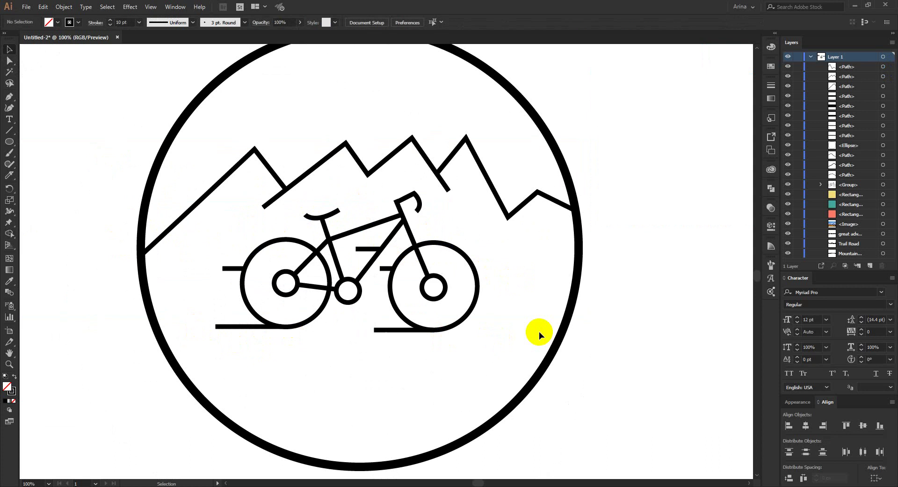
pyautogui.keyDown('alt'); pyautogui.scroll(-1, 444, 301); pyautogui.keyUp('alt')
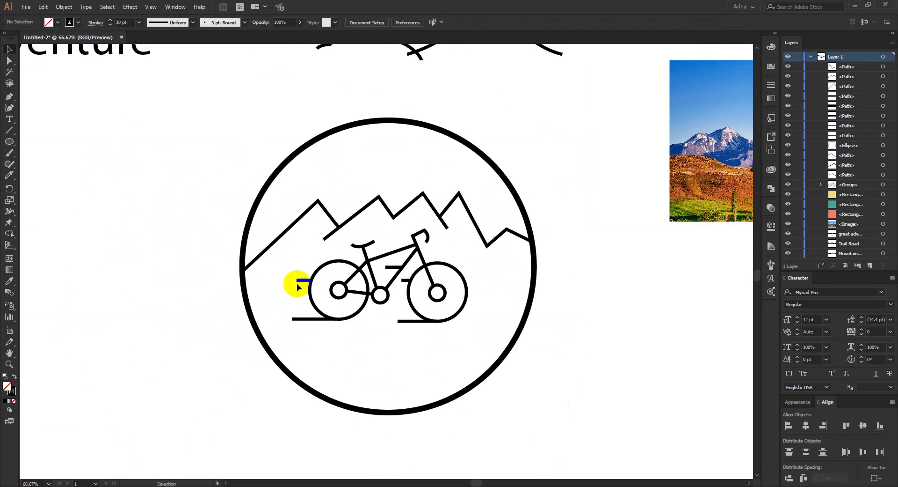
pyautogui.click(9, 96)
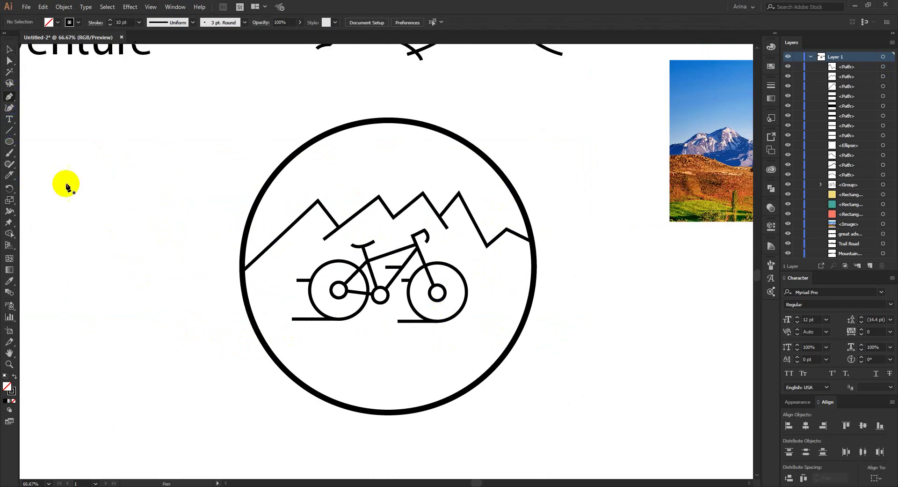
pyautogui.click(135, 192)
pyautogui.click(135, 321)
pyautogui.press('v')
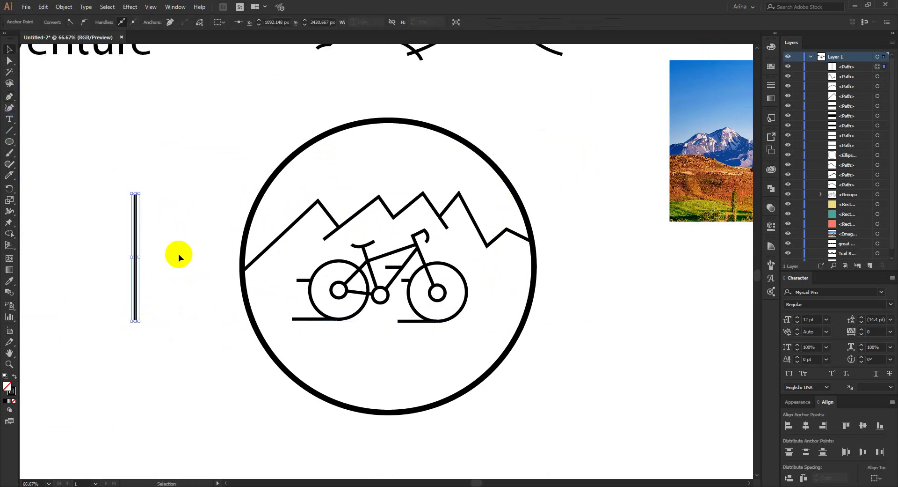
pyautogui.click(95, 203)
pyautogui.keyDown('alt'); pyautogui.scroll(1, 95, 203); pyautogui.keyUp('alt')
pyautogui.click(10, 97)
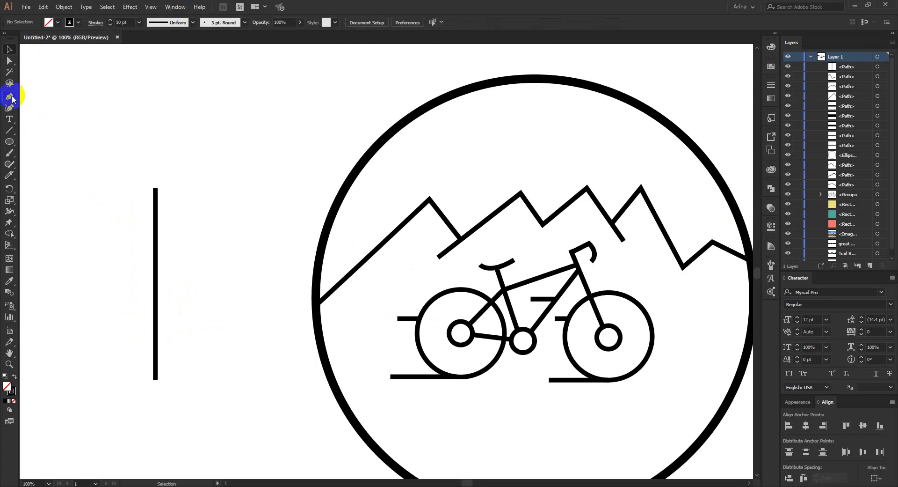
pyautogui.click(112, 230)
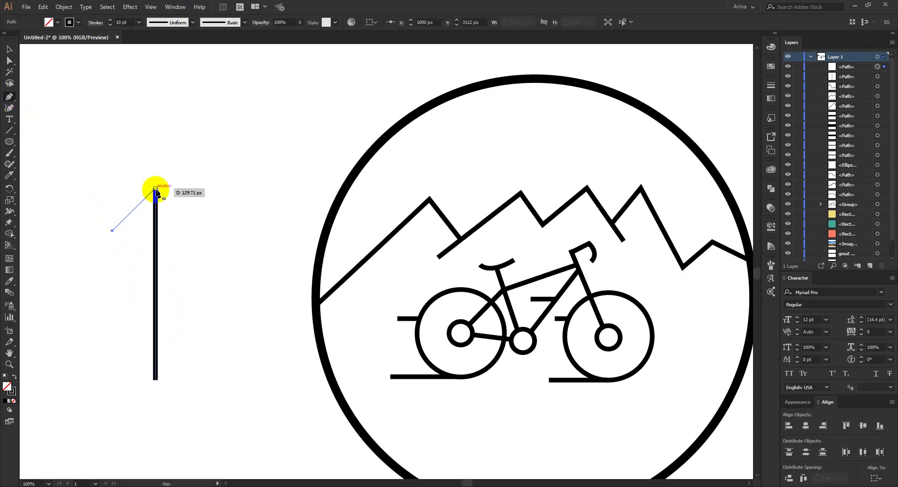
pyautogui.moveTo(156, 188); pyautogui.dragTo(174, 145)
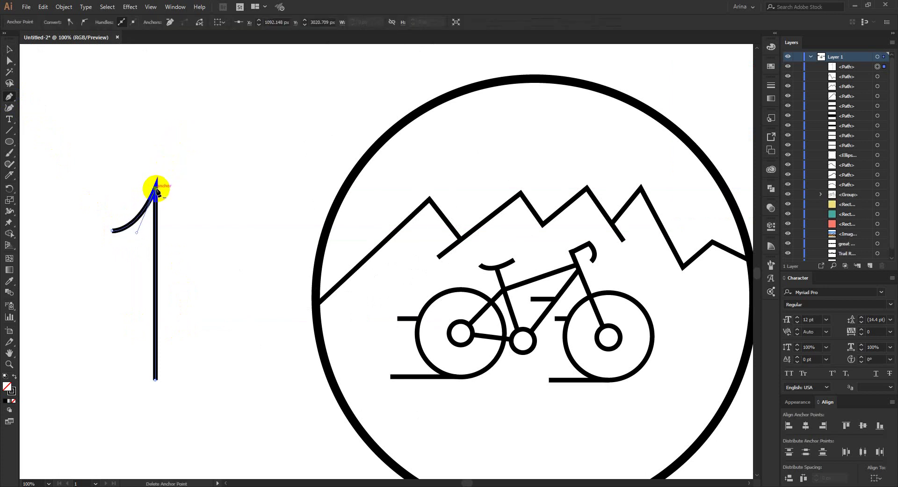
pyautogui.click(157, 187)
pyautogui.hotkey('ctrl', 'z')
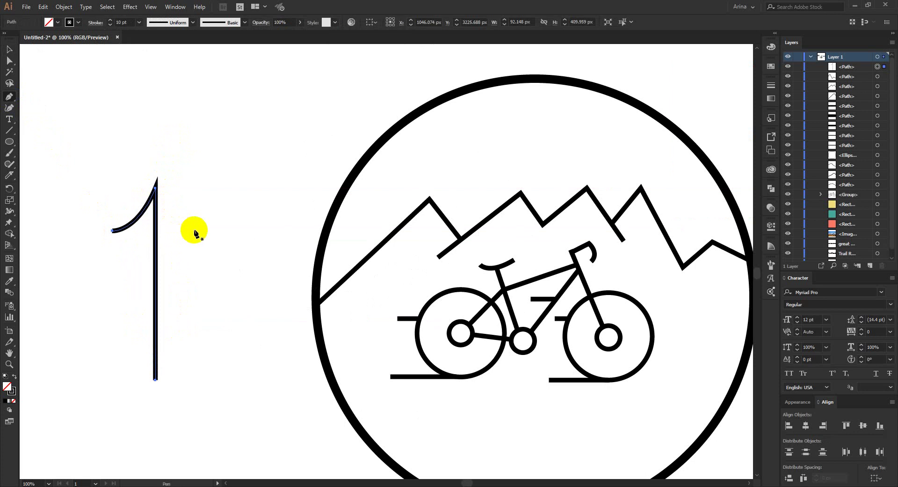
pyautogui.hotkey('ctrl', 'z')
pyautogui.hotkey('ctrl', 'z')
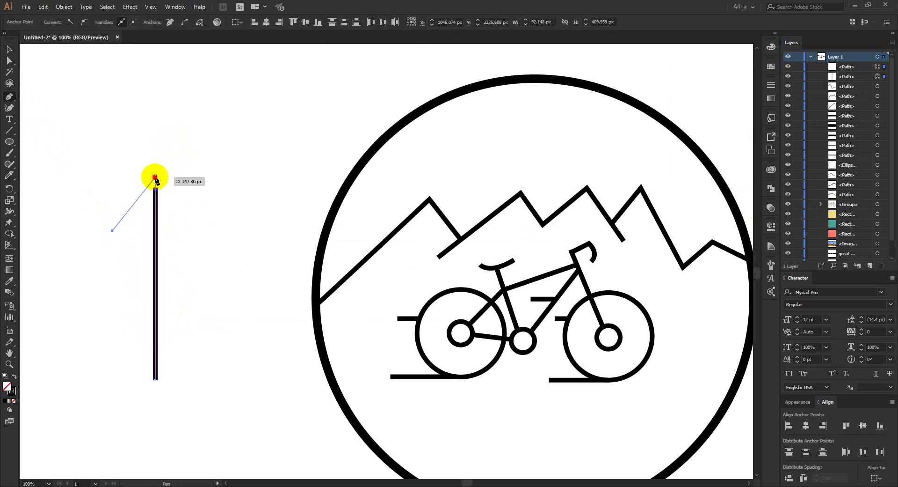
# Draw a symmetrical pair of curved branches about 174 px wide and 115 px high, peaking at the trunk's top.
pyautogui.moveTo(155, 176); pyautogui.dragTo(180, 132)
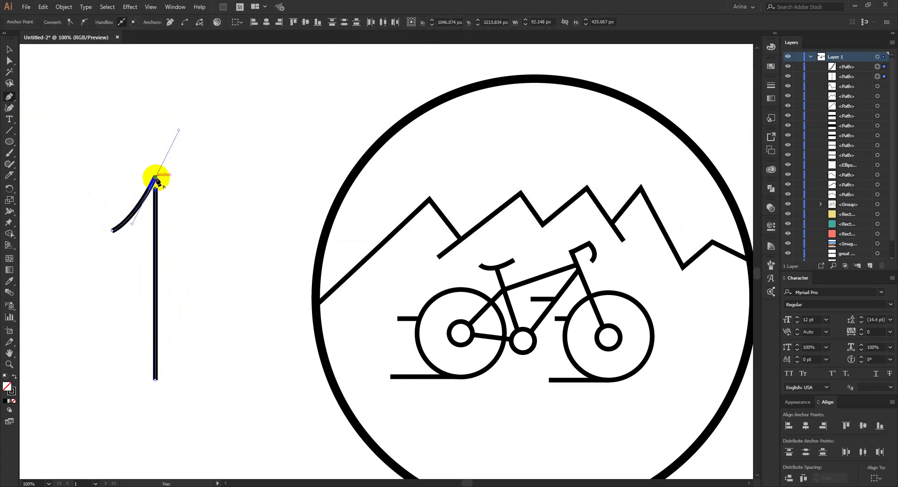
pyautogui.click(155, 176)
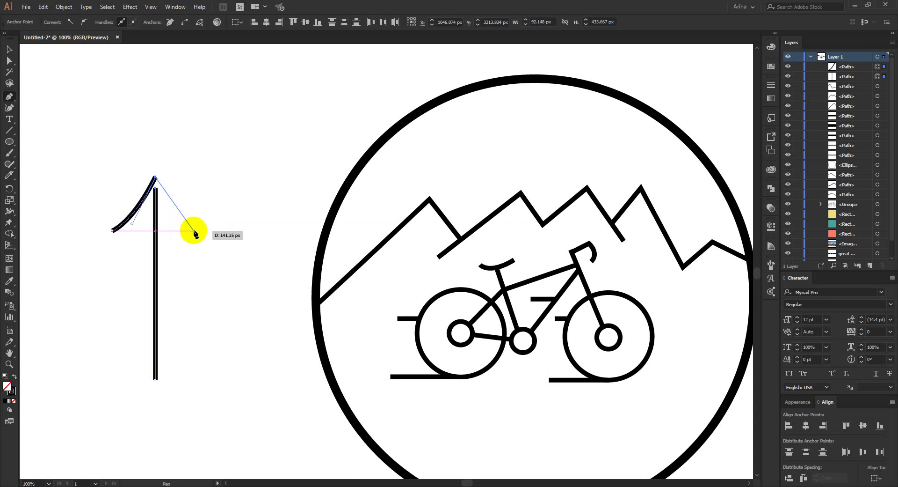
pyautogui.moveTo(192, 231); pyautogui.dragTo(178, 265)
pyautogui.press('v')
pyautogui.click(200, 198)
pyautogui.press('a')
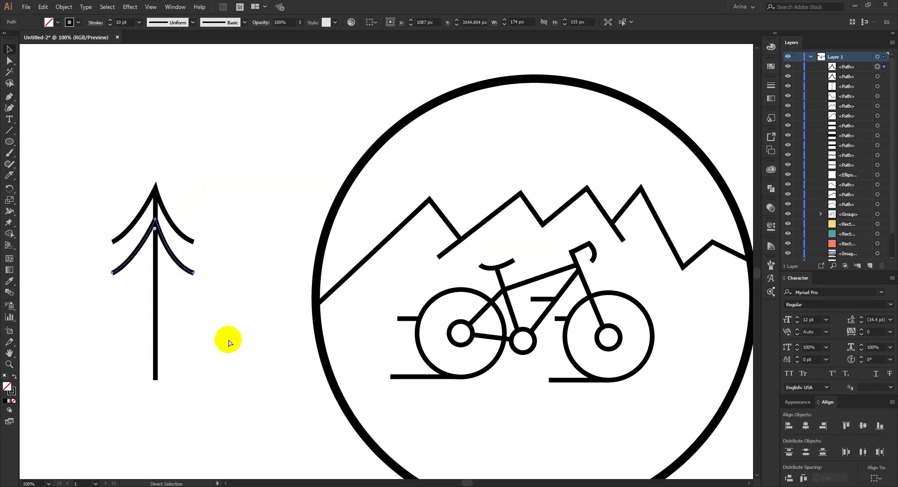
# Repeat the branch copy down the trunk to get five evenly spaced tiers, deleting the surplus lowest copy.
pyautogui.press('v')
pyautogui.hotkey('ctrl', 'd')
pyautogui.hotkey('ctrl', 'd')
pyautogui.hotkey('ctrl', 'd')
pyautogui.hotkey('ctrl', 'd')
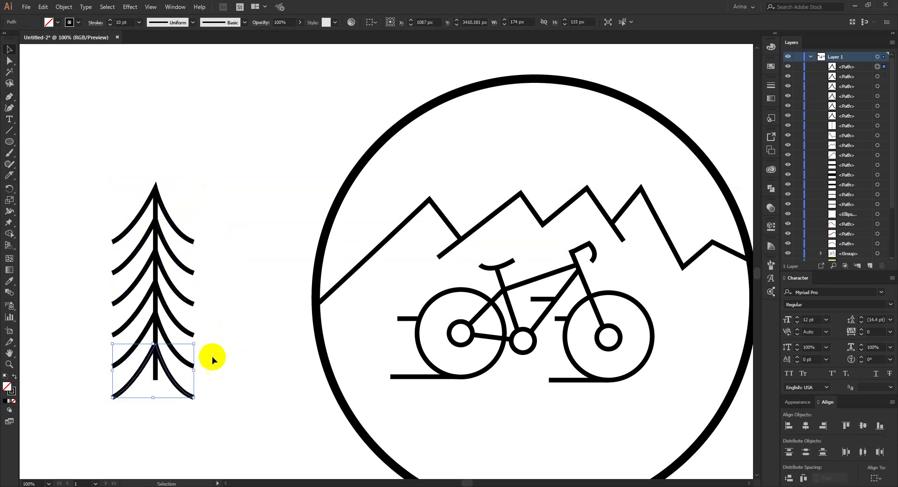
pyautogui.press('Delete')
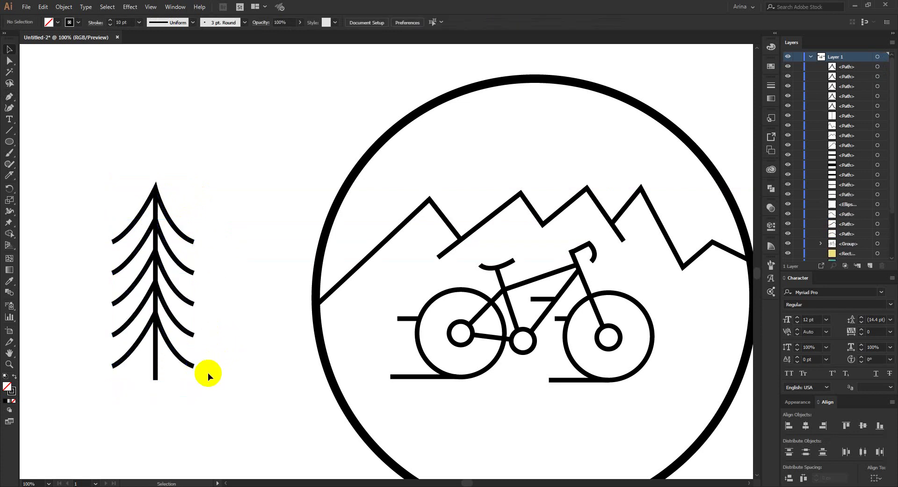
# Lengthen the trunk downward so the tree is about 573 px tall, and group all its parts.
pyautogui.moveTo(222, 424); pyautogui.dragTo(40, 155)
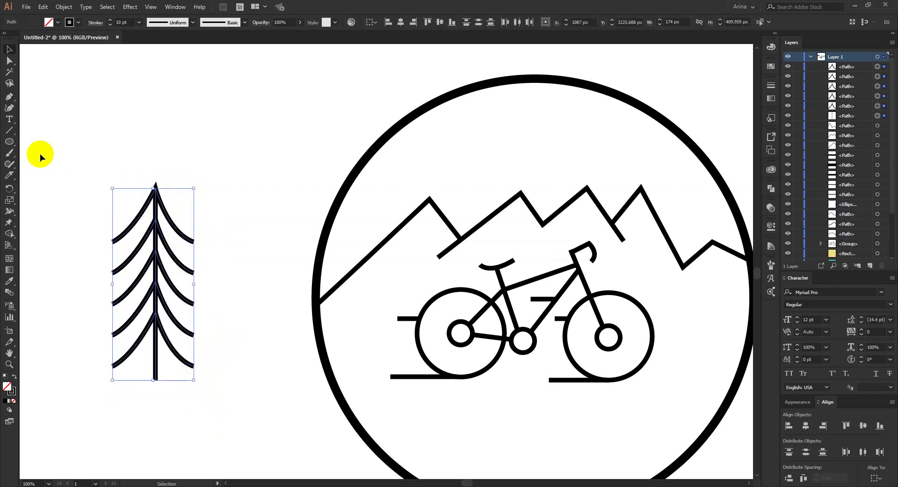
pyautogui.hotkey('ctrl', 'c')
pyautogui.click(249, 339)
pyautogui.scroll(-1, 198, 256)
pyautogui.press('a')
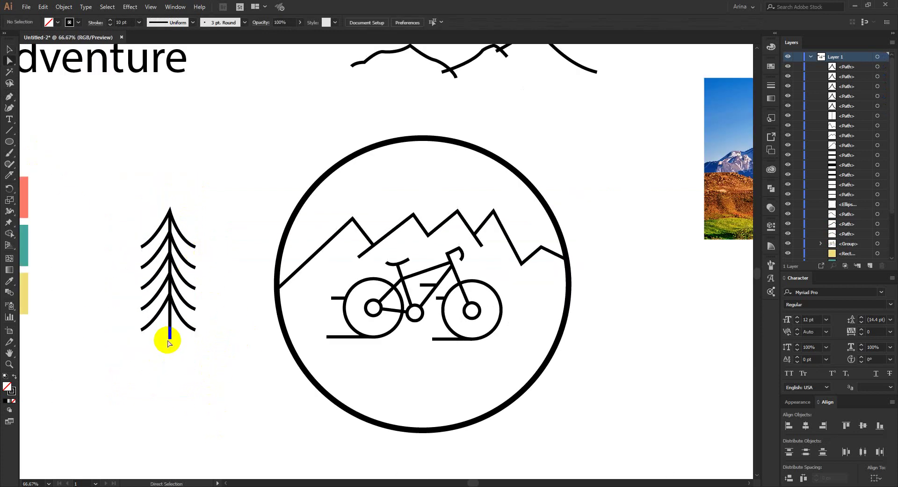
pyautogui.moveTo(169, 339); pyautogui.dragTo(169, 390)
pyautogui.press('v')
pyautogui.press('a')
pyautogui.moveTo(234, 374); pyautogui.dragTo(120, 185)
pyautogui.hotkey('ctrl', 'g')
# Scale the tree down to about 110 by 364 px and move it inside the circle, right of the bicycle.
pyautogui.press('v')
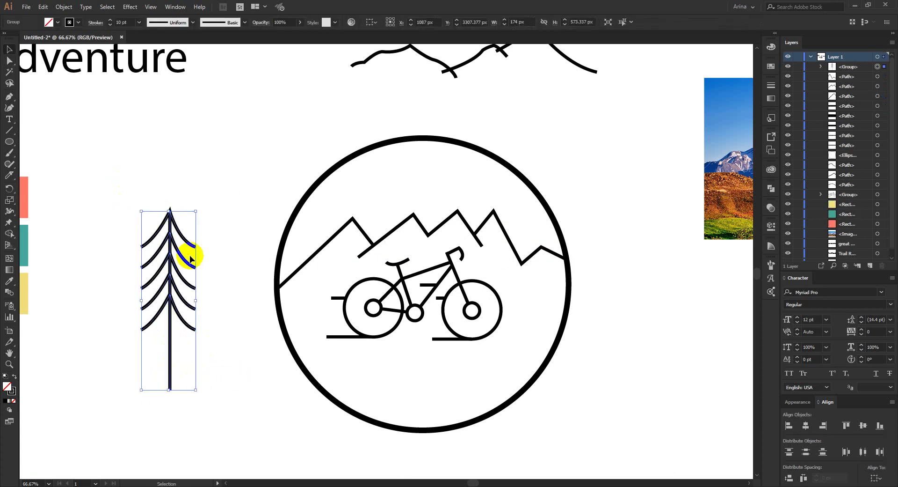
pyautogui.moveTo(169, 210); pyautogui.dragTo(169, 277)
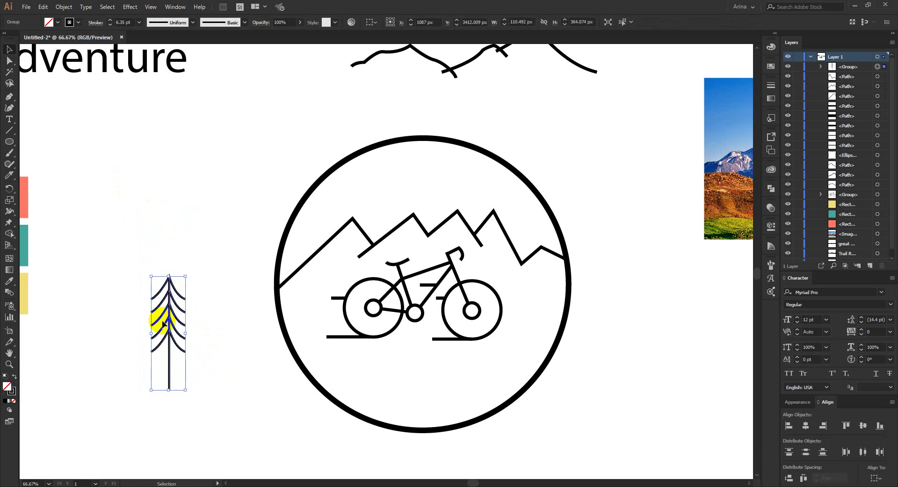
pyautogui.moveTo(171, 323); pyautogui.dragTo(536, 264)
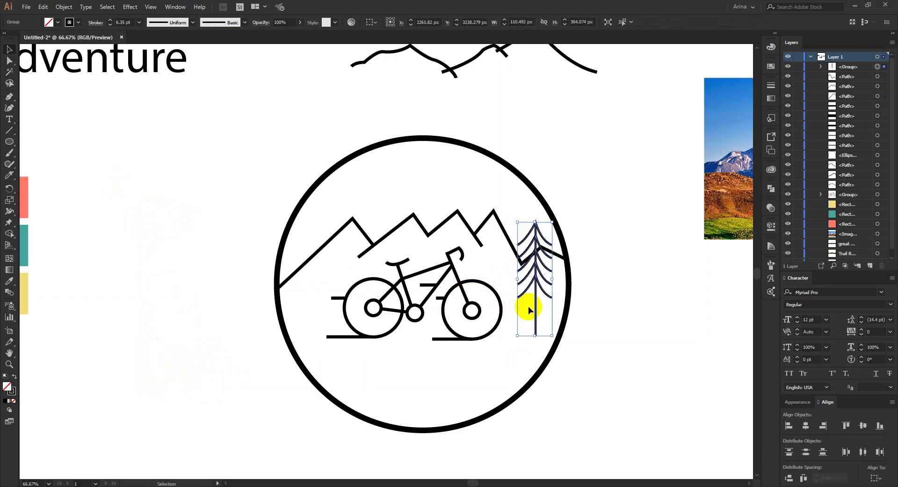
# Show the rulers and place a horizontal guide at Y 3430 px along the front wheel's ground line.
pyautogui.hotkey('ctrl', '1')
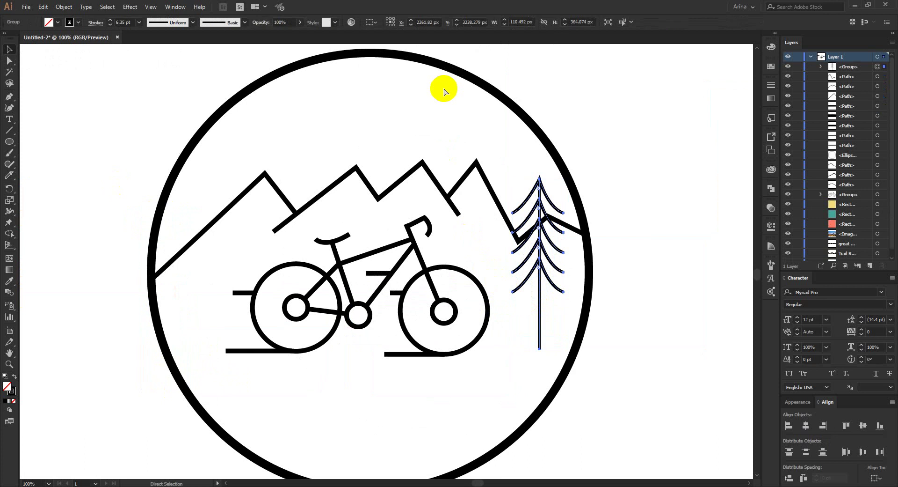
pyautogui.hotkey('ctrl', 'r')
pyautogui.moveTo(478, 42); pyautogui.dragTo(497, 354)
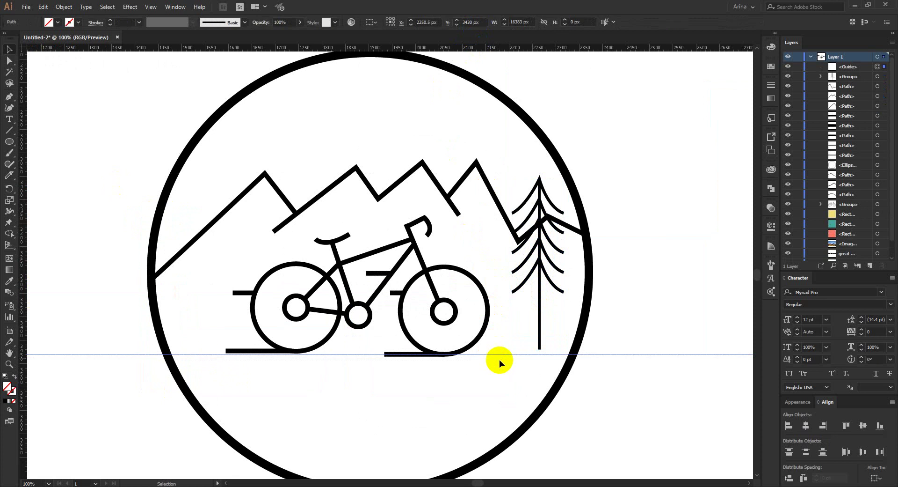
# Copy the tree to the circle's left side, standing on the guide, and shrink the copy to about 88 by 291 px.
pyautogui.moveTo(539, 319); pyautogui.dragTo(191, 326)
pyautogui.moveTo(190, 184); pyautogui.dragTo(189, 217)
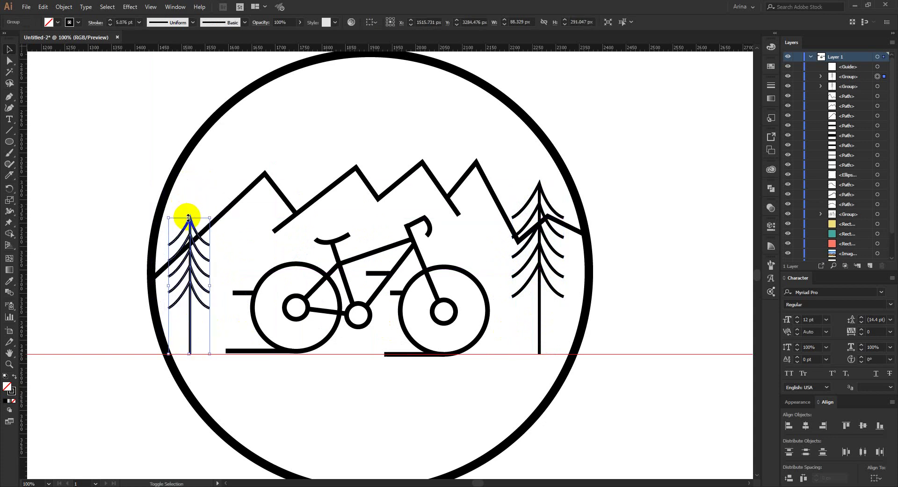
pyautogui.click(251, 259)
# Delete the horizontal guide under the bicycle and trees.
pyautogui.scroll(-1, 572, 367)
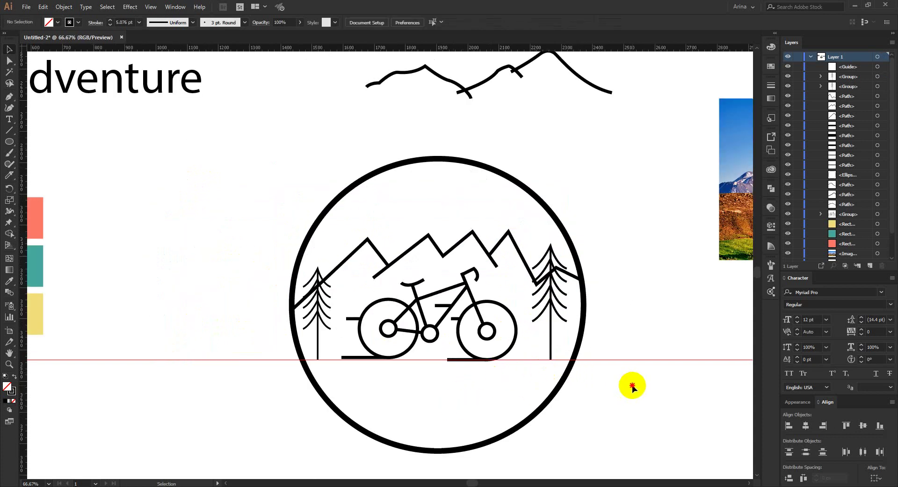
pyautogui.moveTo(633, 385); pyautogui.dragTo(638, 307)
pyautogui.press('Delete')
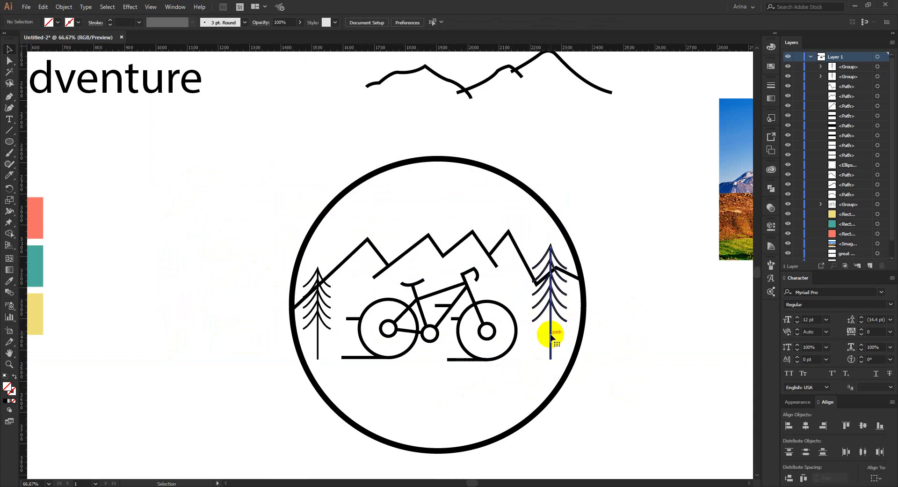
# Match both trees' stroke to the bicycle's 10 pt stroke with the Eyedropper.
pyautogui.click(548, 330)
pyautogui.keyDown('shift'); pyautogui.click(318, 347); pyautogui.keyUp('shift')
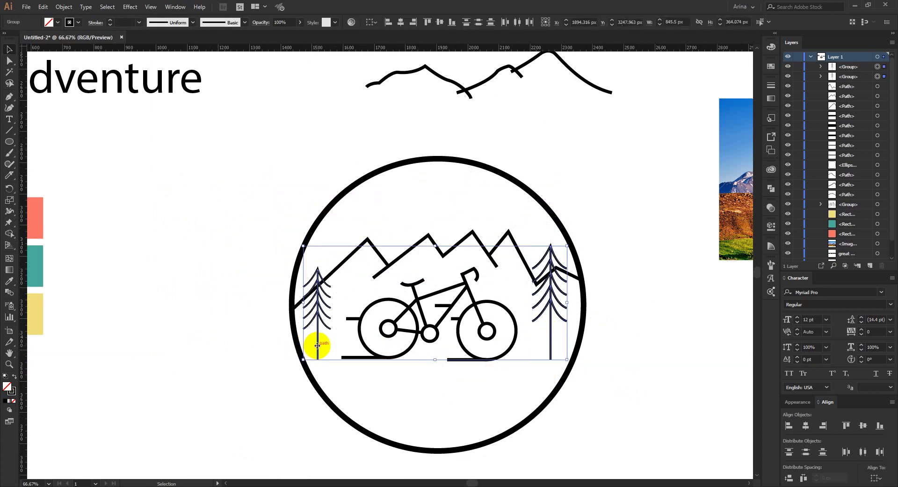
pyautogui.press('i')
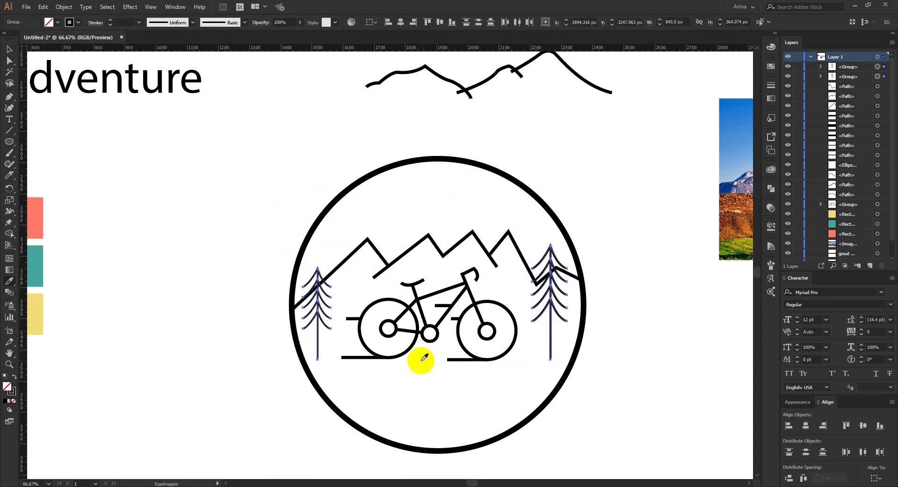
pyautogui.click(445, 318)
pyautogui.press('v')
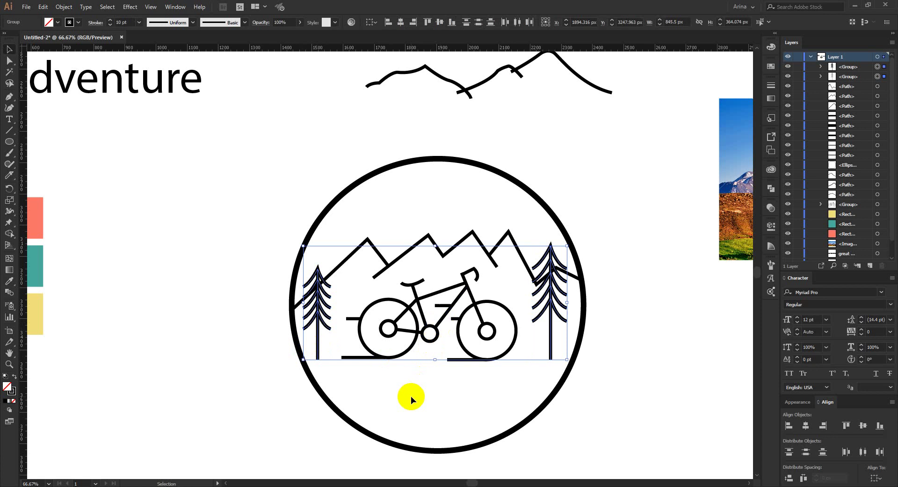
# Give the strokes of both trees round caps and deselect them.
pyautogui.click(90, 22)
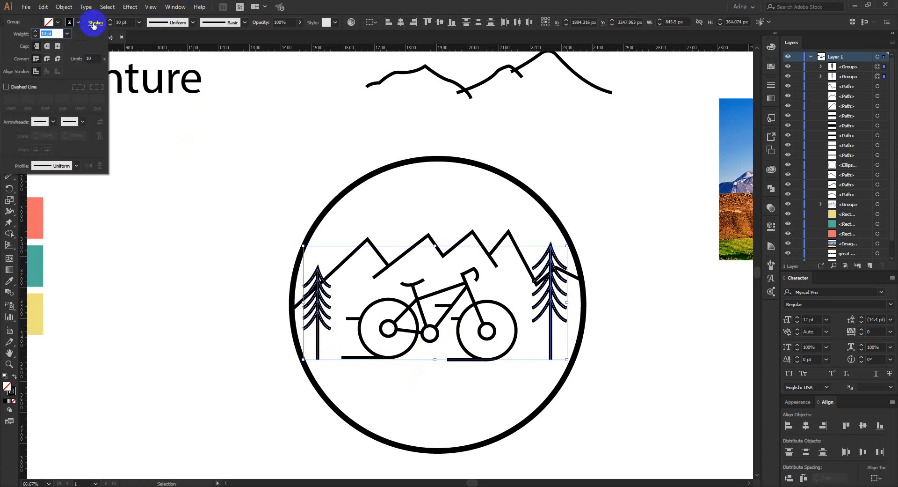
pyautogui.click(47, 46)
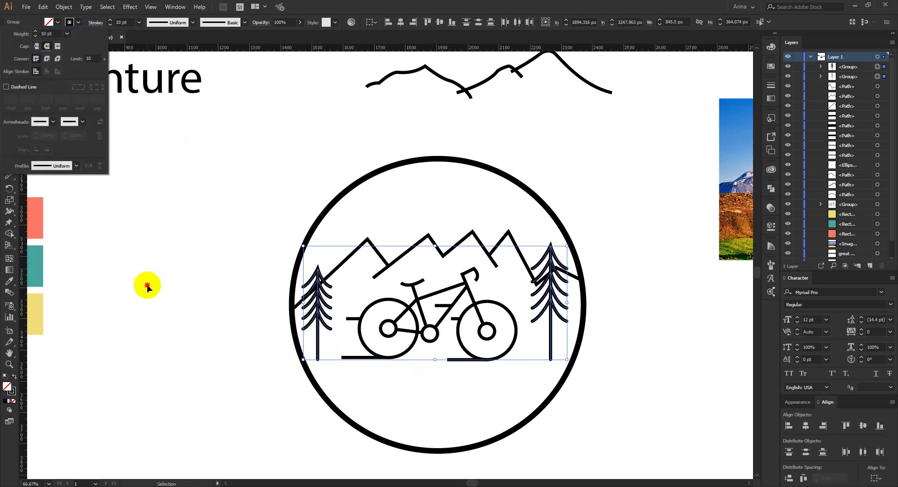
pyautogui.click(147, 284)
pyautogui.click(200, 321)
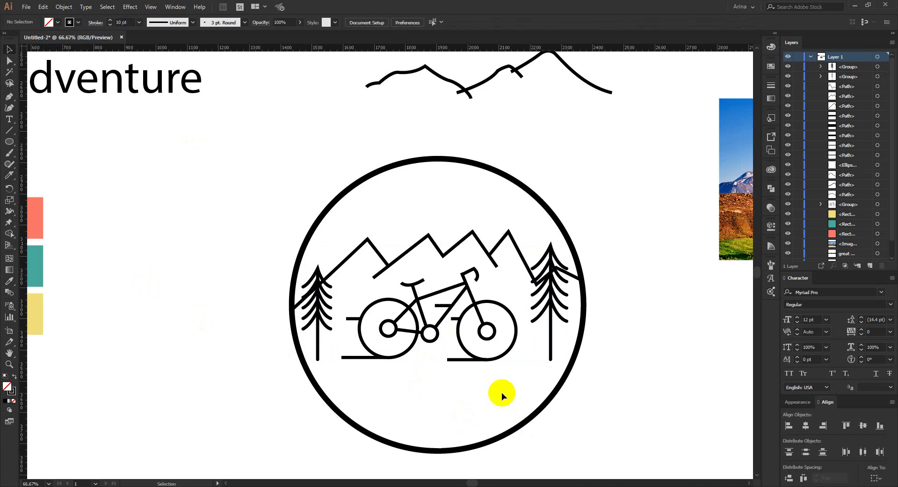
# Nudge both pine trees up slightly so their trunk bases line up with the ground line under the rear wheel.
pyautogui.scroll(1, 510, 375)
pyautogui.scroll(-1, 253, 263)
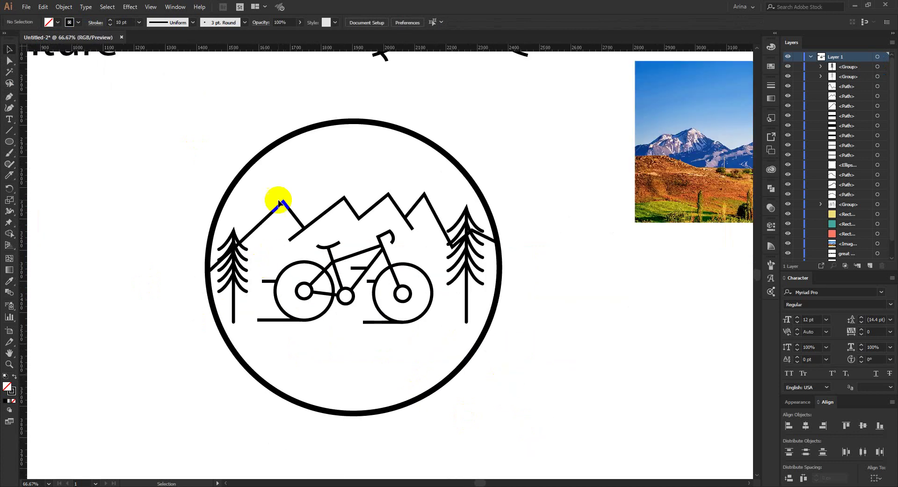
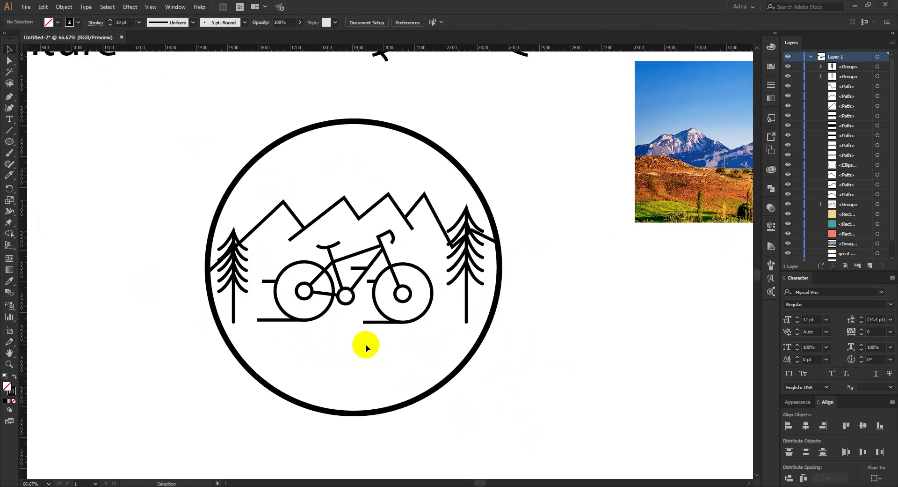
pyautogui.scroll(1, 332, 318)
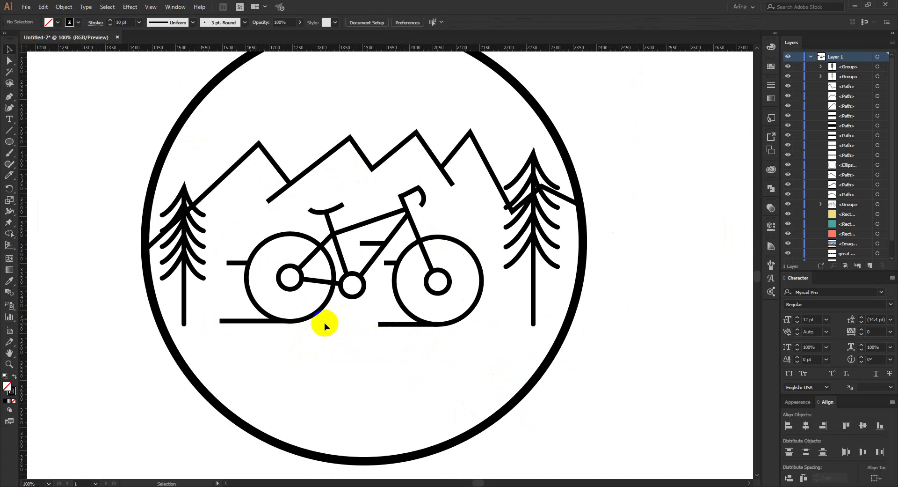
pyautogui.click(185, 321)
pyautogui.press('Up')
pyautogui.press('Up')
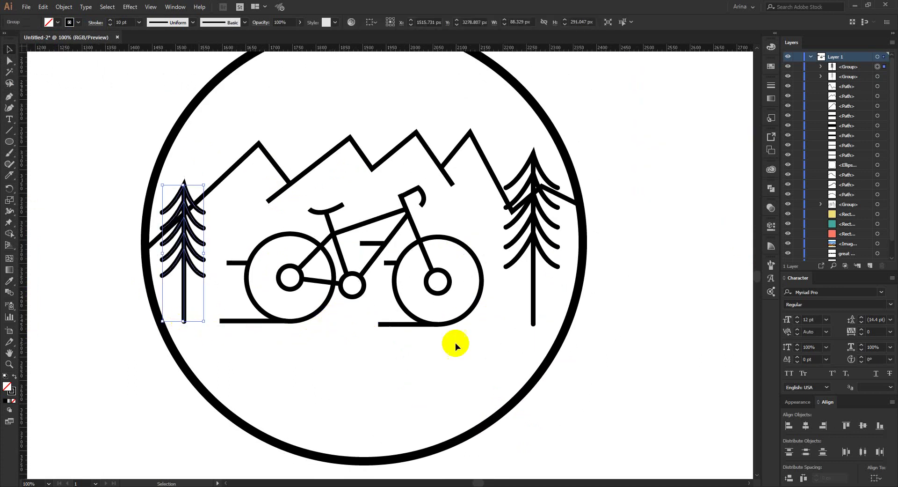
pyautogui.click(533, 300)
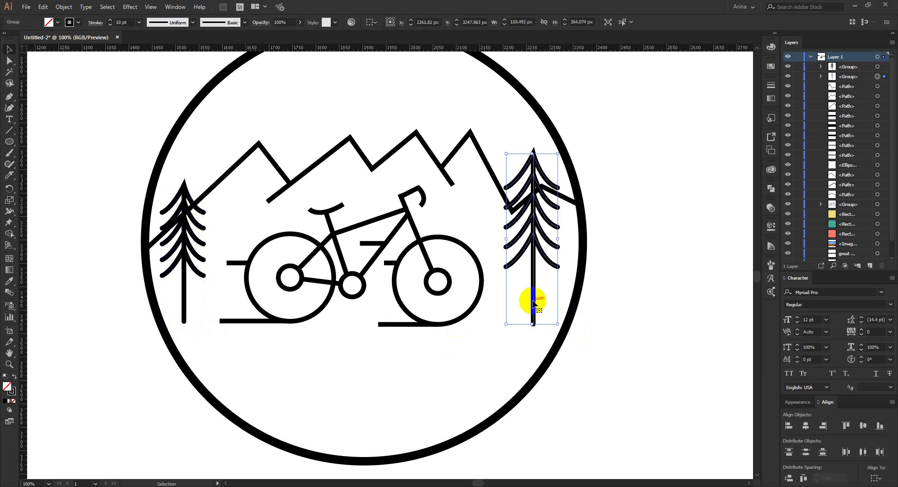
pyautogui.press('Up')
pyautogui.press('Up')
pyautogui.click(405, 370)
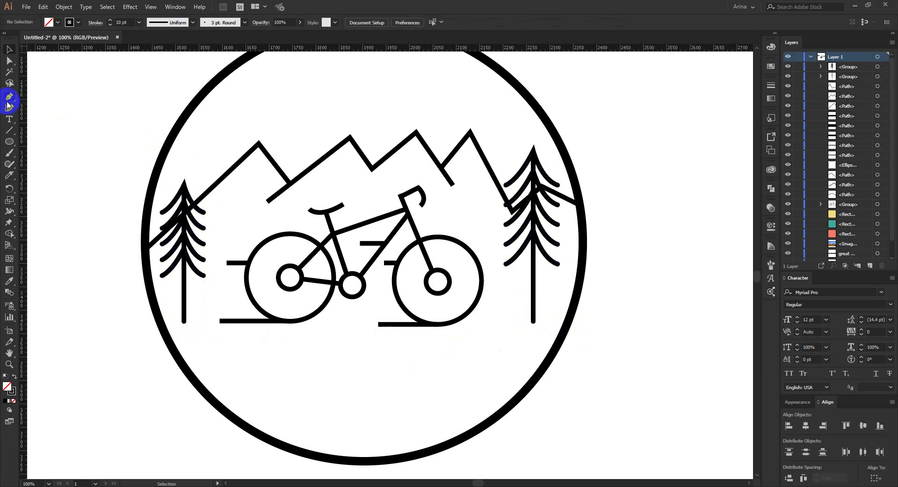
# Draw two short horizontal ground lines with the Pen tool, one under the left tree and one between the bicycle's wheels.
pyautogui.click(168, 322)
pyautogui.click(209, 322)
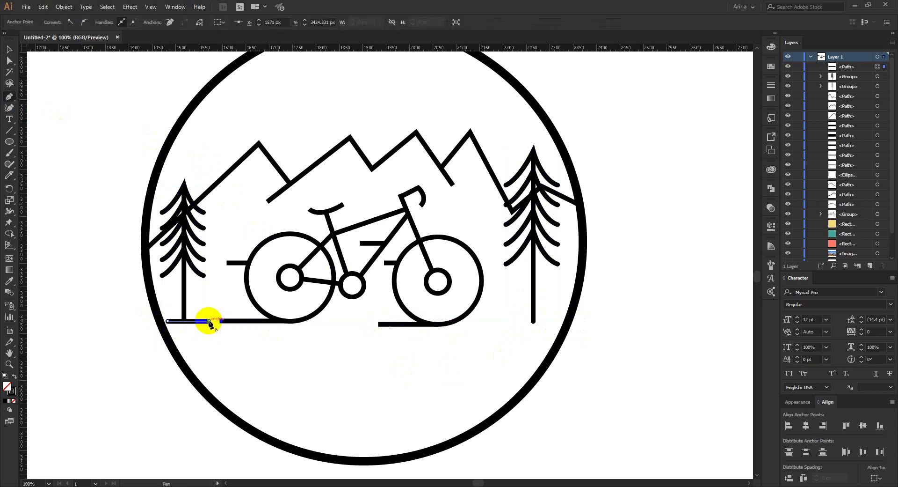
pyautogui.press('Escape')
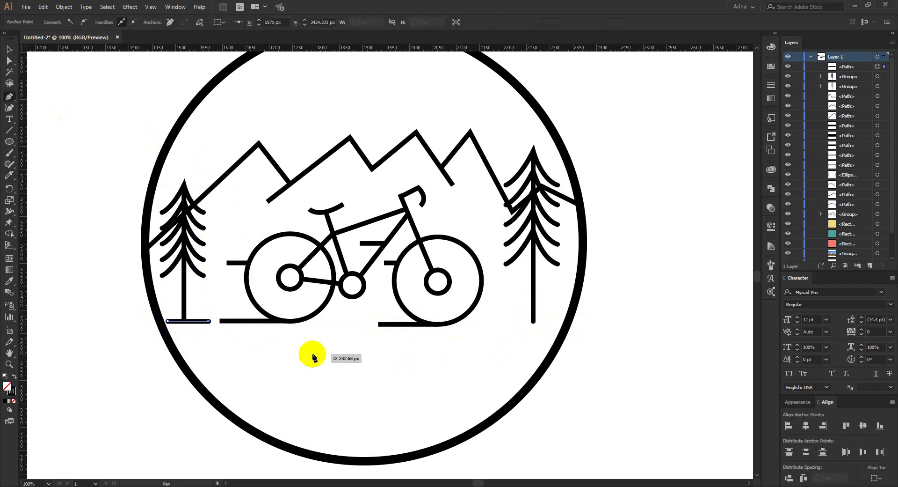
pyautogui.click(323, 321)
pyautogui.click(372, 320)
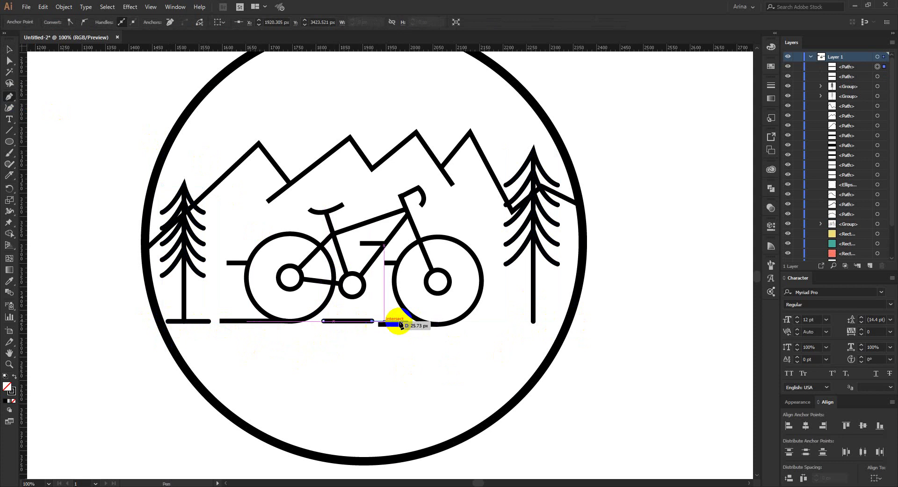
pyautogui.press('Escape')
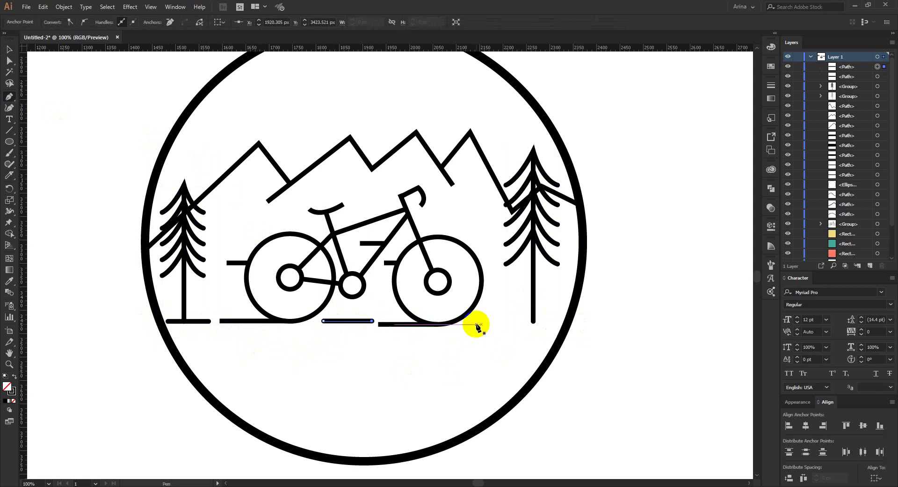
# Draw a horizontal ground line from beside the front wheel, under the right tree, to the circle's edge.
pyautogui.click(476, 321)
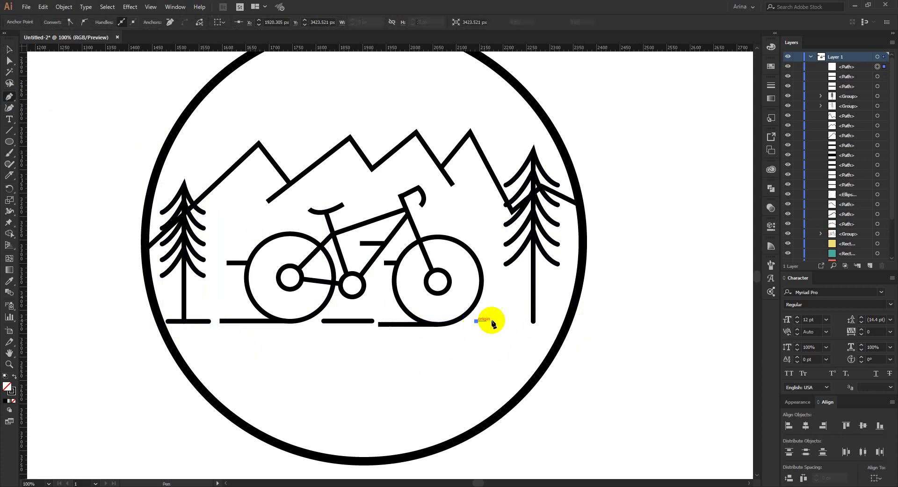
pyautogui.click(570, 321)
pyautogui.press('Escape')
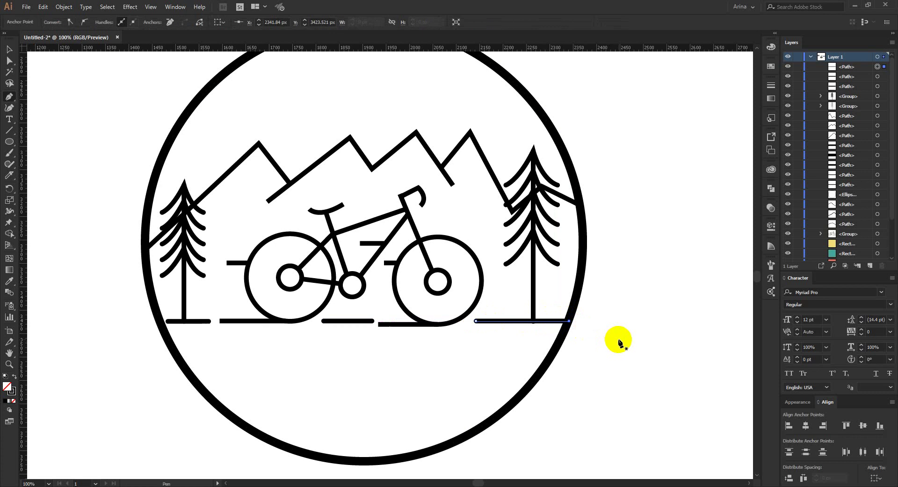
pyautogui.press('v')
pyautogui.click(616, 340)
# Delete the ground line under the front wheel and draw a shorter replacement level with the other ground lines.
pyautogui.scroll(1, 375, 327)
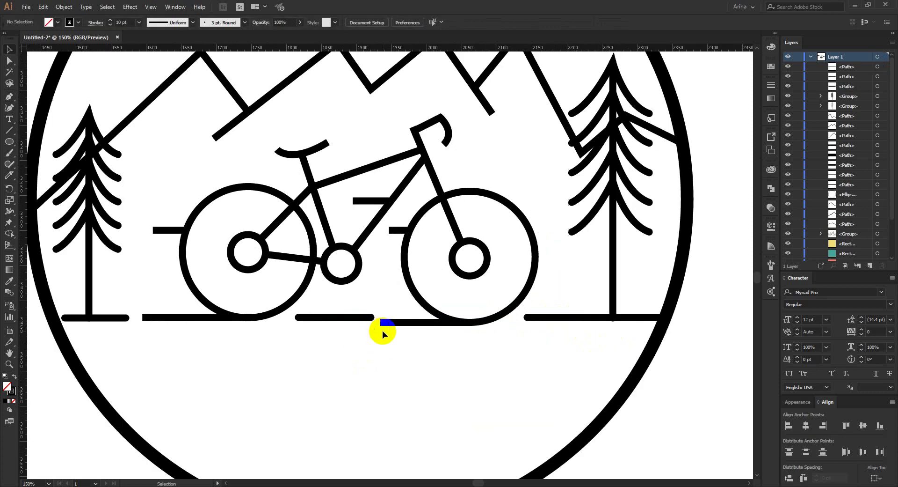
pyautogui.click(414, 322)
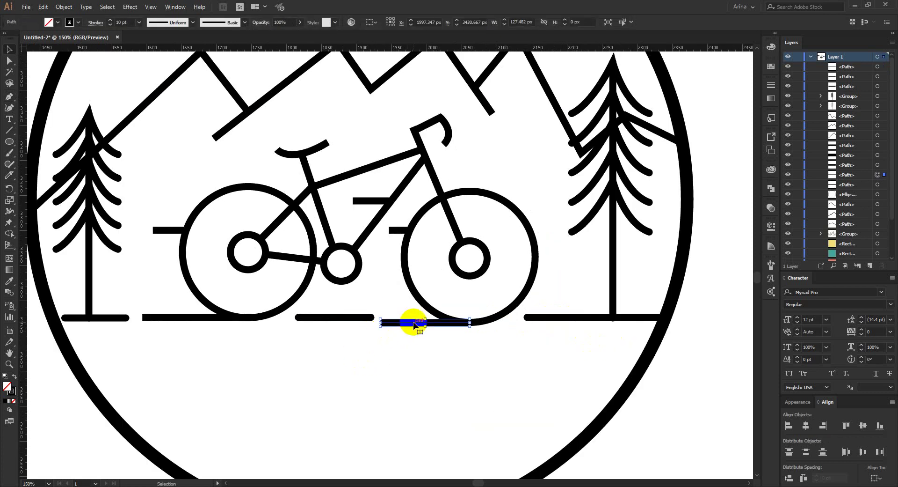
pyautogui.press('Delete')
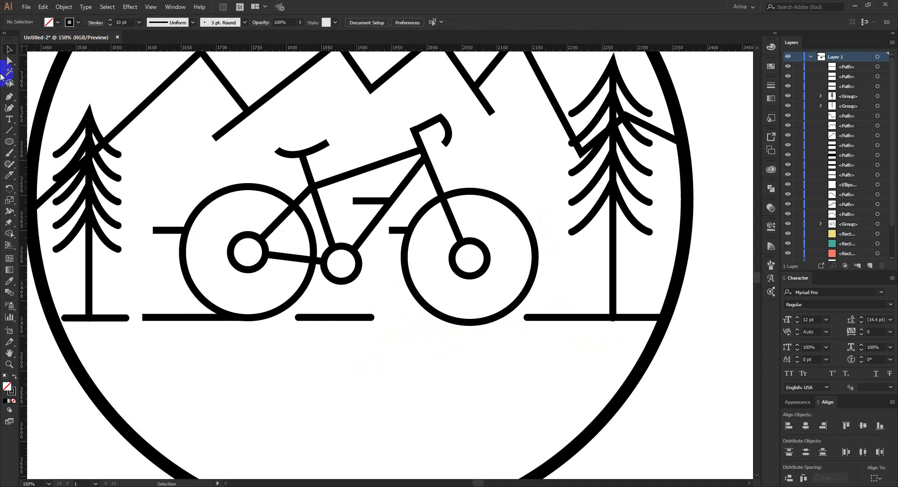
pyautogui.click(9, 96)
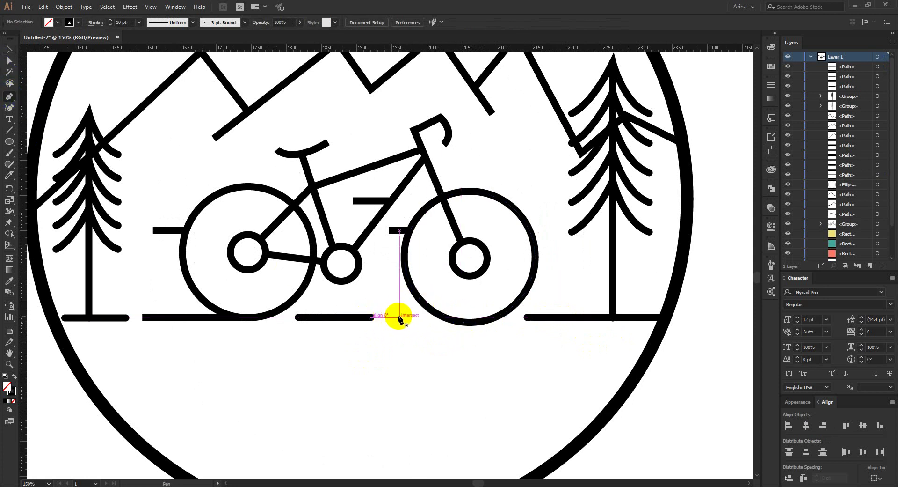
pyautogui.click(399, 317)
pyautogui.click(445, 318)
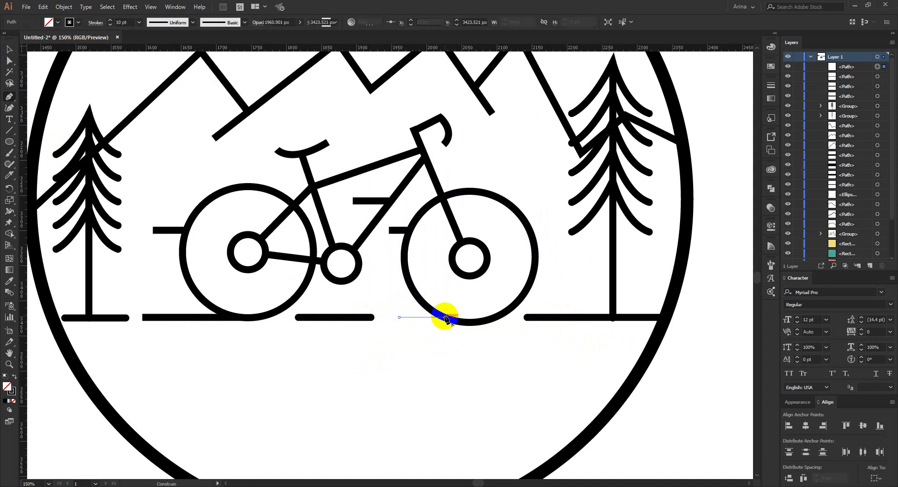
pyautogui.press('v')
pyautogui.click(470, 346)
pyautogui.scroll(-2, 469, 347)
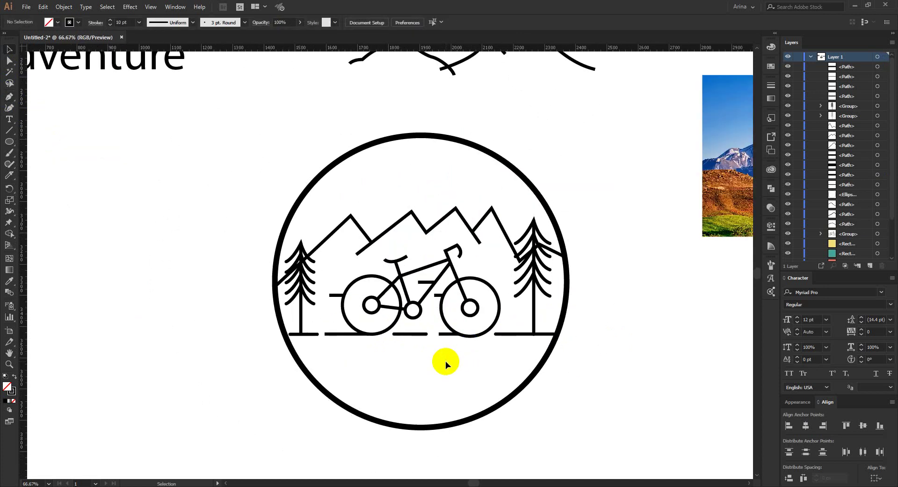
pyautogui.scroll(1, 445, 361)
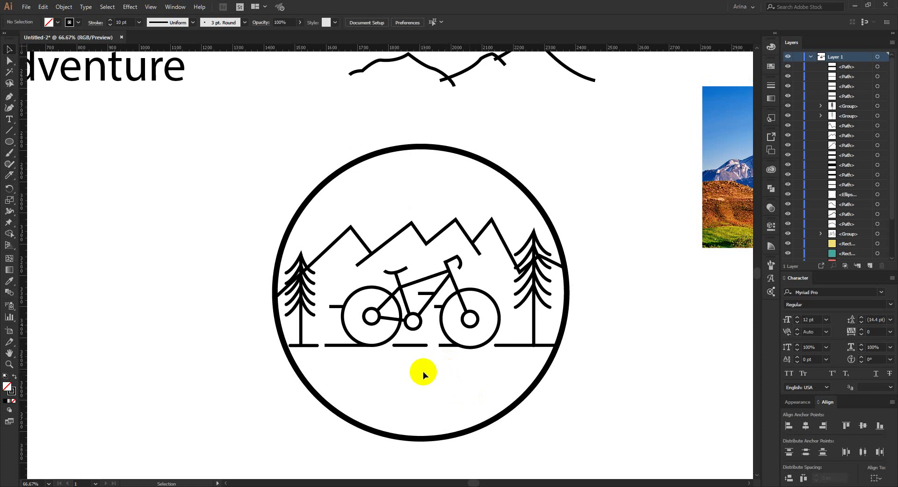
pyautogui.scroll(-1, 423, 372)
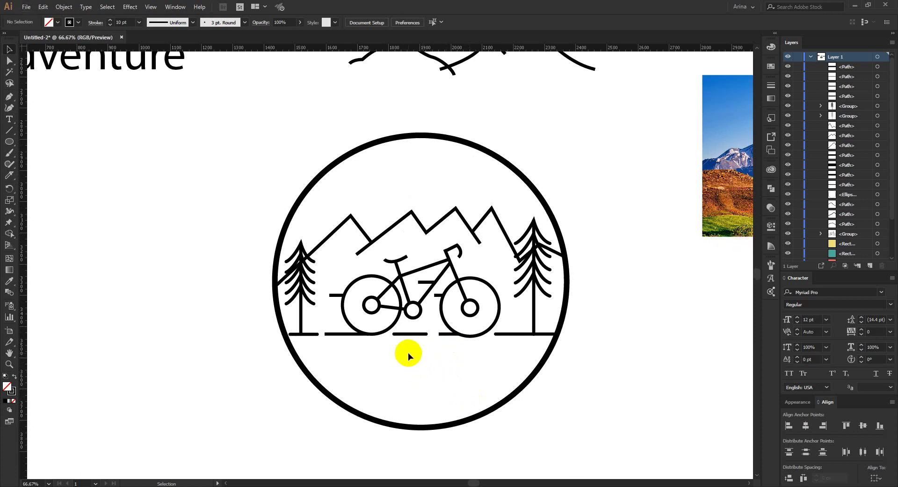
# Draw a V-shaped pair of curved grass blades about 283 px wide in the empty space left of the circle.
pyautogui.click(15, 128)
pyautogui.click(12, 108)
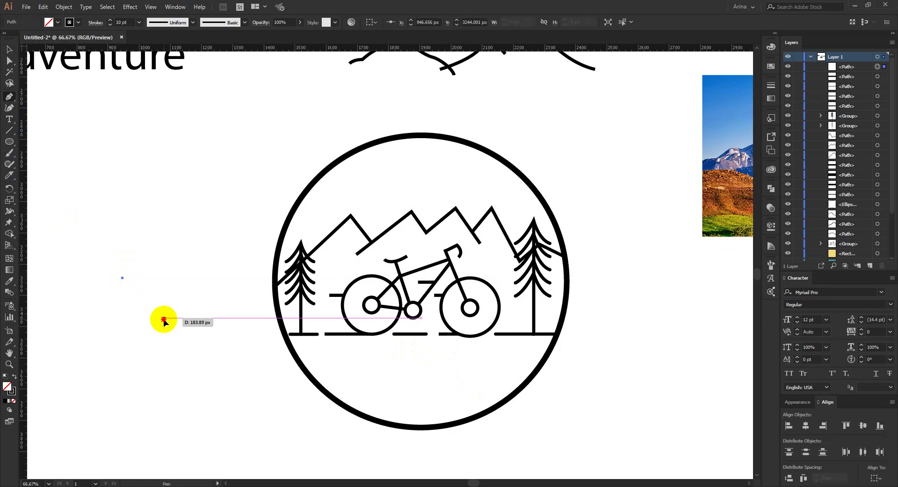
pyautogui.moveTo(163, 318); pyautogui.dragTo(164, 344)
pyautogui.click(164, 318)
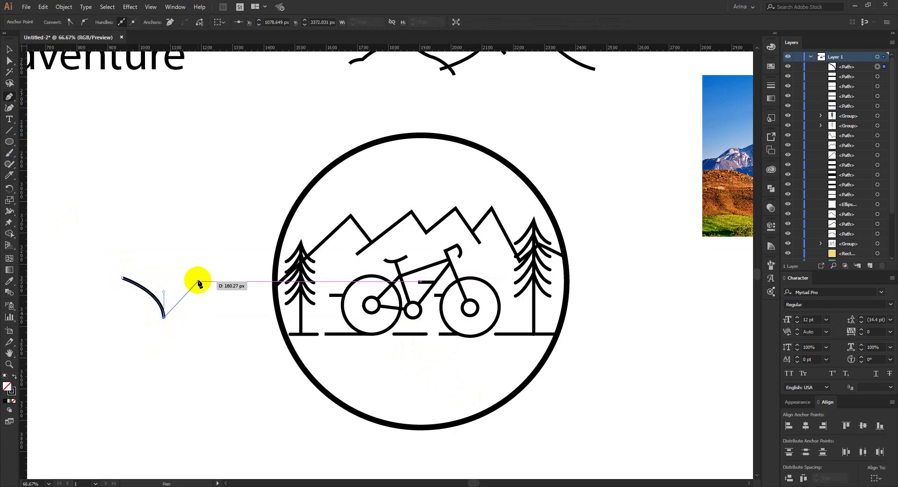
pyautogui.moveTo(210, 277); pyautogui.dragTo(253, 270)
pyautogui.press('v')
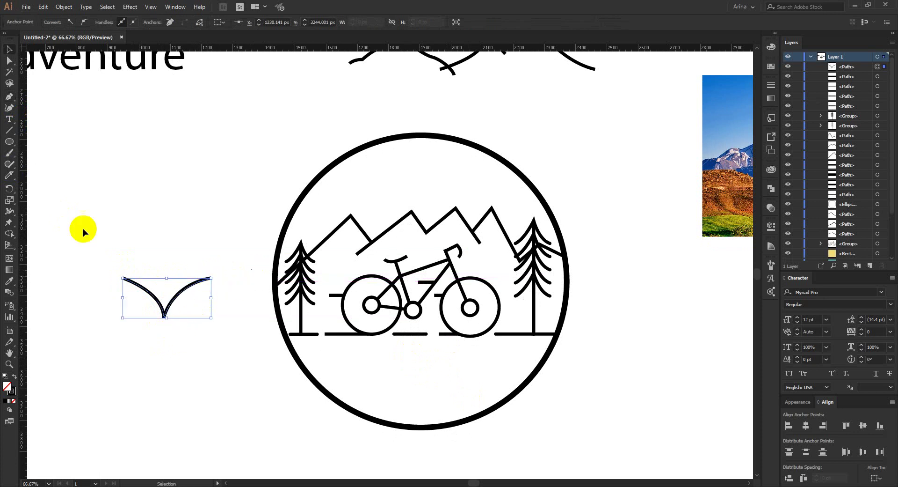
# Draw a vertical stem about 204 px tall through the point where the two curved grass blades meet.
pyautogui.click(9, 97)
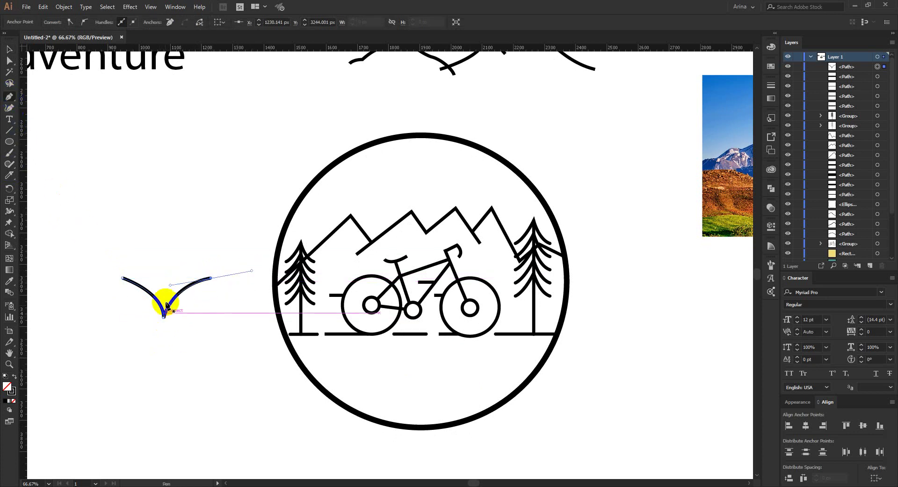
pyautogui.click(163, 262)
pyautogui.click(163, 323)
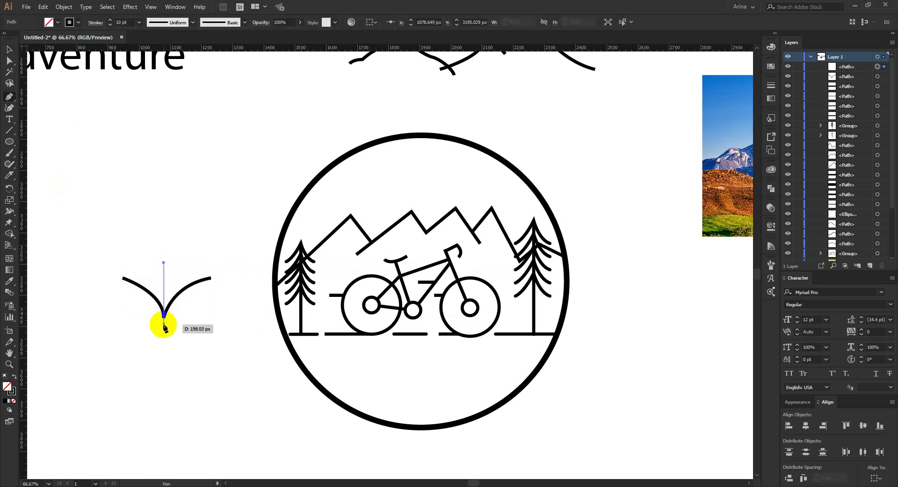
pyautogui.press('v')
pyautogui.click(201, 338)
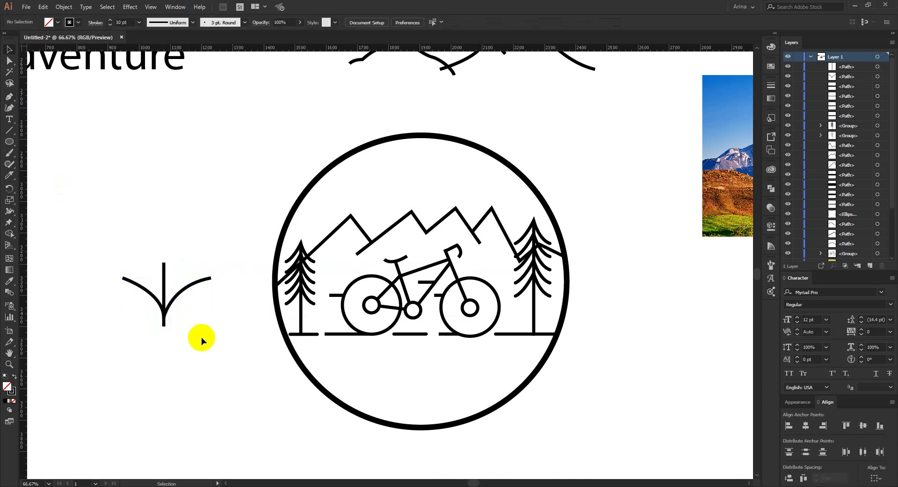
# Align the curved grass blades and the vertical stem by their horizontal centers.
pyautogui.scroll(1, 144, 288)
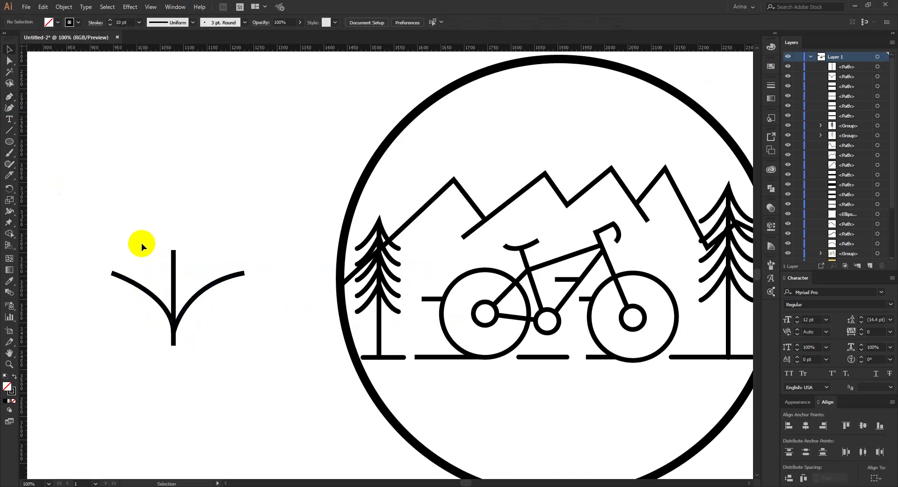
pyautogui.moveTo(124, 238); pyautogui.dragTo(203, 388)
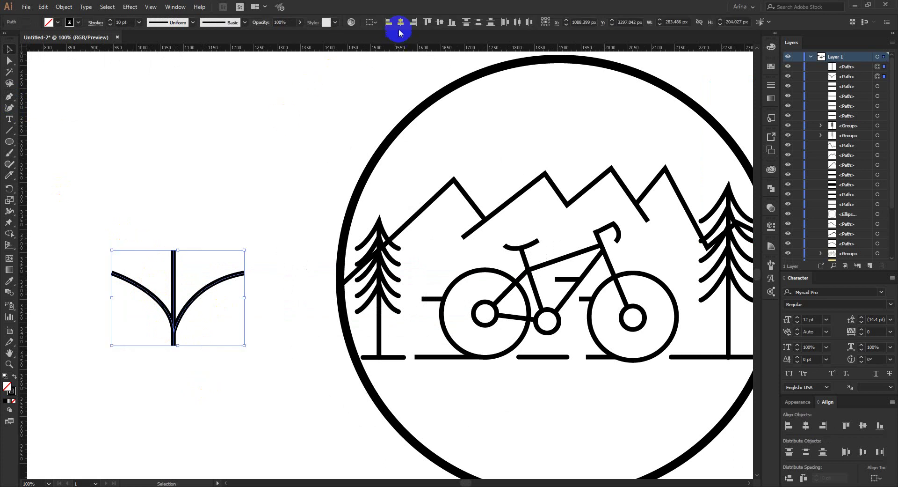
pyautogui.click(190, 262)
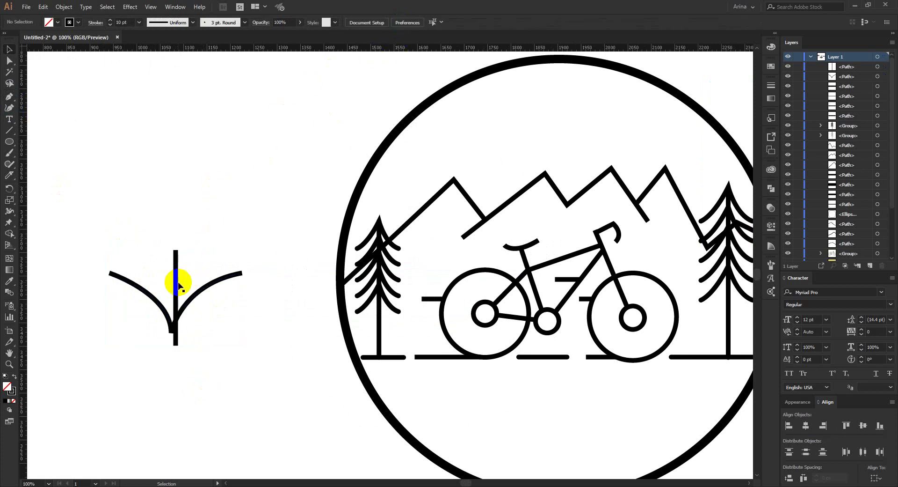
# Move the vertical stem back over the point where the curved blades meet and fine-tune its position.
pyautogui.moveTo(175, 286); pyautogui.dragTo(171, 287)
pyautogui.moveTo(203, 353); pyautogui.dragTo(129, 321)
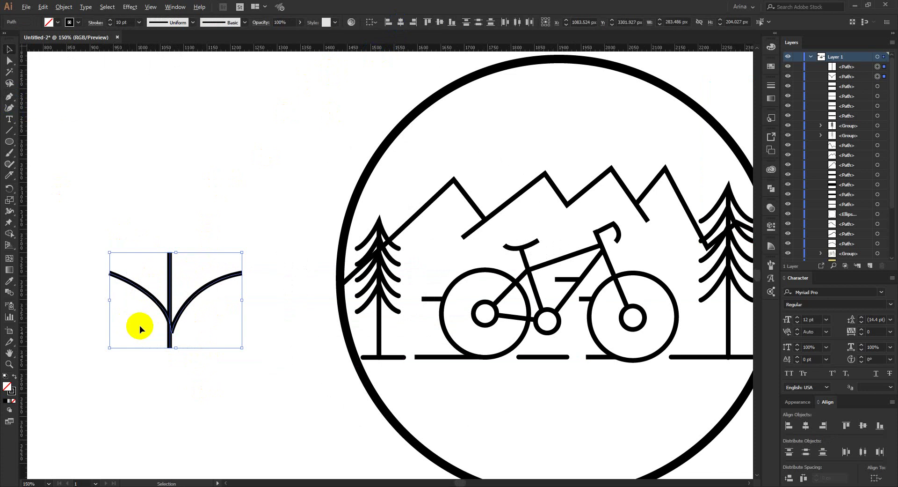
pyautogui.scroll(3, 139, 325)
pyautogui.click(285, 351)
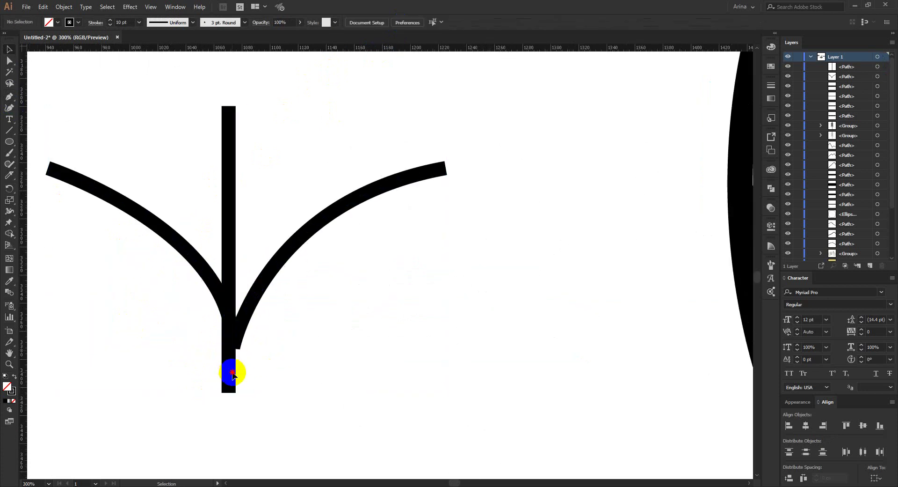
pyautogui.moveTo(233, 373); pyautogui.dragTo(166, 324)
# Switch to Outline view and move the curved blades' lower anchor point exactly onto the vertical stem.
pyautogui.click(150, 6)
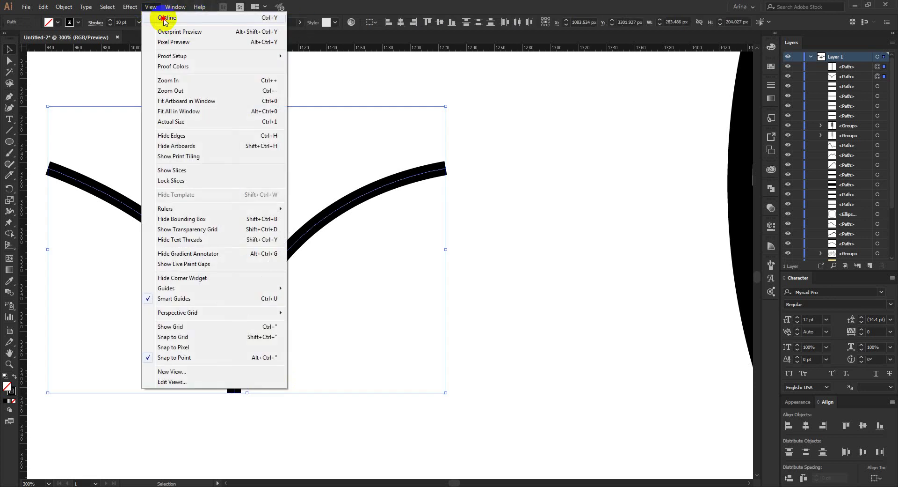
pyautogui.click(164, 18)
pyautogui.scroll(4, 225, 368)
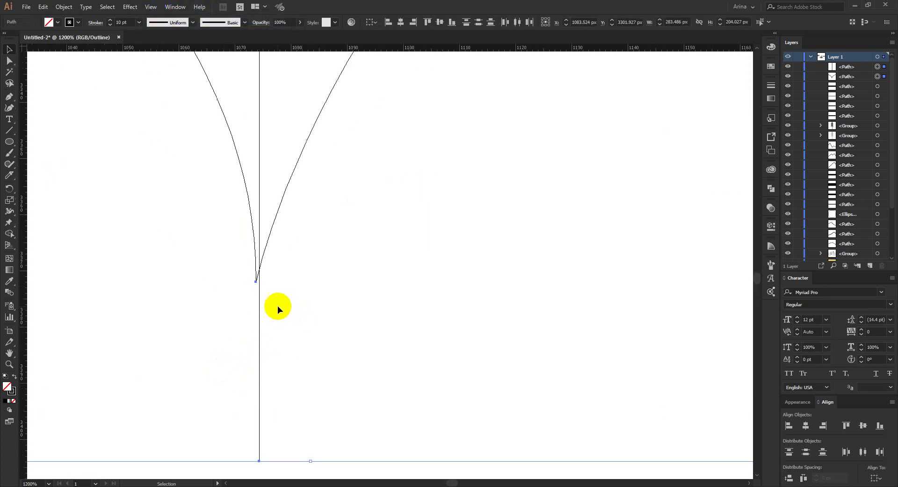
pyautogui.press('a')
pyautogui.moveTo(257, 281); pyautogui.dragTo(258, 282)
pyautogui.scroll(-4, 295, 293)
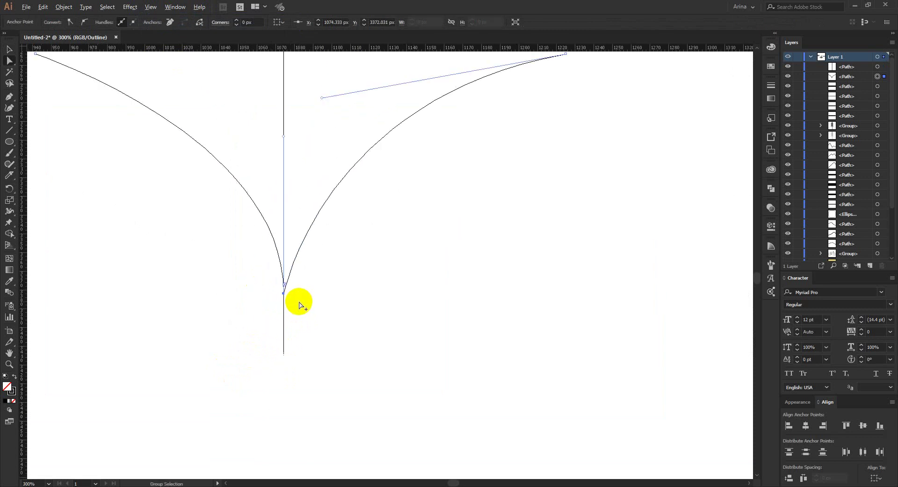
# Return to Preview view and use the Shape Builder to remove the stem section below where the curved blades meet.
pyautogui.press('v')
pyautogui.moveTo(346, 343); pyautogui.dragTo(221, 247)
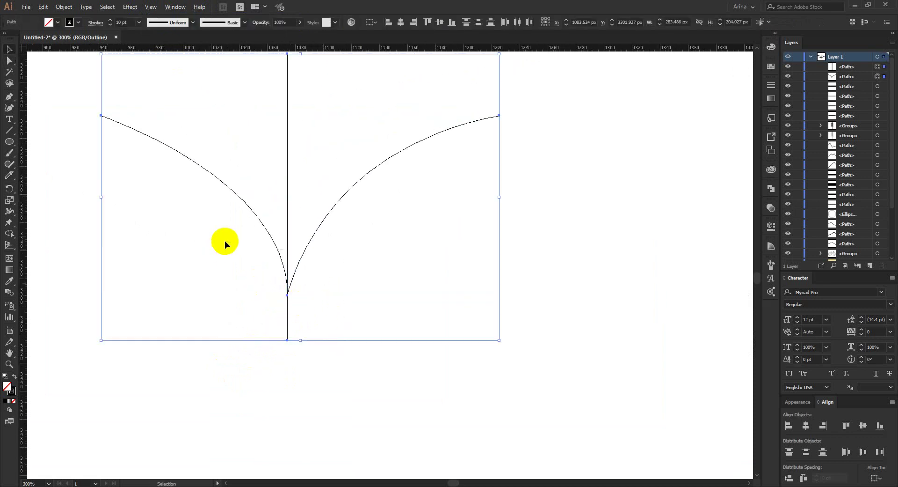
pyautogui.click(150, 7)
pyautogui.click(158, 16)
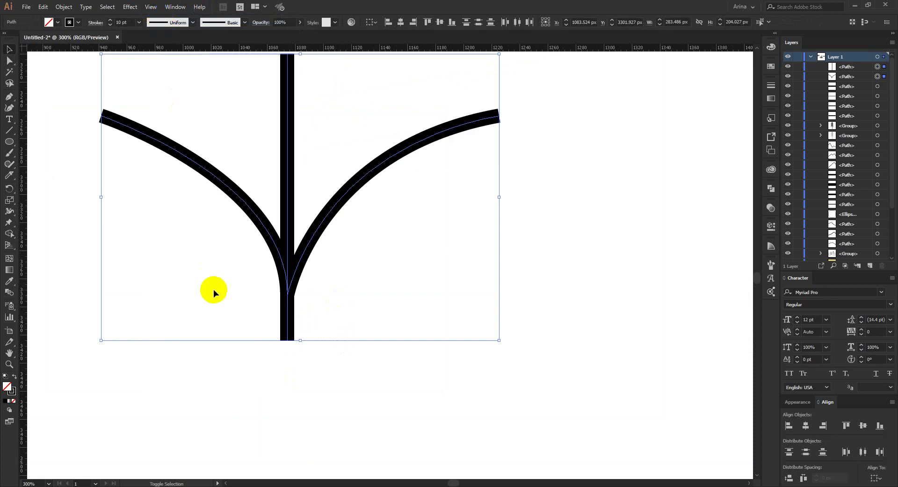
pyautogui.hotkey('shift', 'm')
pyautogui.keyDown('alt'); pyautogui.click(287, 321); pyautogui.keyUp('alt')
pyautogui.press('v')
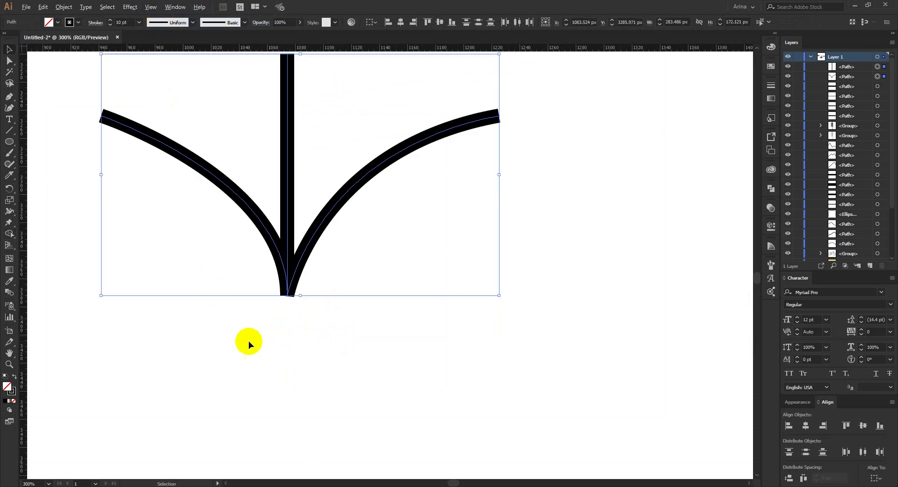
# Group the curved grass blades and the vertical stem into one grass tuft.
pyautogui.scroll(-3, 248, 341)
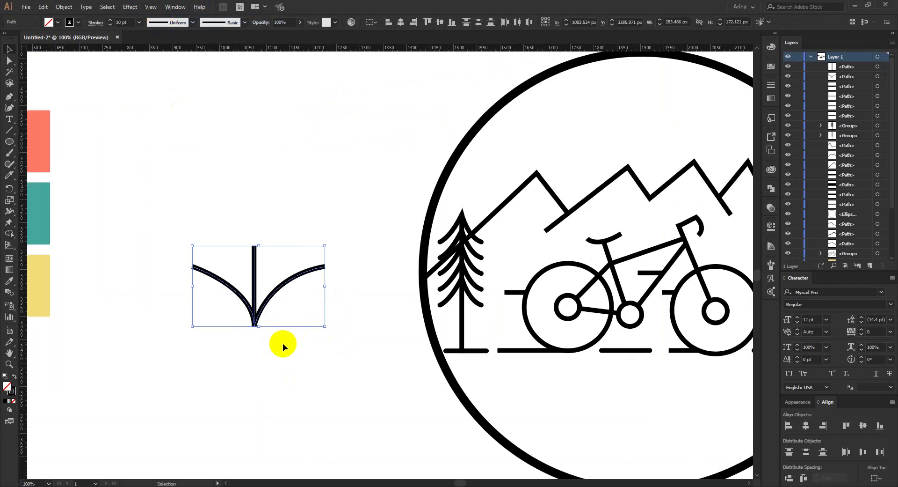
pyautogui.moveTo(289, 354); pyautogui.dragTo(182, 243)
pyautogui.press('a')
pyautogui.press('v')
pyautogui.hotkey('ctrl', 'g')
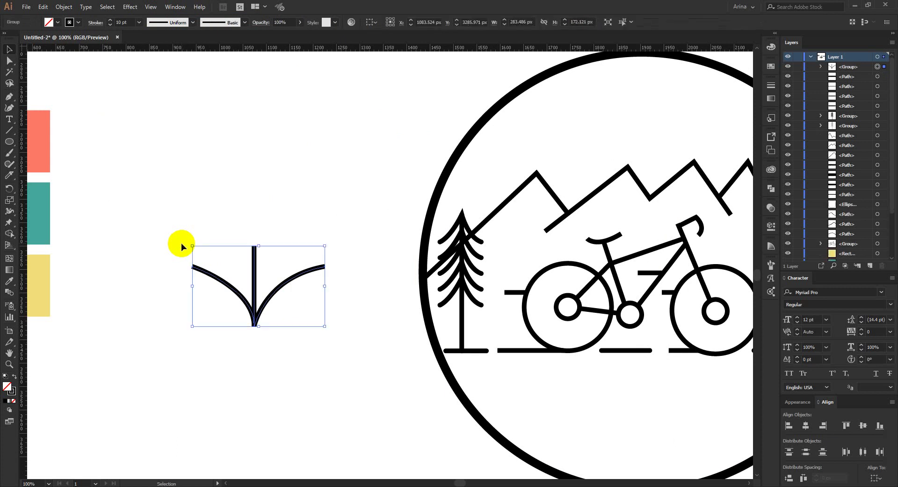
# Scale down the grass tuft and place three copies of it along the lower edge of the circle.
pyautogui.scroll(-1, 181, 243)
pyautogui.moveTo(228, 277); pyautogui.dragTo(407, 365)
pyautogui.moveTo(412, 333); pyautogui.dragTo(491, 398)
pyautogui.click(285, 409)
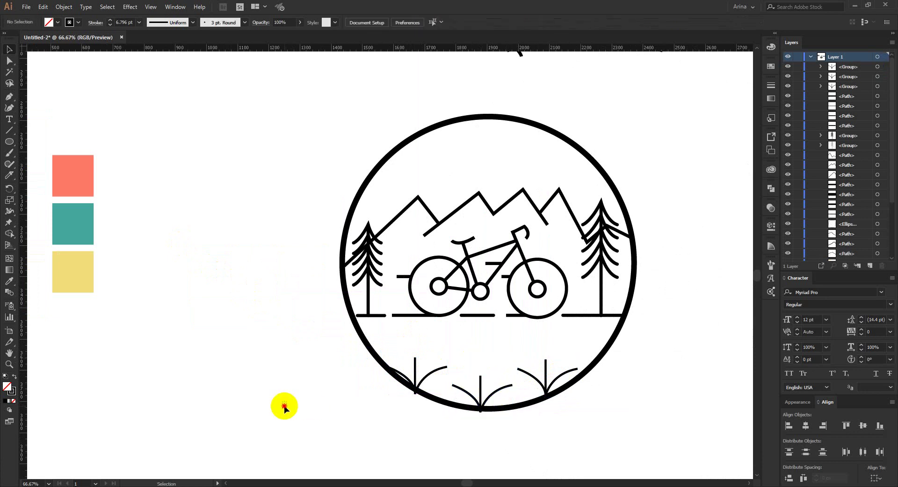
# Match the large circle's stroke to the bicycle wheel's 10 pt stroke with the Eyedropper, then deselect it.
pyautogui.scroll(1, 533, 338)
pyautogui.scroll(-1, 321, 313)
pyautogui.click(393, 338)
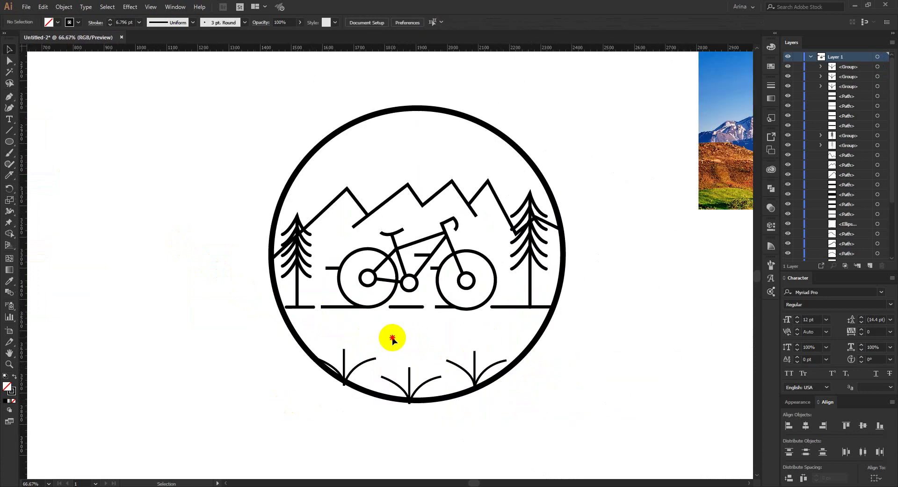
pyautogui.click(298, 339)
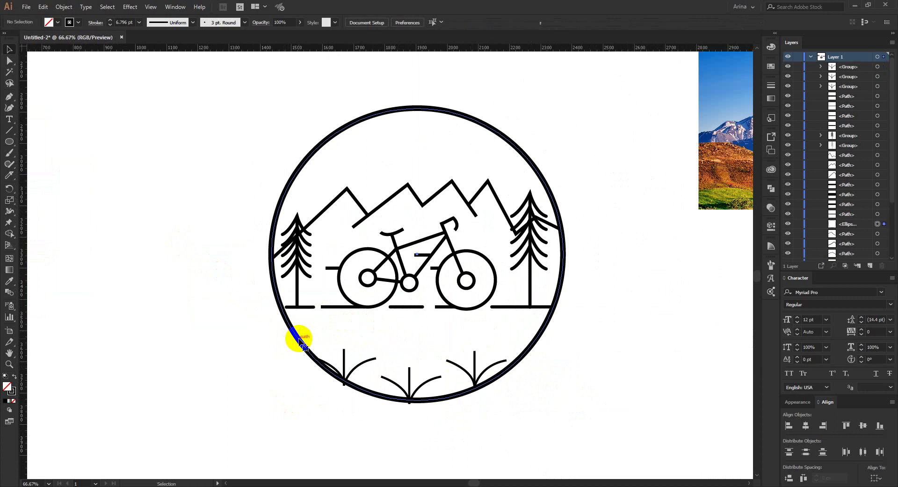
pyautogui.press('i')
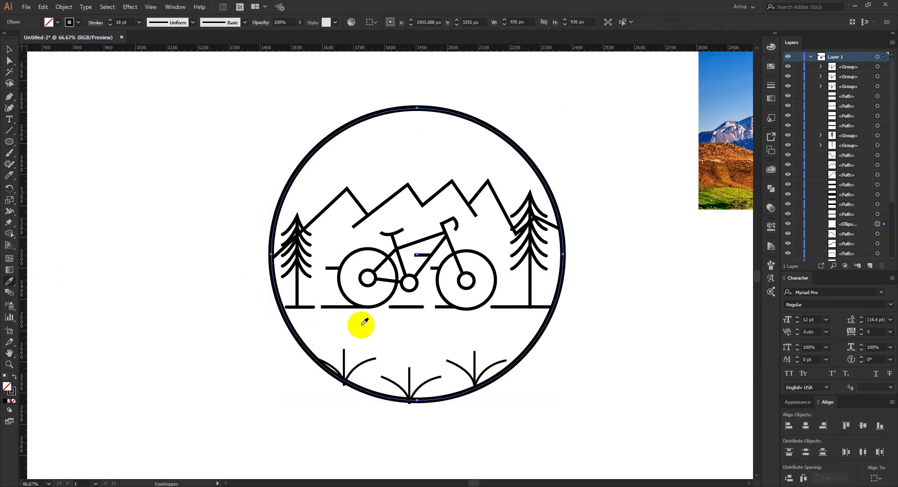
pyautogui.click(388, 297)
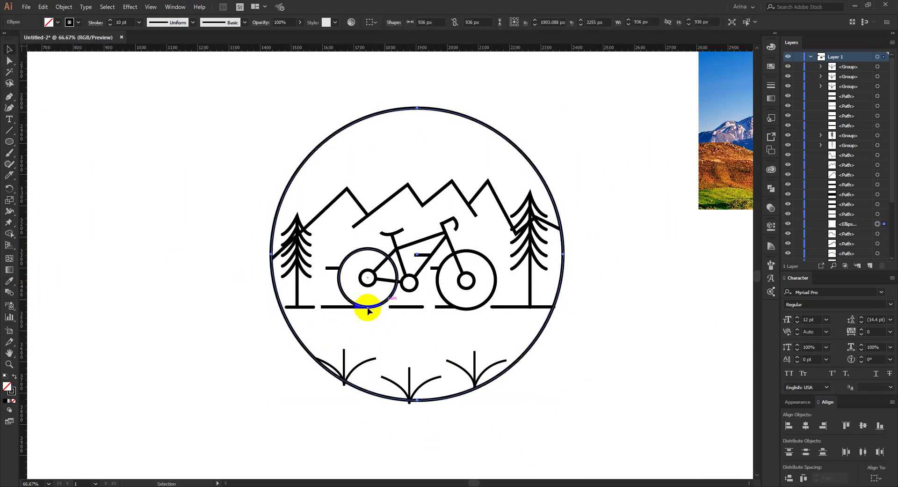
pyautogui.press('v')
pyautogui.click(191, 326)
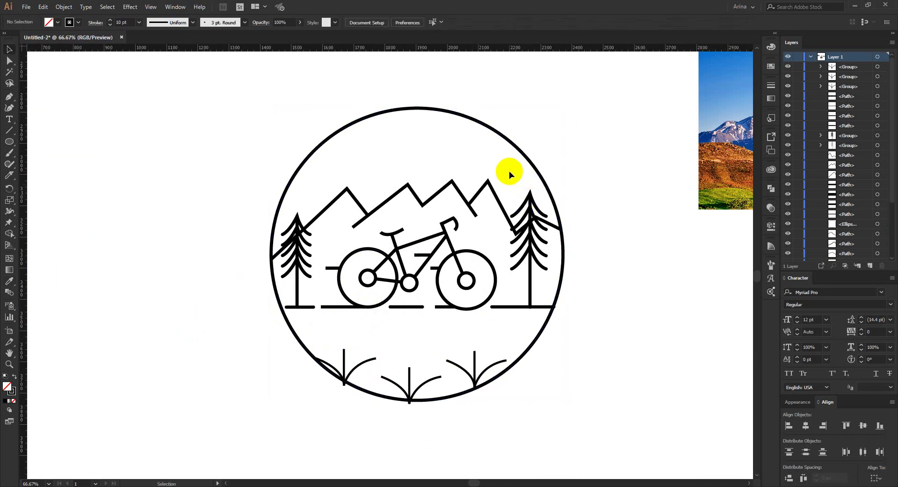
# Select the badge artwork except the grass and remove the mountain line piece inside the right tree's trunk with Shape Builder.
pyautogui.scroll(2, 539, 198)
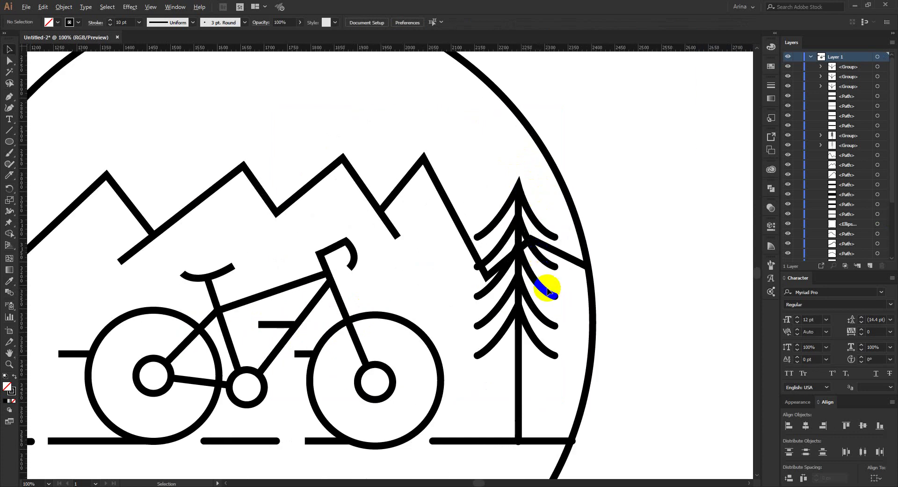
pyautogui.scroll(-1, 548, 289)
pyautogui.moveTo(122, 197); pyautogui.dragTo(608, 424)
pyautogui.hotkey('shift', 'm')
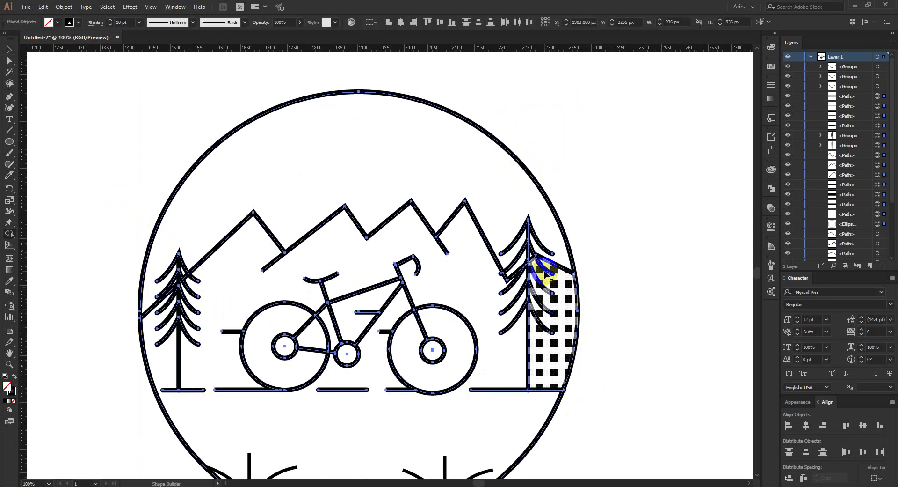
pyautogui.scroll(1, 540, 258)
pyautogui.scroll(3, 542, 260)
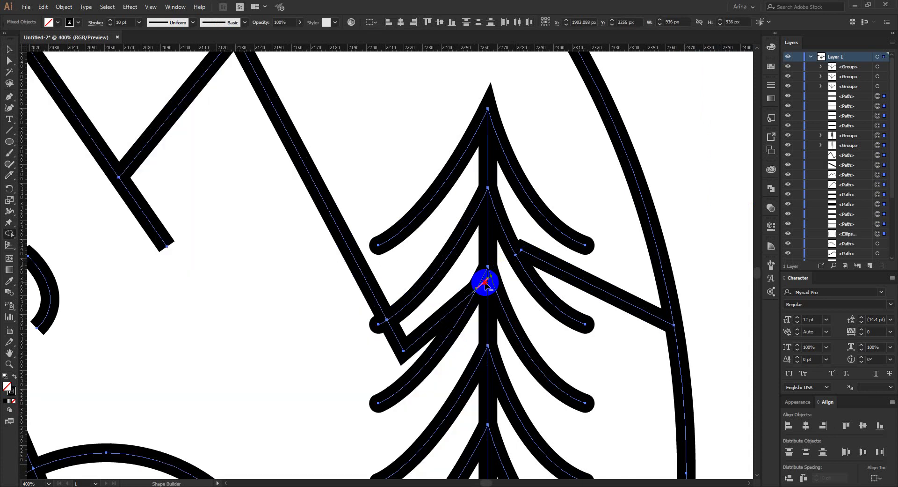
pyautogui.keyDown('alt'); pyautogui.click(485, 282); pyautogui.keyUp('alt')
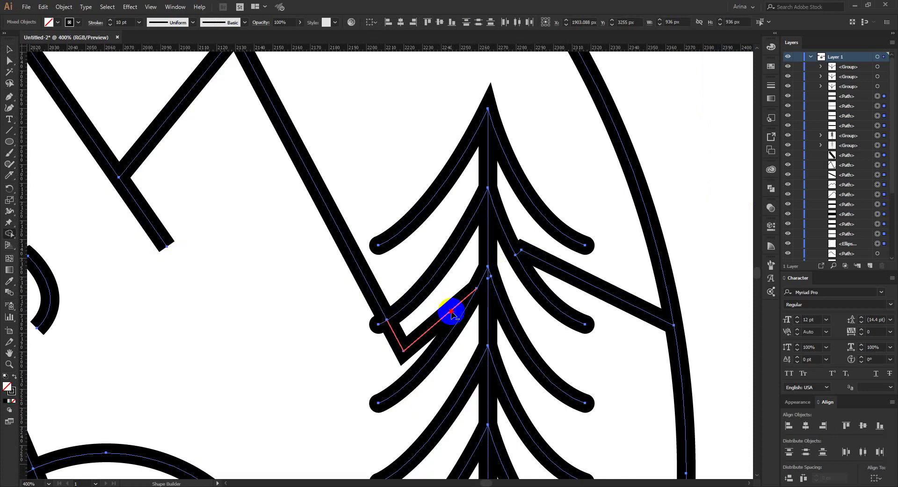
# Try to erase the mountain line segment running through the left-hand branches of the right tree with Shape Builder.
pyautogui.keyDown('alt'); pyautogui.click(451, 313); pyautogui.keyUp('alt')
pyautogui.keyDown('alt'); pyautogui.click(445, 315); pyautogui.keyUp('alt')
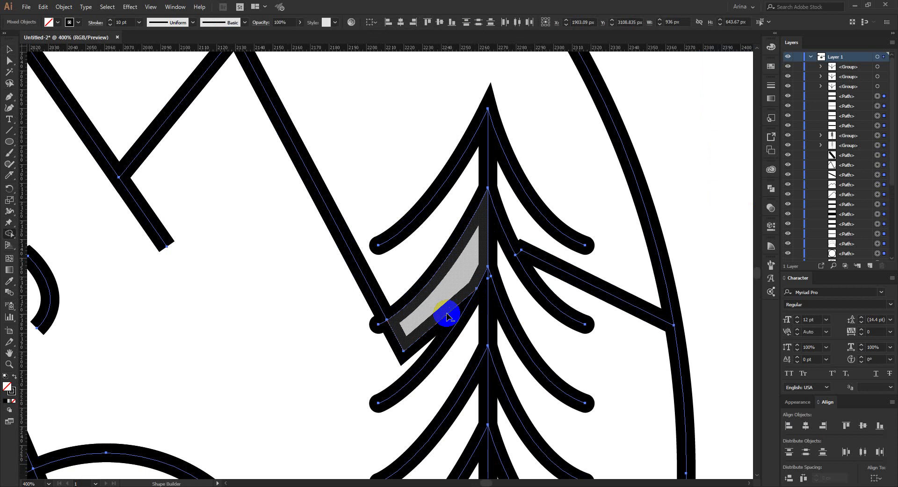
pyautogui.keyDown('alt'); pyautogui.click(447, 315); pyautogui.keyUp('alt')
pyautogui.scroll(-1, 527, 278)
pyautogui.scroll(-2, 619, 289)
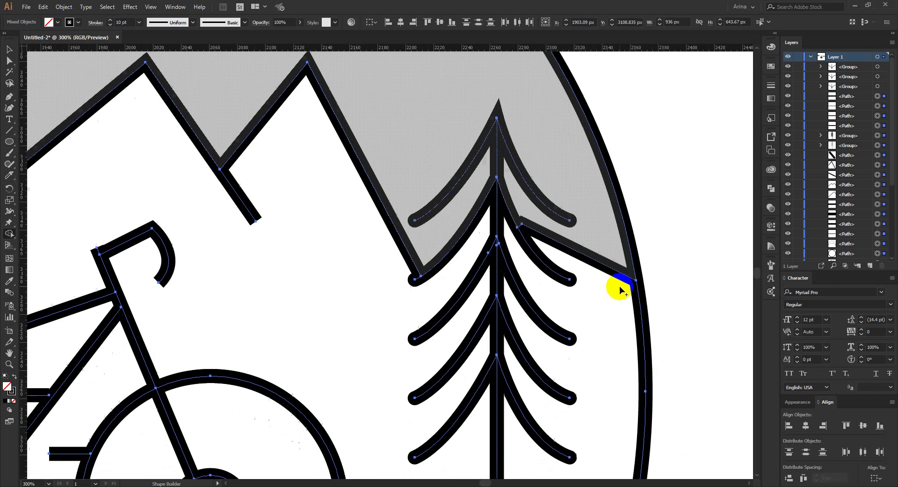
pyautogui.scroll(-3, 620, 289)
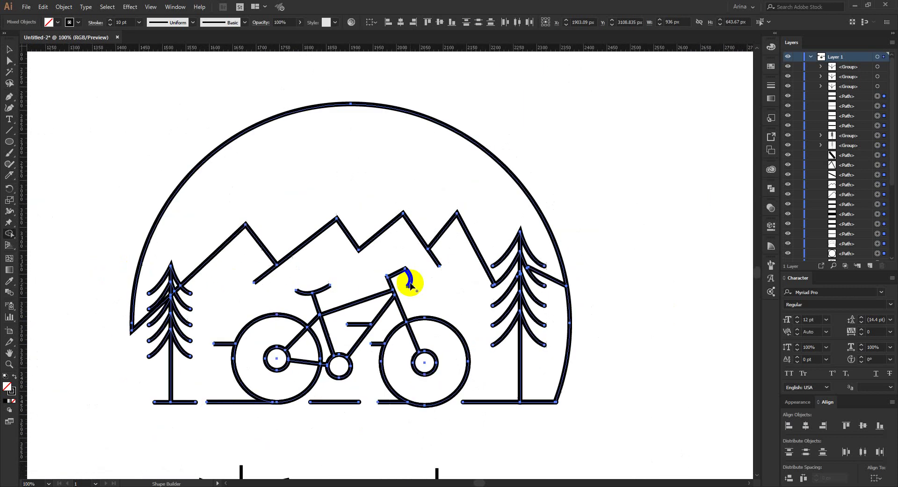
# Try to erase the mountain line piece crossing the upper right branches of the left tree.
pyautogui.scroll(4, 161, 301)
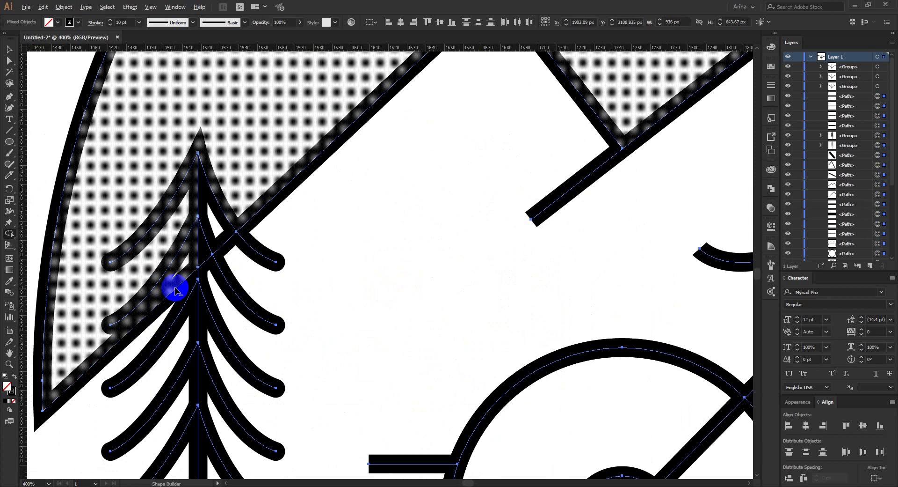
pyautogui.keyDown('alt'); pyautogui.click(221, 246); pyautogui.keyUp('alt')
pyautogui.scroll(-2, 374, 285)
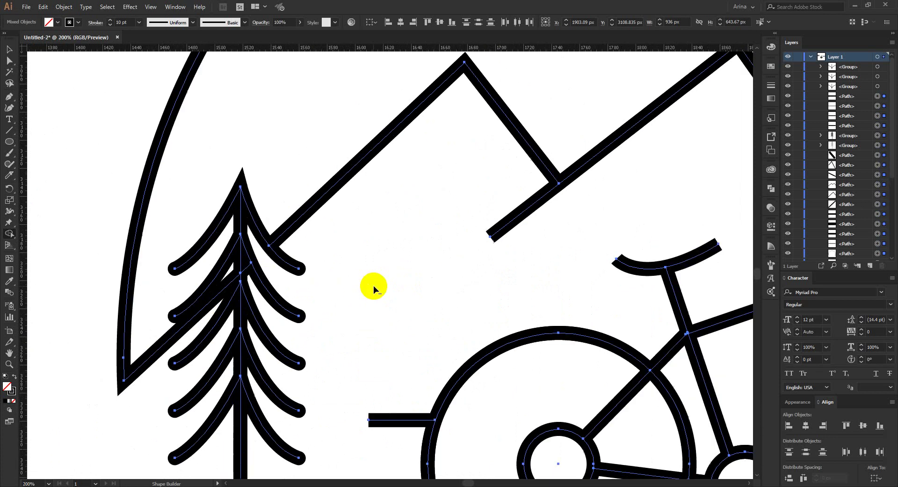
pyautogui.scroll(-2, 373, 285)
pyautogui.scroll(-1, 369, 284)
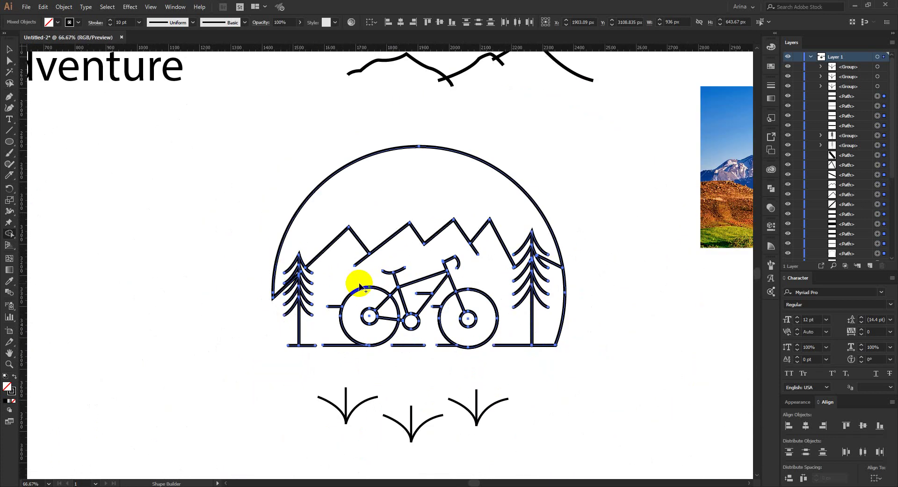
# Undo the Shape Builder removals back to the complete badge circle and deselect the artwork.
pyautogui.press('v')
pyautogui.hotkey('ctrl', 'z')
pyautogui.hotkey('ctrl', 'z')
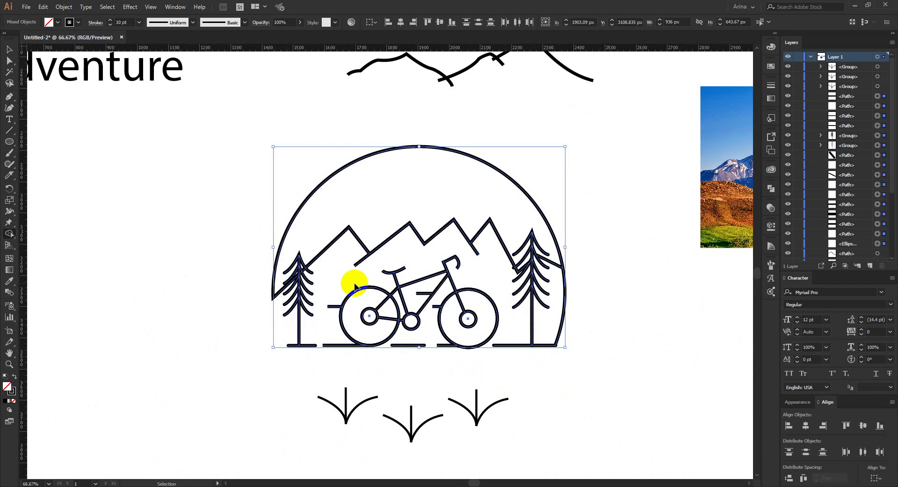
pyautogui.press('v')
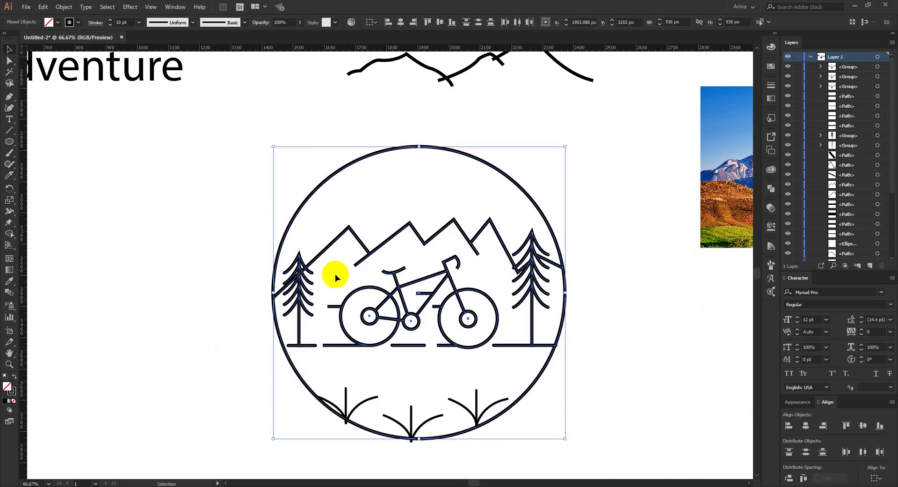
pyautogui.click(342, 274)
# Scale the left tree down to about 83 × 273 px, keeping its base on the ground line.
pyautogui.scroll(1, 342, 274)
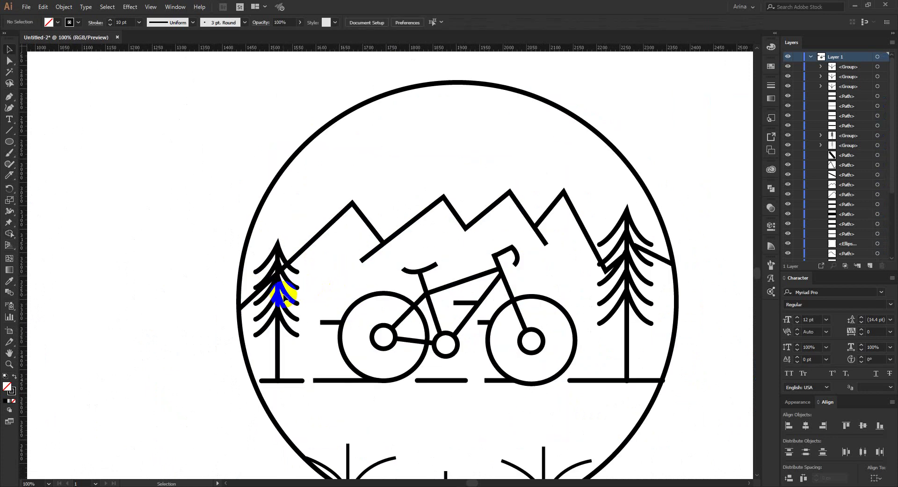
pyautogui.click(279, 246)
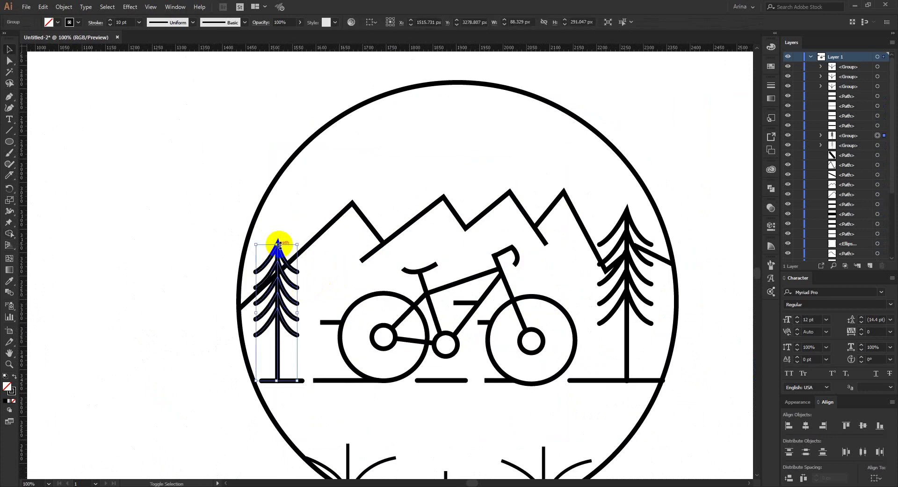
pyautogui.moveTo(278, 243); pyautogui.dragTo(277, 253)
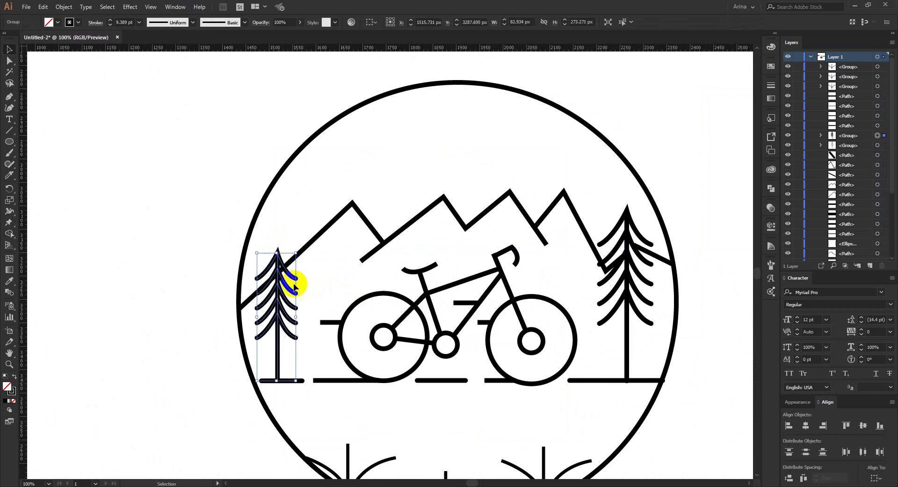
pyautogui.scroll(2, 266, 302)
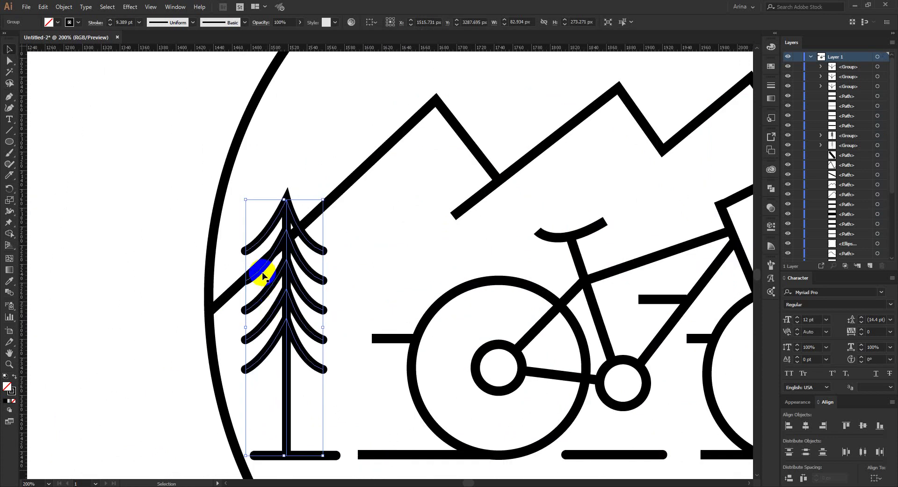
pyautogui.click(249, 265)
# Select the badge artwork except the grass and erase the mountain line segment through the right tree's left-hand branches with Shape Builder.
pyautogui.scroll(-2, 249, 264)
pyautogui.scroll(-1, 257, 258)
pyautogui.moveTo(180, 182); pyautogui.dragTo(606, 364)
pyautogui.hotkey('shift', 'm')
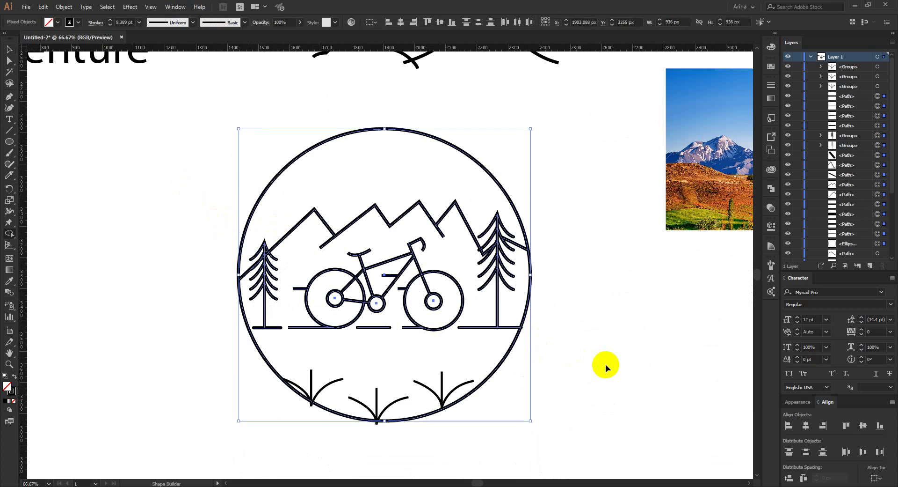
pyautogui.scroll(5, 498, 243)
pyautogui.click(492, 246)
pyautogui.moveTo(491, 245); pyautogui.dragTo(467, 259)
pyautogui.keyDown('alt'); pyautogui.click(468, 259); pyautogui.keyUp('alt')
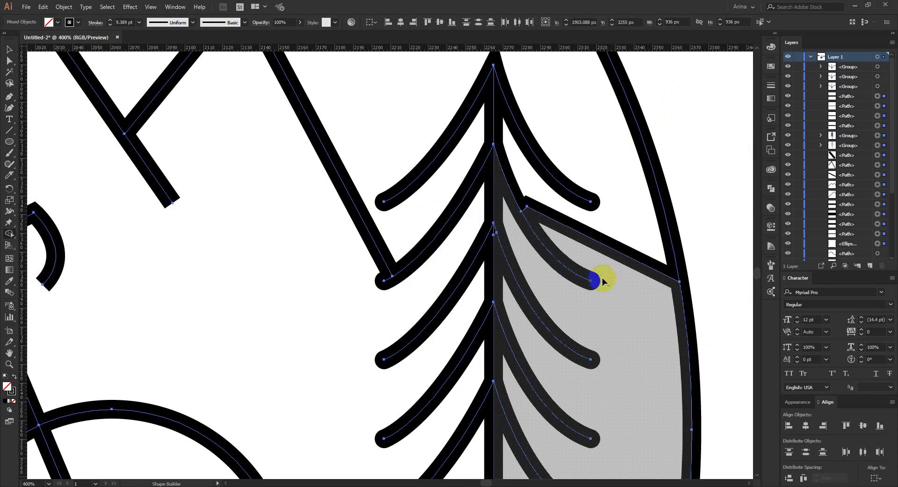
pyautogui.scroll(-3, 613, 280)
pyautogui.scroll(-3, 613, 280)
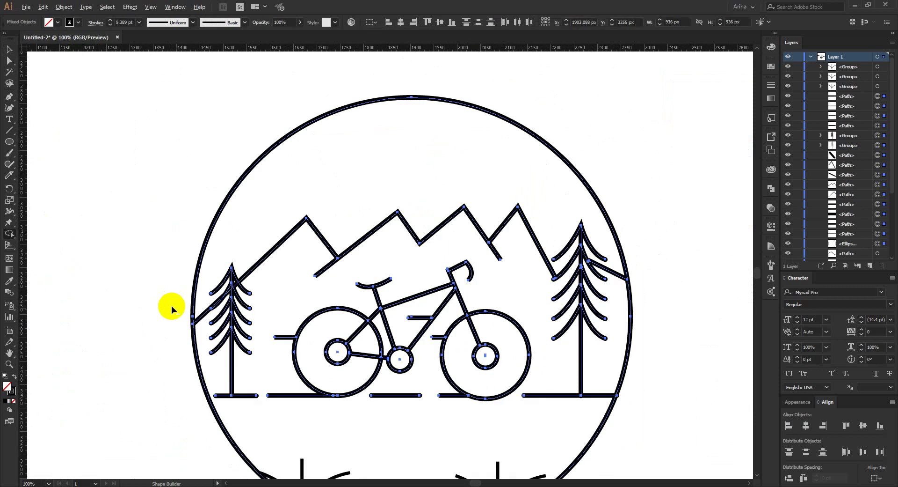
# Erase the mountain line segments between the left tree's branches and the badge circle, then deselect the artwork.
pyautogui.scroll(5, 184, 321)
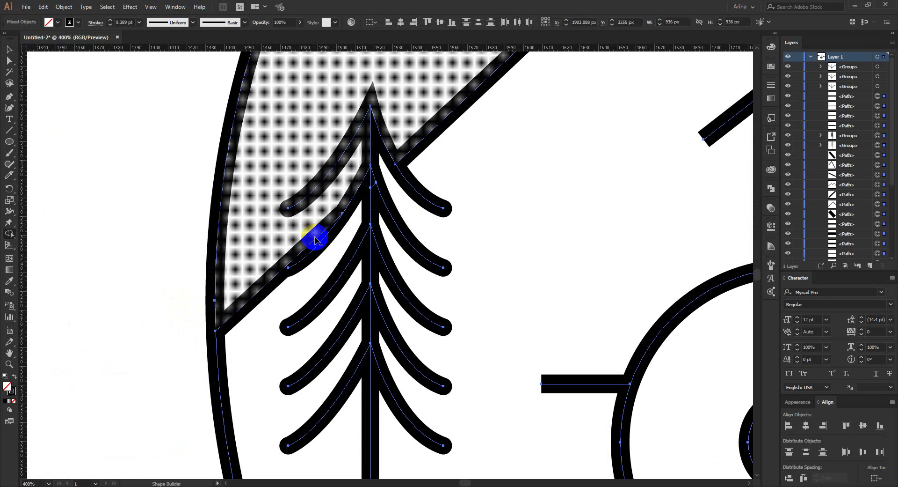
pyautogui.keyDown('alt'); pyautogui.click(316, 238); pyautogui.keyUp('alt')
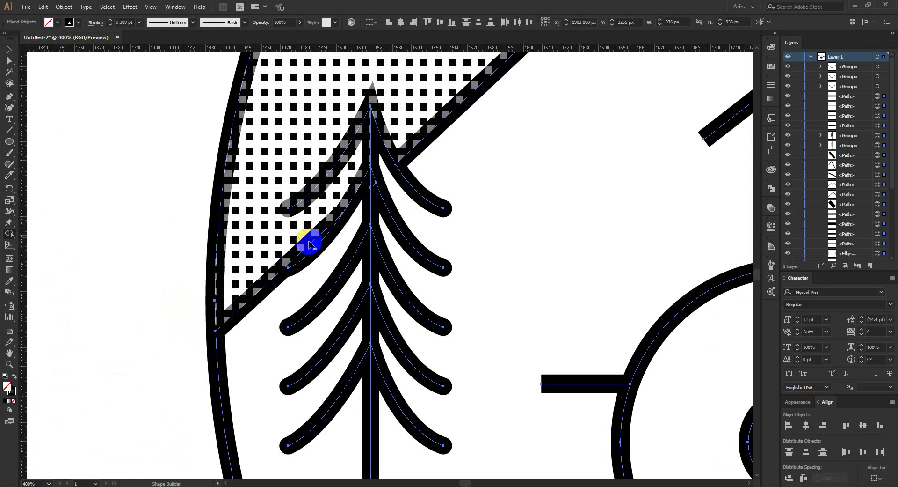
pyautogui.keyDown('alt'); pyautogui.click(290, 262); pyautogui.keyUp('alt')
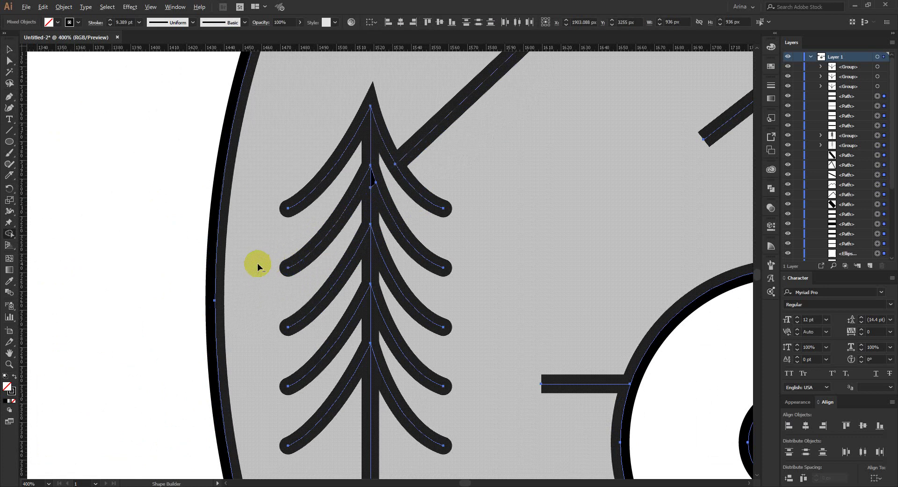
pyautogui.scroll(-3, 251, 263)
pyautogui.scroll(-2, 251, 267)
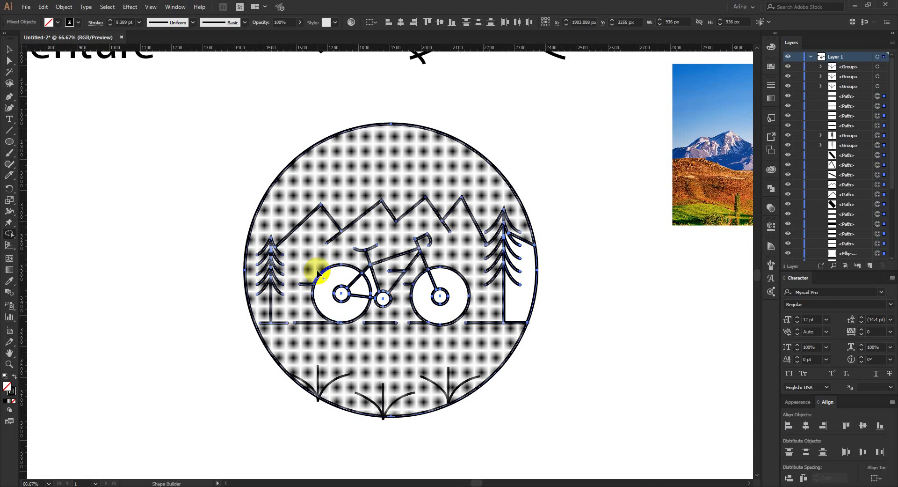
pyautogui.press('v')
pyautogui.click(572, 308)
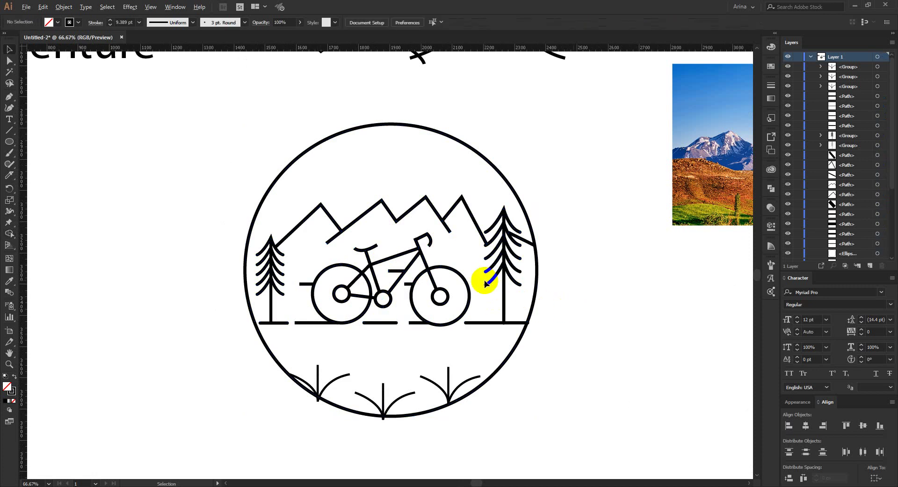
# Draw a straight line about 67 px long with the Pen tool from the left tree's second branch to the badge circle.
pyautogui.scroll(1, 484, 280)
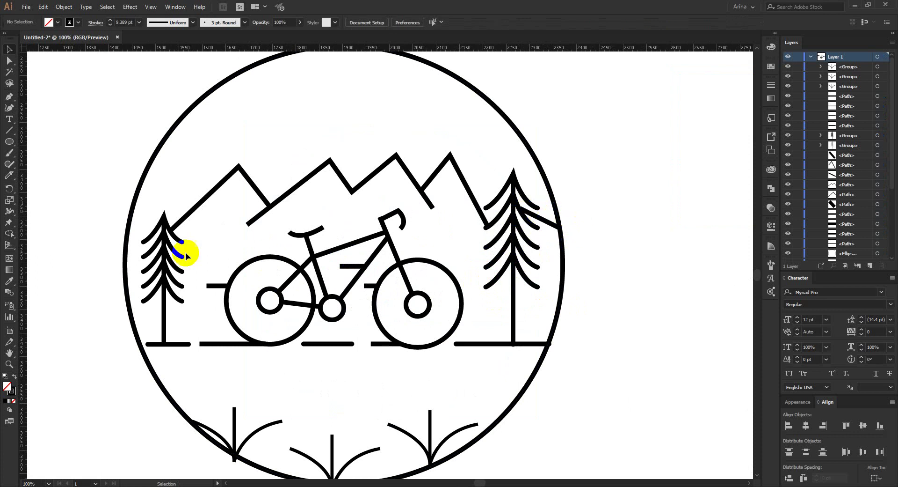
pyautogui.scroll(2, 105, 249)
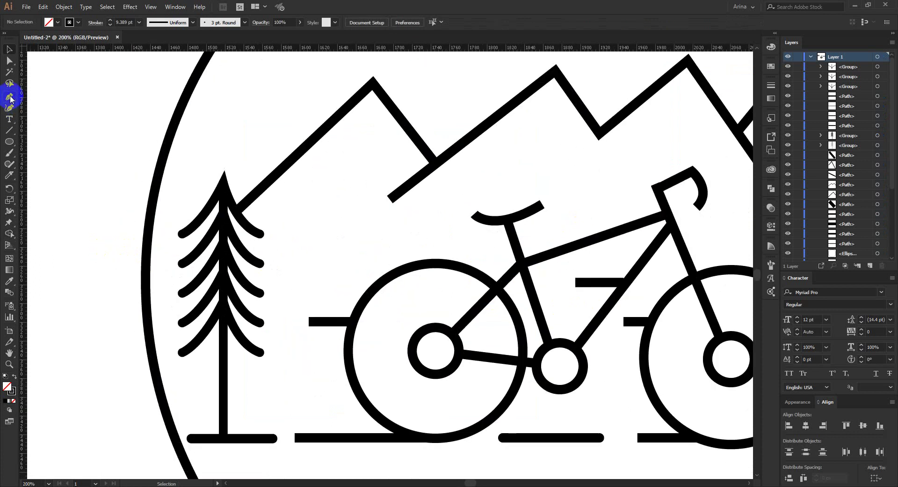
pyautogui.click(9, 97)
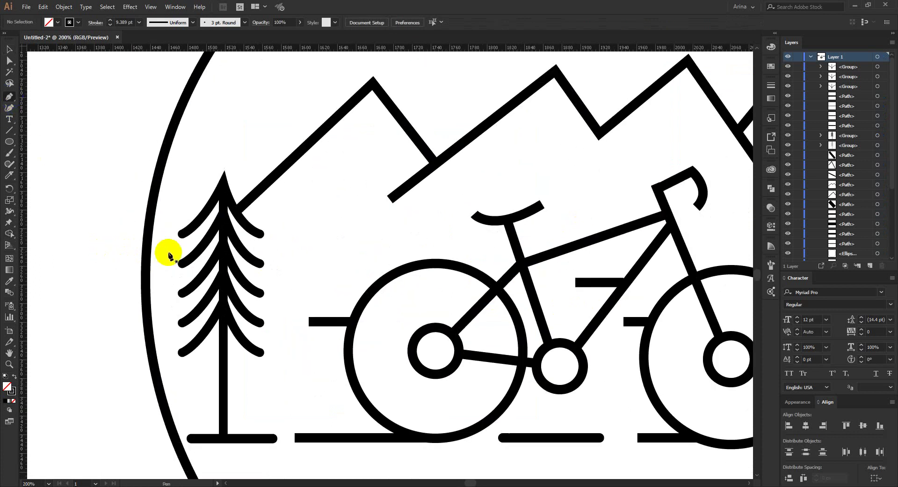
pyautogui.click(205, 242)
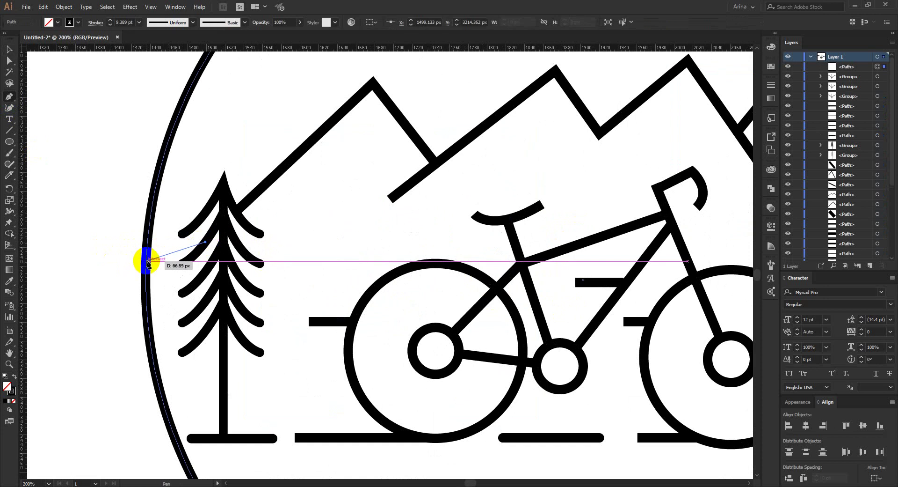
pyautogui.click(147, 259)
pyautogui.press('v')
pyautogui.click(110, 265)
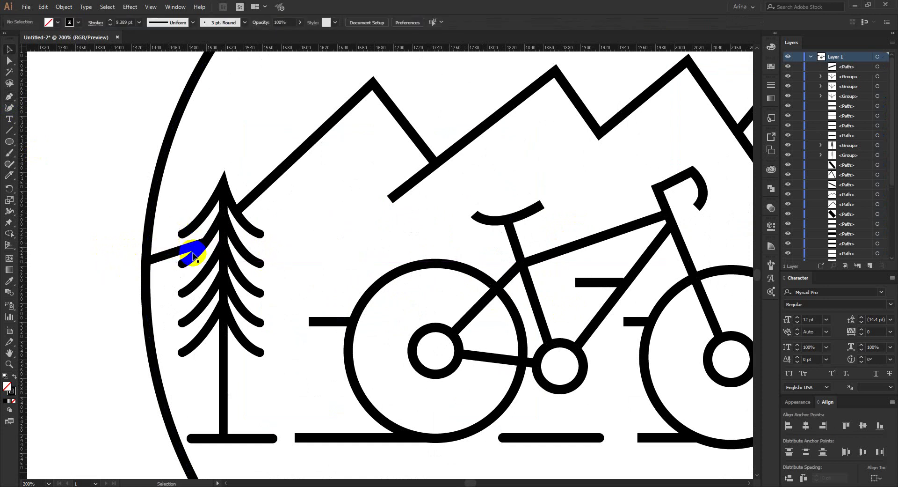
# Draw a circle about 241 px in diameter as a sun overlapping the central mountain peaks.
pyautogui.scroll(-3, 288, 262)
pyautogui.scroll(-1, 287, 262)
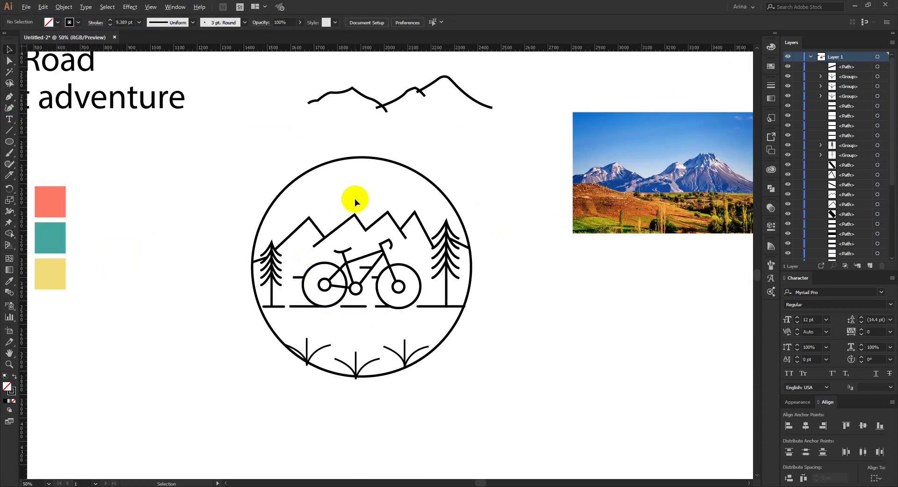
pyautogui.scroll(1, 354, 198)
pyautogui.click(9, 141)
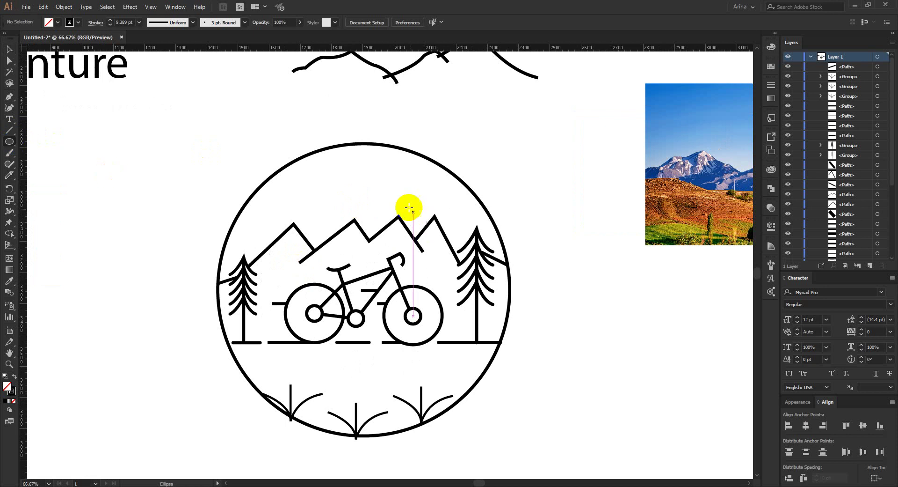
pyautogui.moveTo(350, 178); pyautogui.dragTo(418, 253)
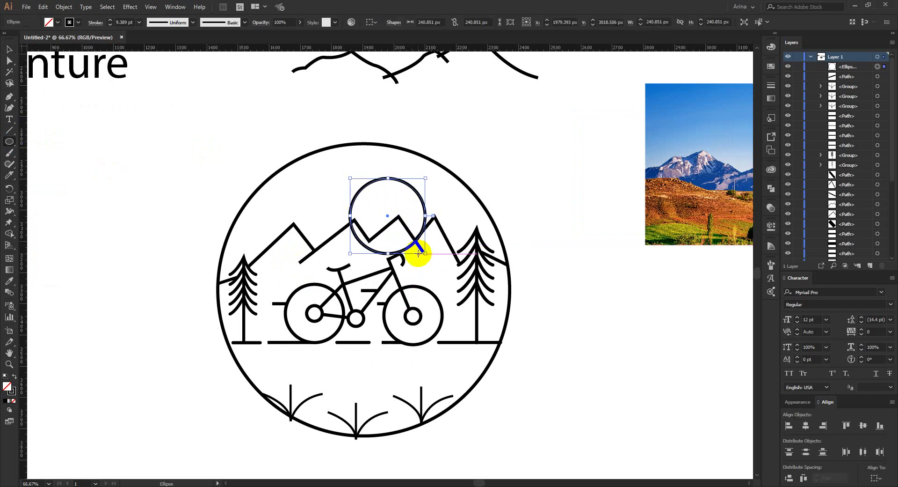
pyautogui.press('m')
pyautogui.press('v')
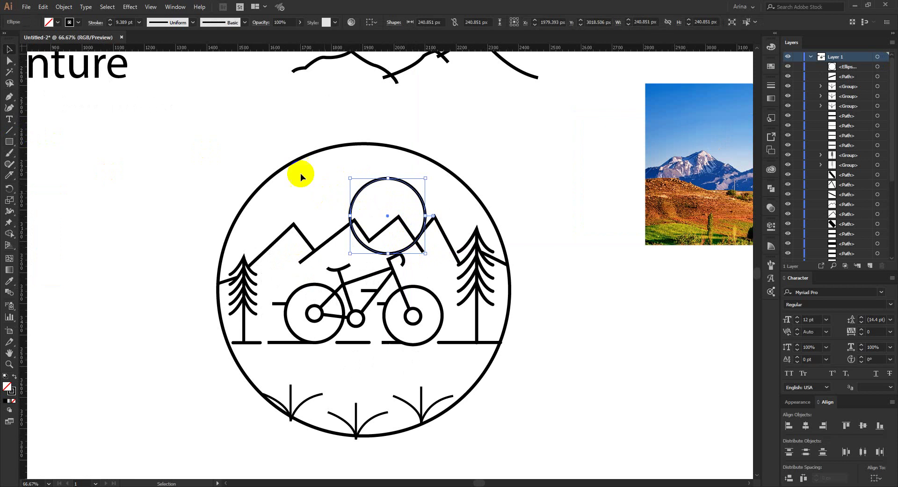
# Select the badge artwork except the grass and erase the parts of the sun circle below the mountain line with Shape Builder, then deselect.
pyautogui.moveTo(224, 136); pyautogui.dragTo(607, 365)
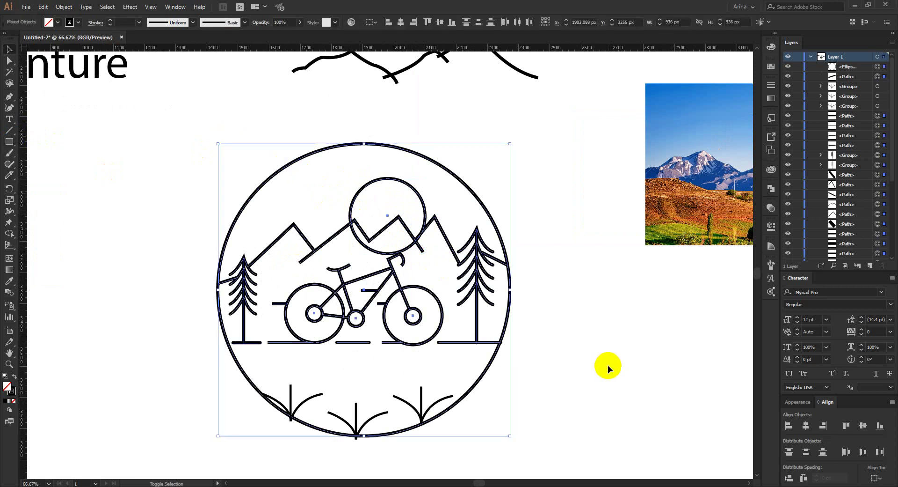
pyautogui.hotkey('shift', 'm')
pyautogui.scroll(2, 407, 239)
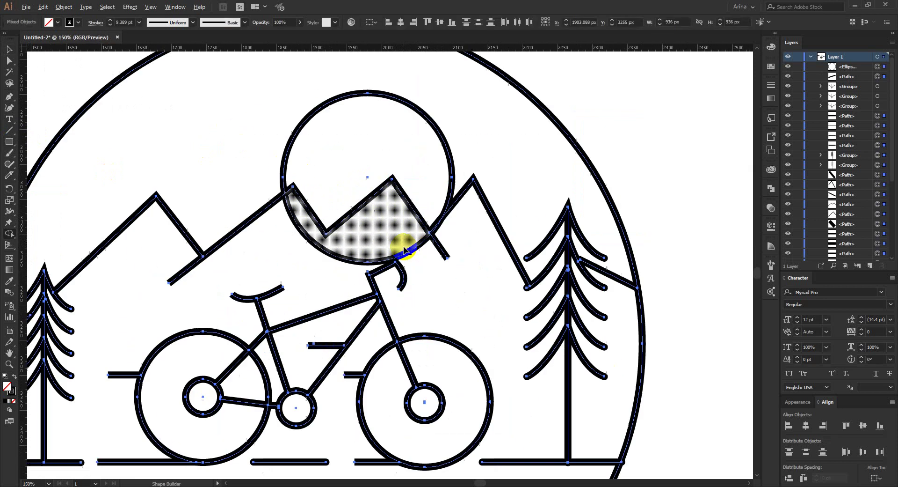
pyautogui.keyDown('alt'); pyautogui.click(435, 230); pyautogui.keyUp('alt')
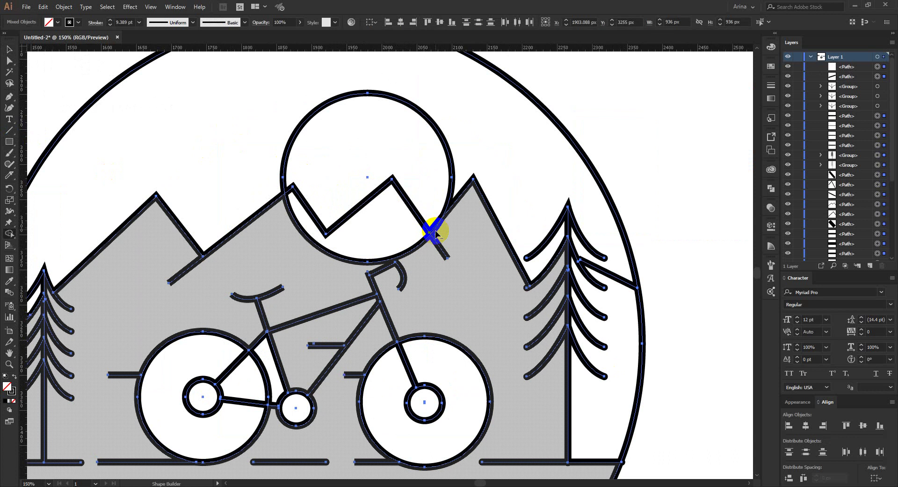
pyautogui.keyDown('alt'); pyautogui.click(421, 247); pyautogui.keyUp('alt')
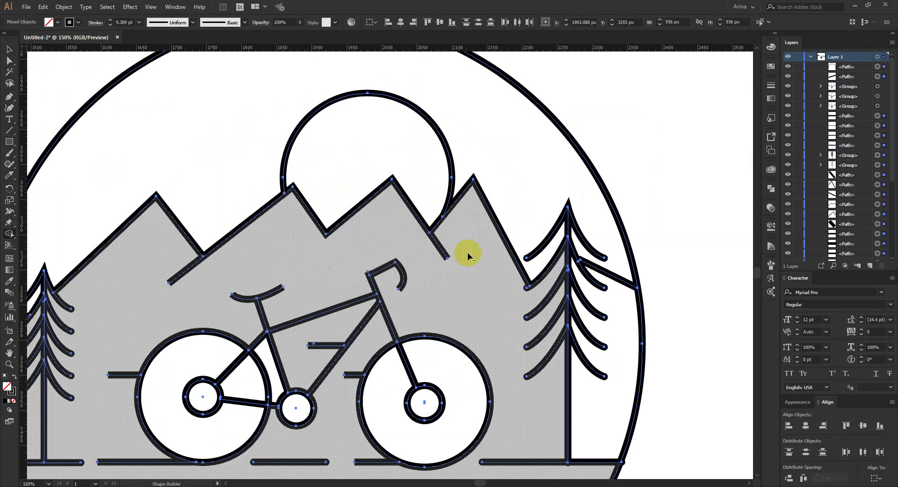
pyautogui.press('v')
pyautogui.click(469, 250)
pyautogui.scroll(-3, 469, 250)
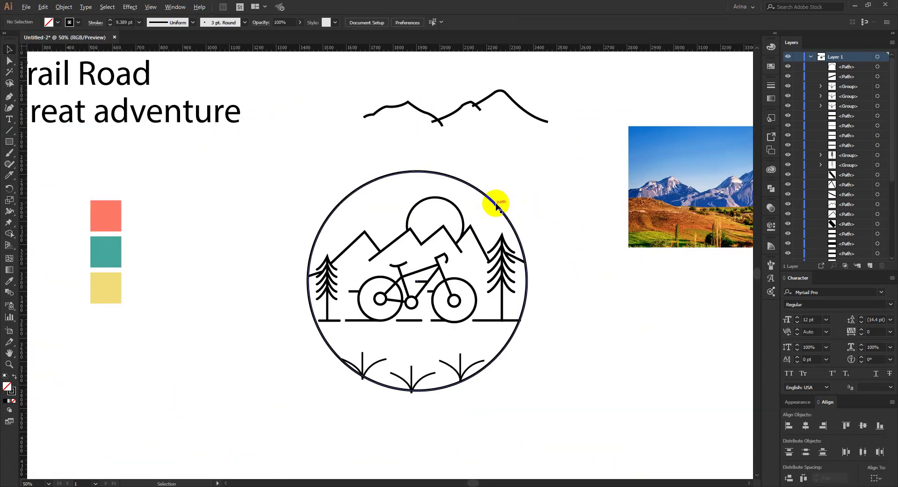
pyautogui.scroll(1, 495, 204)
pyautogui.scroll(-1, 485, 201)
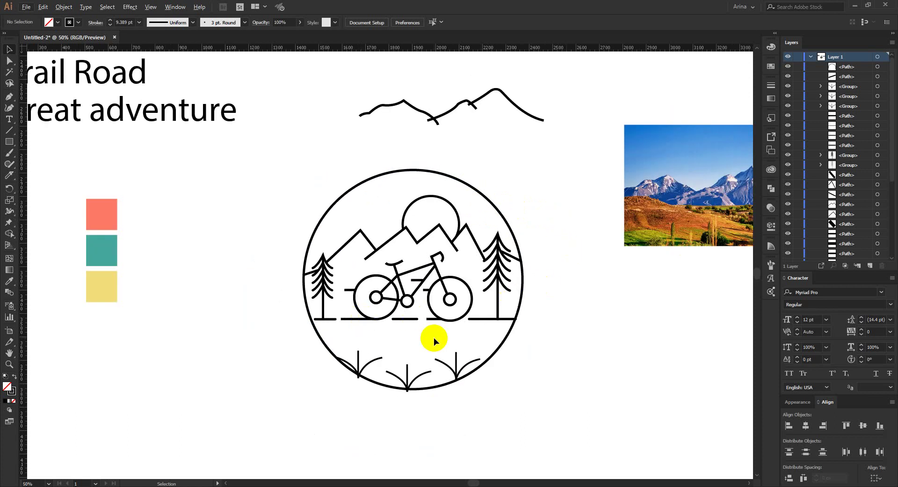
# Duplicate the badge's outer circle in place, in front of the original.
pyautogui.click(375, 178)
pyautogui.click(372, 136)
pyautogui.moveTo(353, 154); pyautogui.dragTo(387, 202)
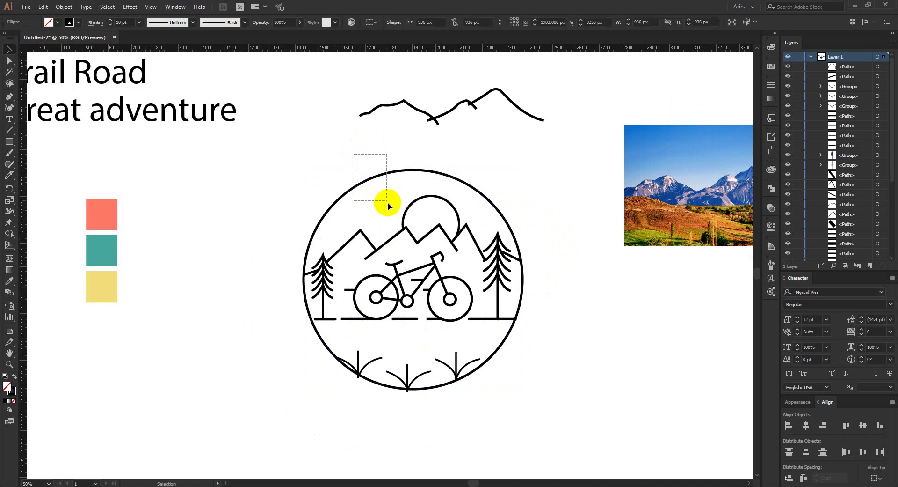
pyautogui.press('a')
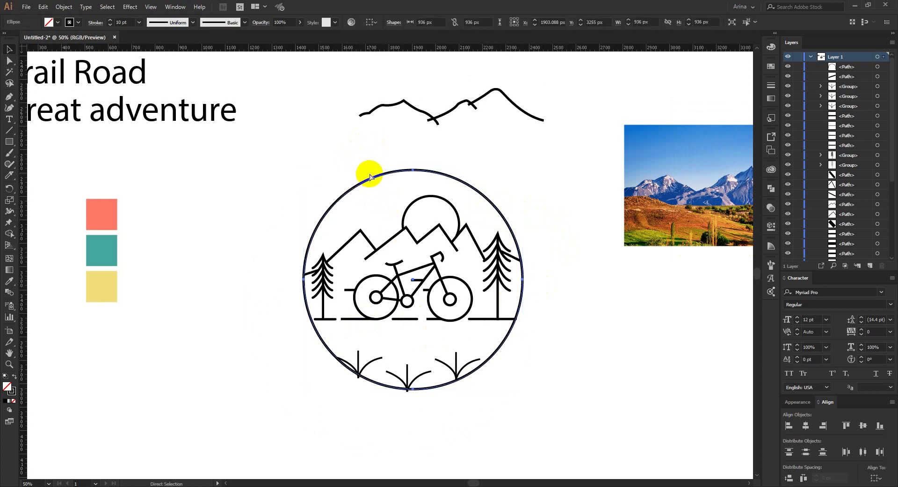
pyautogui.hotkey('ctrl', 'f')
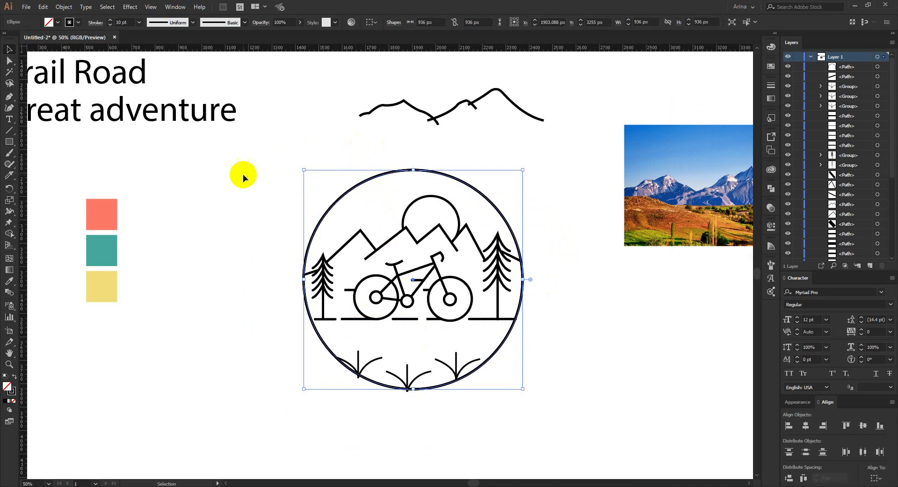
pyautogui.scroll(2, 262, 171)
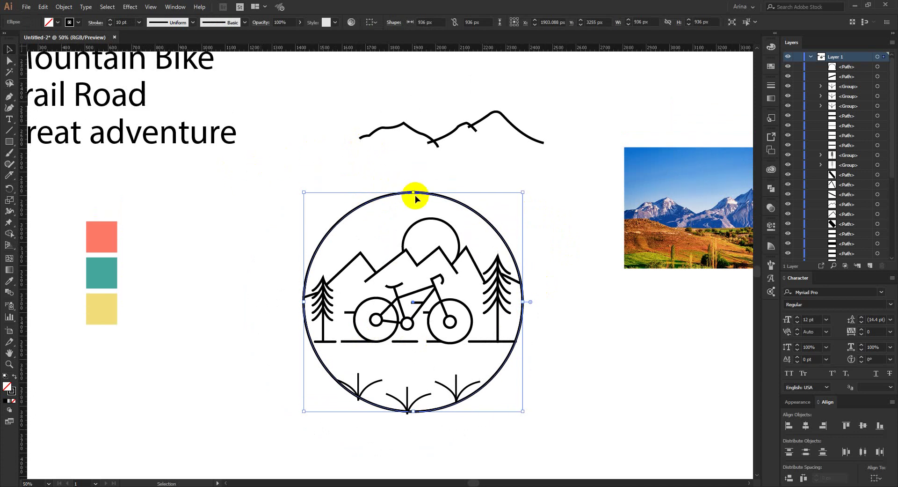
# Cut the "Mountain Bike" text line from above the "Trail Road" line.
pyautogui.click(14, 120)
pyautogui.moveTo(8, 123); pyautogui.dragTo(44, 147)
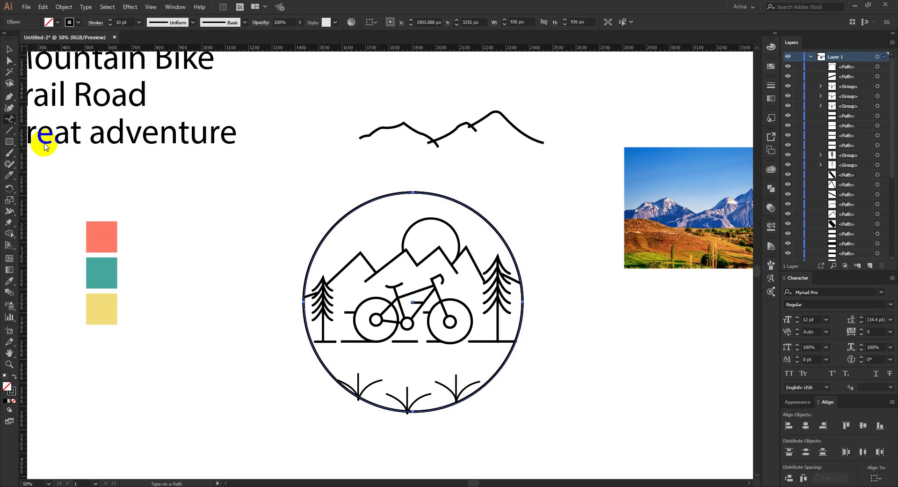
pyautogui.scroll(5, 291, 262)
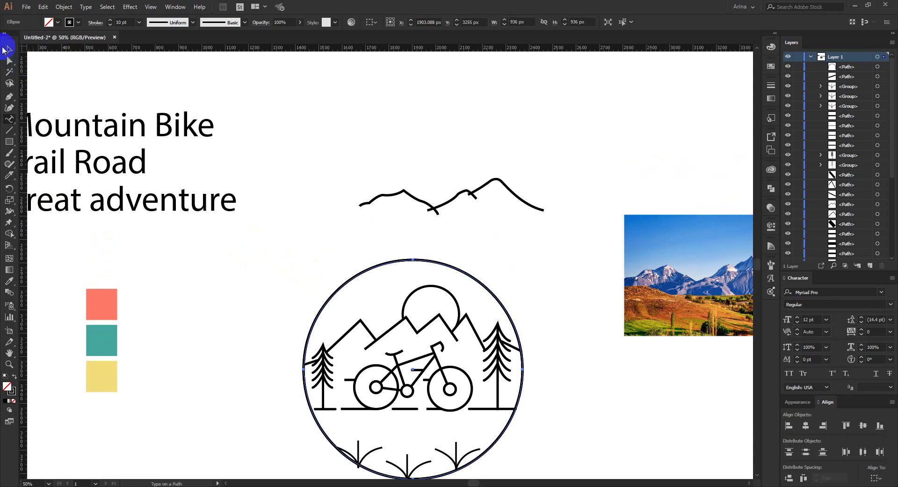
pyautogui.click(6, 48)
pyautogui.click(110, 128)
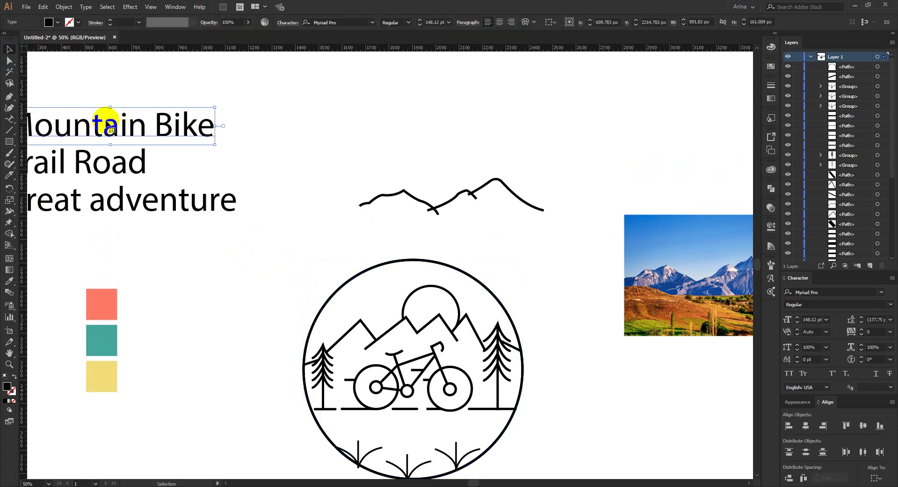
pyautogui.moveTo(110, 128); pyautogui.dragTo(253, 133)
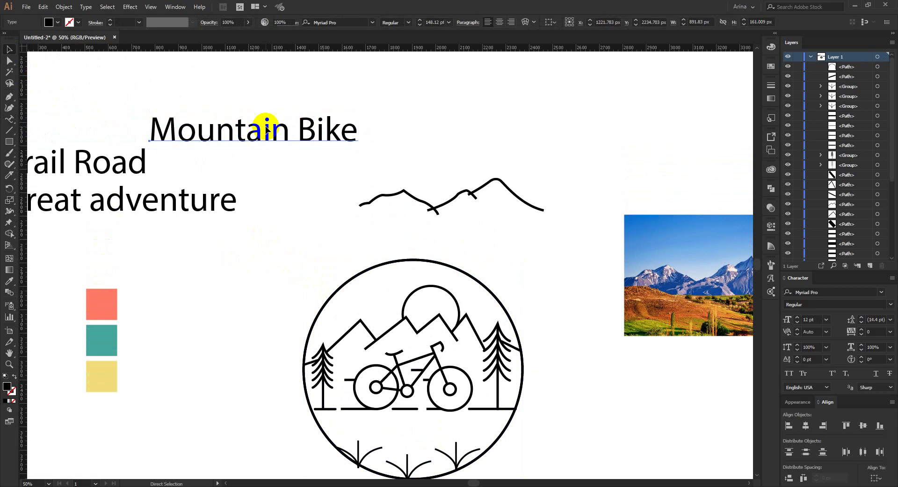
pyautogui.press('Delete')
# Place the text "Mountain Bike" along the duplicated outer circle with the Type on a Path tool.
pyautogui.moveTo(10, 122); pyautogui.dragTo(52, 144)
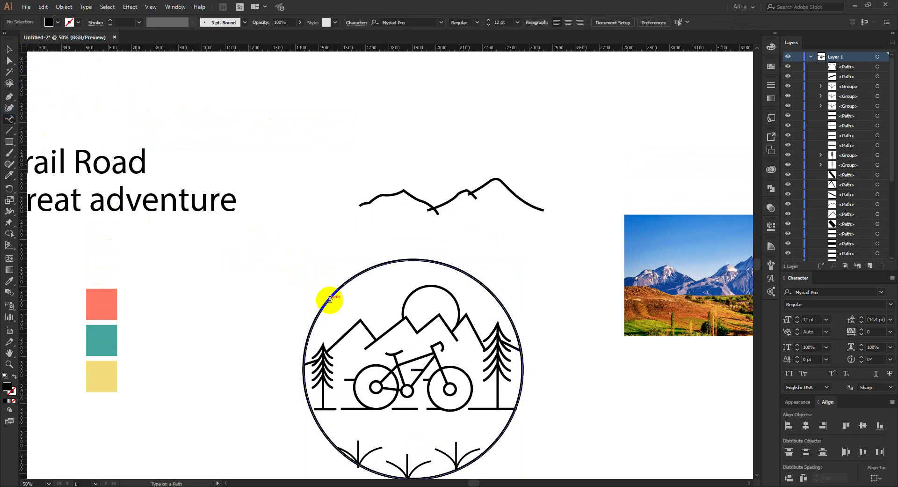
pyautogui.click(330, 298)
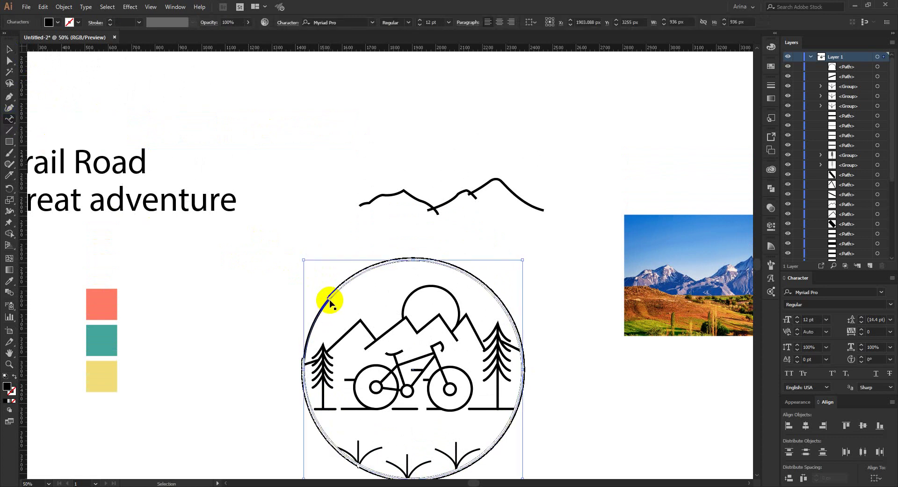
pyautogui.write('Mountain Bike')
pyautogui.click(9, 50)
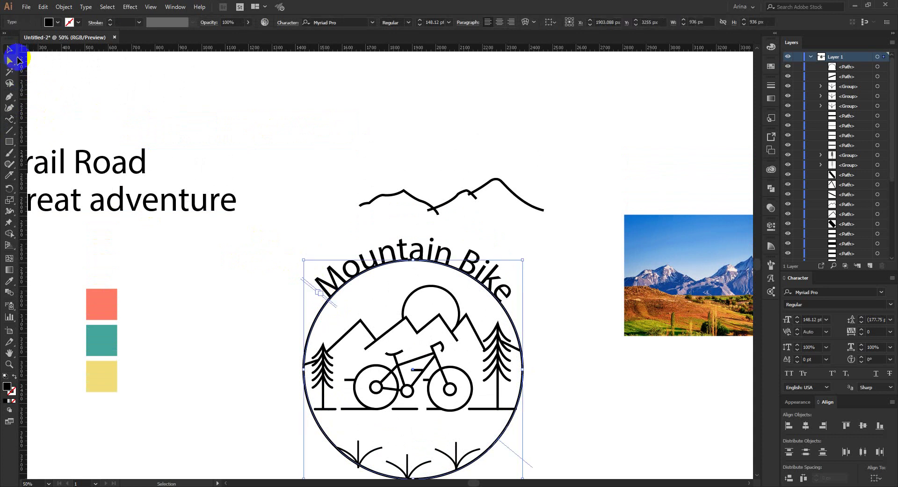
# Set the curved text's font to Explorer Condensed Regular and its size to 200 pt.
pyautogui.click(357, 21)
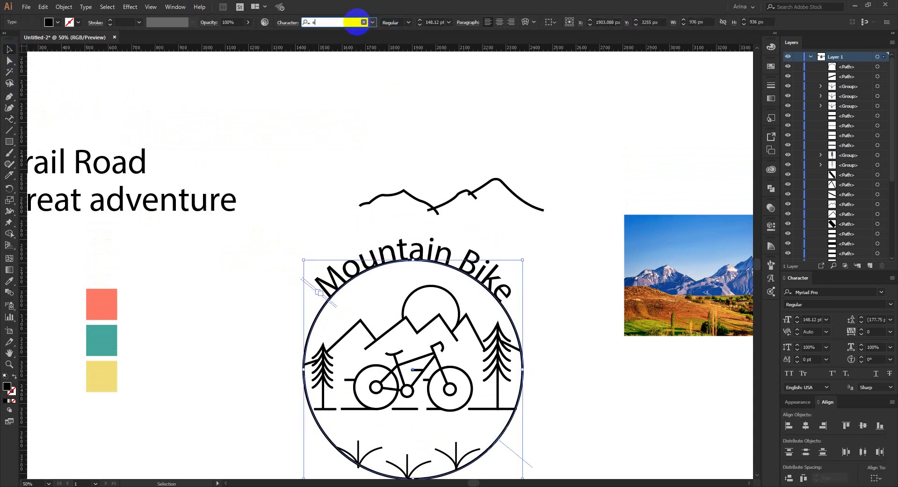
pyautogui.write('exx')
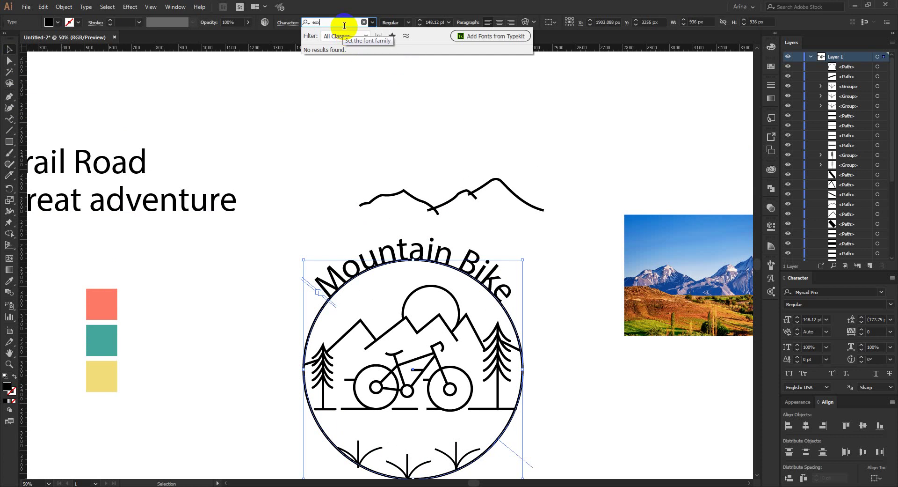
pyautogui.press('BackSpace')
pyautogui.click(352, 60)
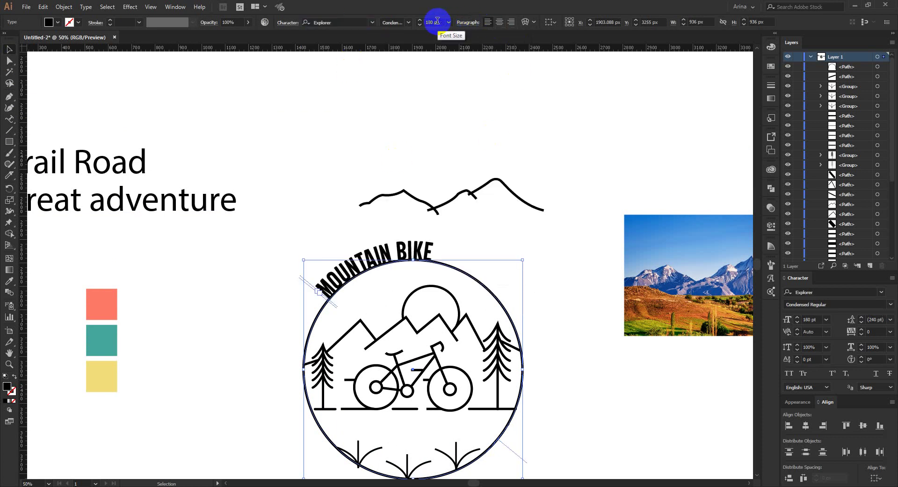
pyautogui.scroll(4, 438, 21)
pyautogui.scroll(-5, 436, 198)
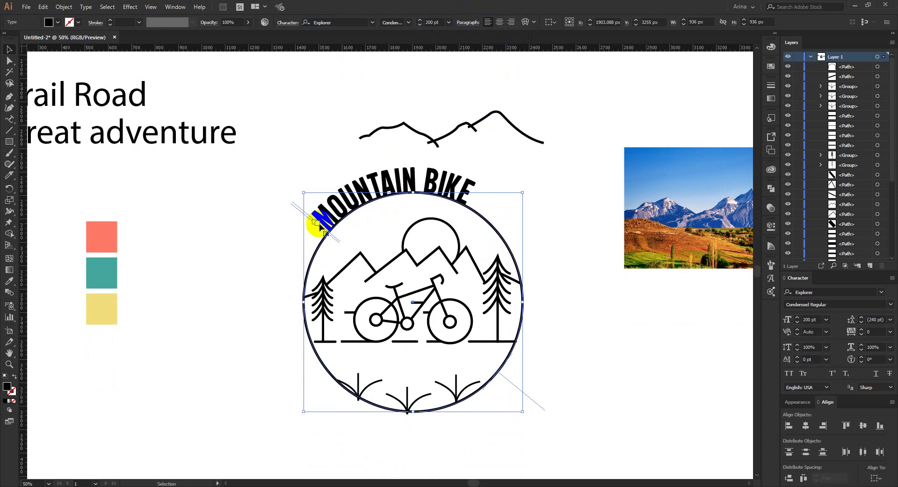
# Move the curved text's start and end brackets to opposite sides of the circle at mid-height and center-align the text.
pyautogui.moveTo(304, 218); pyautogui.dragTo(541, 301)
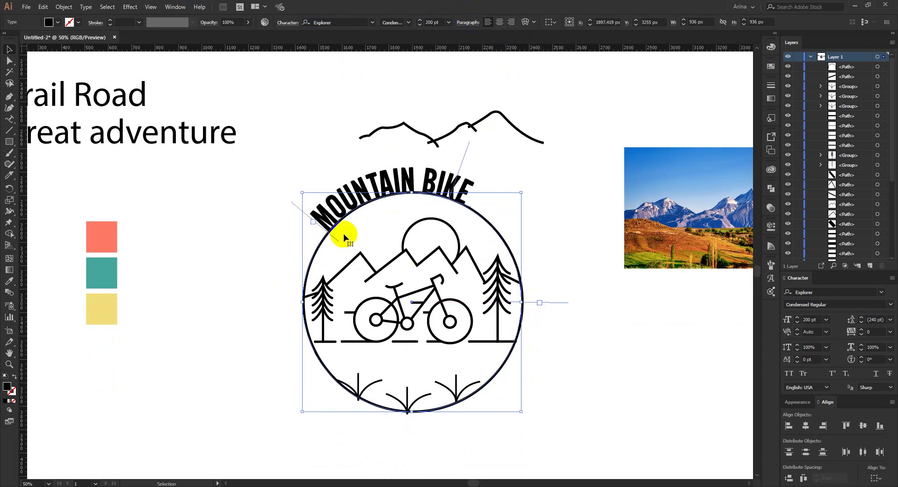
pyautogui.moveTo(306, 214); pyautogui.dragTo(276, 301)
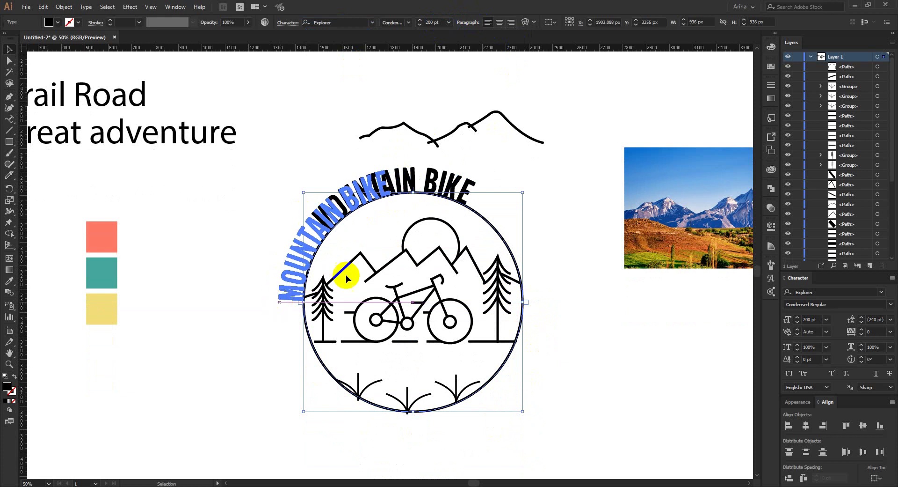
pyautogui.click(500, 22)
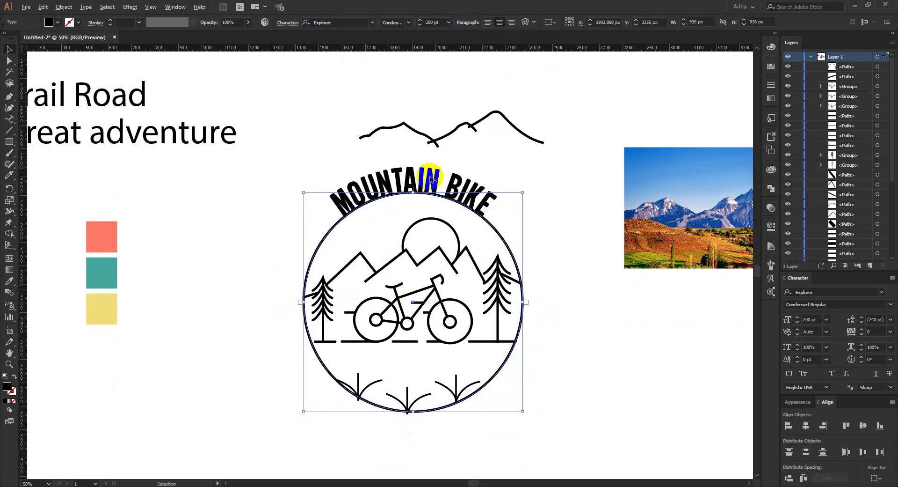
# Increase the curved "Mountain Bike" text's font size to 220 pt.
pyautogui.scroll(1, 427, 176)
pyautogui.click(430, 23)
pyautogui.hotkey('shift', 'Up')
pyautogui.hotkey('shift', 'Up')
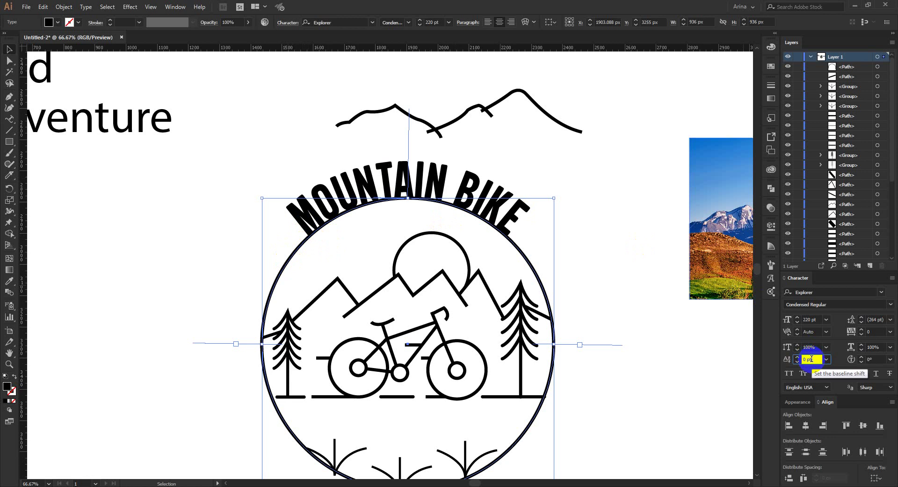
# Set the curved text's baseline shift to -60 pt so the lettering straddles the circle.
pyautogui.hotkey('shift', 'Down')
pyautogui.hotkey('shift', 'Down')
pyautogui.hotkey('shift', 'Down')
pyautogui.hotkey('shift', 'Down')
pyautogui.hotkey('shift', 'Down')
pyautogui.hotkey('shift', 'Down')
pyautogui.hotkey('shift', 'Down')
pyautogui.hotkey('shift', 'Down')
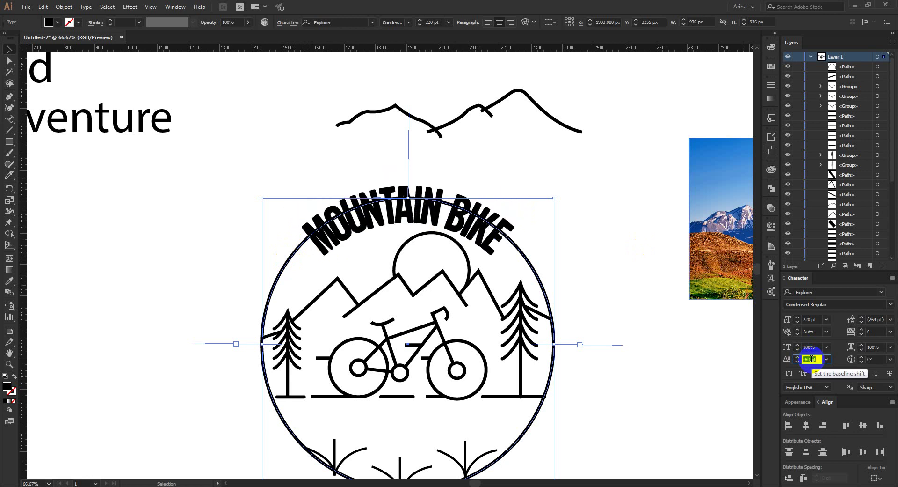
pyautogui.hotkey('shift', 'Up')
pyautogui.hotkey('shift', 'Up')
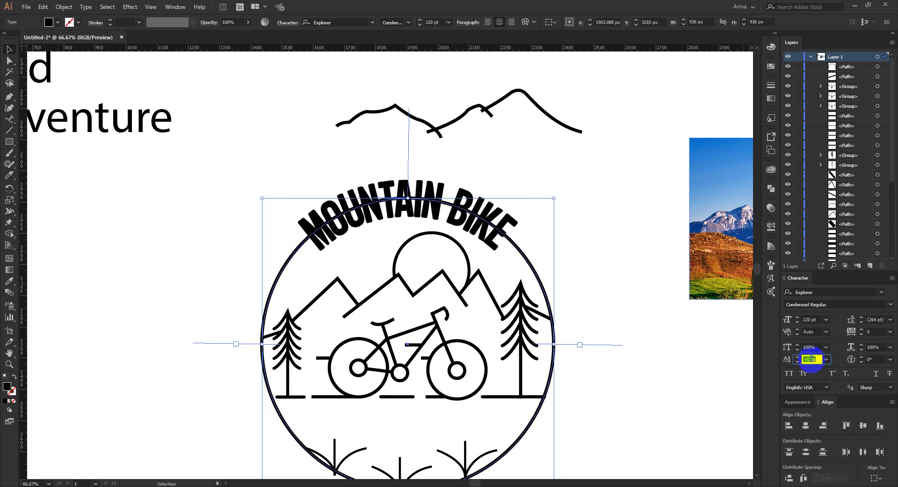
# Set the curved text's tracking to 50, then deselect it.
pyautogui.scroll(4, 876, 330)
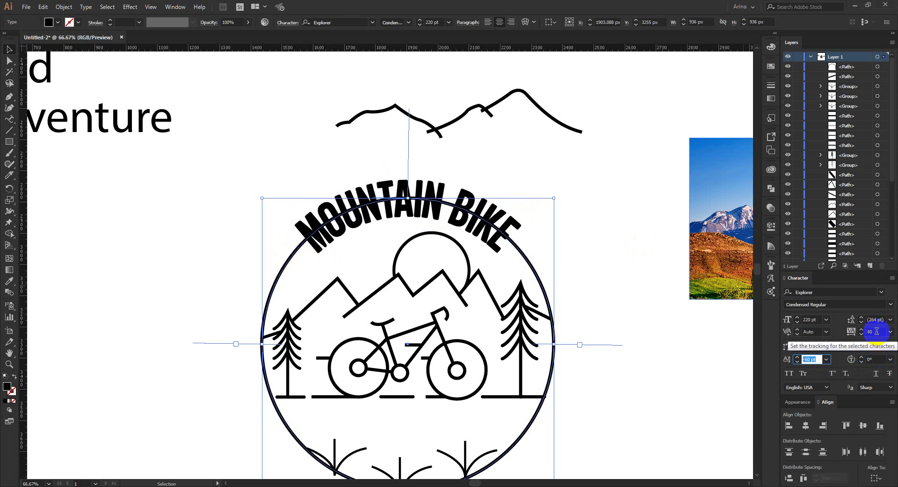
pyautogui.click(605, 245)
pyautogui.scroll(-2, 331, 237)
pyautogui.scroll(-1, 332, 236)
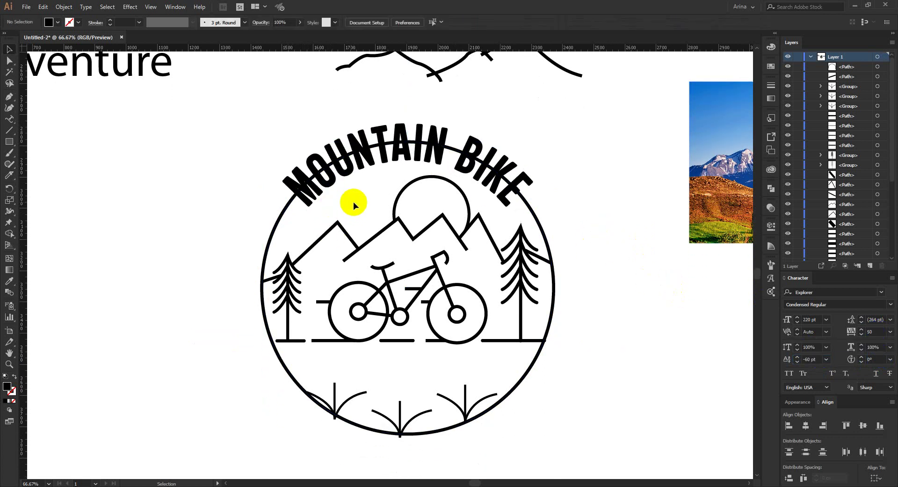
# Duplicate the curved "Mountain Bike" text in place and flip the copy to the inside of the circle.
pyautogui.click(395, 158)
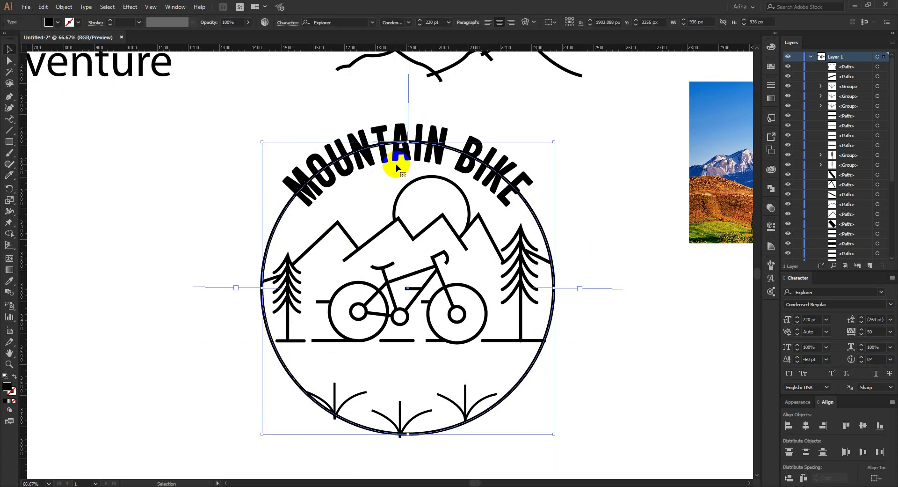
pyautogui.press('a')
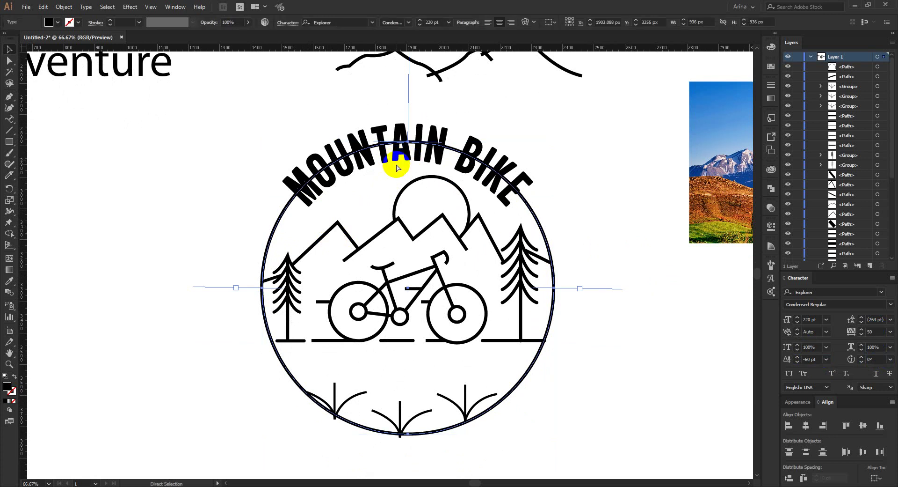
pyautogui.press('v')
pyautogui.moveTo(408, 102); pyautogui.dragTo(419, 360)
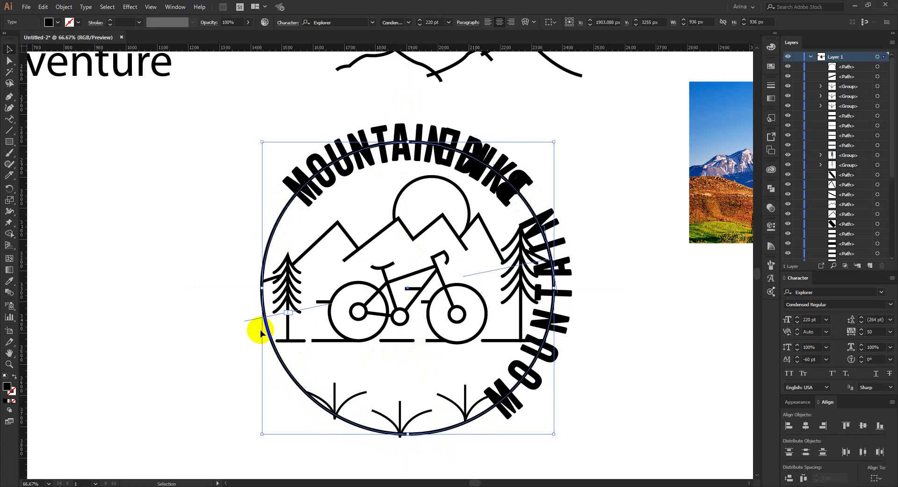
# Move the flipped copy's start and end brackets to opposite sides of the circle at mid-height so it follows the lower arc.
pyautogui.moveTo(251, 319)
pyautogui.mouseDown()
pyautogui.moveTo(249, 286)
pyautogui.moveTo(249, 325)
pyautogui.moveTo(282, 387)
pyautogui.mouseUp()
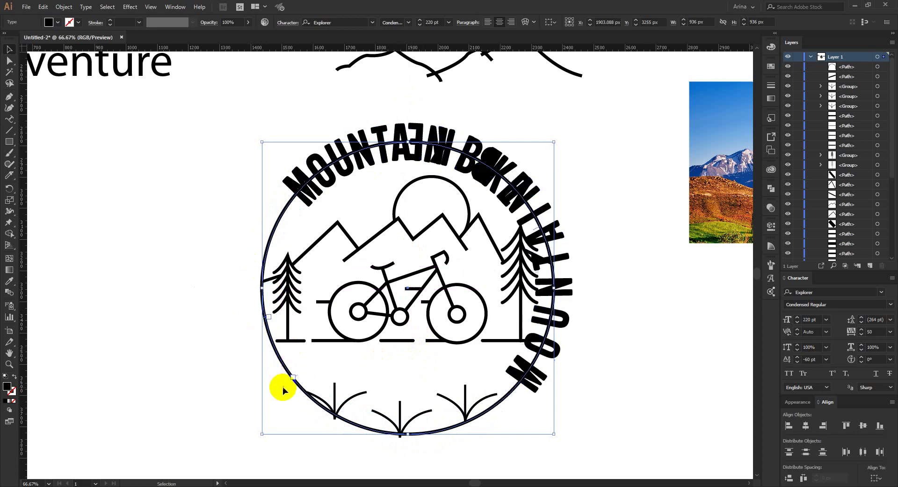
pyautogui.moveTo(259, 347); pyautogui.dragTo(248, 318)
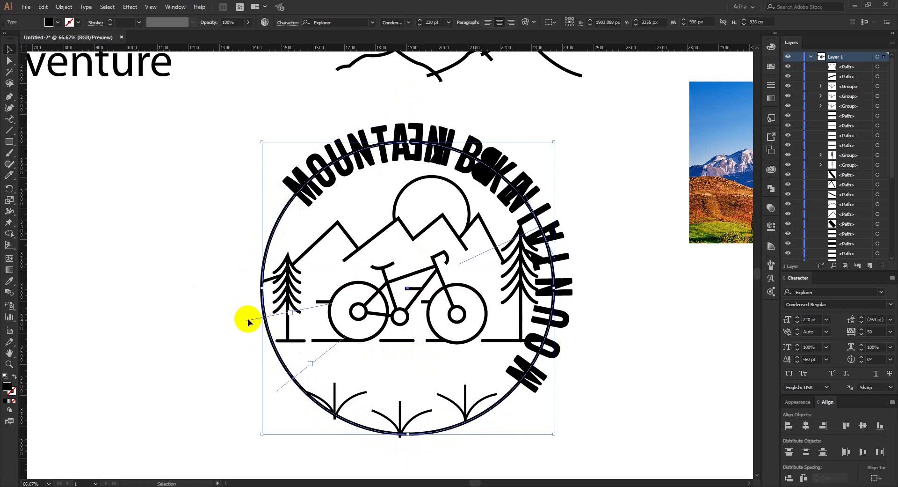
pyautogui.click(248, 318)
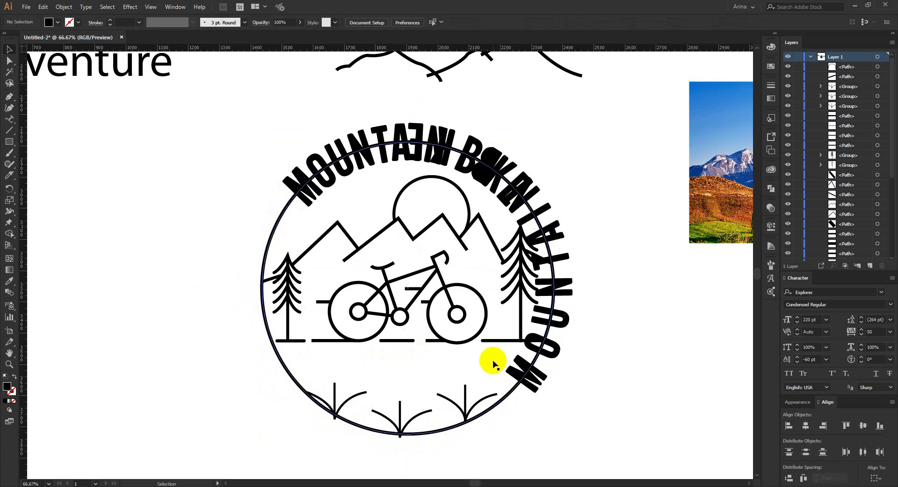
pyautogui.click(251, 317)
pyautogui.moveTo(251, 317); pyautogui.dragTo(582, 291)
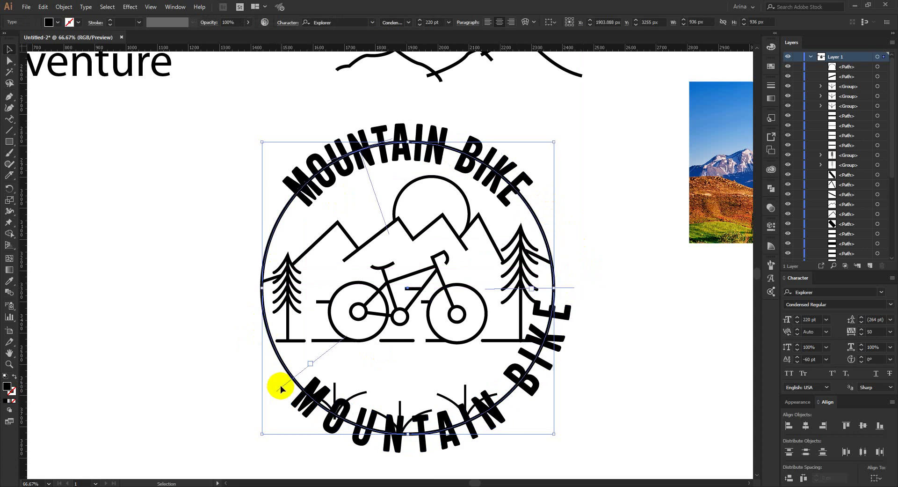
pyautogui.moveTo(282, 386); pyautogui.dragTo(235, 290)
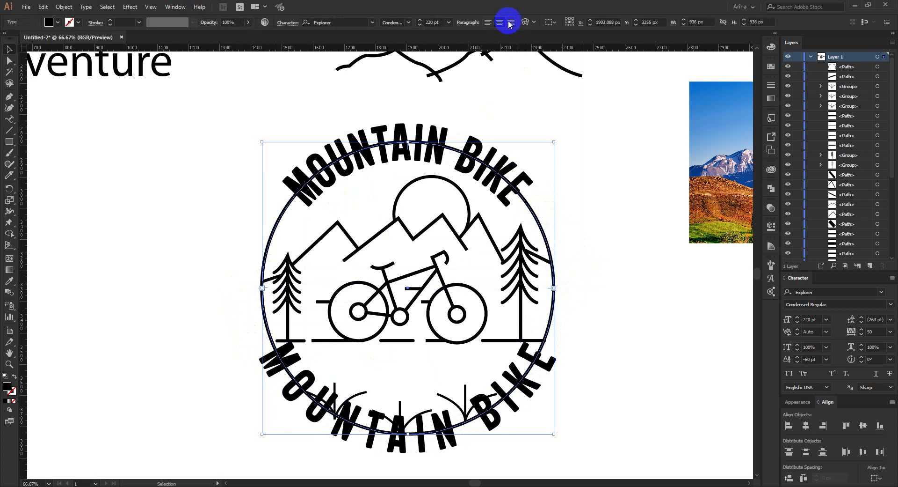
# Remove the standalone "great adventure" text and replace the lower curved wording with "great adventure".
pyautogui.scroll(-1, 473, 317)
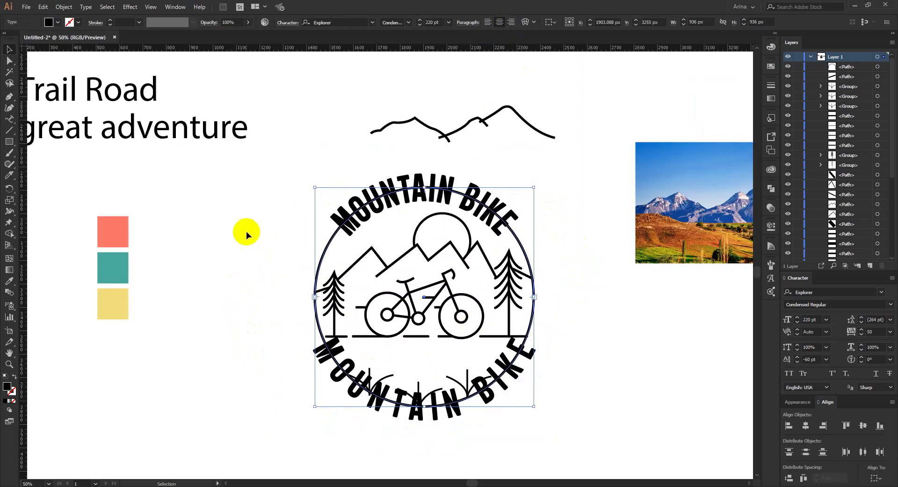
pyautogui.click(167, 131)
pyautogui.press('Delete')
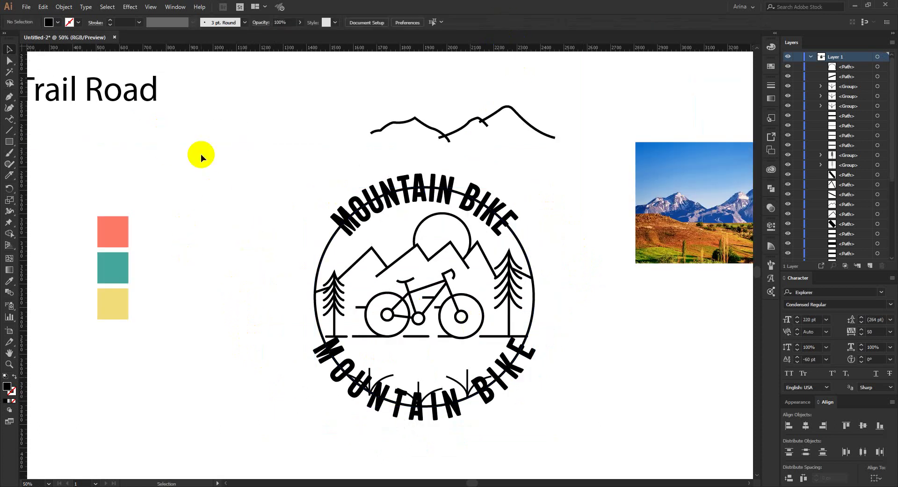
pyautogui.click(427, 414)
pyautogui.doubleClick(426, 413)
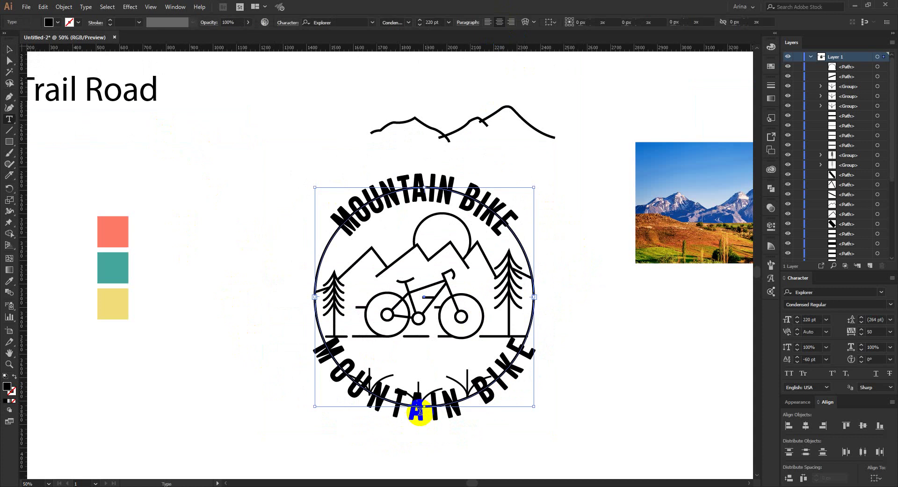
pyautogui.hotkey('ctrl', 'a')
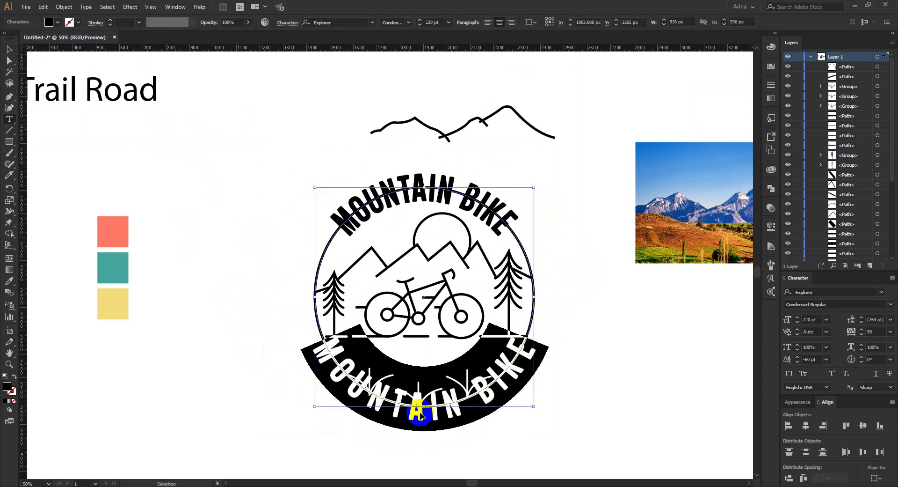
pyautogui.write('great adventure')
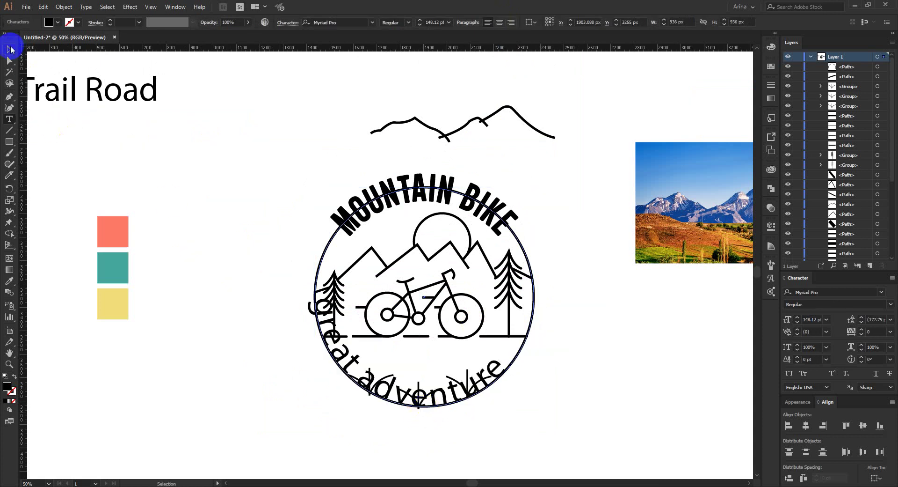
# Set the curved "great adventure" text in Explorer Condensed Regular and center-align it on the lower arc.
pyautogui.click(8, 49)
pyautogui.click(341, 23)
pyautogui.write('ex')
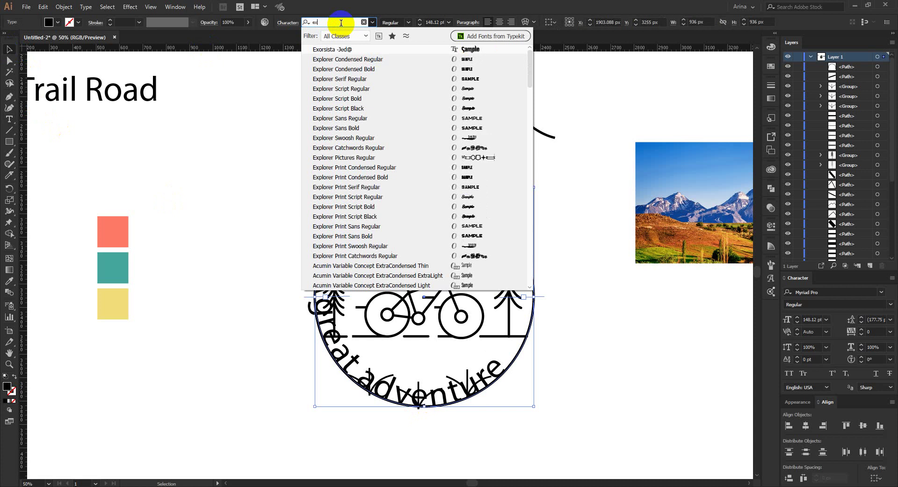
pyautogui.click(342, 60)
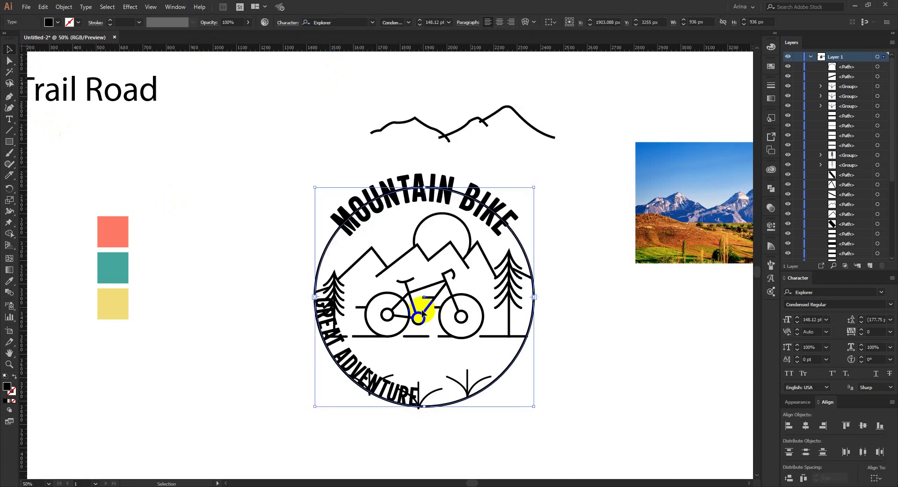
pyautogui.click(500, 23)
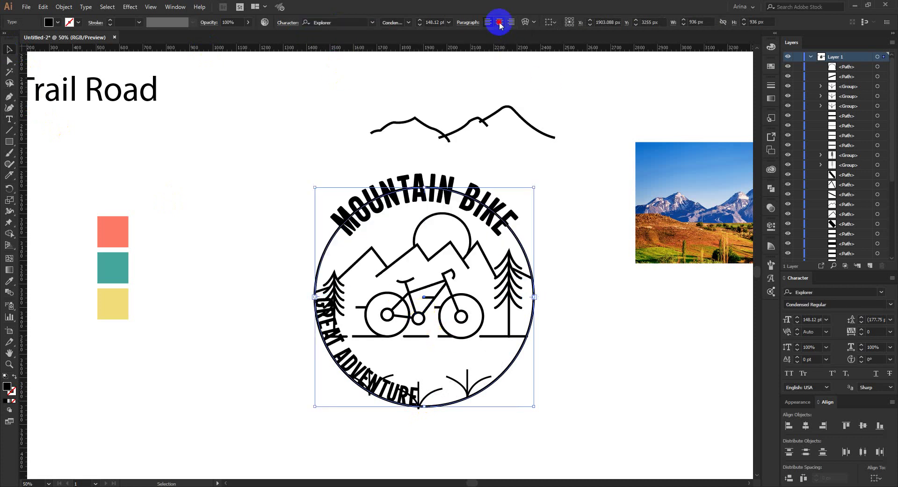
# Set the "Great Adventure" text's baseline shift to -40 pt so the lettering straddles the circle.
pyautogui.keyDown('alt'); pyautogui.scroll(1, 420, 364); pyautogui.keyUp('alt')
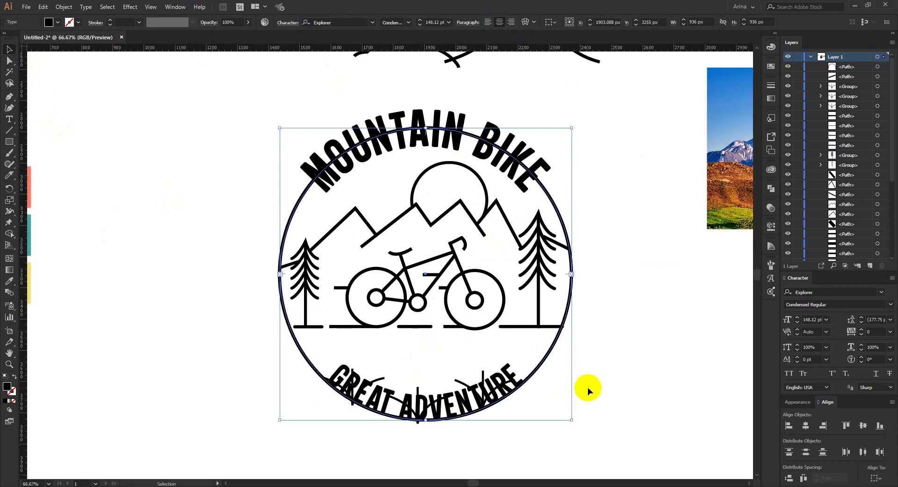
pyautogui.click(821, 356)
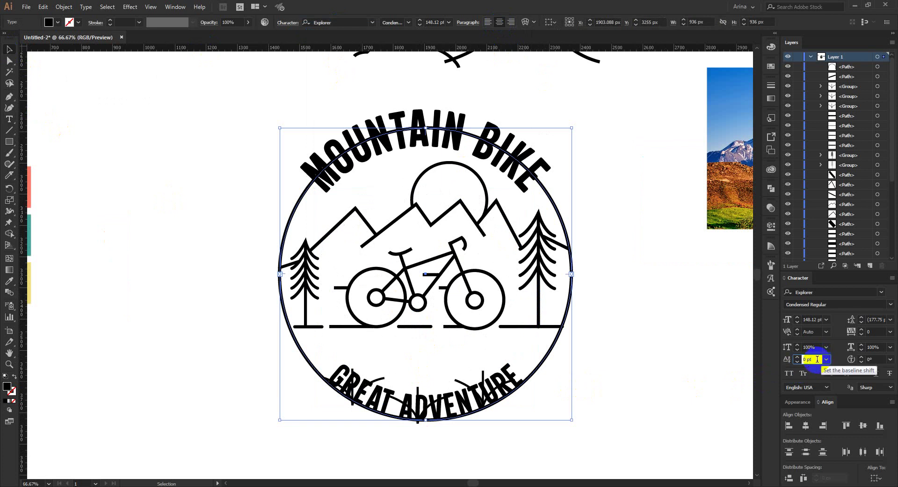
pyautogui.press('Down')
pyautogui.press('Down')
pyautogui.press('Down')
pyautogui.press('Down')
pyautogui.press('Down')
pyautogui.press('Down')
pyautogui.press('Down')
pyautogui.press('Down')
pyautogui.press('Down')
pyautogui.press('Down')
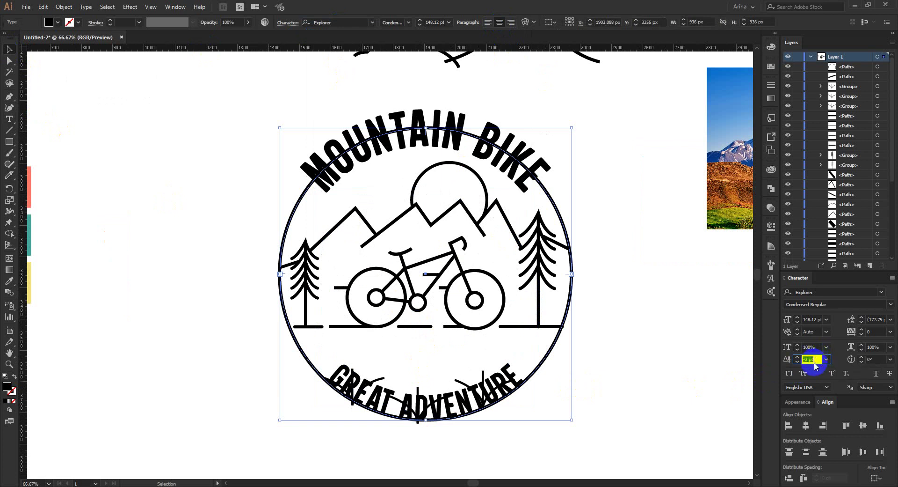
pyautogui.press('Down')
pyautogui.press('Down')
pyautogui.press('Down')
pyautogui.press('Down')
pyautogui.press('Down')
pyautogui.press('Down')
pyautogui.press('Down')
pyautogui.press('Down')
pyautogui.press('Down')
pyautogui.press('Down')
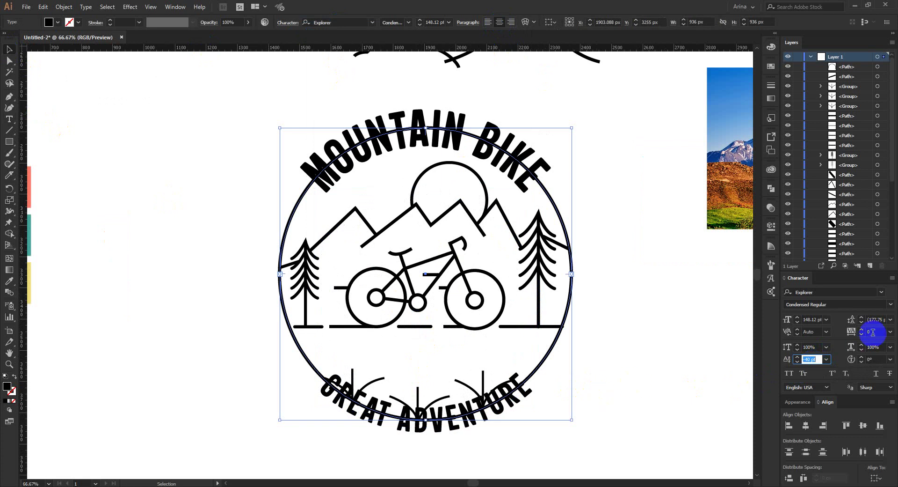
# Set the "Great Adventure" text's tracking to 20 and its font size to 180 pt, then deselect it.
pyautogui.scroll(1, 873, 332)
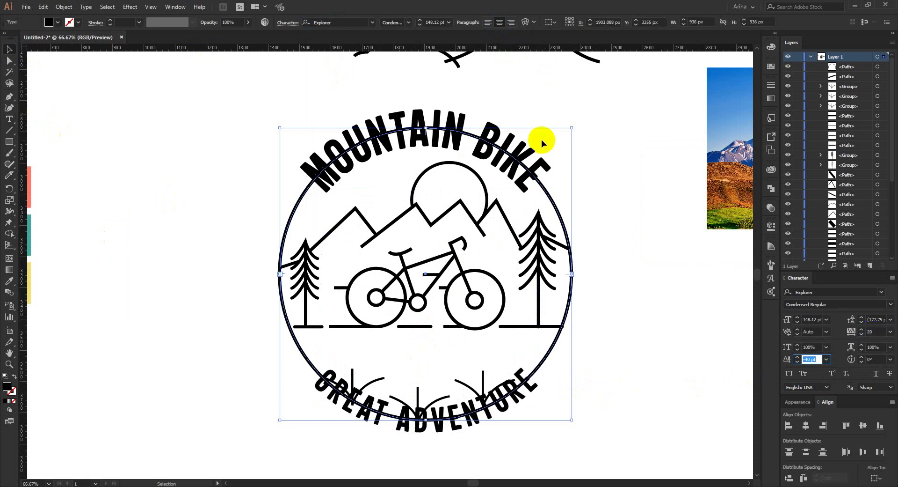
pyautogui.scroll(5, 437, 22)
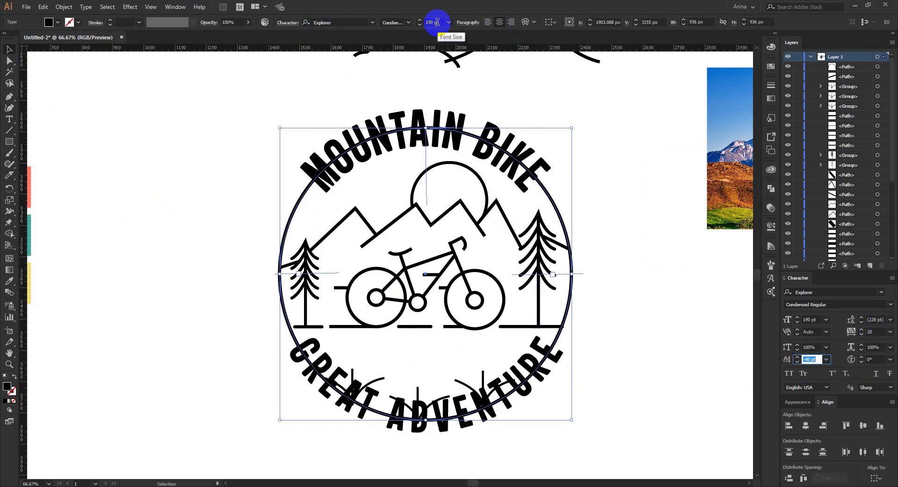
pyautogui.scroll(-1, 437, 22)
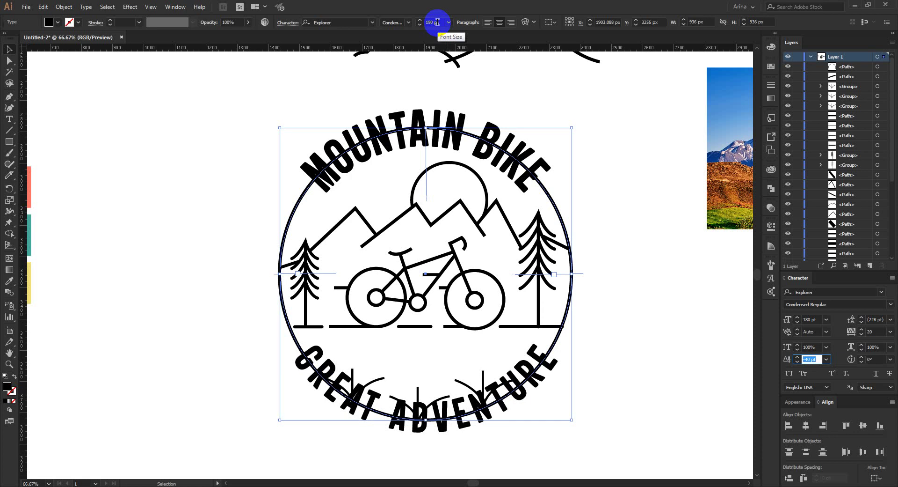
pyautogui.scroll(1, 437, 22)
pyautogui.scroll(-1, 438, 22)
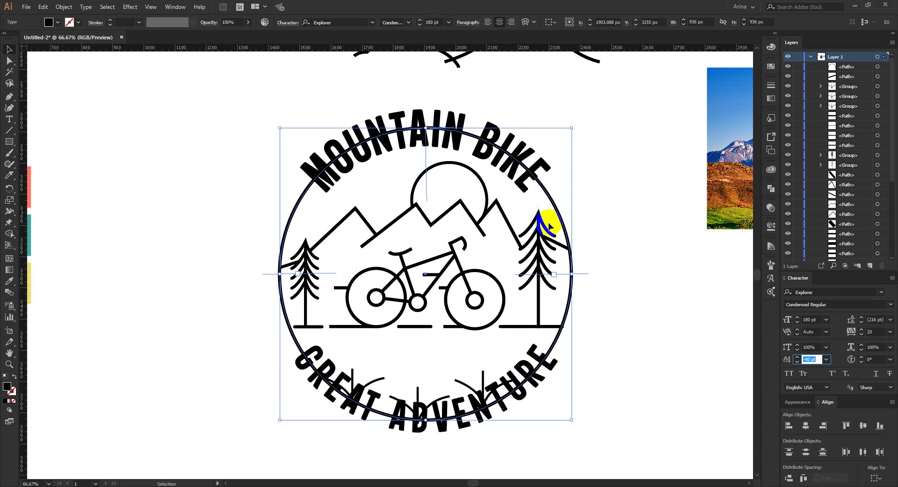
pyautogui.click(611, 288)
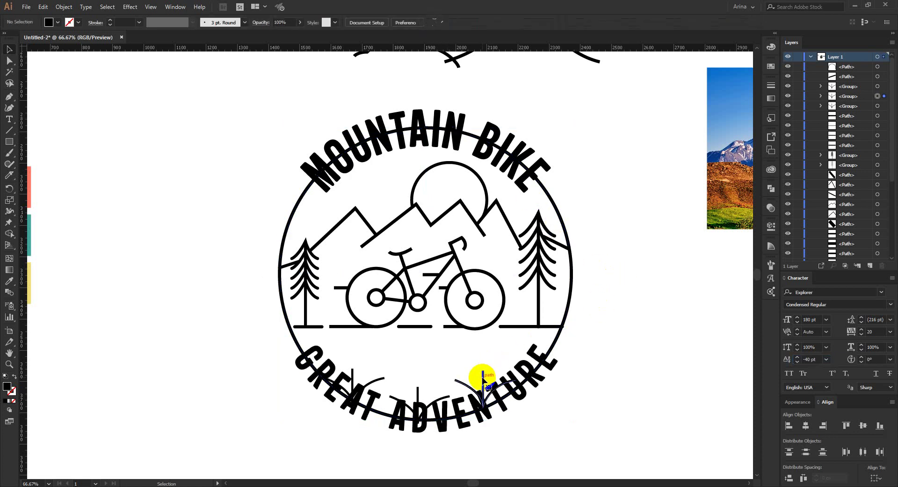
# Delete the three grass tufts overlapping the "Great Adventure" lettering at the bottom of the badge.
pyautogui.press('Delete')
pyautogui.click(449, 396)
pyautogui.press('Delete')
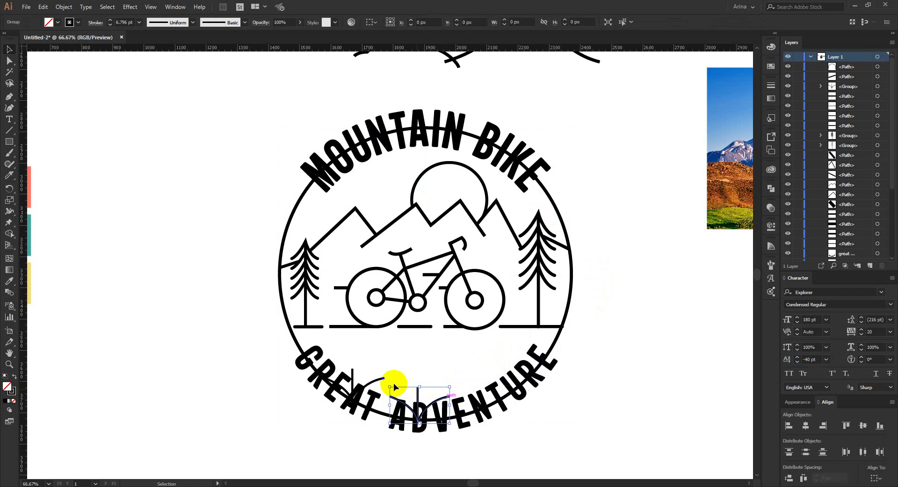
pyautogui.click(380, 375)
pyautogui.press('Delete')
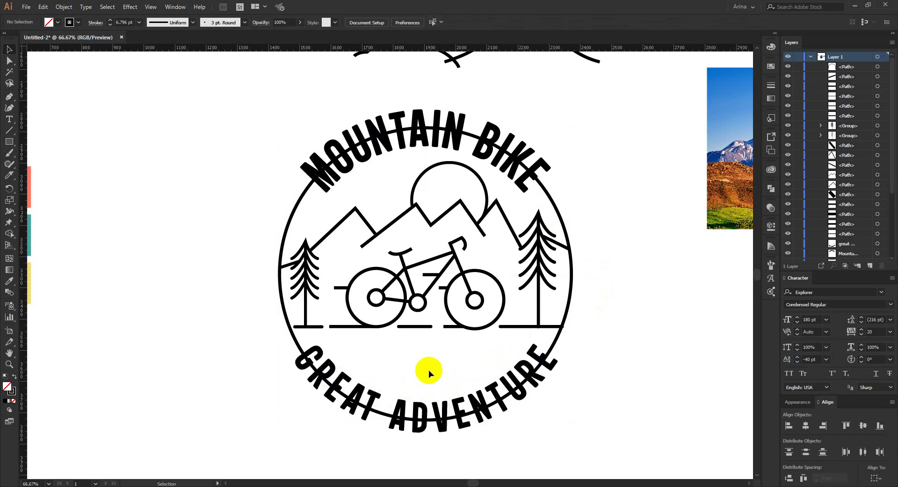
# Reduce the "Mountain Bike" text's font size to 180 pt to match the lower lettering, then deselect it.
pyautogui.click(419, 145)
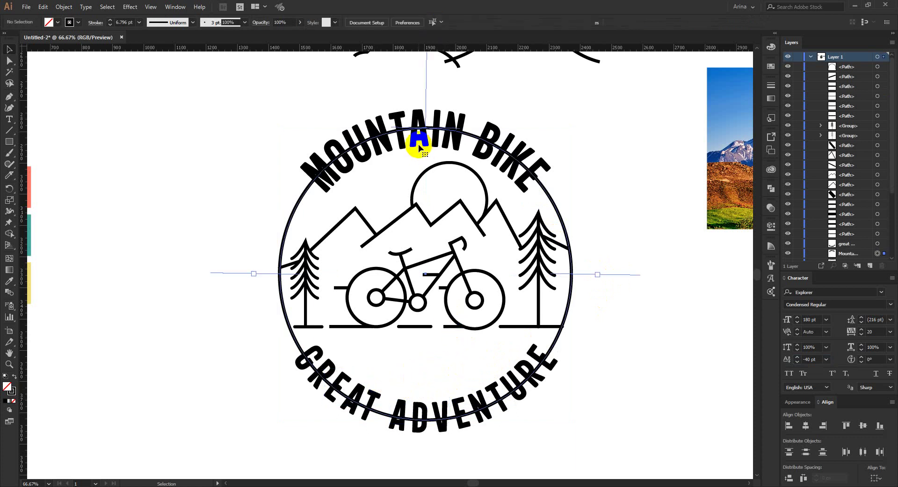
pyautogui.scroll(-3, 437, 20)
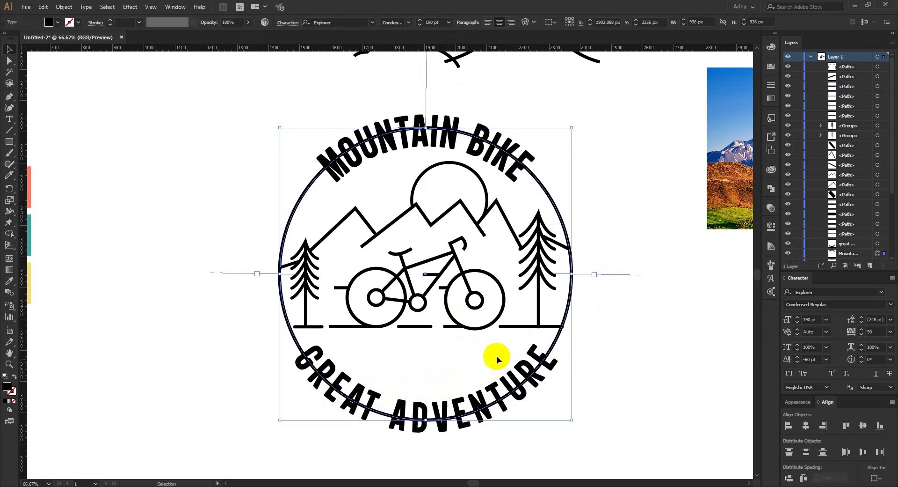
pyautogui.click(501, 379)
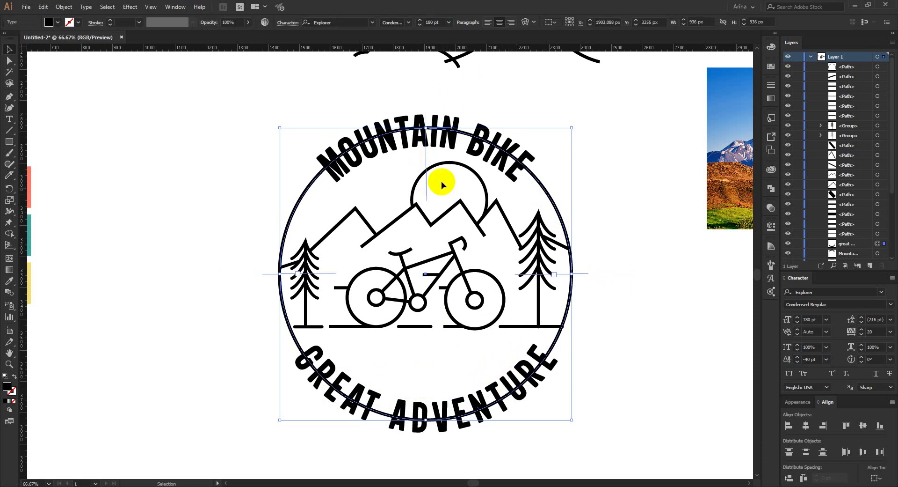
pyautogui.click(436, 143)
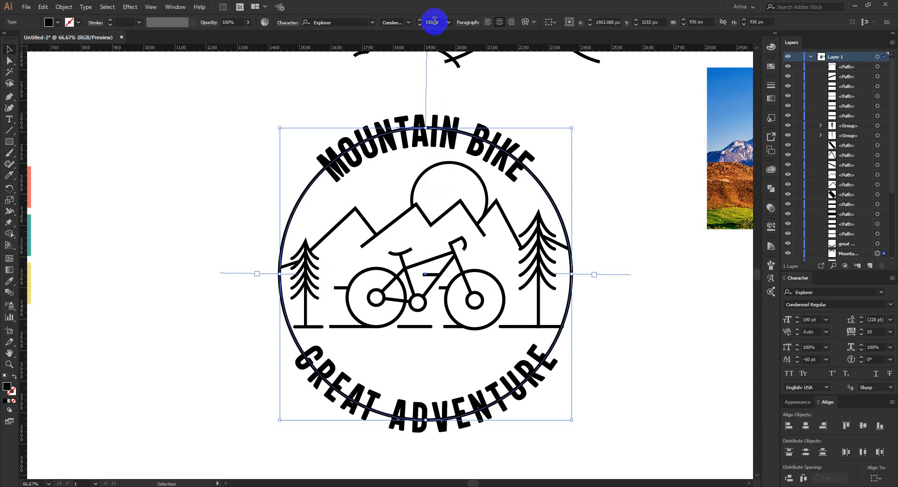
pyautogui.scroll(-1, 434, 22)
pyautogui.click(517, 102)
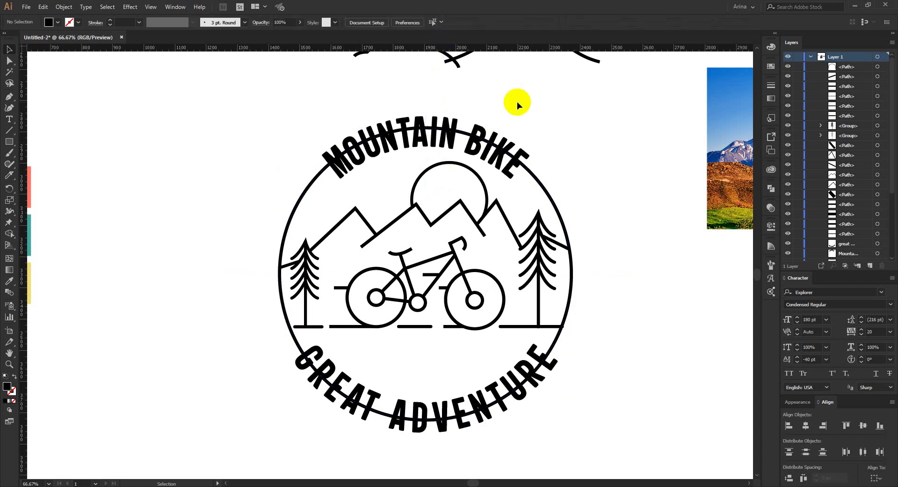
# Bring the "Trail Road" text closer to the badge and set its font to Explorer Condensed Regular.
pyautogui.scroll(-1, 447, 353)
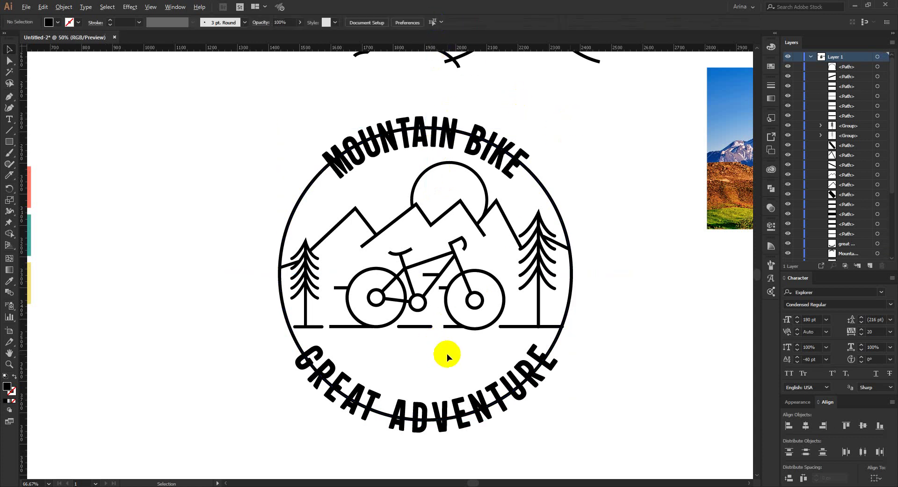
pyautogui.moveTo(114, 94); pyautogui.dragTo(206, 161)
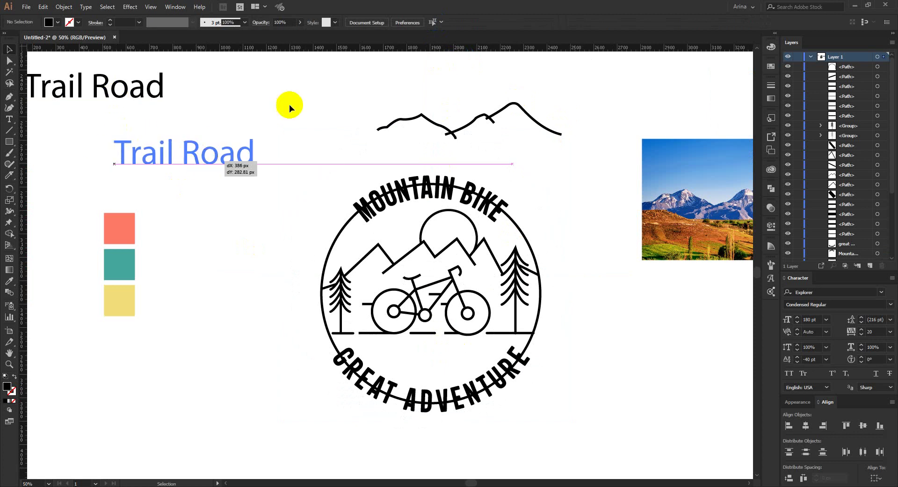
pyautogui.click(321, 22)
pyautogui.write('ex')
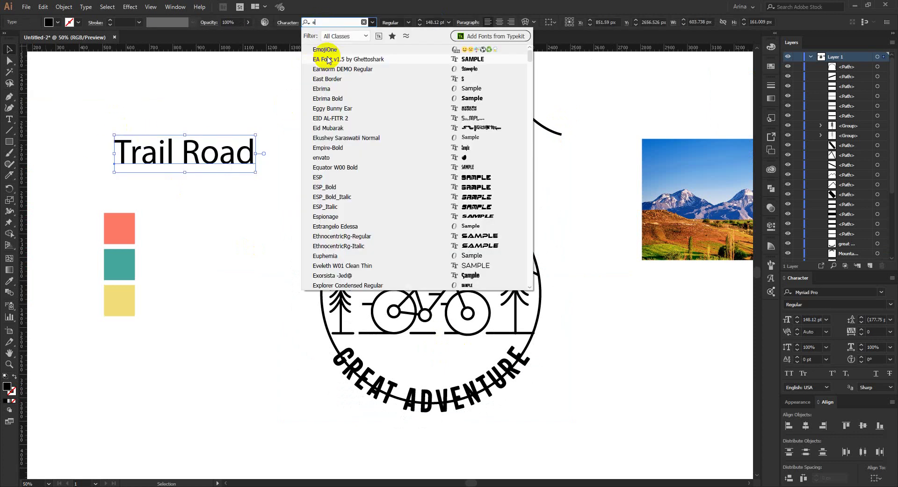
pyautogui.click(340, 60)
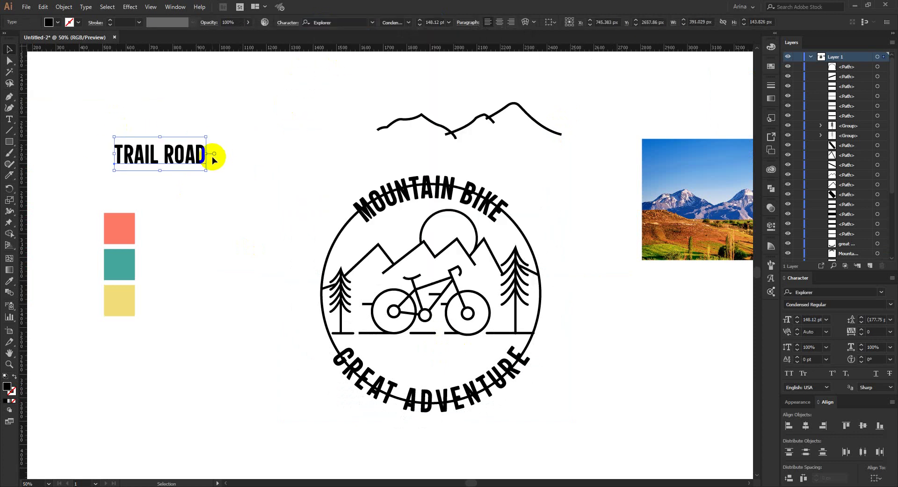
# Place the "Trail Road" text inside the badge, centred below the bicycle's ground line, and deselect it.
pyautogui.moveTo(185, 155); pyautogui.dragTo(454, 352)
pyautogui.click(568, 360)
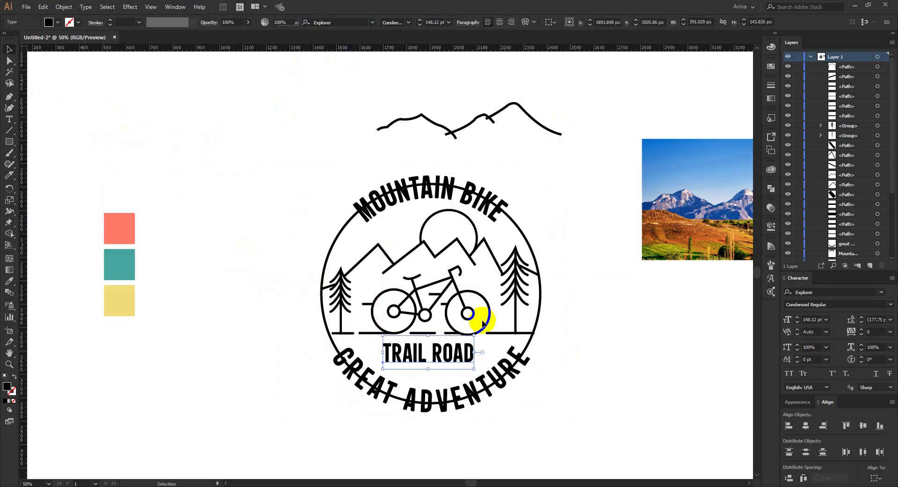
pyautogui.scroll(1, 464, 311)
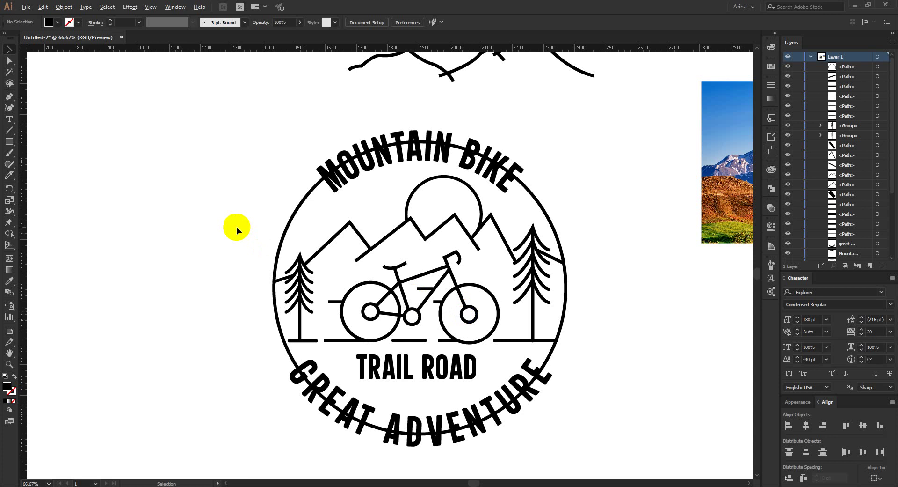
# Delete the loose hand-drawn mountain outlines above the badge.
pyautogui.scroll(-1, 237, 226)
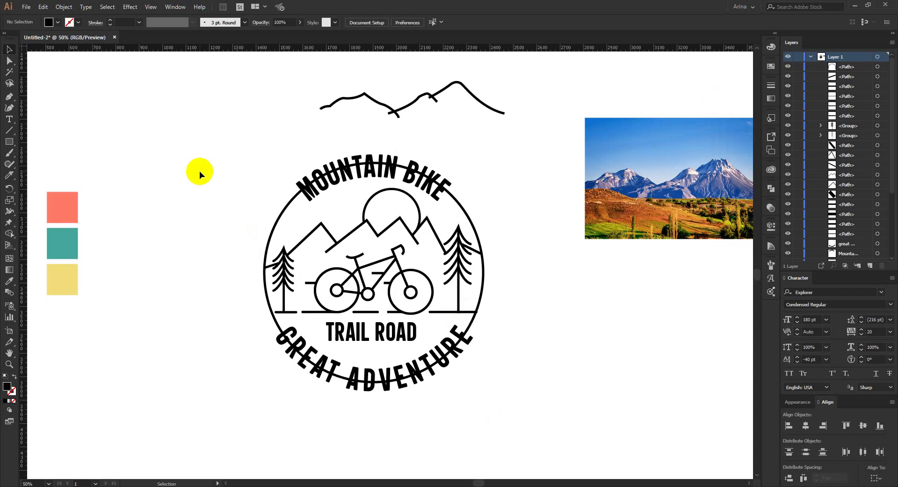
pyautogui.moveTo(294, 80); pyautogui.dragTo(532, 125)
pyautogui.press('Delete')
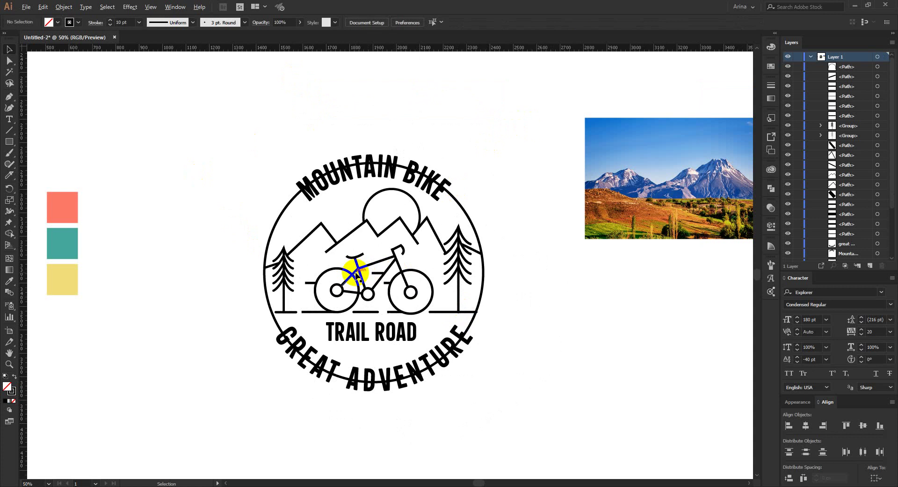
# Try a different baseline shift on the "Great Adventure" text.
pyautogui.scroll(1, 352, 267)
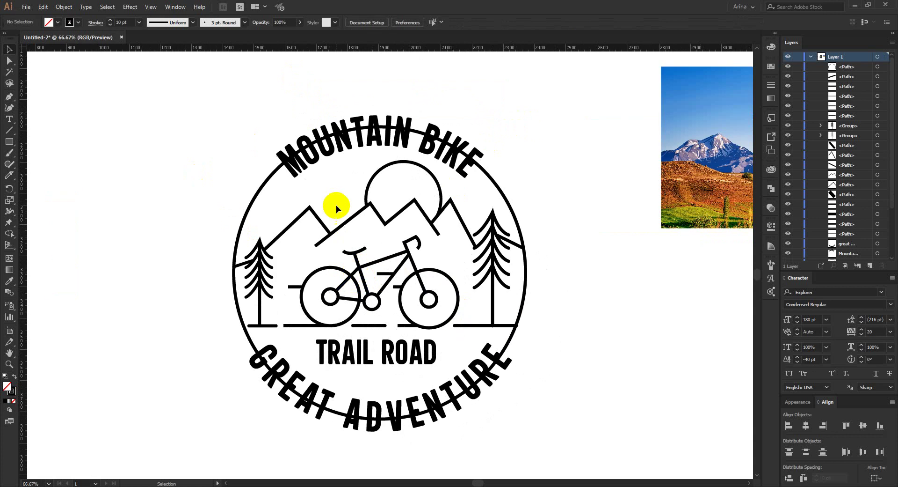
pyautogui.click(271, 177)
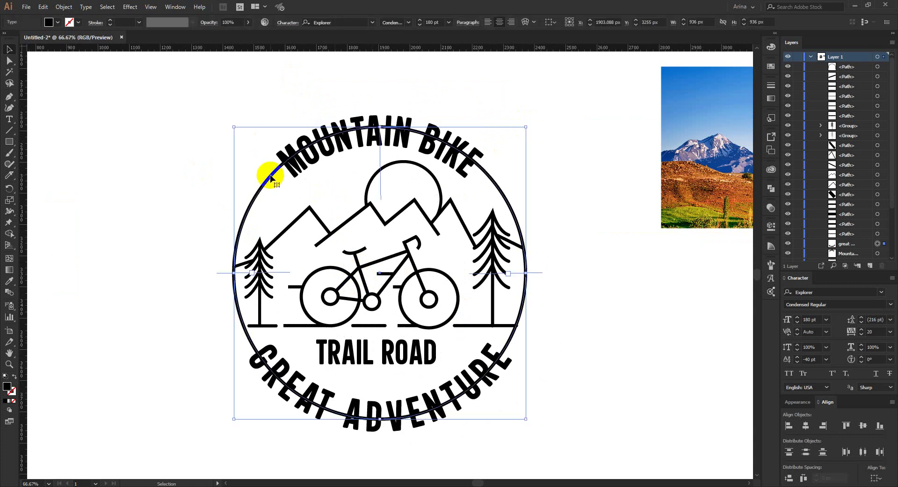
pyautogui.click(813, 360)
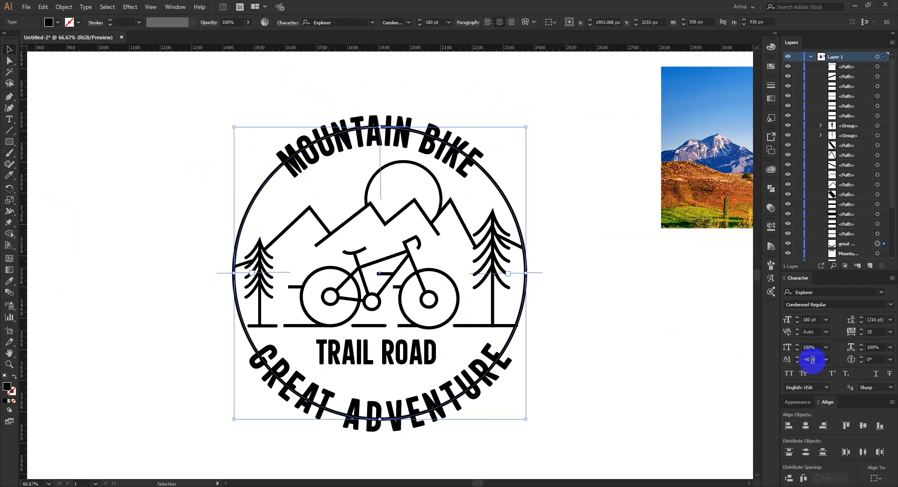
pyautogui.scroll(5, 813, 360)
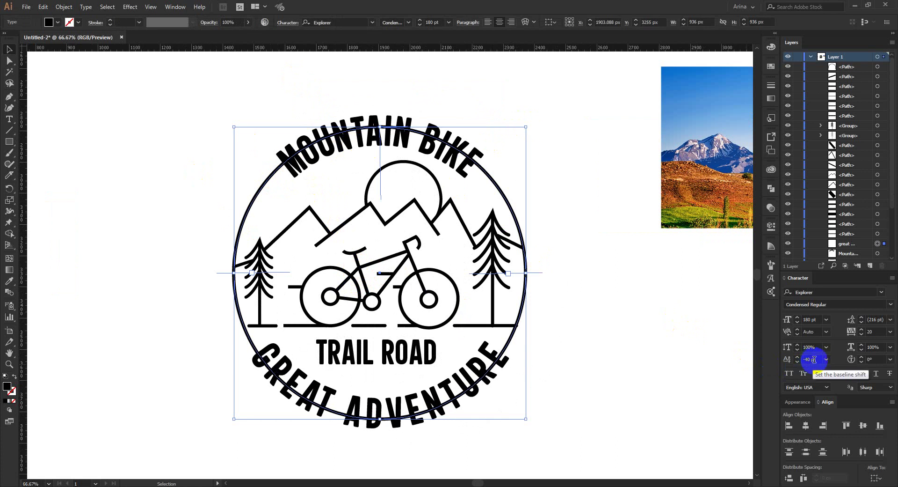
# Set the "Mountain Bike" text's baseline shift to -50 pt and its tracking to 60, then deselect it.
pyautogui.click(462, 172)
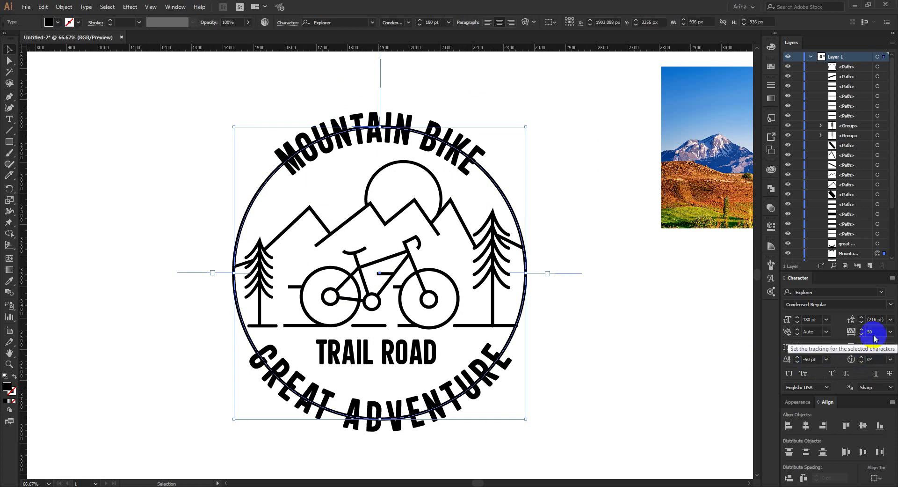
pyautogui.scroll(1, 876, 333)
pyautogui.click(611, 294)
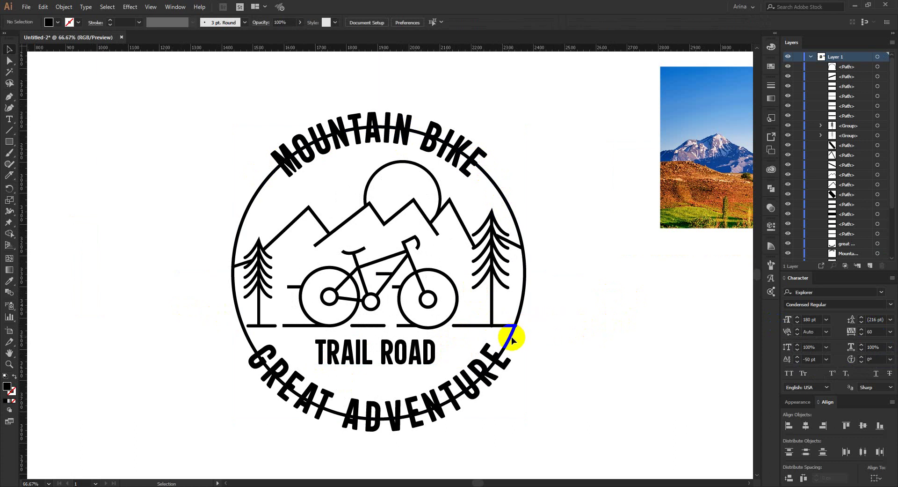
# Lock the "Great Adventure" and "Mountain Bike" text objects so the circle beneath them can be selected alone.
pyautogui.click(500, 362)
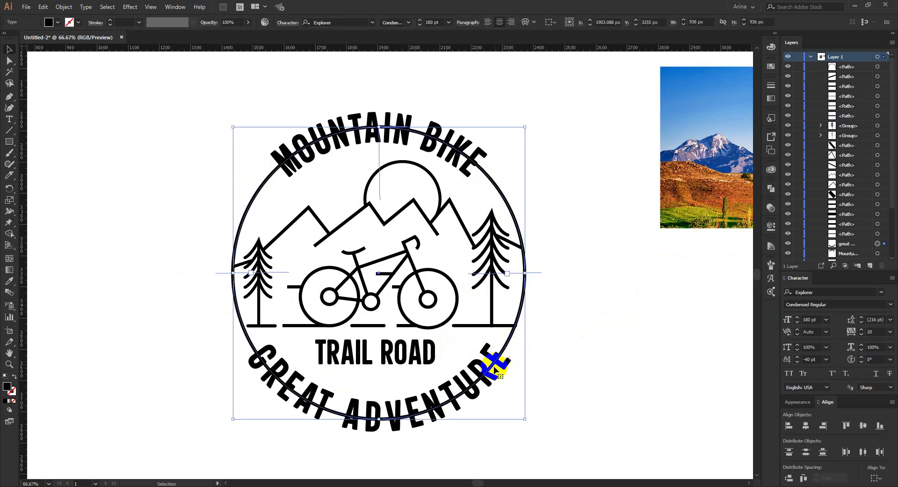
pyautogui.keyDown('shift'); pyautogui.click(457, 167); pyautogui.keyUp('shift')
pyautogui.scroll(-3, 858, 251)
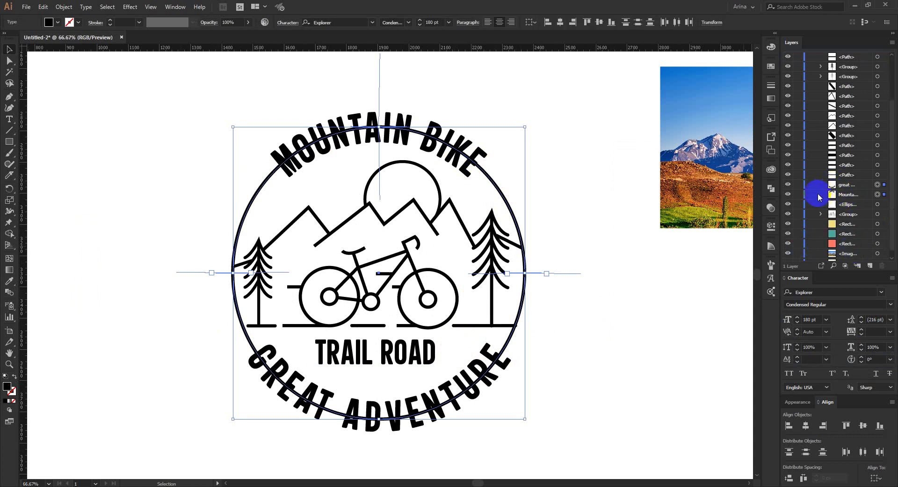
pyautogui.click(798, 195)
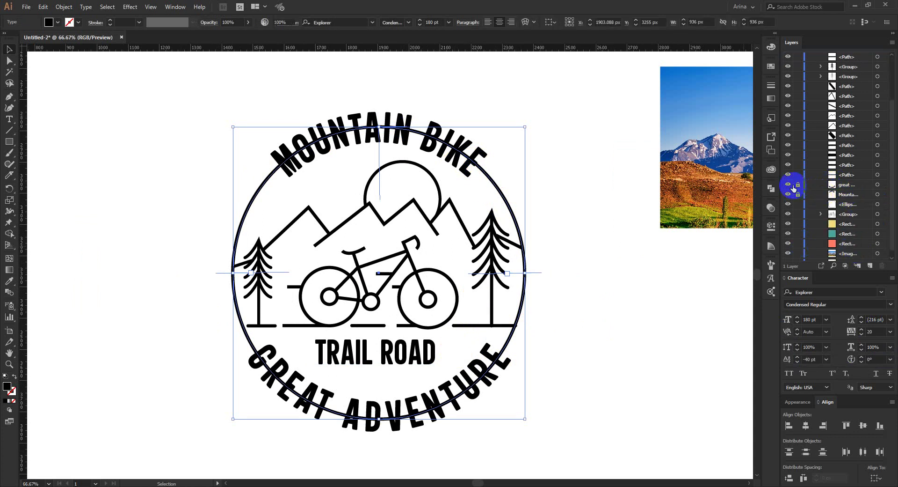
# Try to erase the part of the badge circle behind the "Mountain Bike" lettering with the Eraser, and undo the strokes.
pyautogui.moveTo(524, 189); pyautogui.dragTo(471, 201)
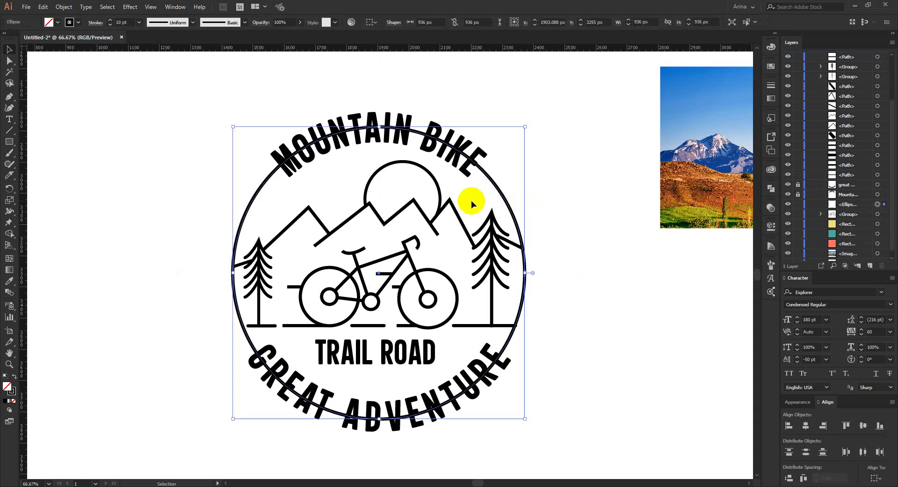
pyautogui.click(557, 198)
pyautogui.click(492, 196)
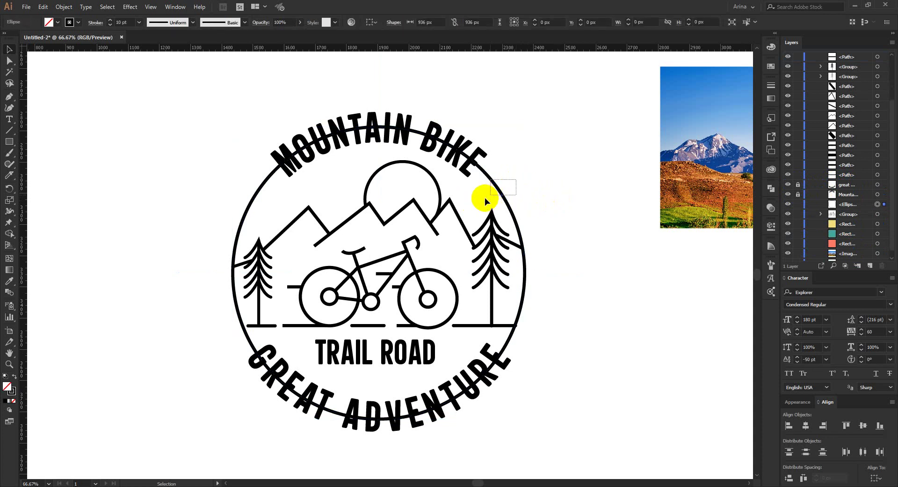
pyautogui.hotkey('shift', 'e')
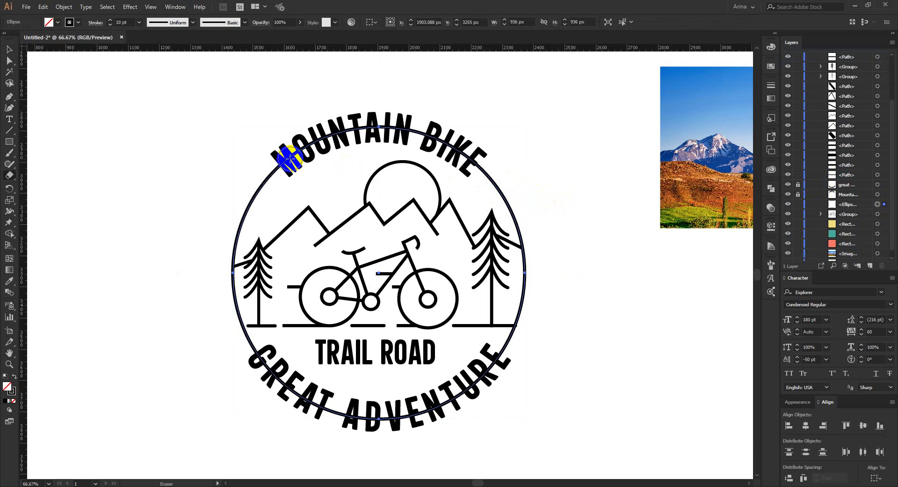
pyautogui.moveTo(285, 159)
pyautogui.mouseDown()
pyautogui.moveTo(305, 161)
pyautogui.moveTo(281, 150)
pyautogui.moveTo(296, 163)
pyautogui.moveTo(280, 165)
pyautogui.moveTo(361, 133)
pyautogui.mouseUp()
pyautogui.hotkey('ctrl', 'z')
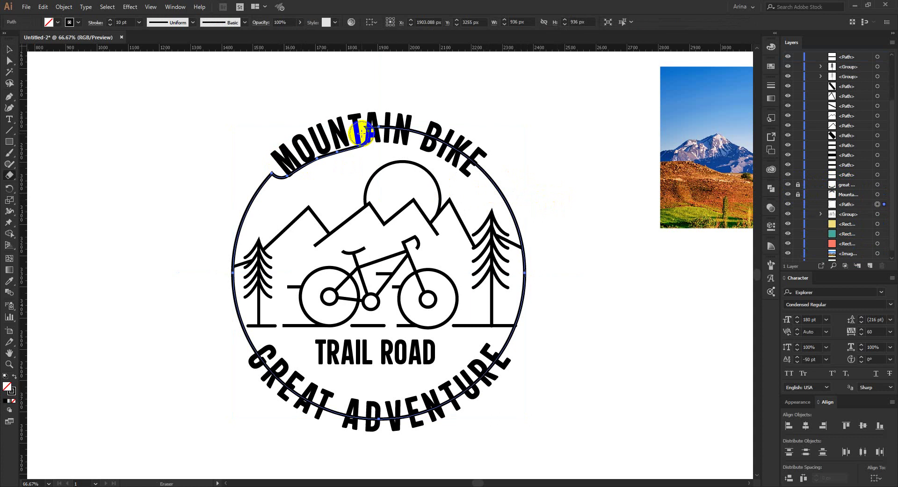
pyautogui.hotkey('ctrl', 'z')
pyautogui.moveTo(273, 160); pyautogui.dragTo(411, 123)
pyautogui.click(10, 50)
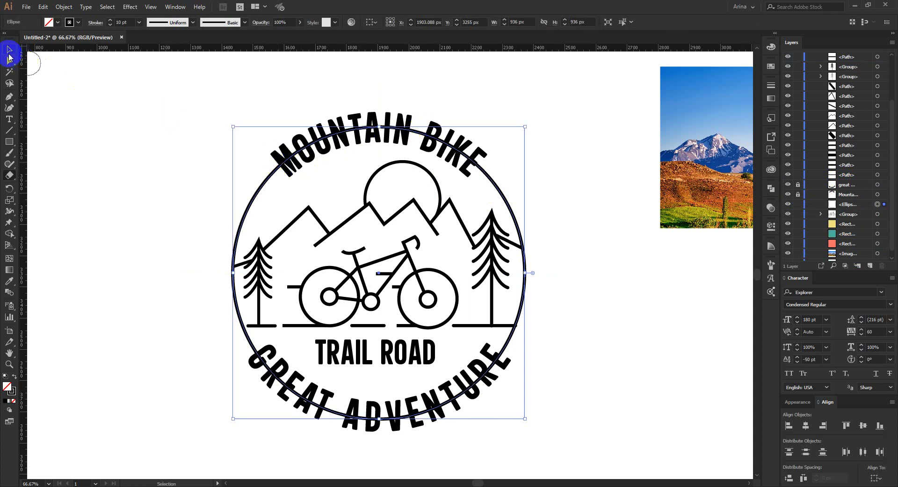
pyautogui.click(123, 142)
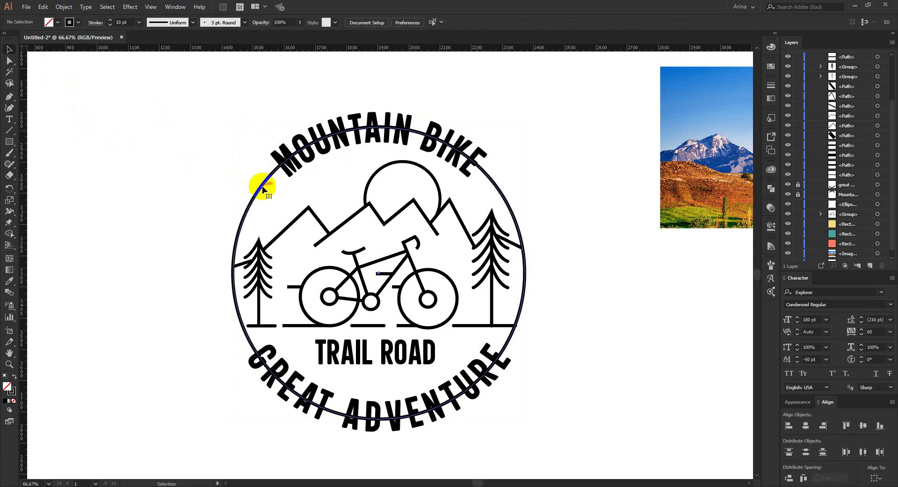
# Add an opacity mask to the badge circle with clipping turned off, and activate the mask for editing.
pyautogui.click(264, 188)
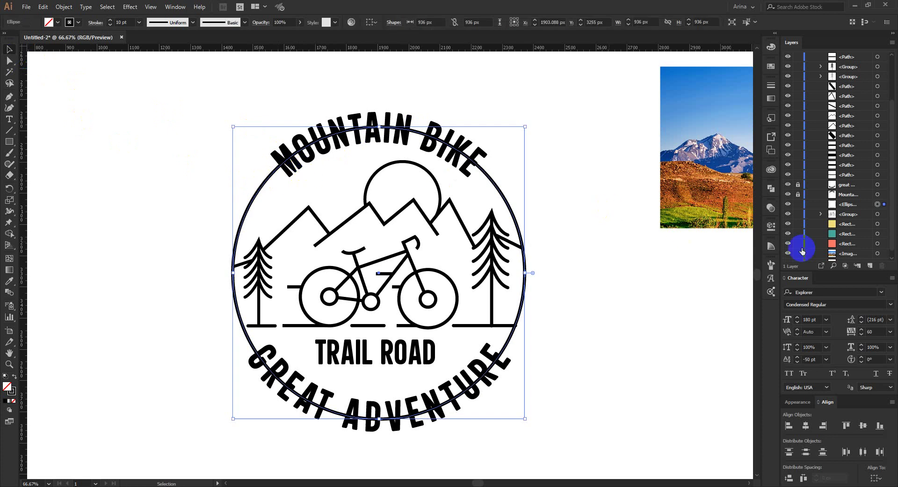
pyautogui.click(771, 207)
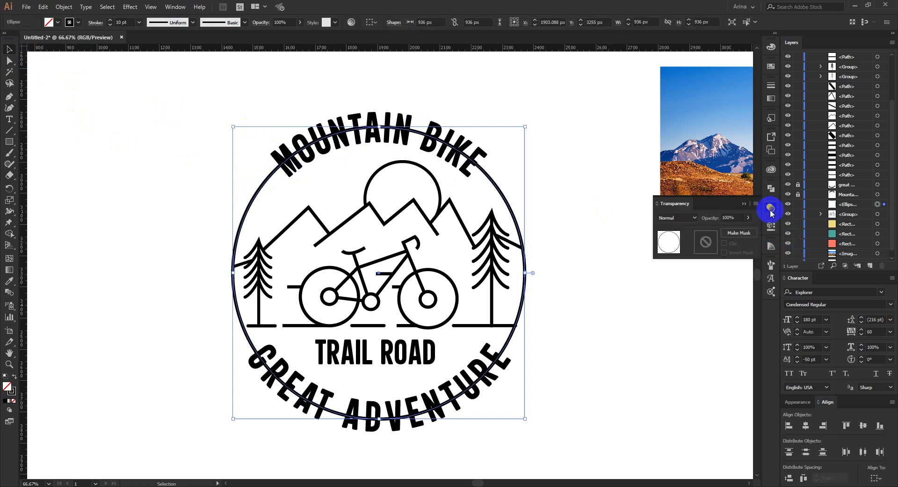
pyautogui.click(727, 249)
# Draw a six-point Pen outline around the "Mountain Bike" lettering in the opacity mask, with its ends just beyond the first and last letters.
pyautogui.click(10, 97)
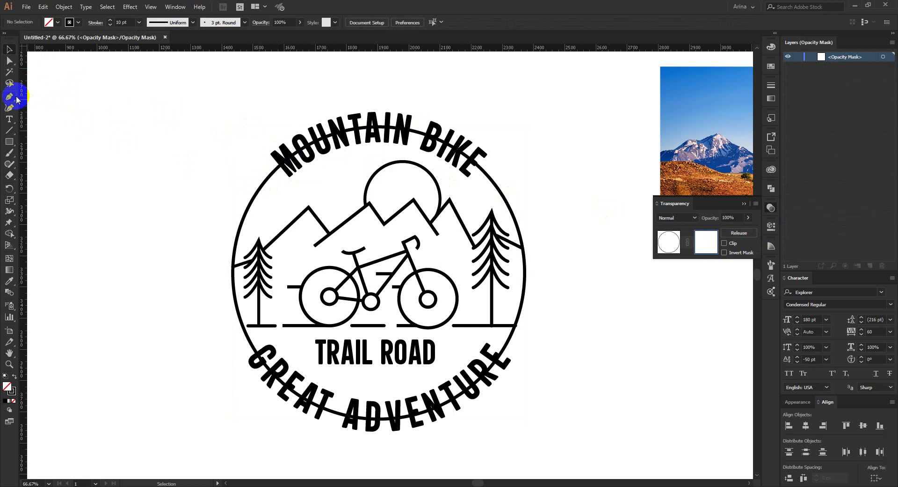
pyautogui.moveTo(264, 155); pyautogui.dragTo(287, 185)
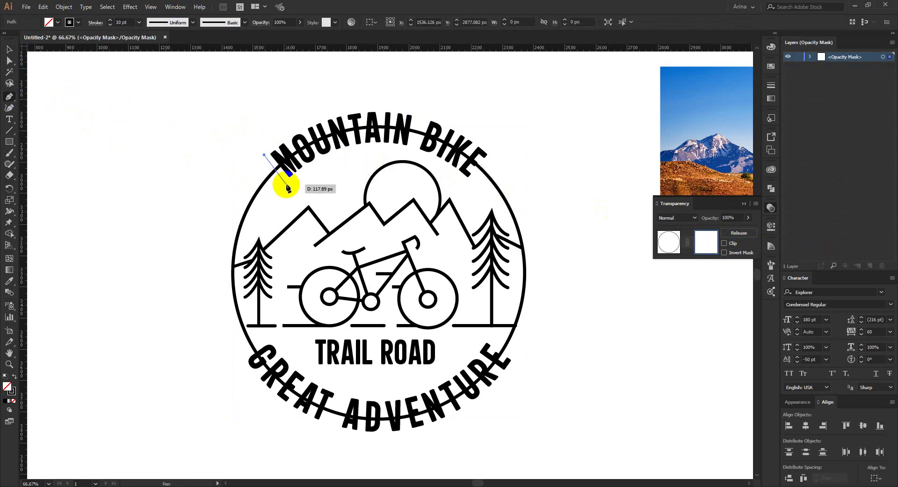
pyautogui.click(286, 184)
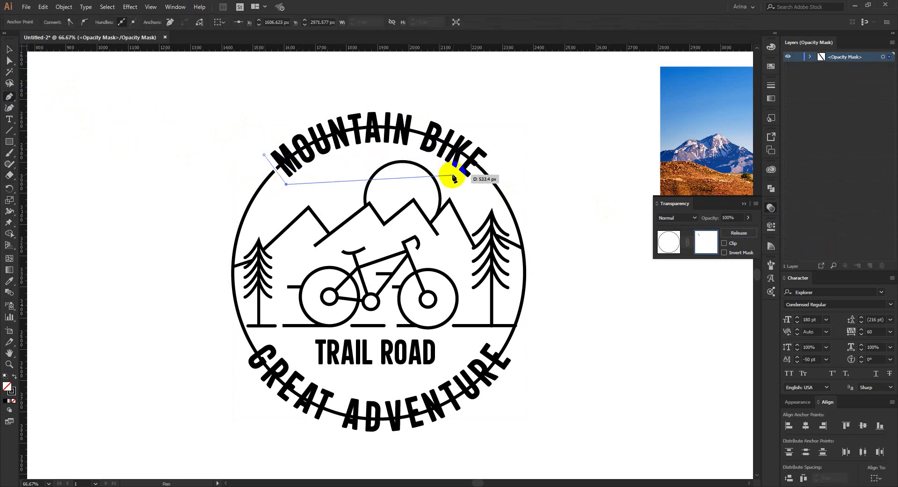
pyautogui.click(466, 184)
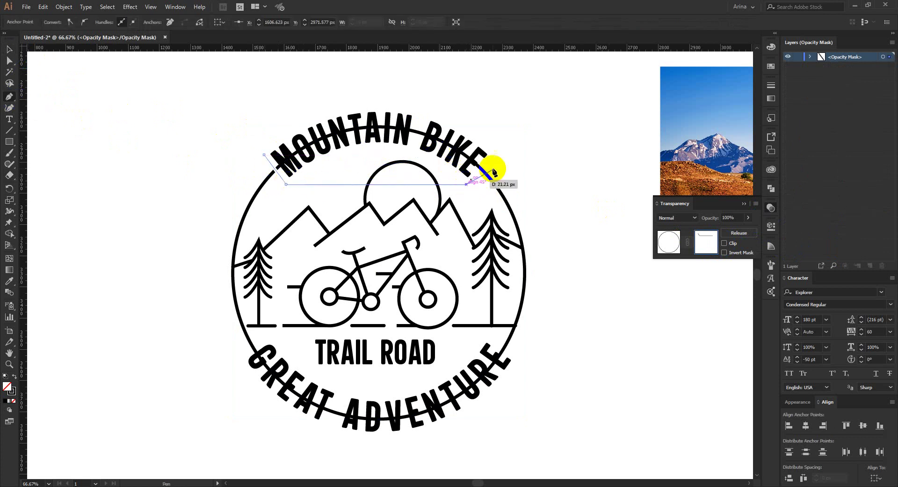
pyautogui.click(503, 151)
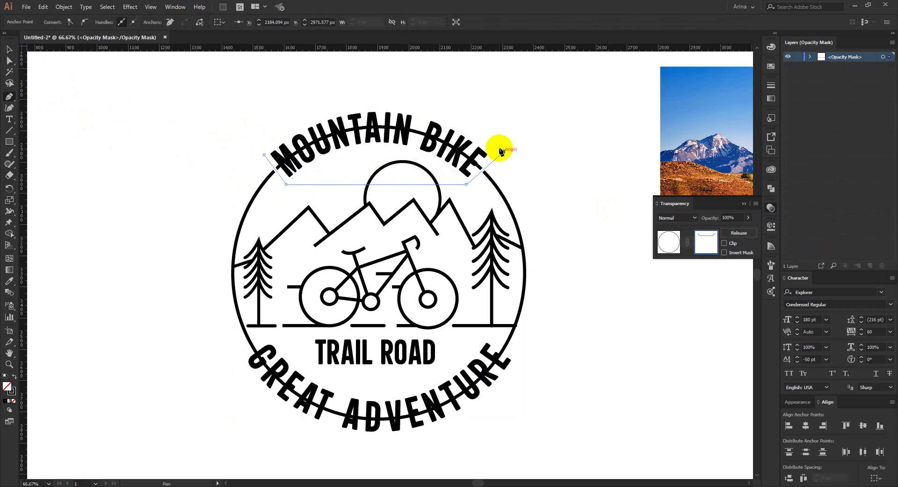
pyautogui.click(374, 87)
pyautogui.click(260, 109)
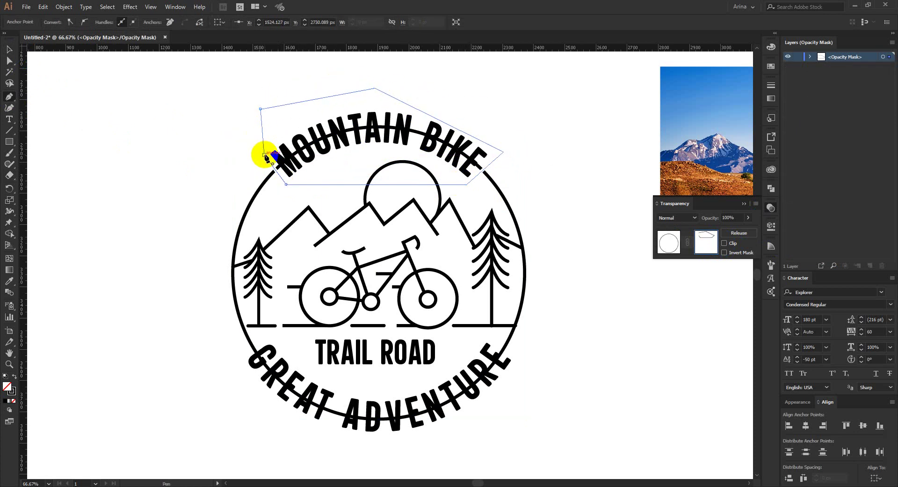
# Swap the mask outline's stroke for a solid black fill to hide the circle behind "Mountain Bike", then deselect it.
pyautogui.press('v')
pyautogui.click(214, 124)
pyautogui.moveTo(281, 93); pyautogui.dragTo(302, 122)
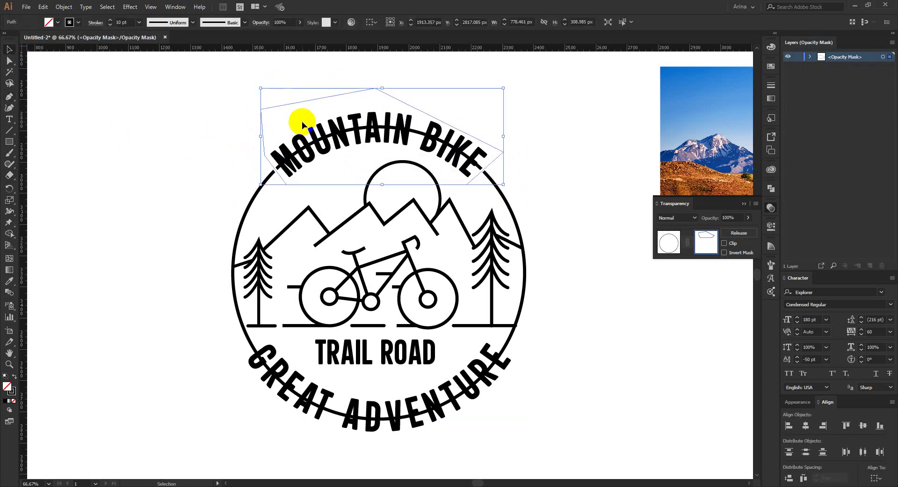
pyautogui.hotkey('shift', 'x')
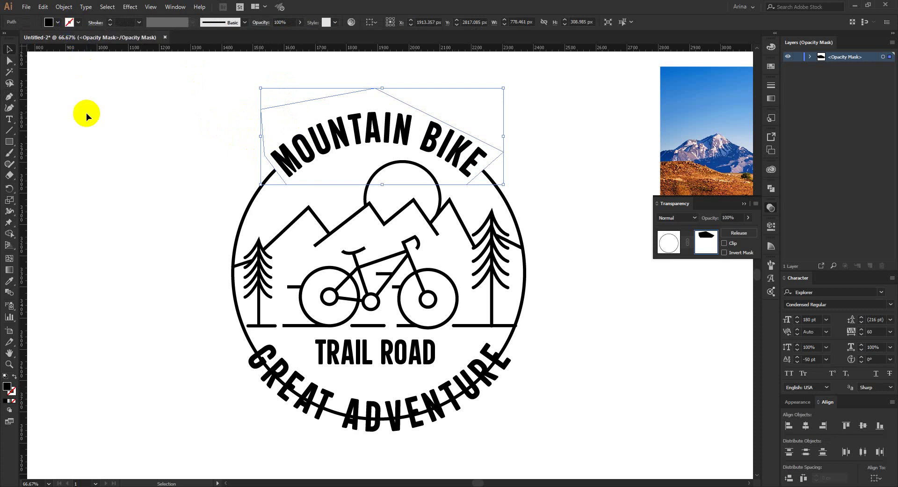
pyautogui.click(86, 114)
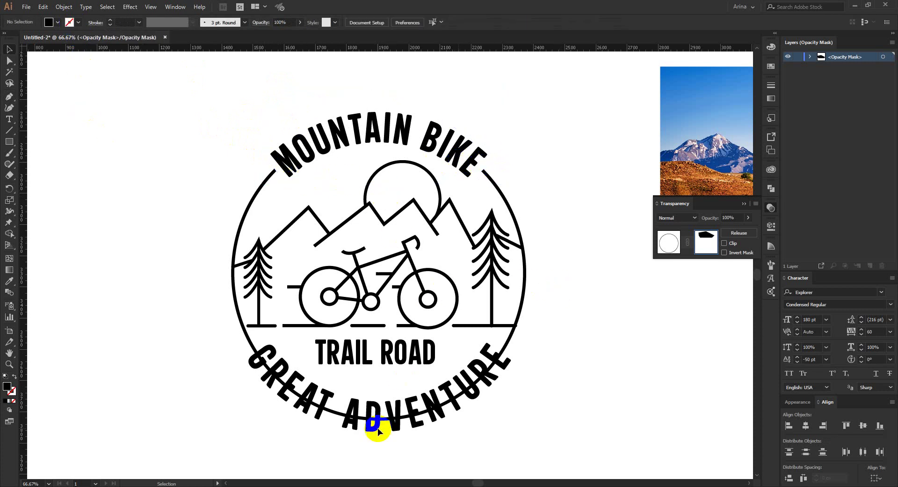
# Draw a black-filled Pen outline around the "Great Adventure" lettering in the opacity mask to hide the circle behind the letters.
pyautogui.click(11, 108)
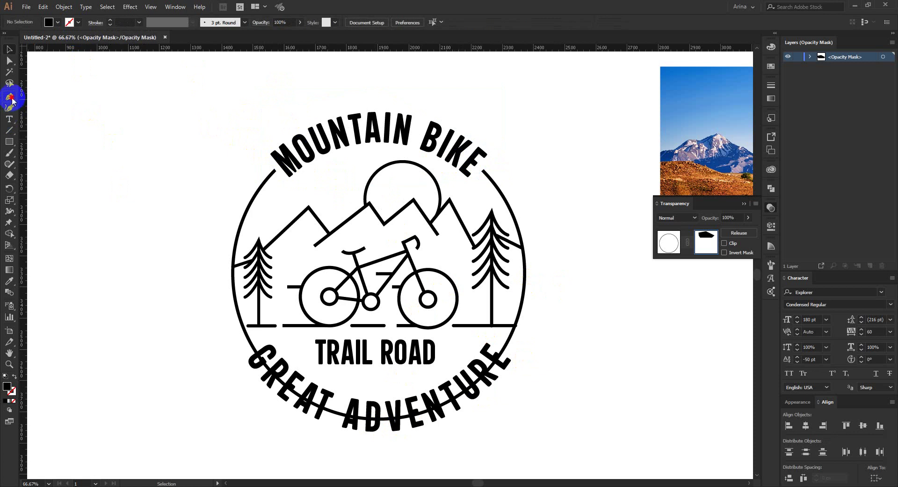
pyautogui.click(269, 338)
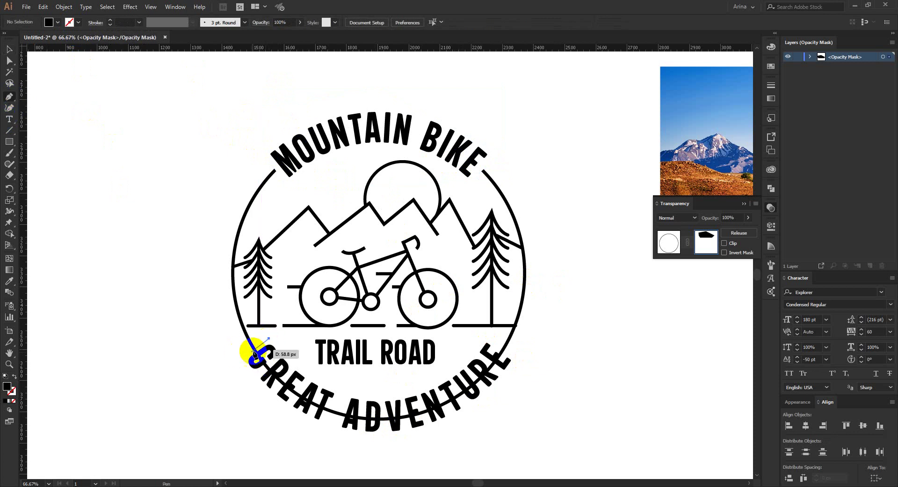
pyautogui.click(233, 361)
pyautogui.click(450, 450)
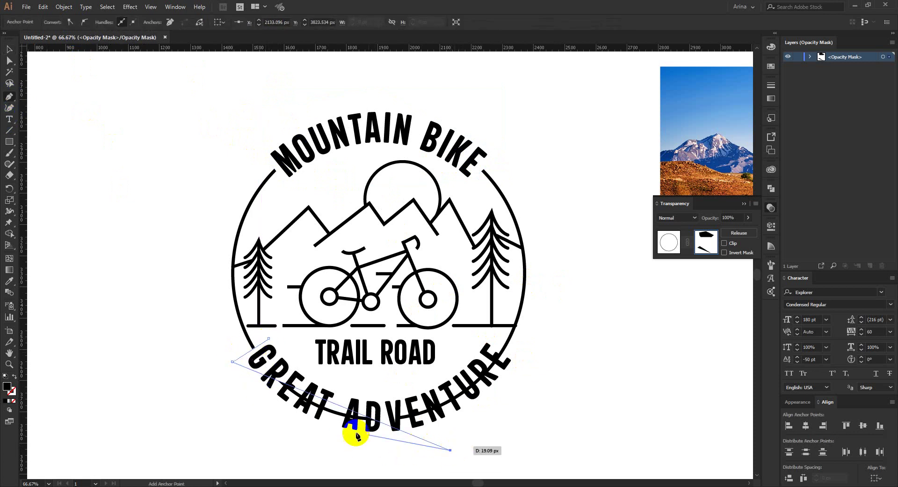
pyautogui.hotkey('ctrl', 'z')
pyautogui.click(273, 421)
pyautogui.click(475, 441)
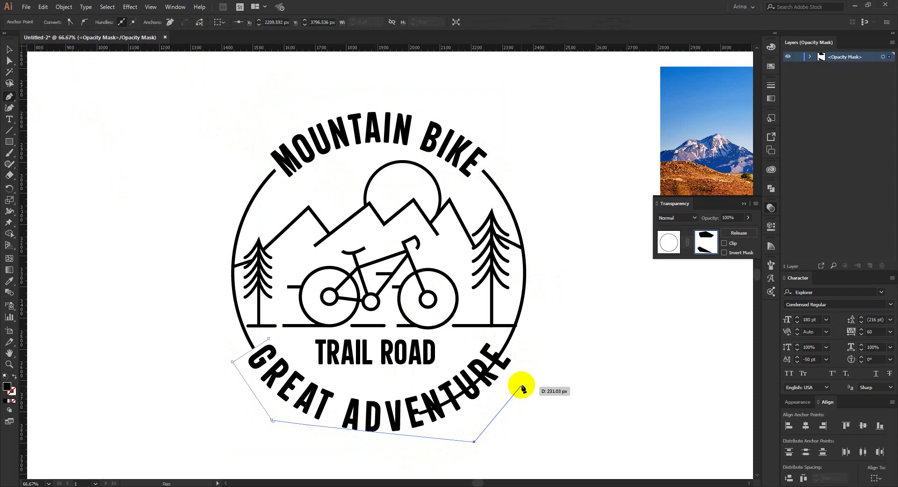
pyautogui.click(533, 363)
pyautogui.click(512, 354)
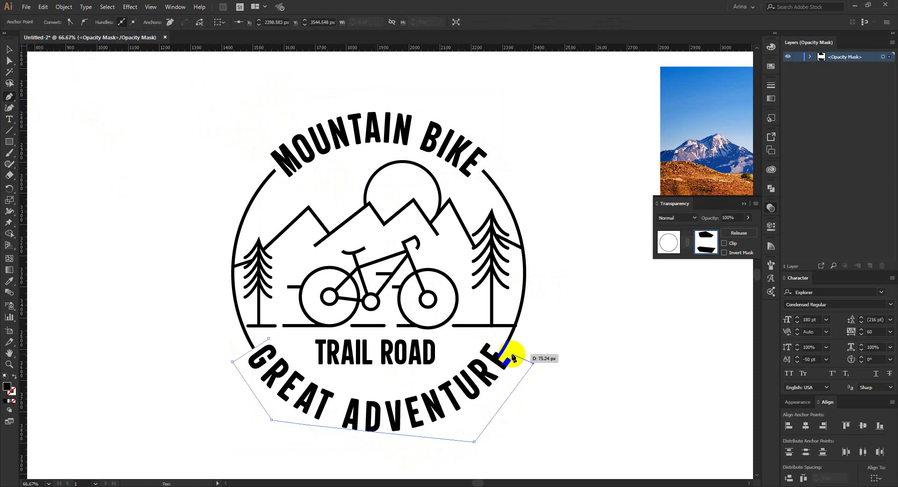
pyautogui.click(487, 338)
pyautogui.click(383, 391)
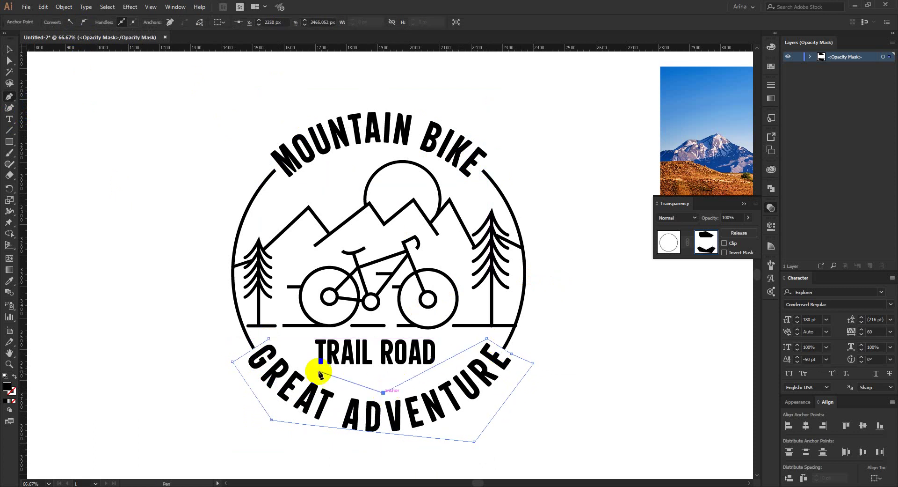
pyautogui.click(294, 360)
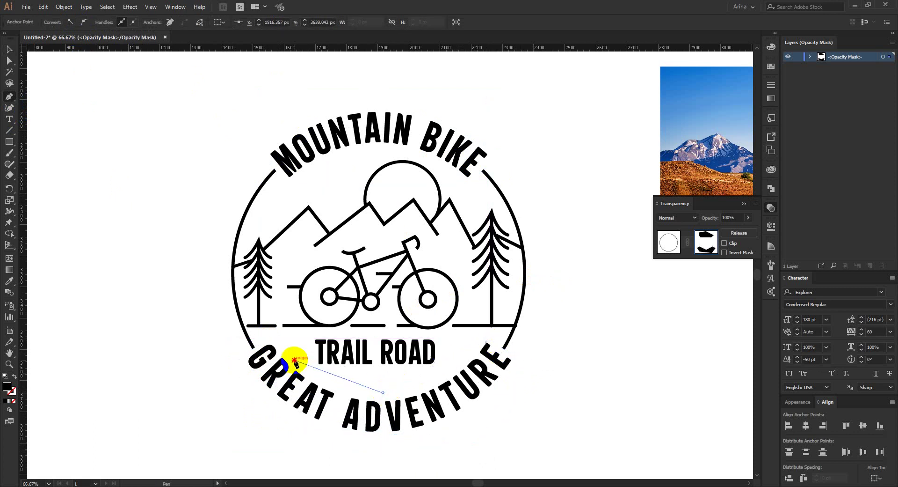
# Deselect the mask outline and leave mask editing to return to the normal artwork.
pyautogui.press('v')
pyautogui.click(572, 385)
pyautogui.click(574, 369)
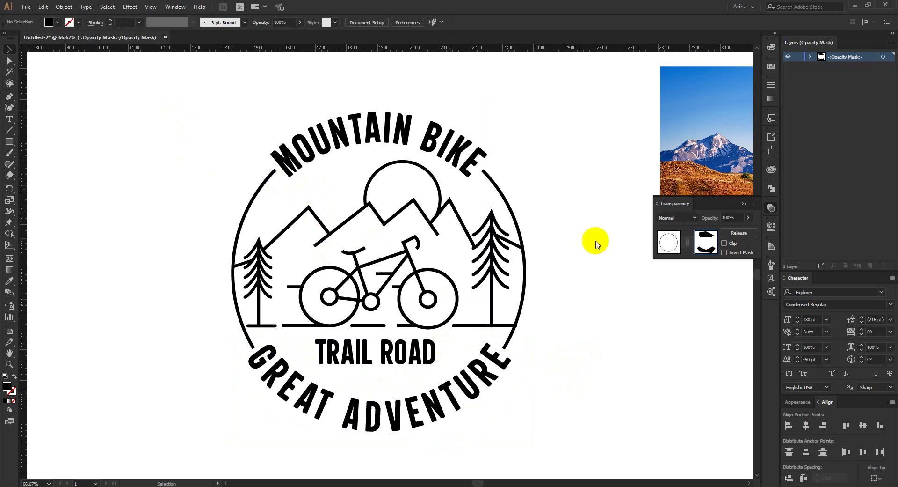
pyautogui.click(668, 241)
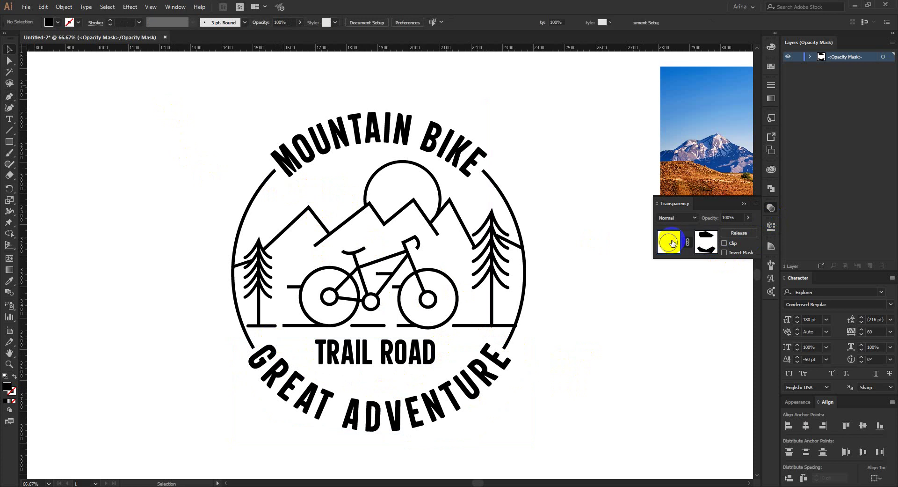
pyautogui.click(576, 340)
# Draw a circle about 106 px across in the empty area beside the badge, and place an overlapping copy to its right.
pyautogui.scroll(1, 338, 169)
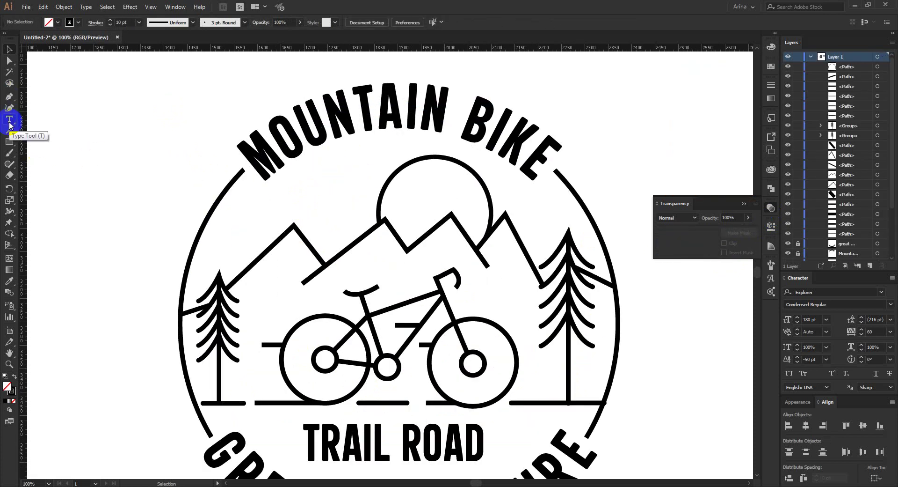
pyautogui.moveTo(11, 142); pyautogui.dragTo(34, 165)
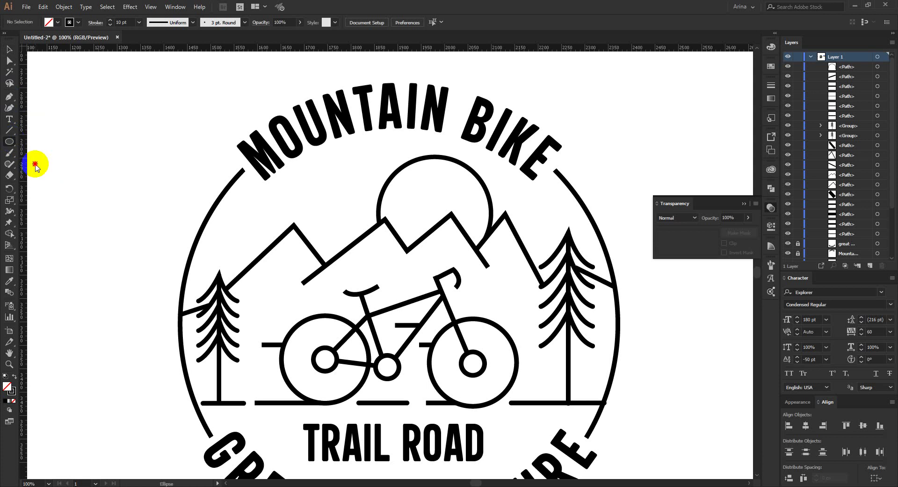
pyautogui.moveTo(64, 129); pyautogui.dragTo(134, 174)
pyautogui.press('v')
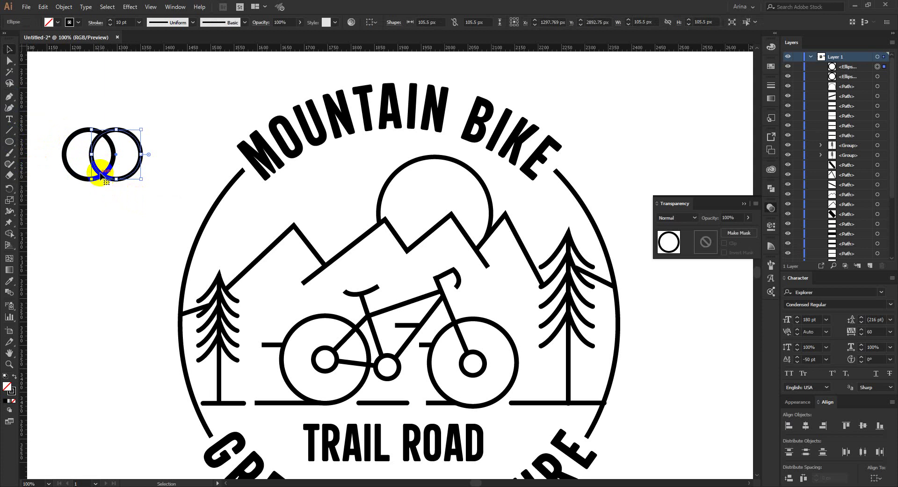
pyautogui.moveTo(100, 173); pyautogui.dragTo(109, 173)
# Try removing the overlapping parts of the two small circles with Shape Builder, then delete both shapes.
pyautogui.moveTo(163, 196); pyautogui.dragTo(68, 138)
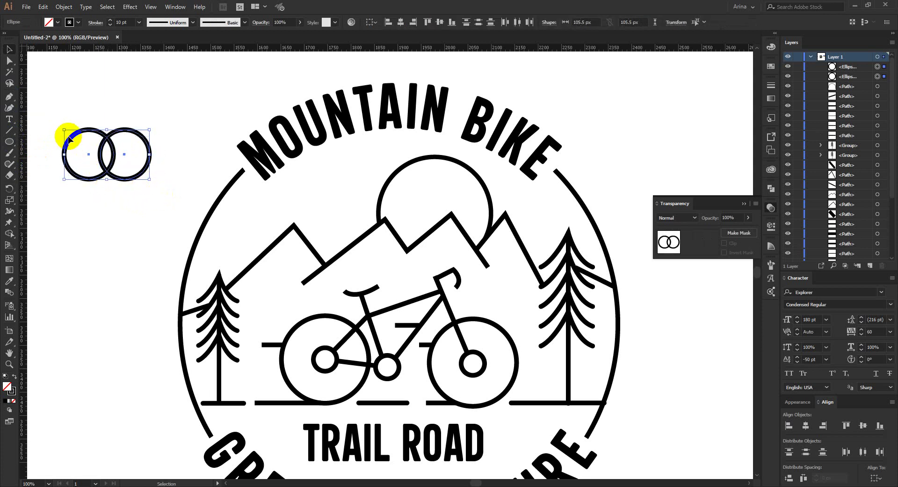
pyautogui.hotkey('shift', 'm')
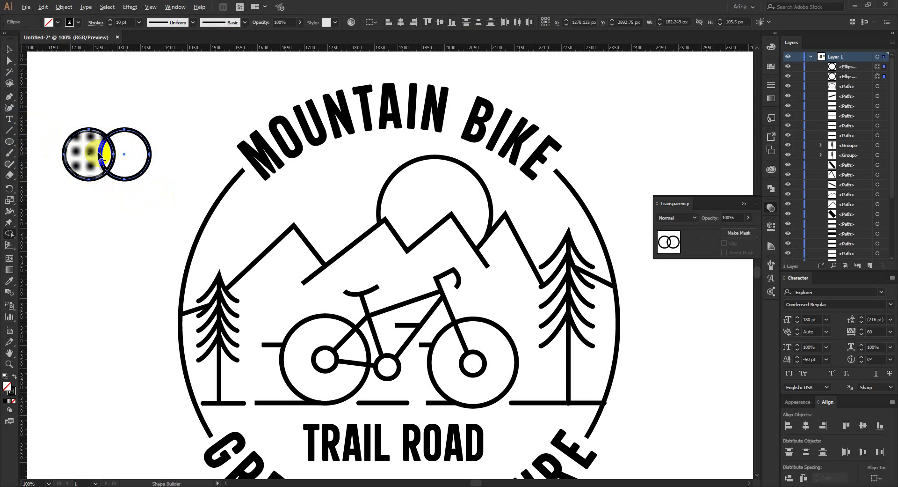
pyautogui.keyDown('alt'); pyautogui.click(99, 152); pyautogui.keyUp('alt')
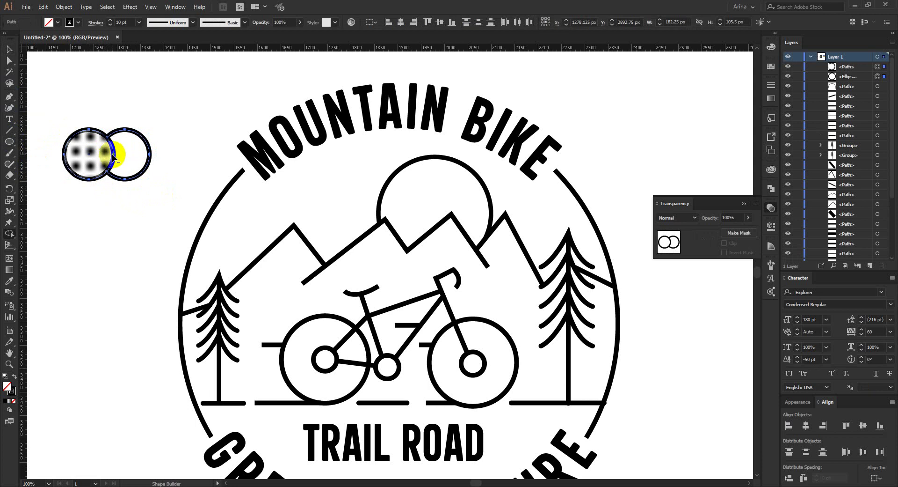
pyautogui.keyDown('alt'); pyautogui.click(113, 158); pyautogui.keyUp('alt')
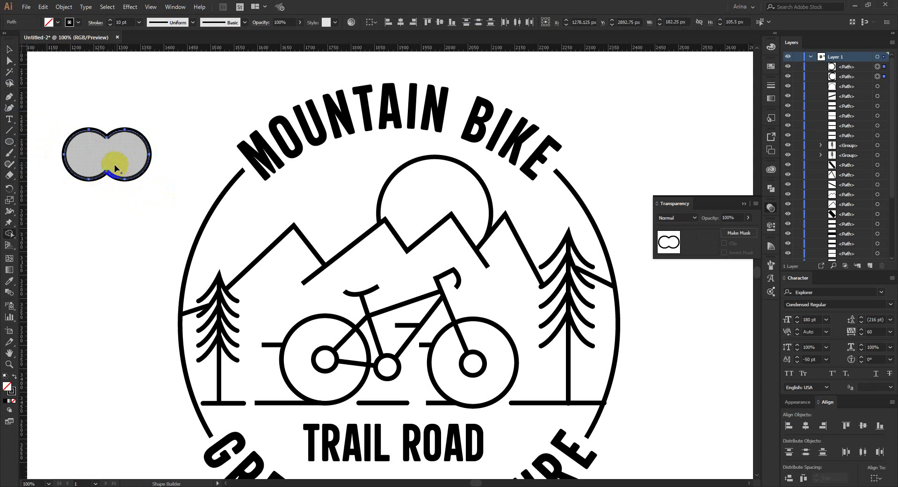
pyautogui.press('v')
pyautogui.hotkey('ctrl', 'z')
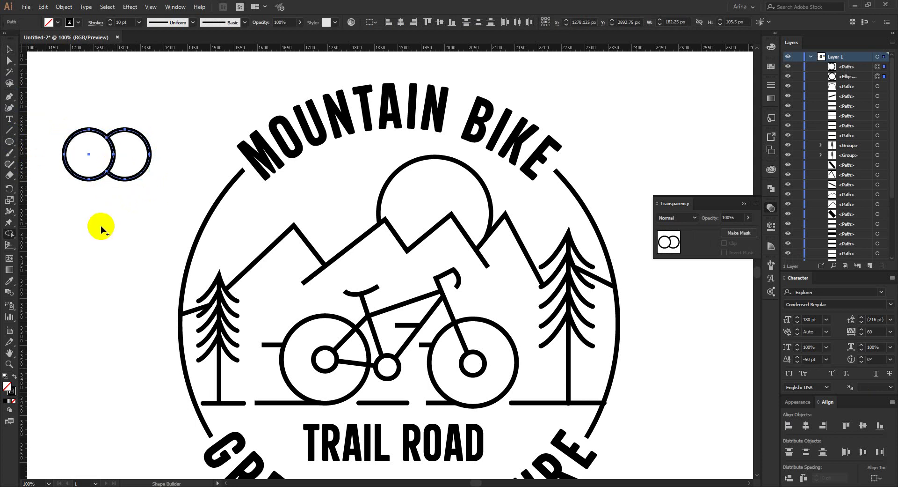
pyautogui.press('v')
pyautogui.moveTo(157, 213); pyautogui.dragTo(71, 114)
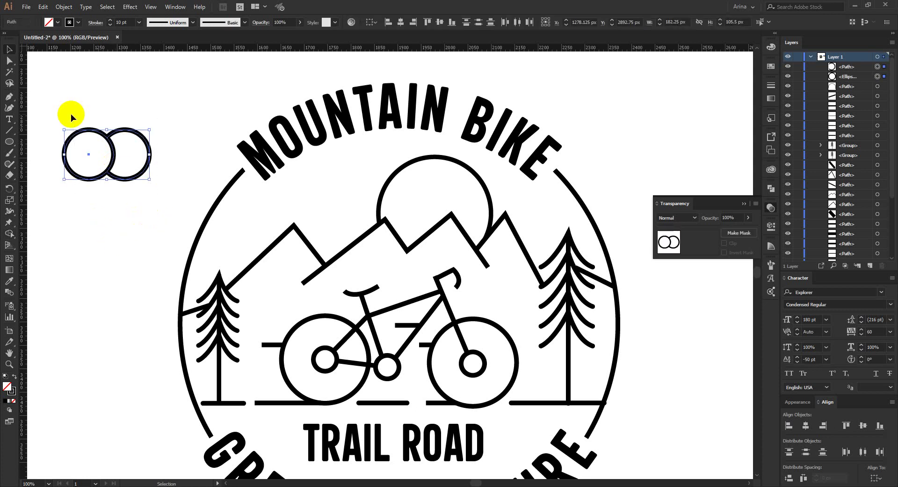
pyautogui.press('Delete')
# Draw a small bird from two curved wings meeting in a sharp V with the Pen tool, in the empty area beside the badge.
pyautogui.click(9, 96)
pyautogui.click(64, 127)
pyautogui.moveTo(92, 148); pyautogui.dragTo(96, 162)
pyautogui.click(93, 148)
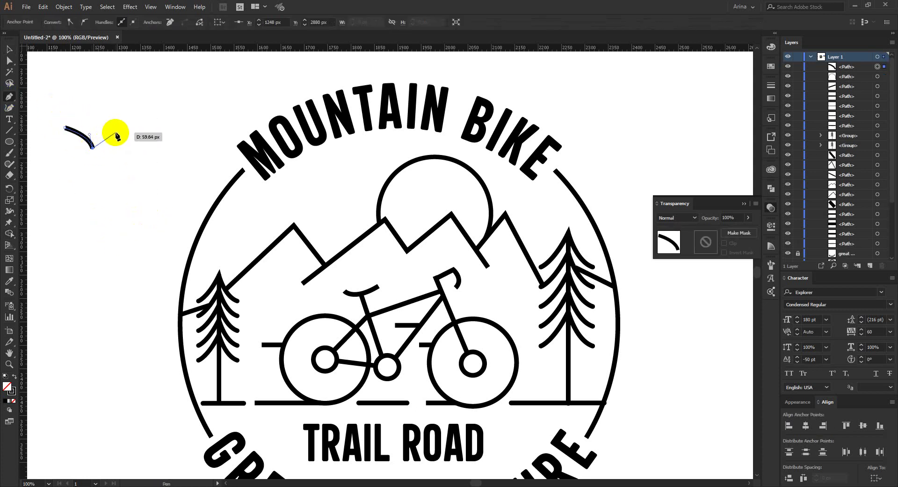
pyautogui.moveTo(119, 130)
pyautogui.mouseDown()
pyautogui.moveTo(136, 132)
pyautogui.moveTo(126, 130)
pyautogui.mouseUp()
pyautogui.press('a')
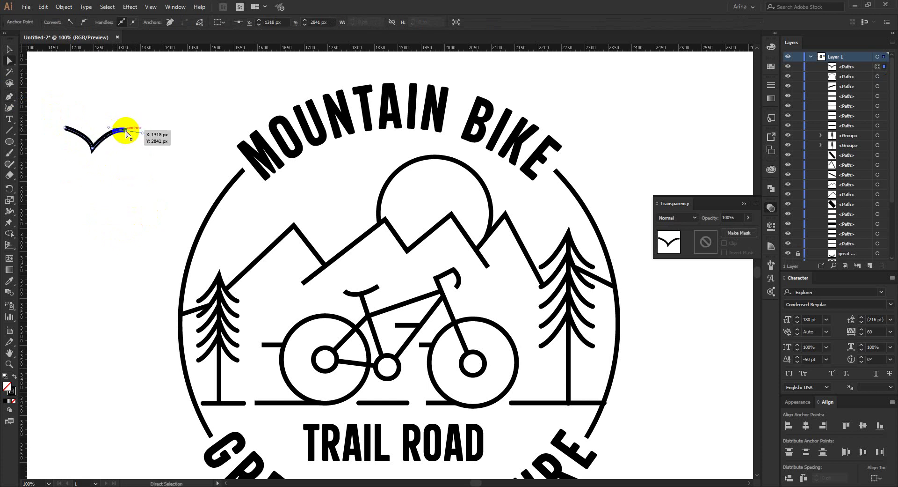
# Move the bird inside the badge beside the sun, scale it down, and arrange it as a group of three birds.
pyautogui.press('v')
pyautogui.click(114, 182)
pyautogui.moveTo(115, 182); pyautogui.dragTo(57, 115)
pyautogui.moveTo(126, 139); pyautogui.dragTo(300, 171)
# Copy the mountain line's 10 pt stroke onto the three birds, and shift the lower-right bird slightly down and left.
pyautogui.press('i')
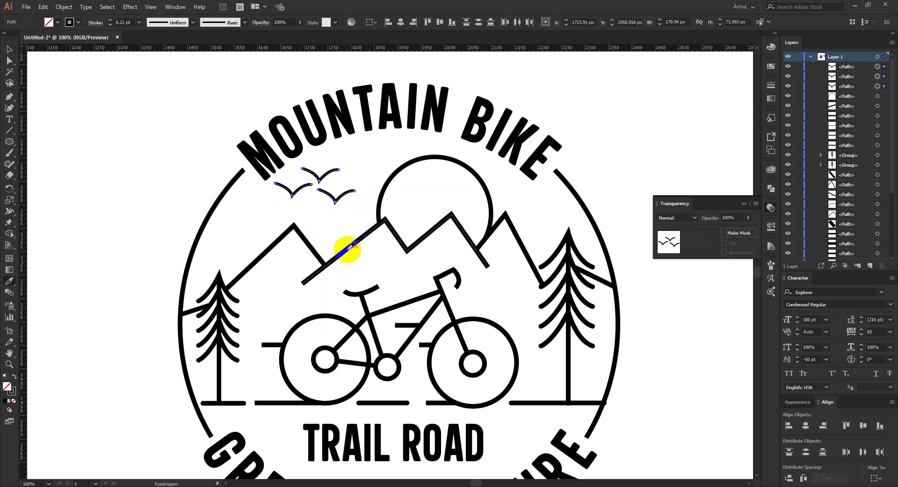
pyautogui.click(348, 247)
pyautogui.press('v')
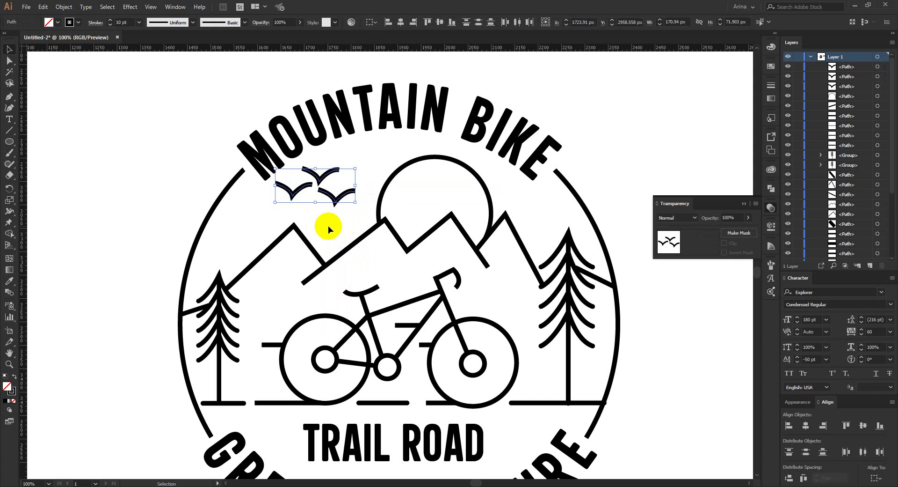
pyautogui.click(328, 227)
pyautogui.moveTo(338, 201); pyautogui.dragTo(335, 204)
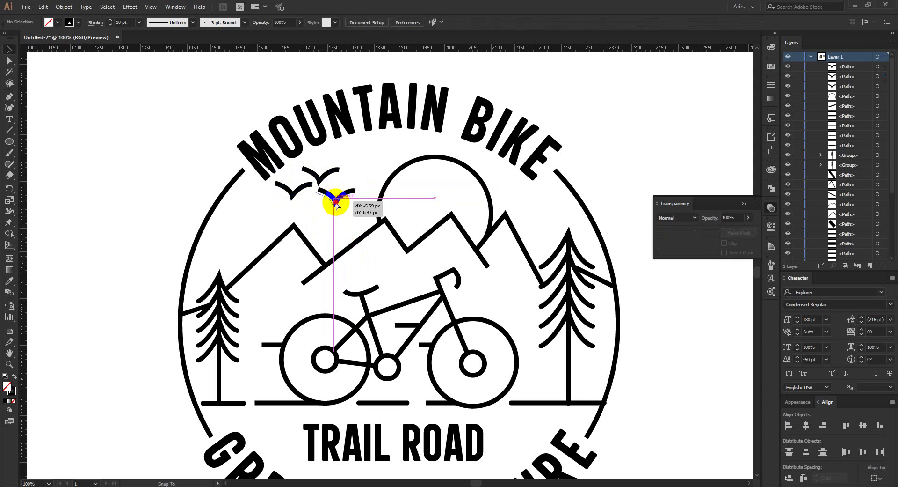
pyautogui.click(338, 226)
pyautogui.scroll(-1, 338, 226)
pyautogui.click(180, 292)
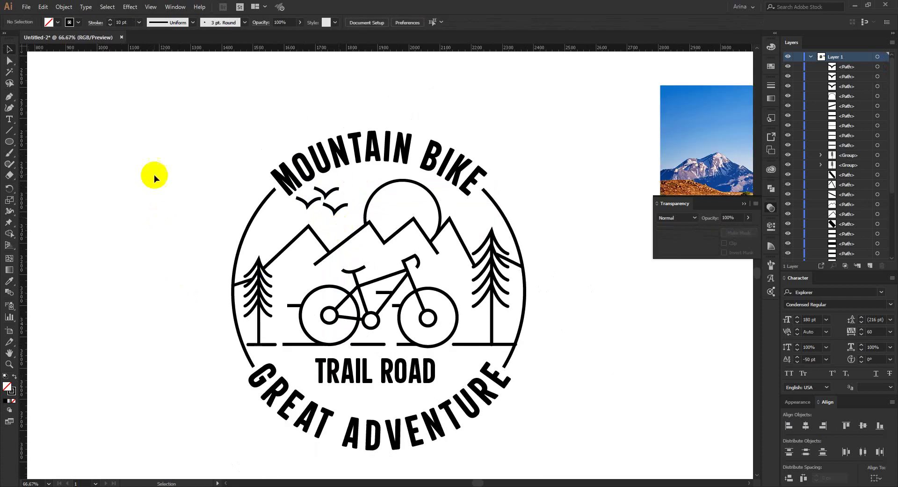
# Scale the three birds down together about their centre to about 98 px wide.
pyautogui.scroll(2, 322, 202)
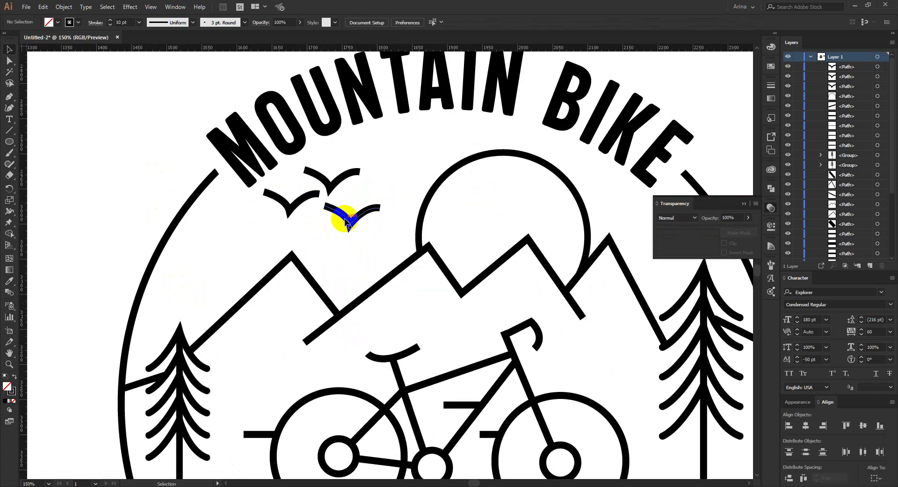
pyautogui.moveTo(372, 233); pyautogui.dragTo(300, 182)
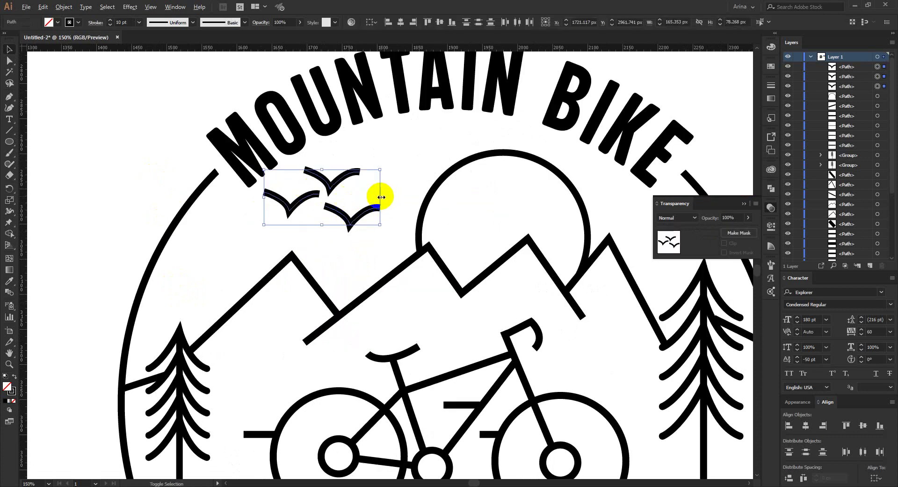
pyautogui.moveTo(380, 197)
pyautogui.mouseDown()
pyautogui.moveTo(346, 200)
pyautogui.moveTo(357, 197)
pyautogui.mouseUp()
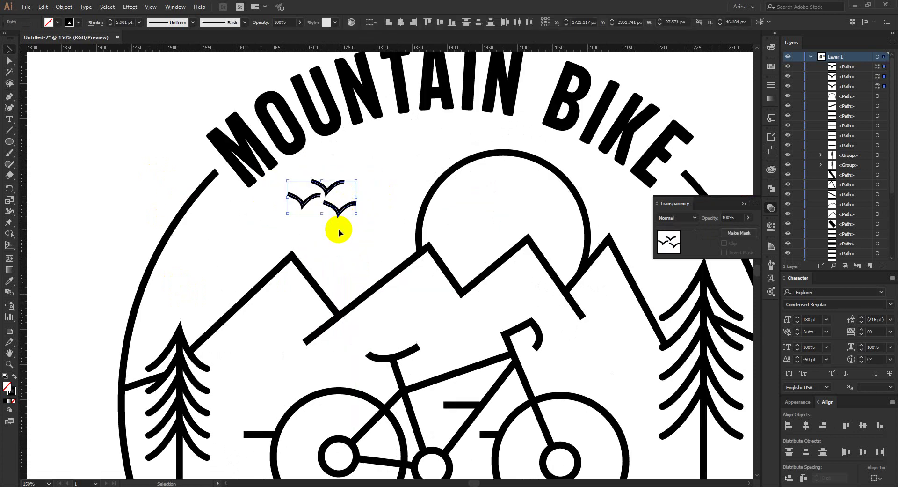
# Reapply the mountain line's 10 pt stroke to the birds, and move the upper and lower-right birds slightly right to space them out.
pyautogui.press('i')
pyautogui.click(302, 266)
pyautogui.press('v')
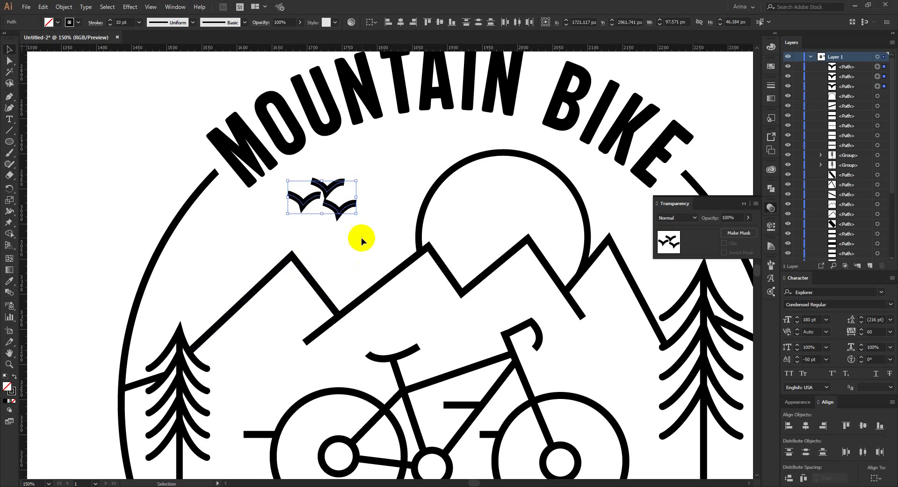
pyautogui.click(361, 236)
pyautogui.moveTo(351, 206); pyautogui.dragTo(339, 188)
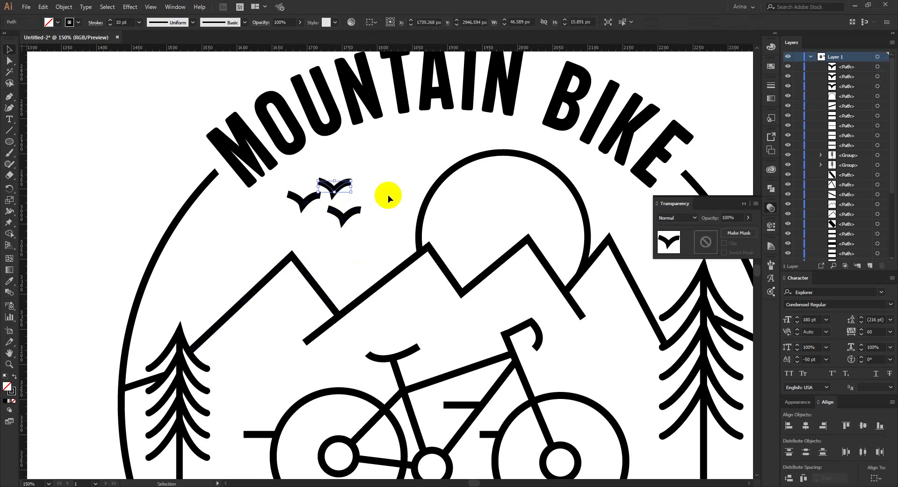
pyautogui.click(388, 195)
# Give the strokes of the three birds round caps, then deselect them.
pyautogui.scroll(-1, 332, 204)
pyautogui.moveTo(355, 221)
pyautogui.mouseDown()
pyautogui.moveTo(308, 186)
pyautogui.moveTo(315, 191)
pyautogui.mouseUp()
pyautogui.click(95, 22)
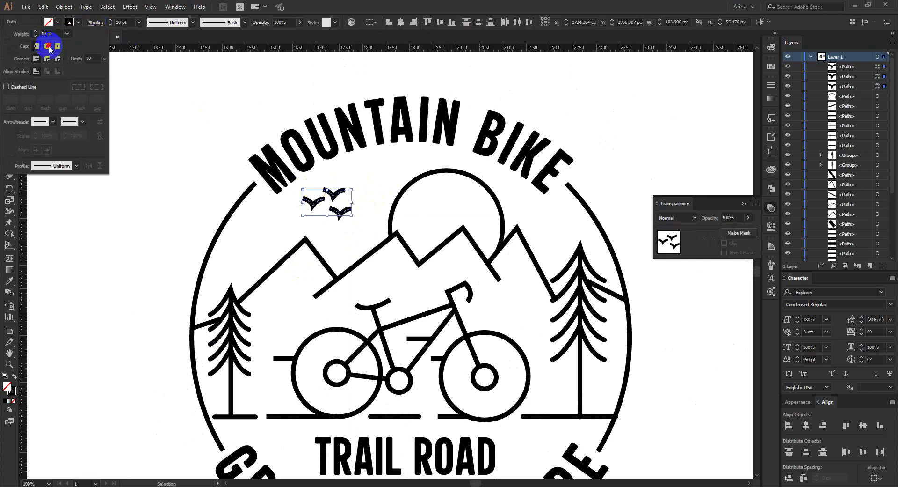
pyautogui.click(145, 209)
pyautogui.click(144, 208)
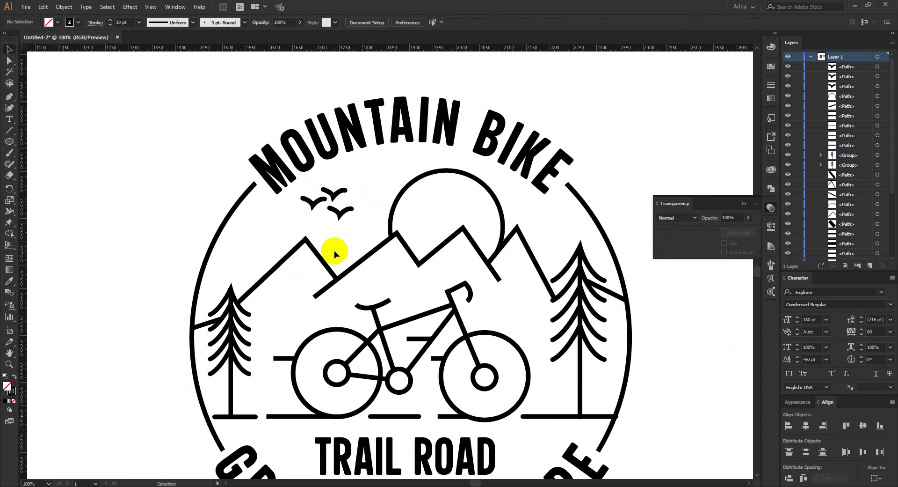
# Give the bicycle group's strokes round caps, then deselect it.
pyautogui.click(380, 326)
pyautogui.click(91, 23)
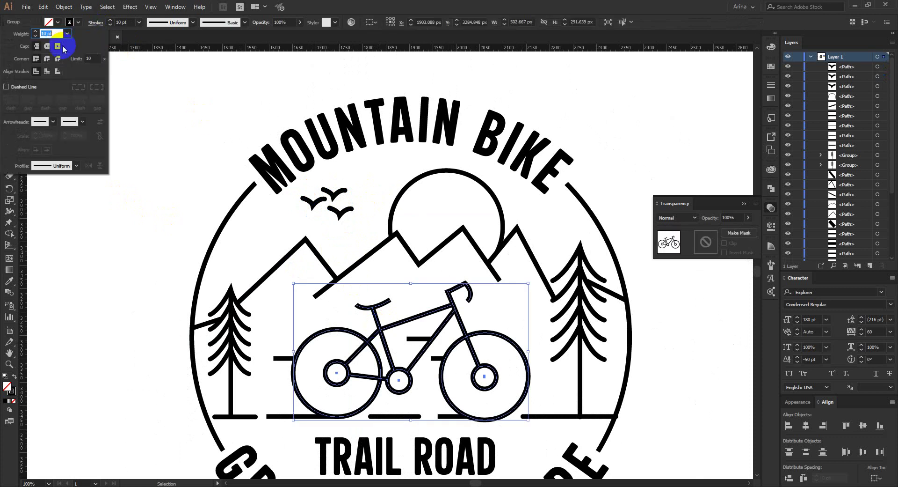
pyautogui.click(47, 49)
pyautogui.click(181, 276)
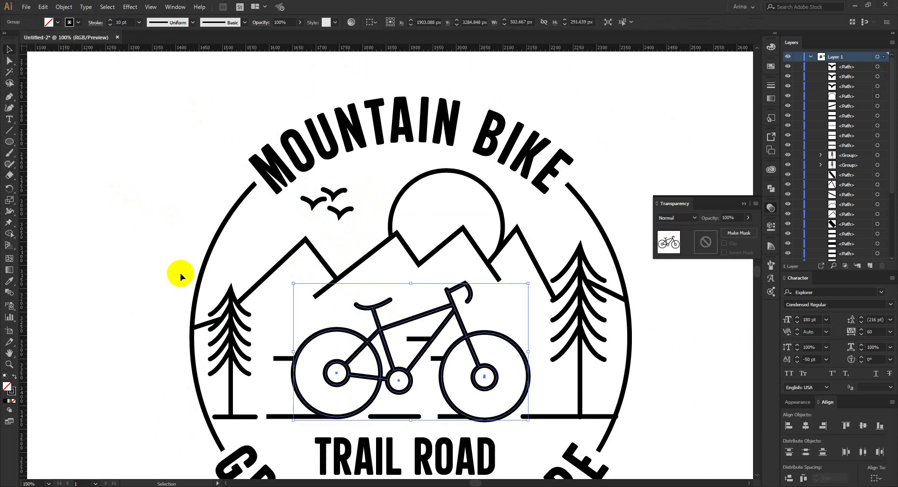
# Give the strokes of the mountain outlines round caps, including the short slopes behind both trees, then deselect them.
pyautogui.click(261, 278)
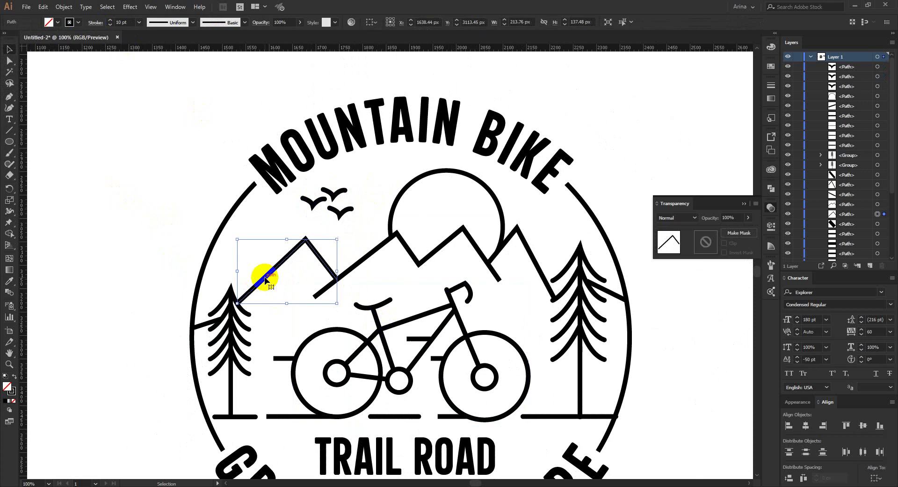
pyautogui.keyDown('shift'); pyautogui.click(324, 288); pyautogui.keyUp('shift')
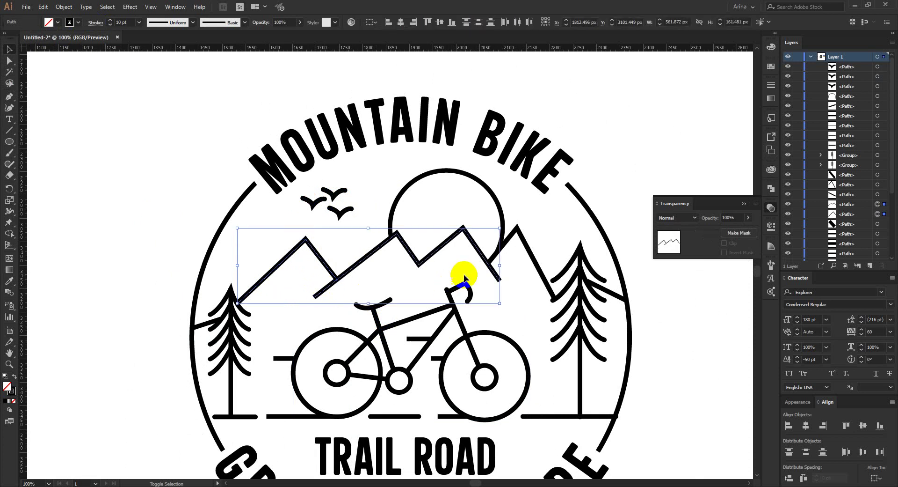
pyautogui.keyDown('shift'); pyautogui.click(516, 230); pyautogui.keyUp('shift')
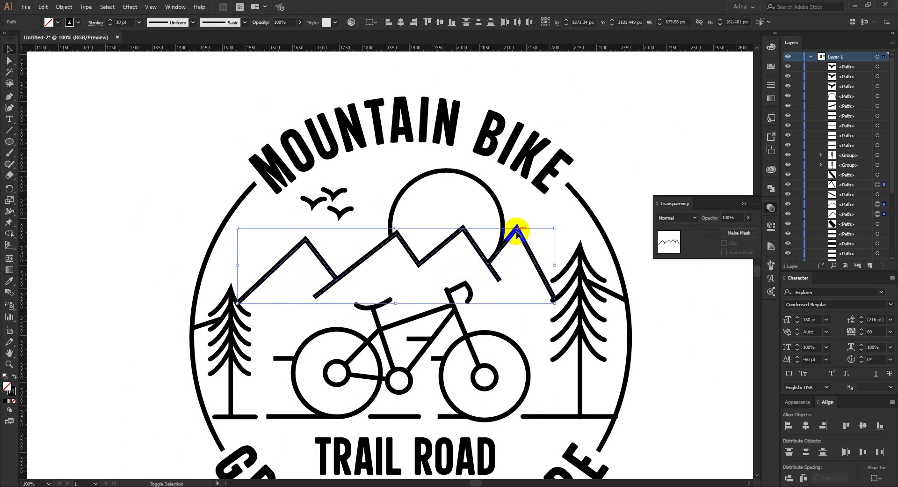
pyautogui.keyDown('shift'); pyautogui.click(617, 298); pyautogui.keyUp('shift')
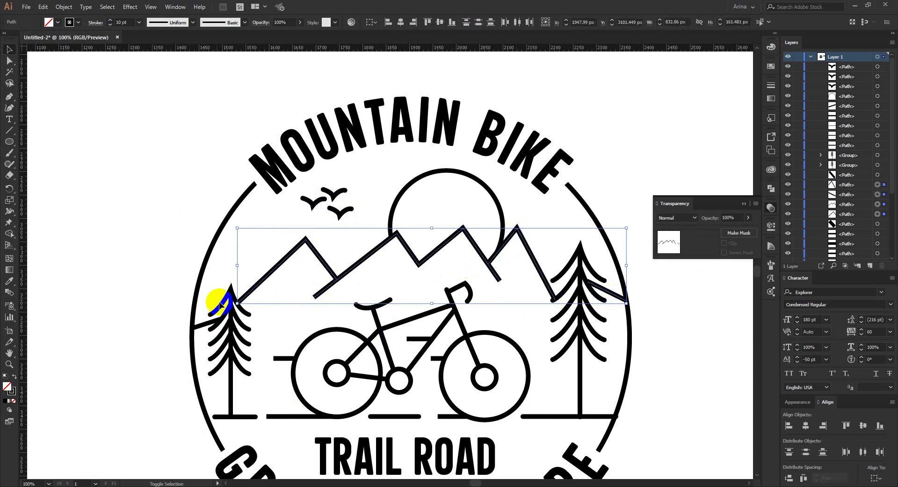
pyautogui.keyDown('shift'); pyautogui.click(205, 322); pyautogui.keyUp('shift')
pyautogui.click(95, 22)
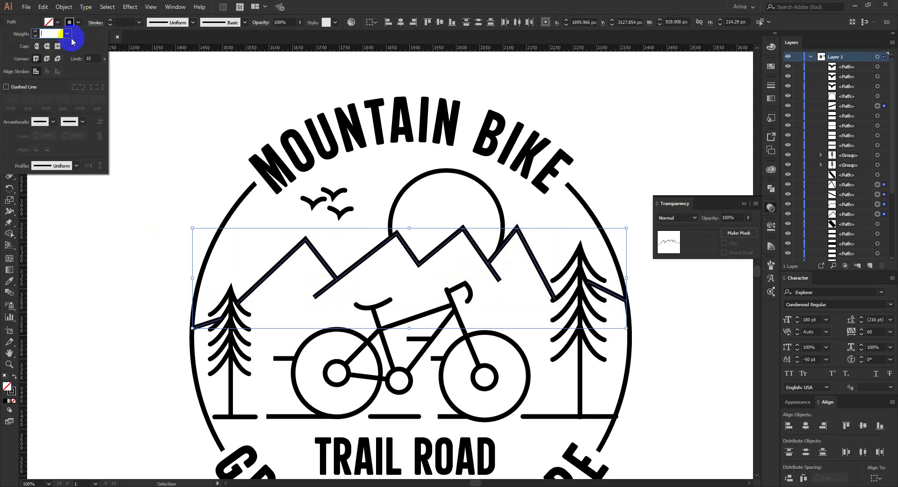
pyautogui.click(48, 57)
pyautogui.click(95, 257)
pyautogui.click(95, 258)
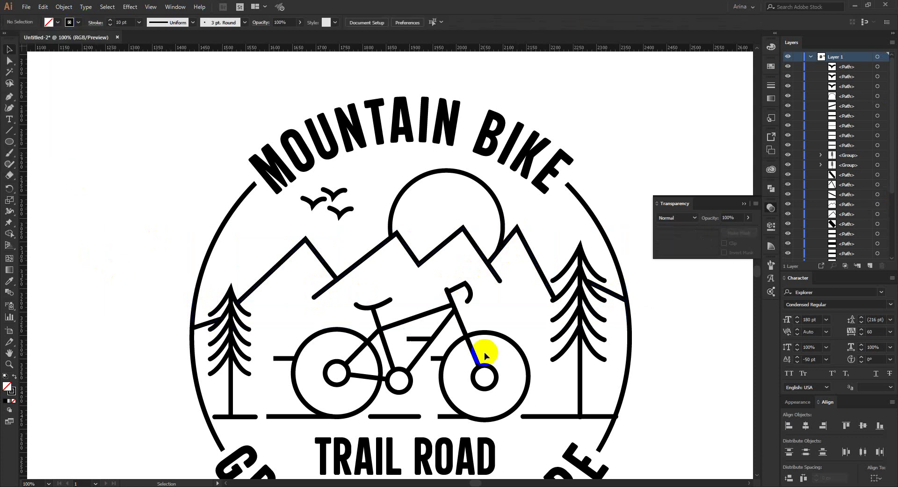
pyautogui.click(654, 358)
# Nudge the outer end of the right ground line inside the circle outline, and the right trunk's base up onto the ground line.
pyautogui.scroll(-1, 495, 299)
pyautogui.scroll(4, 585, 386)
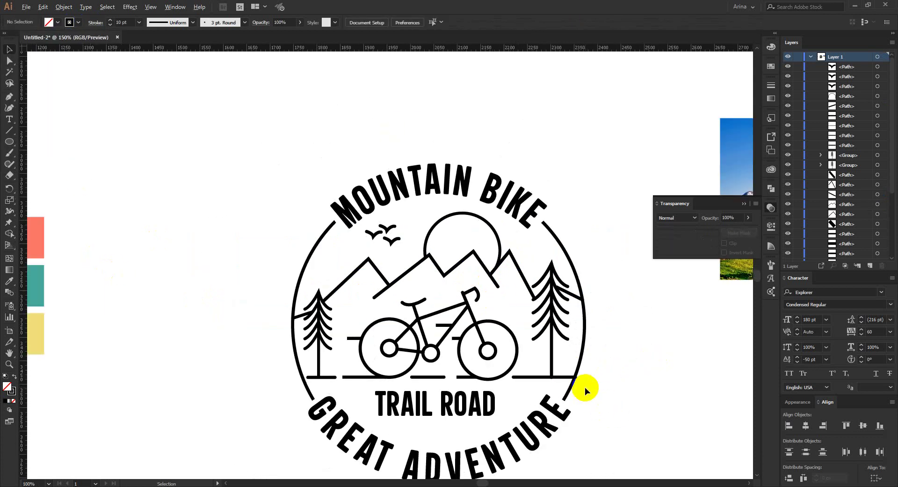
pyautogui.press('a')
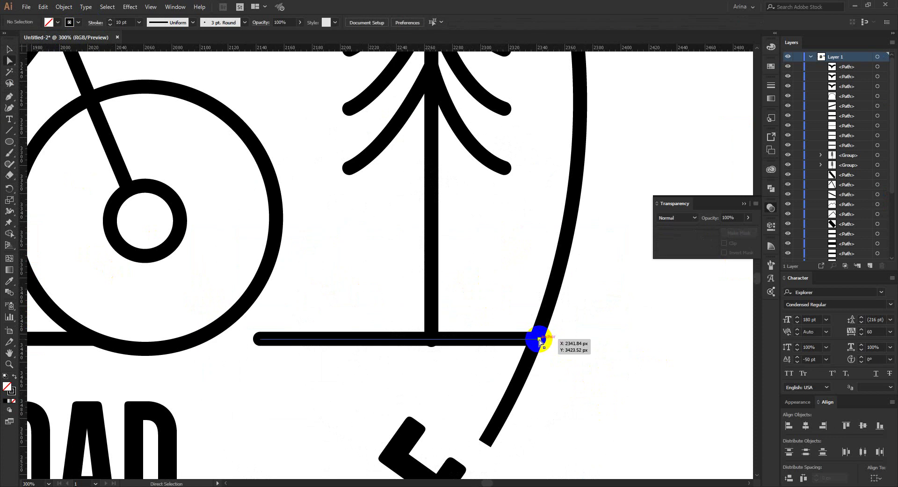
pyautogui.click(540, 340)
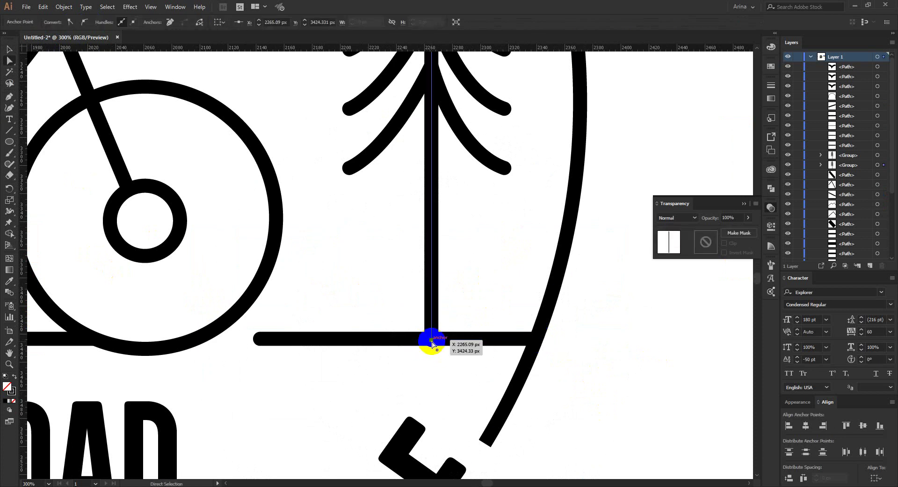
pyautogui.click(436, 367)
pyautogui.press('v')
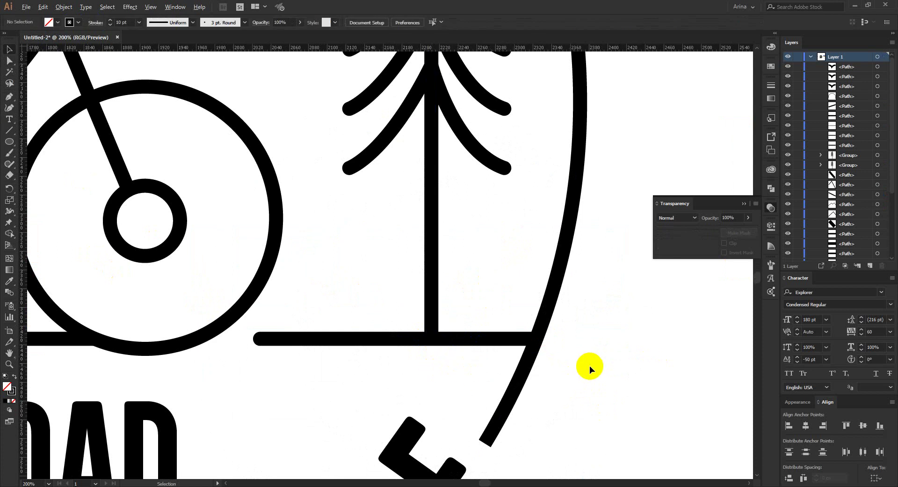
pyautogui.scroll(-4, 590, 365)
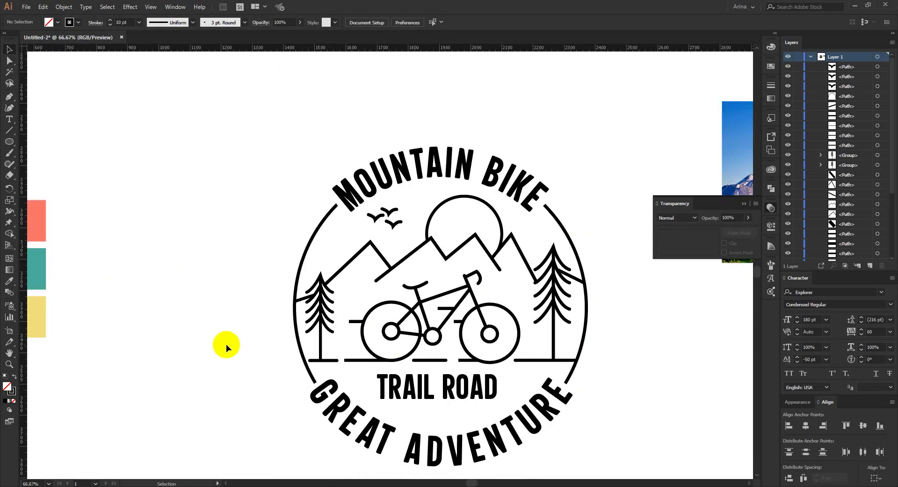
# Draw an unfilled circle about 121 px in diameter in the empty area left of the badge.
pyautogui.scroll(-2, 237, 327)
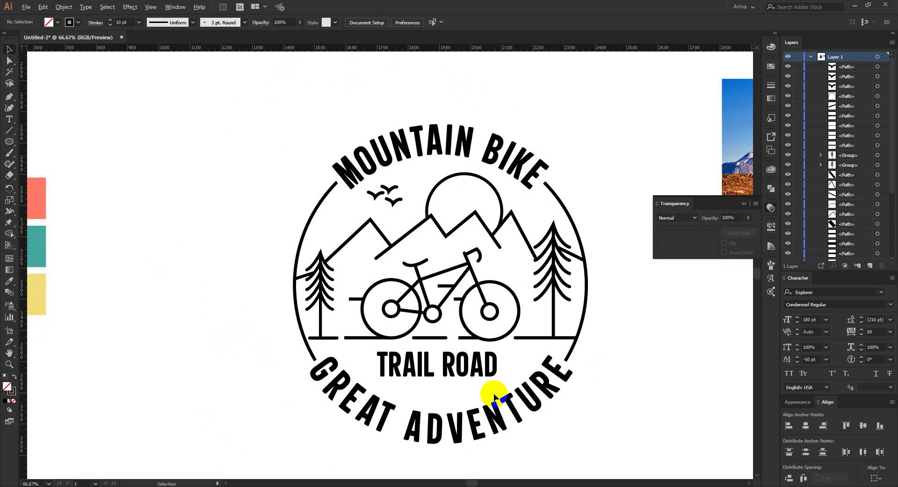
pyautogui.scroll(1, 493, 393)
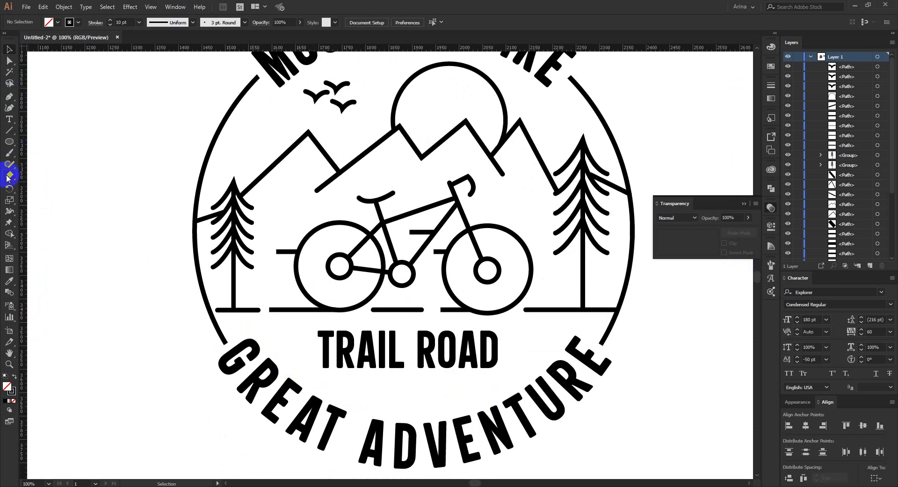
pyautogui.click(7, 146)
pyautogui.moveTo(78, 207); pyautogui.dragTo(135, 257)
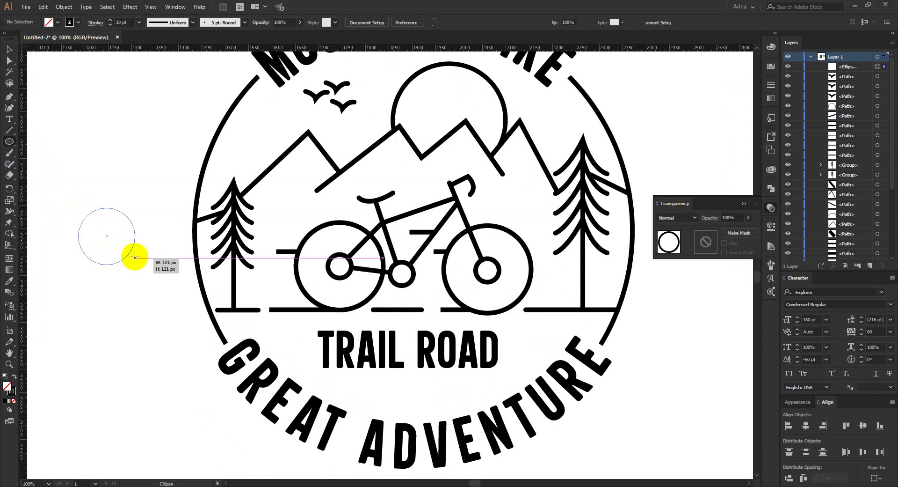
pyautogui.press('v')
# Draw a straight horizontal line running left from the small circle's top anchor.
pyautogui.click(11, 97)
pyautogui.scroll(-1, 248, 222)
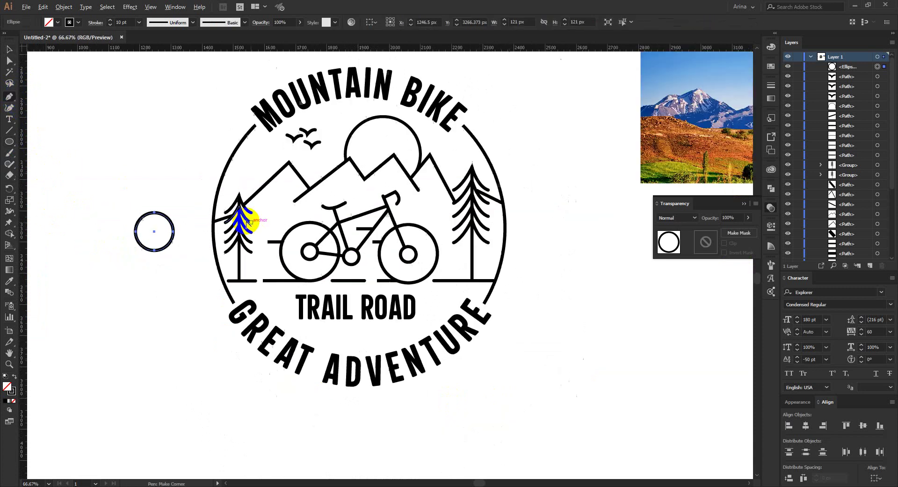
pyautogui.click(154, 213)
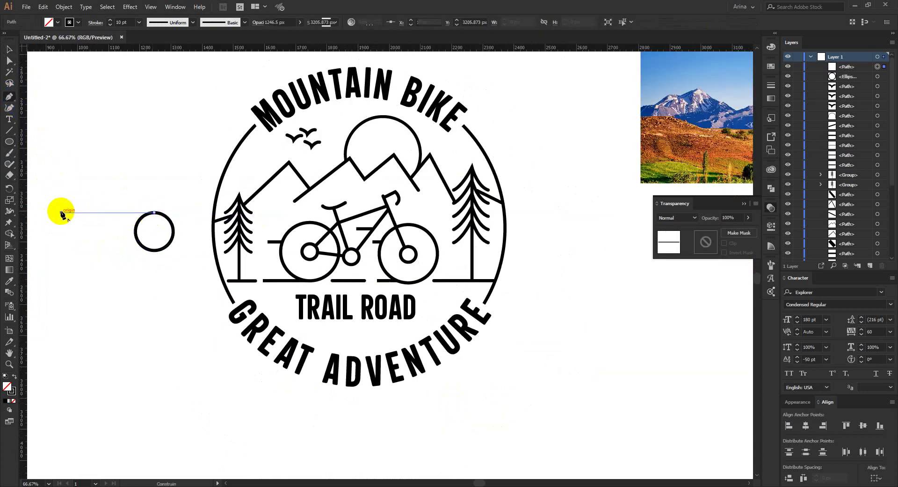
pyautogui.click(61, 212)
pyautogui.press('v')
# Delete the left half of the small circle and join the remaining arc with the horizontal line into one hook-shaped path.
pyautogui.press('a')
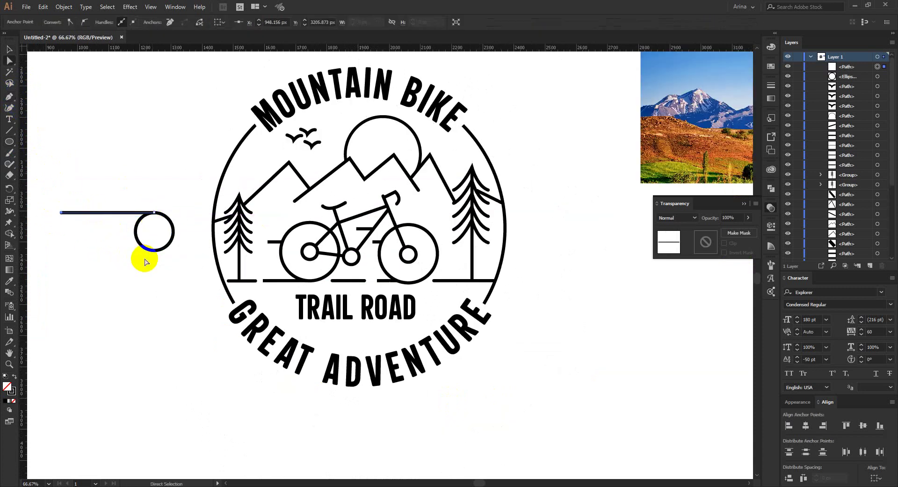
pyautogui.click(155, 254)
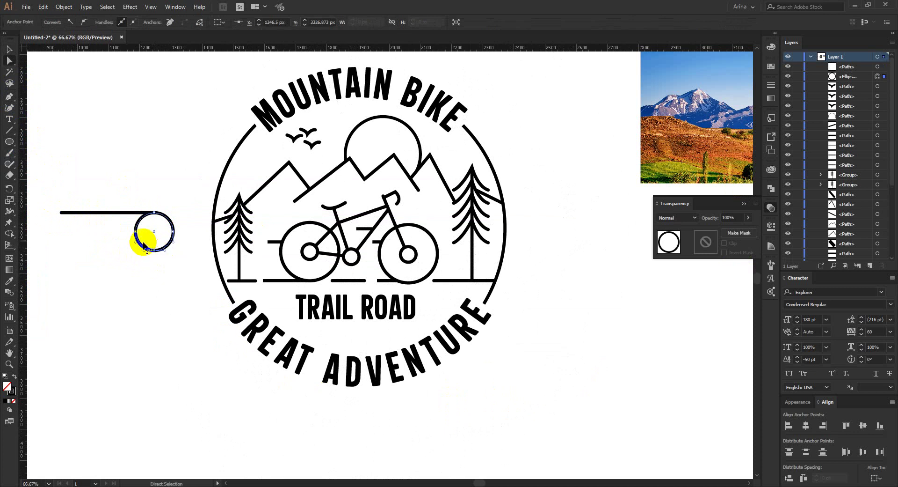
pyautogui.click(136, 233)
pyautogui.press('Delete')
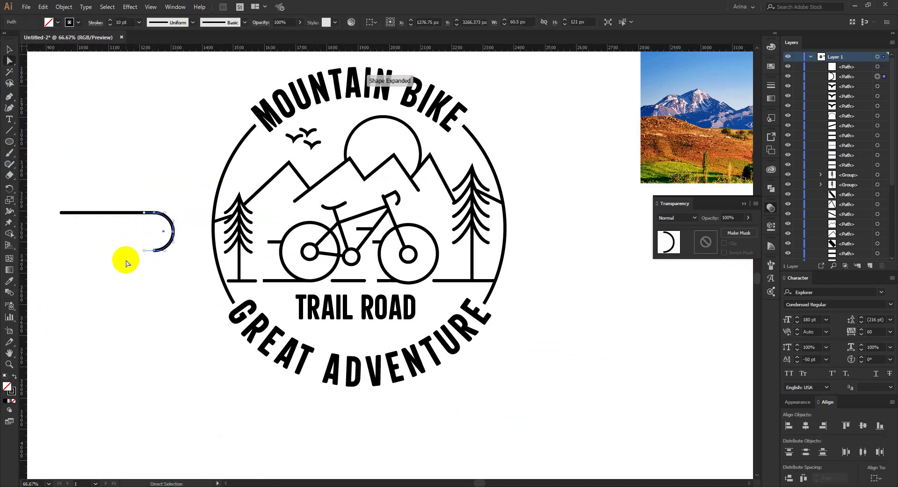
pyautogui.keyDown('shift'); pyautogui.click(102, 212); pyautogui.keyUp('shift')
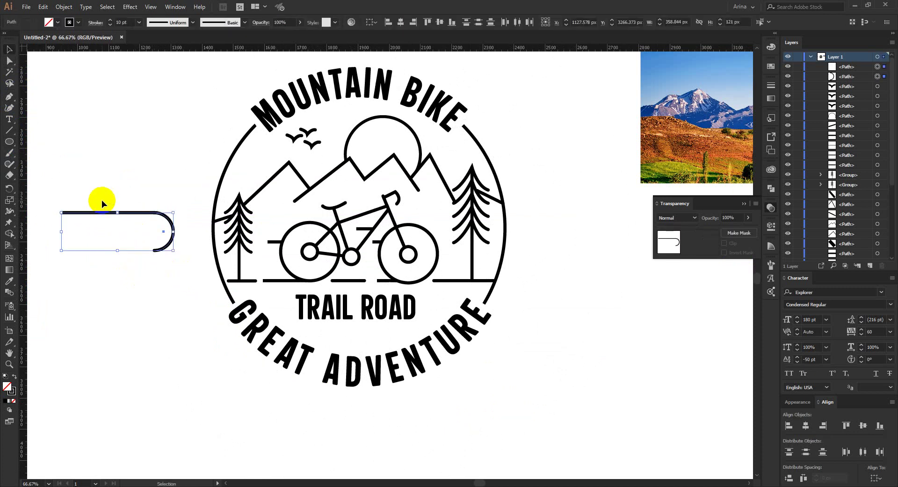
pyautogui.rightClick(121, 216)
pyautogui.click(142, 280)
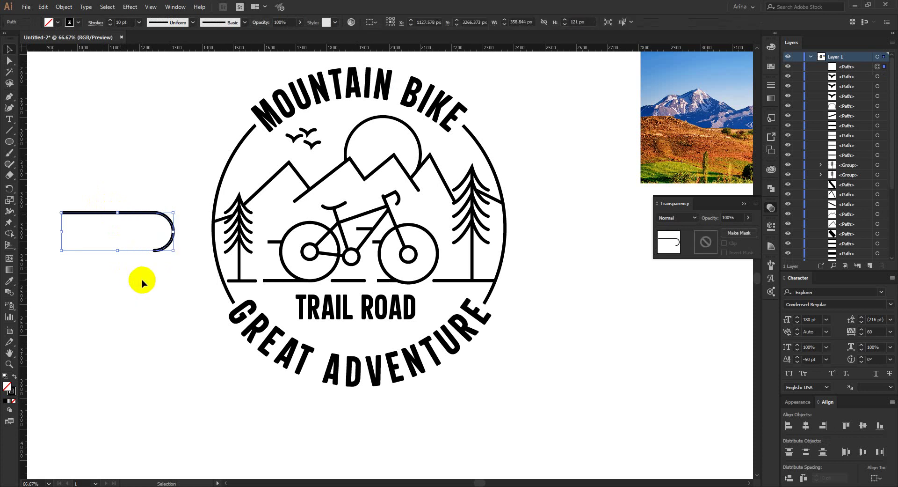
# Scale the hook shape down to about 156 px wide and place it below the TRAIL ROAD text.
pyautogui.click(140, 195)
pyautogui.moveTo(140, 195)
pyautogui.mouseDown()
pyautogui.moveTo(174, 253)
pyautogui.moveTo(111, 230)
pyautogui.mouseUp()
pyautogui.moveTo(99, 226); pyautogui.dragTo(392, 333)
pyautogui.scroll(1, 391, 332)
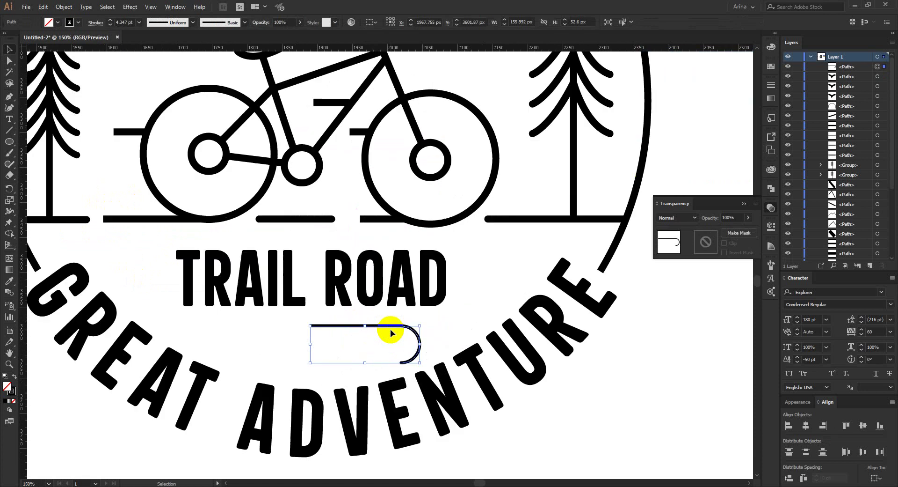
# Copy the front bicycle wheel's stroke style onto the hook shape.
pyautogui.press('i')
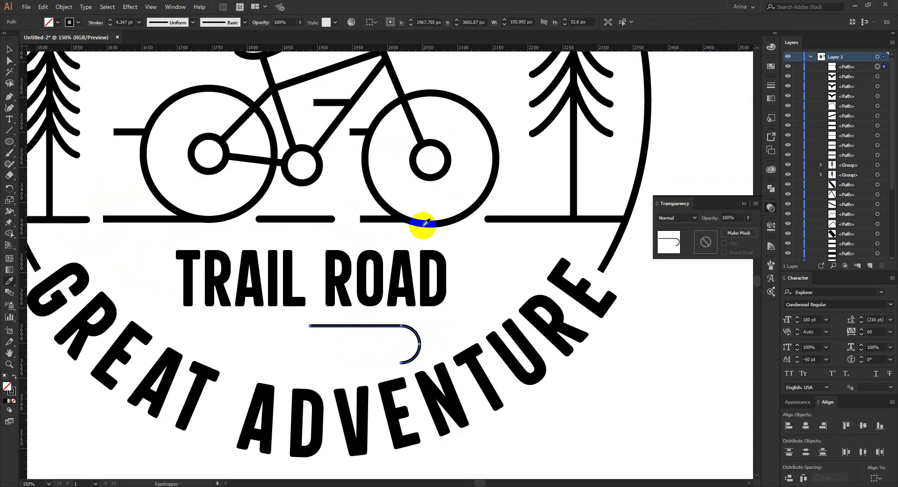
pyautogui.click(426, 220)
pyautogui.press('c')
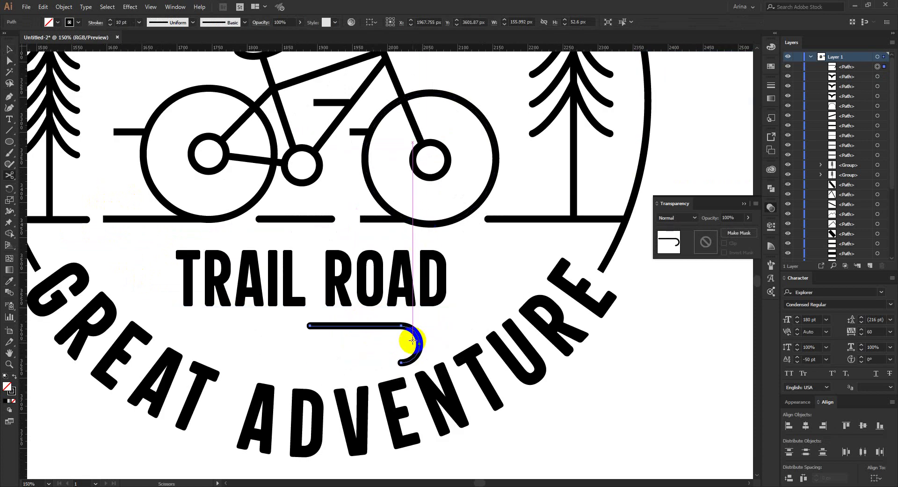
pyautogui.press('v')
# Shrink the hook to about 125 px wide and add a copy to its left, reflected across the vertical axis.
pyautogui.moveTo(418, 344)
pyautogui.mouseDown()
pyautogui.moveTo(398, 344)
pyautogui.moveTo(407, 327)
pyautogui.moveTo(270, 333)
pyautogui.mouseUp()
pyautogui.rightClick(284, 340)
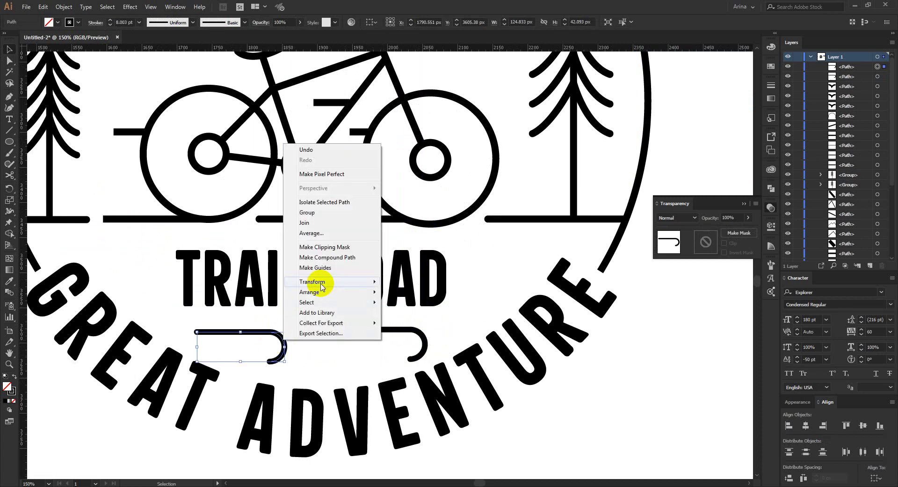
pyautogui.moveTo(357, 281)
pyautogui.click(411, 315)
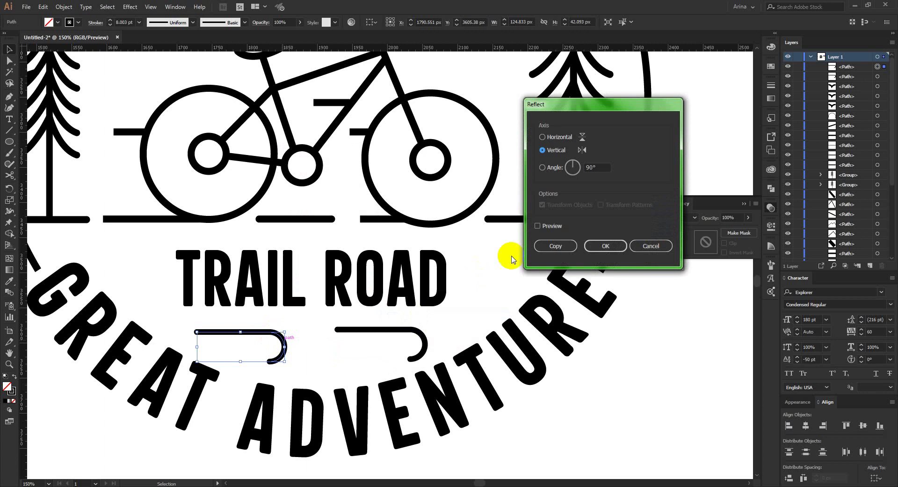
pyautogui.click(537, 226)
pyautogui.click(606, 247)
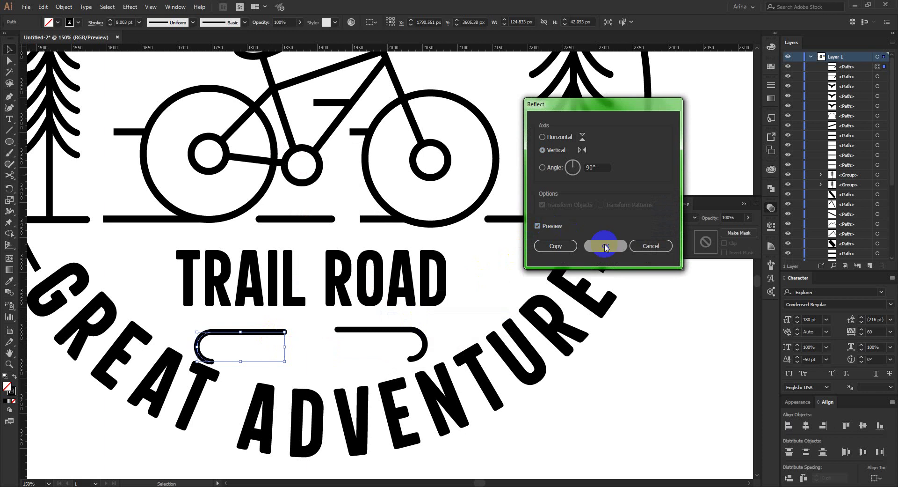
# Align the two hooks vertically with each other and scale the pair about its centre to about 256 px wide.
pyautogui.keyDown('shift'); pyautogui.click(351, 329); pyautogui.keyUp('shift')
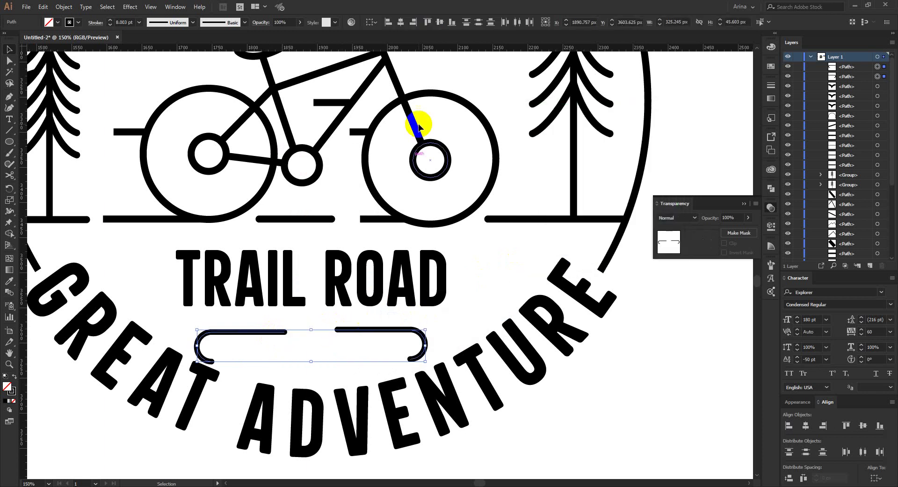
pyautogui.click(441, 23)
pyautogui.moveTo(426, 345); pyautogui.dragTo(401, 348)
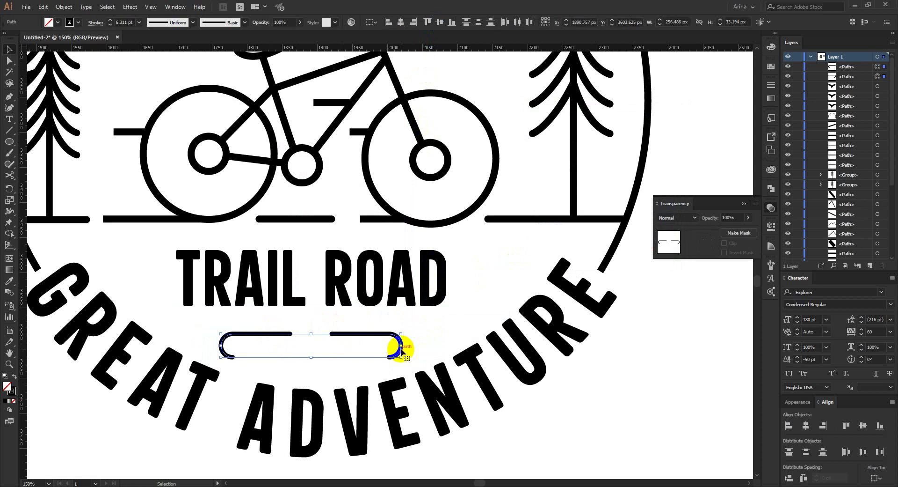
# Flip the pair of hooks upside down and reapply the front wheel's 10 pt stroke to them, then deselect.
pyautogui.moveTo(407, 345); pyautogui.dragTo(238, 346)
pyautogui.press('i')
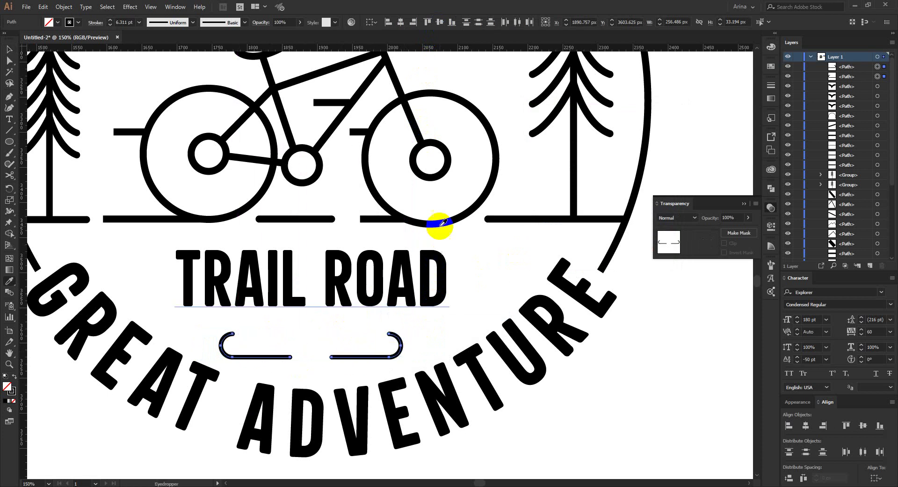
pyautogui.click(441, 222)
pyautogui.press('v')
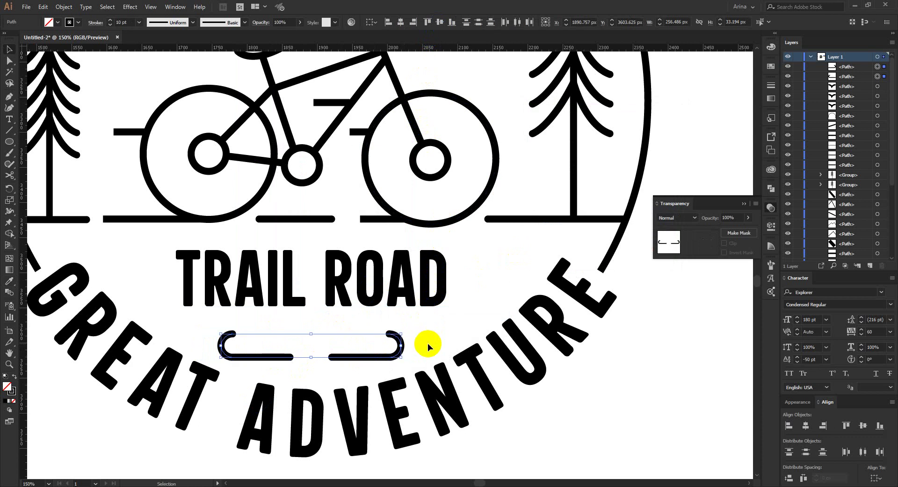
pyautogui.click(428, 343)
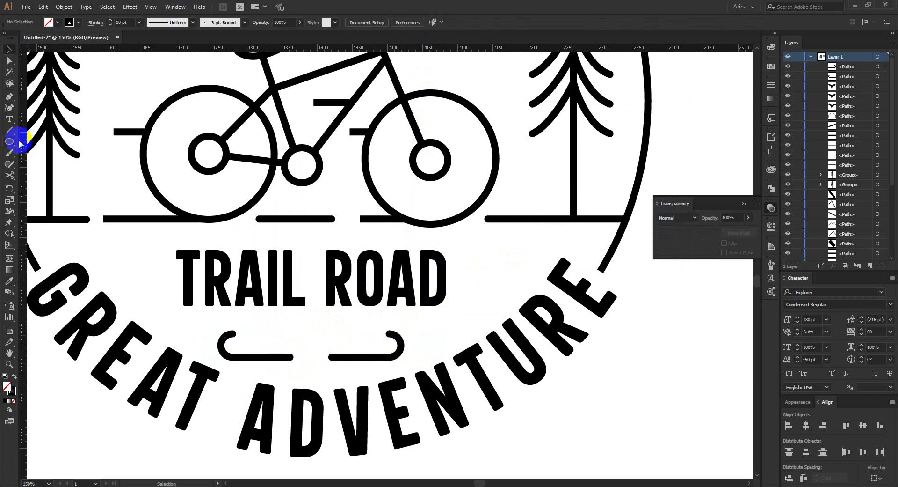
# Draw a circle about 63 px in diameter between the two hooks and align the vertical centres of all three shapes.
pyautogui.moveTo(290, 334); pyautogui.dragTo(330, 378)
pyautogui.press('v')
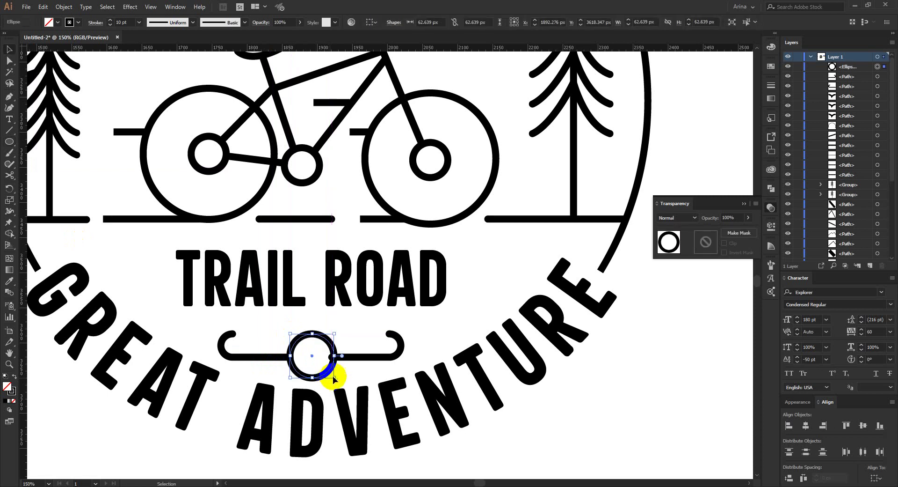
pyautogui.keyDown('shift'); pyautogui.click(357, 357); pyautogui.keyUp('shift')
pyautogui.keyDown('shift'); pyautogui.click(271, 361); pyautogui.keyUp('shift')
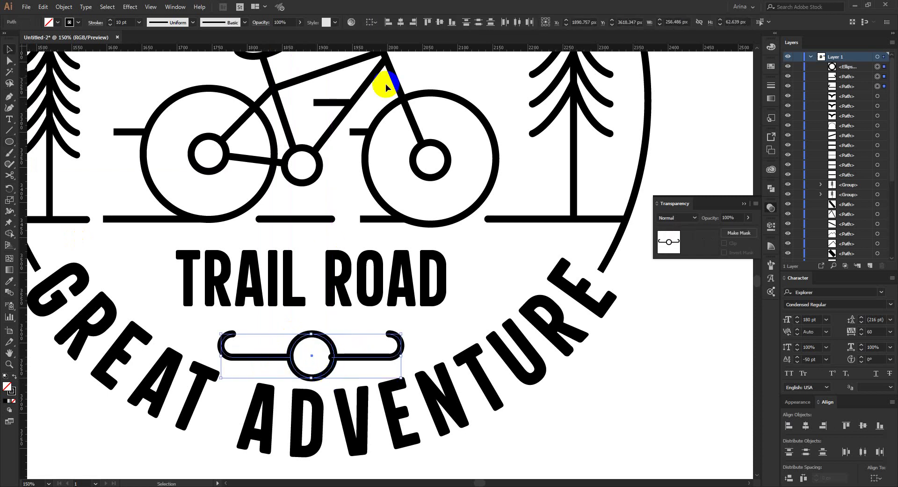
pyautogui.click(441, 22)
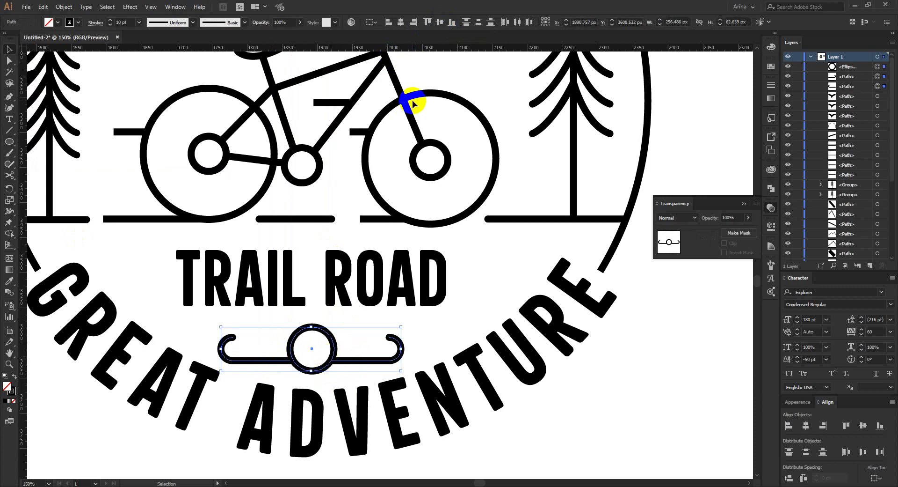
# Lower the whole ornament about 10 px and shift its right hook about 6 px outward.
pyautogui.press('a')
pyautogui.press('v')
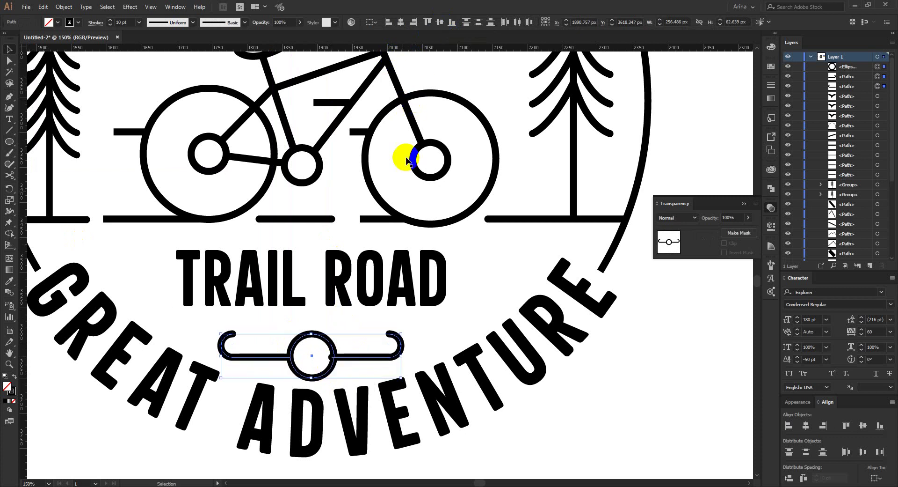
pyautogui.hotkey('ctrl', 'shift', 'a')
pyautogui.click(353, 358)
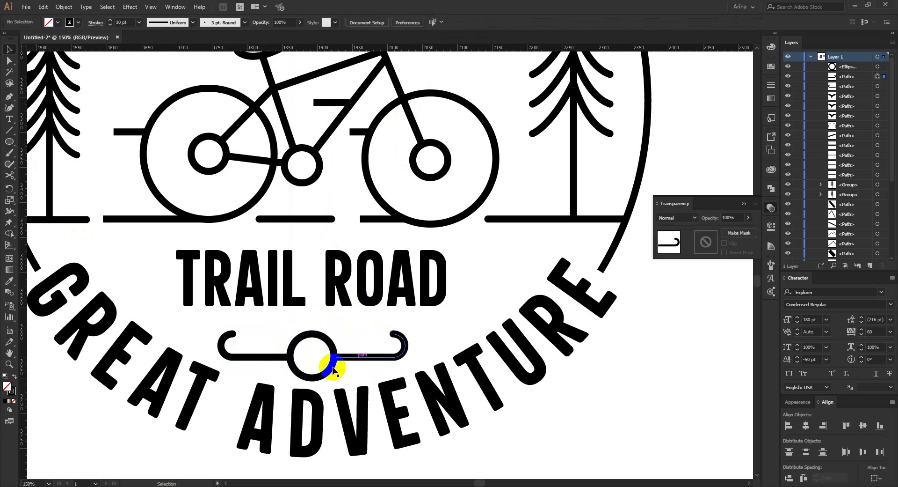
# Scale the complete ornament down to about 173 px wide and reapply the front wheel's 10 pt stroke to it, then deselect.
pyautogui.keyDown('shift'); pyautogui.click(332, 366); pyautogui.keyUp('shift')
pyautogui.keyDown('shift'); pyautogui.click(277, 359); pyautogui.keyUp('shift')
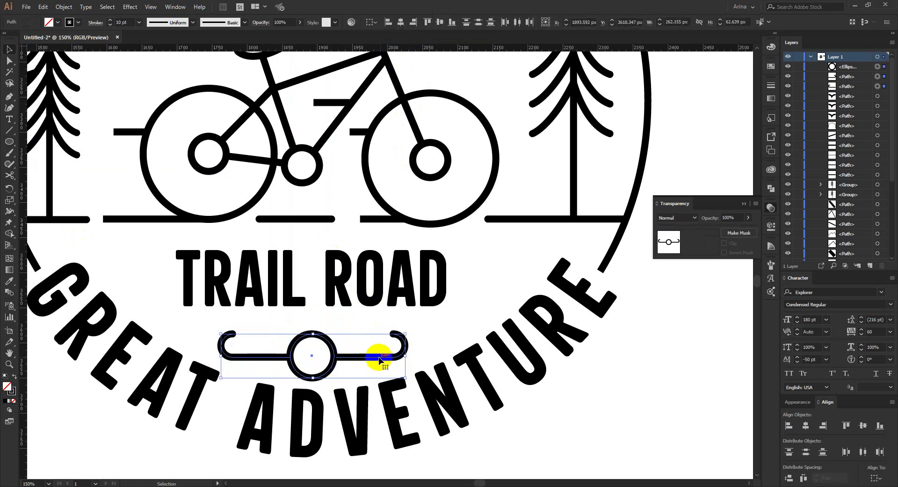
pyautogui.moveTo(407, 355); pyautogui.dragTo(339, 344)
pyautogui.press('i')
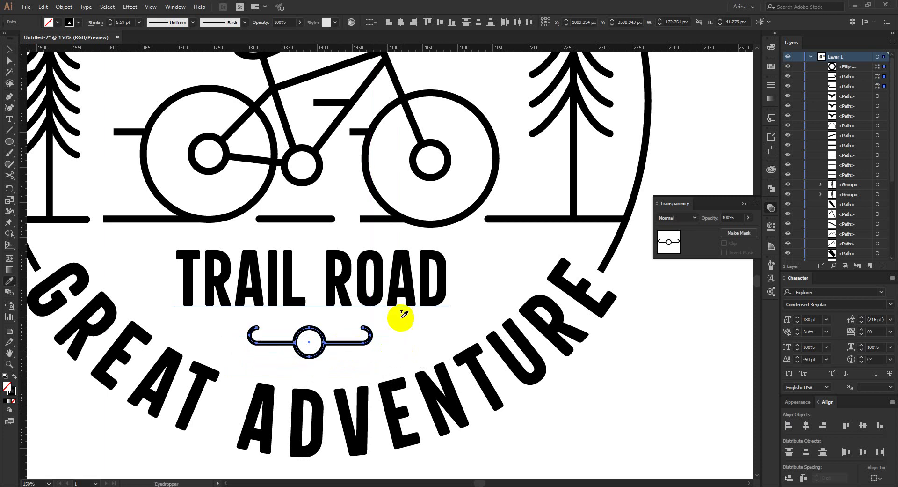
pyautogui.click(429, 217)
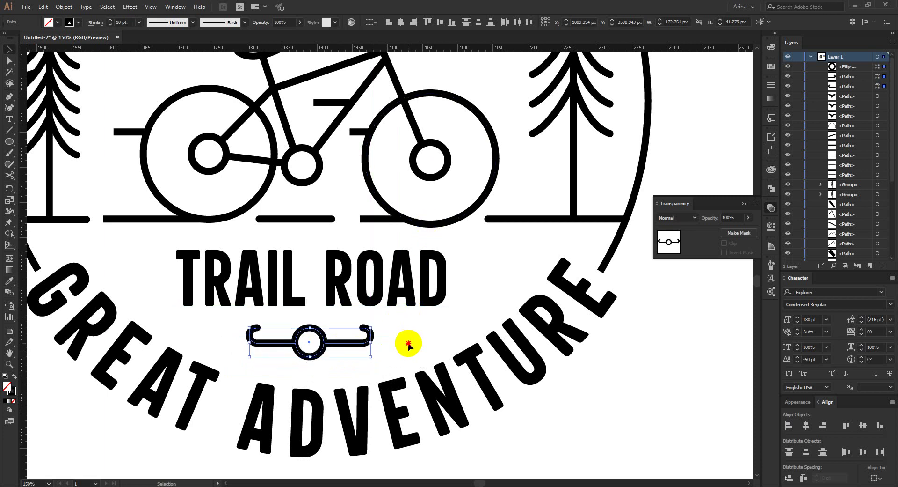
pyautogui.press('v')
pyautogui.click(434, 346)
# Move the red, green and yellow colour swatches closer to the left side of the badge.
pyautogui.hotkey('ctrl', '-')
pyautogui.hotkey('ctrl', '-')
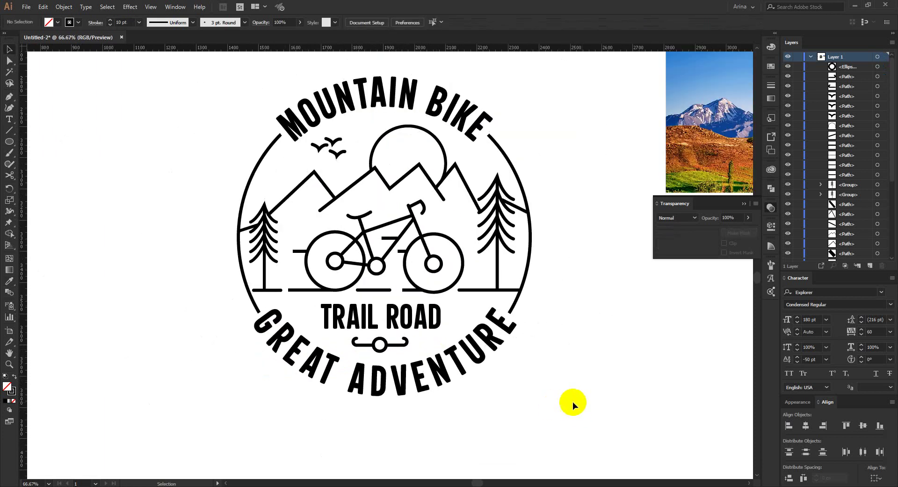
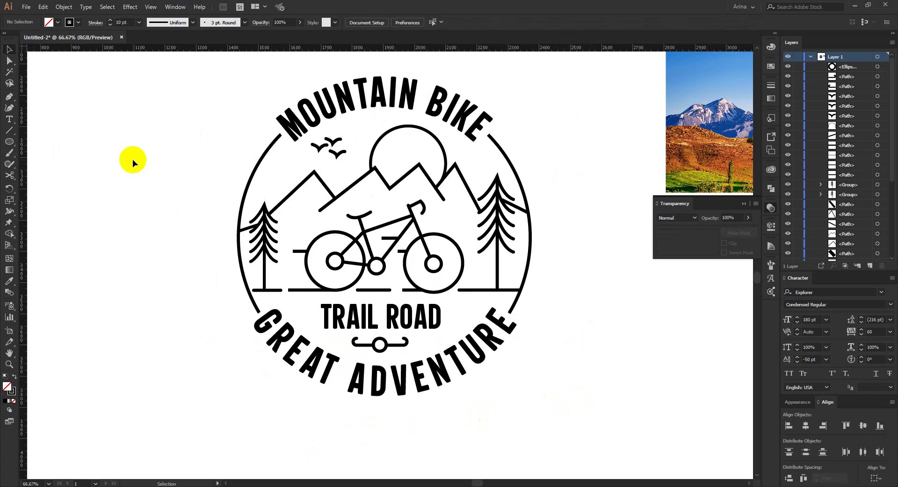
pyautogui.scroll(1, 176, 145)
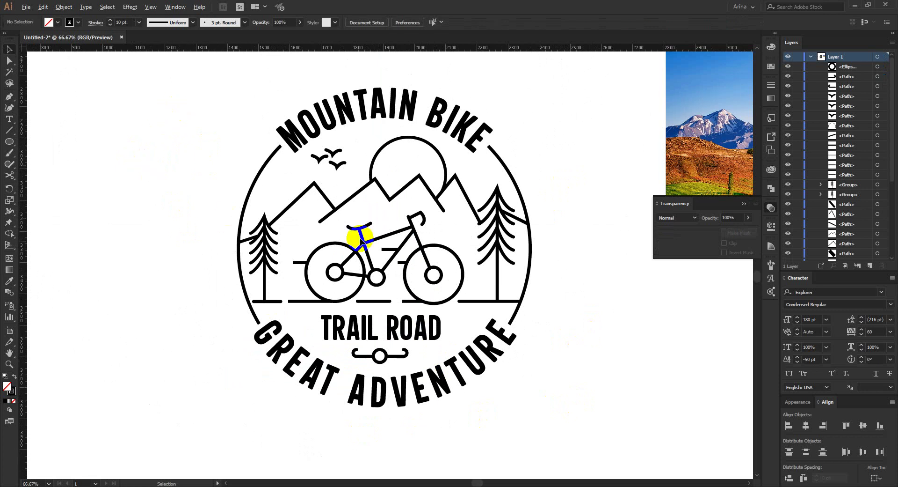
pyautogui.scroll(-1, 475, 242)
pyautogui.moveTo(157, 149); pyautogui.dragTo(80, 342)
pyautogui.moveTo(91, 231); pyautogui.dragTo(153, 243)
pyautogui.click(228, 228)
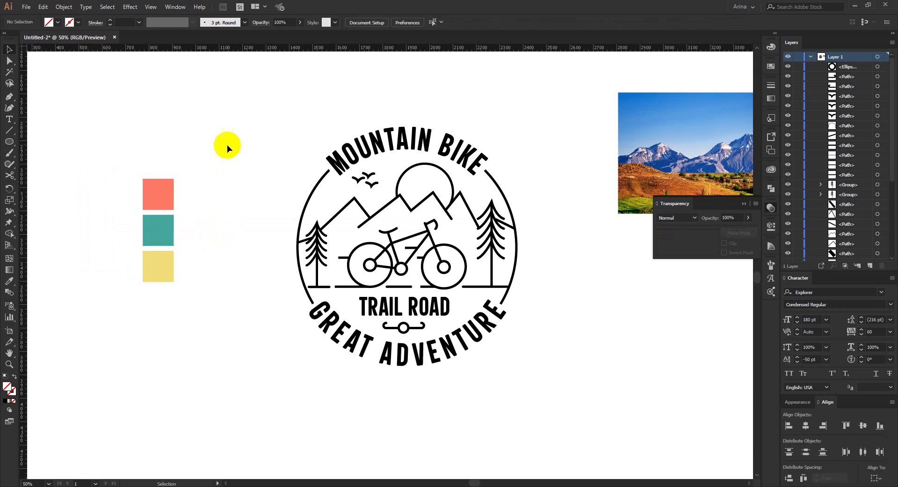
pyautogui.moveTo(263, 102); pyautogui.dragTo(597, 392)
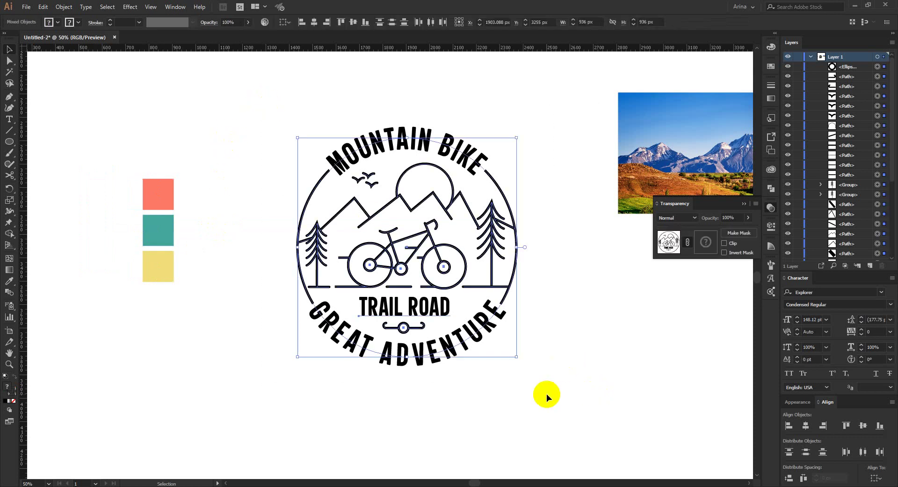
pyautogui.moveTo(263, 116); pyautogui.dragTo(565, 408)
pyautogui.scroll(-2, 386, 333)
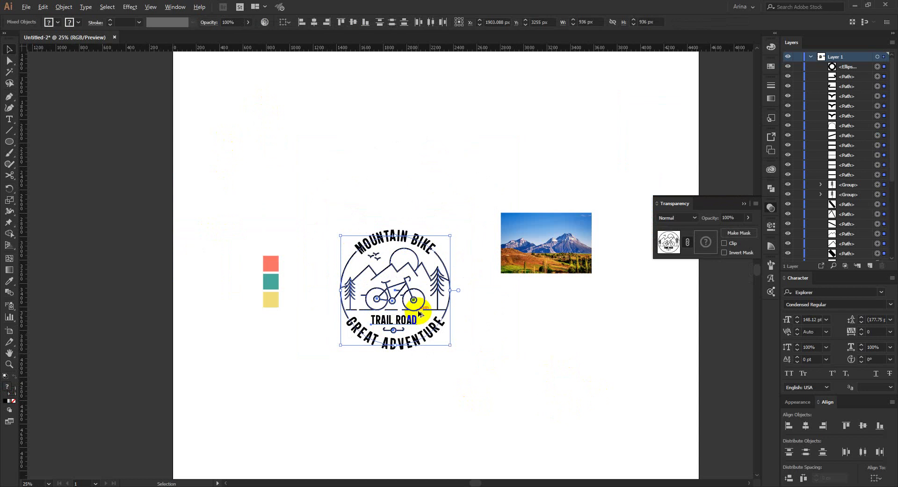
pyautogui.moveTo(395, 331); pyautogui.dragTo(292, 136)
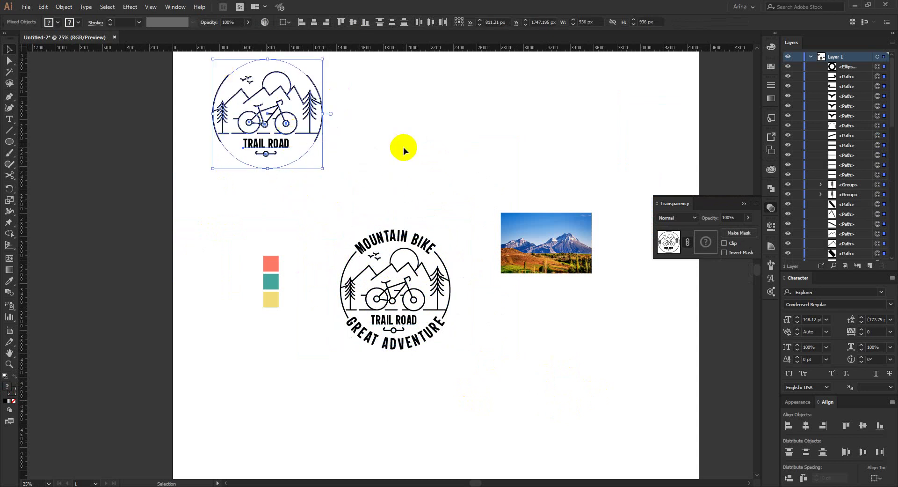
pyautogui.scroll(1, 215, 71)
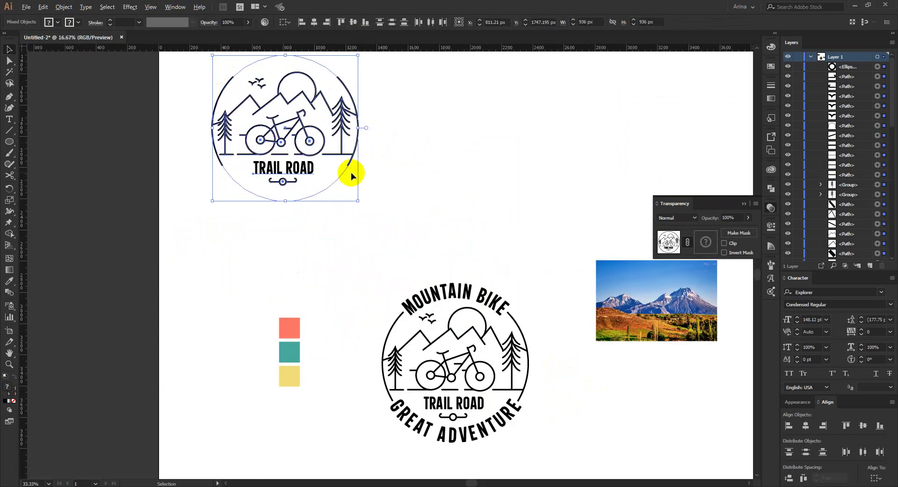
pyautogui.scroll(-3, 351, 172)
pyautogui.moveTo(361, 203); pyautogui.dragTo(637, 339)
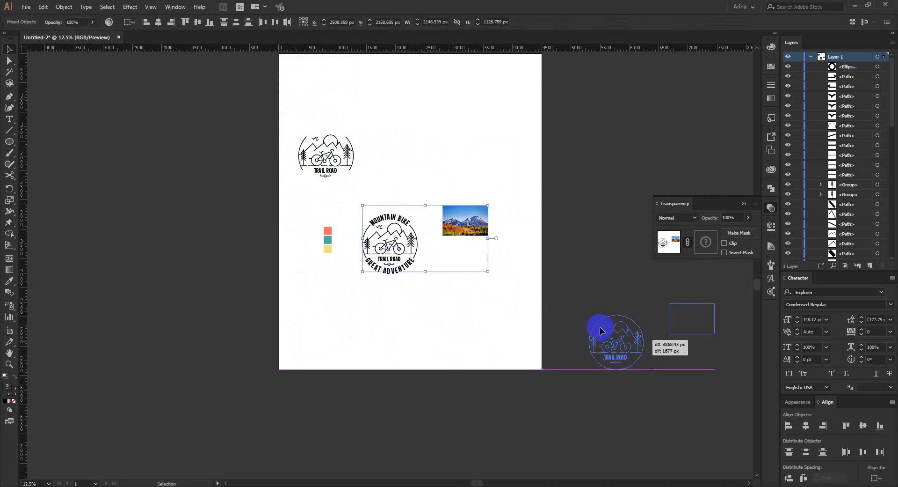
pyautogui.click(343, 259)
pyautogui.hotkey('ctrl', 'z')
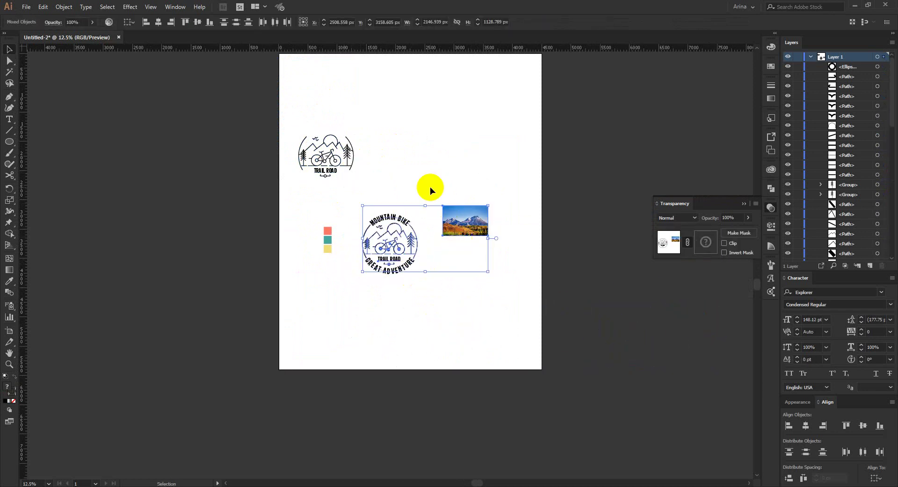
pyautogui.hotkey('ctrl', 'z')
pyautogui.hotkey('ctrl', 'z')
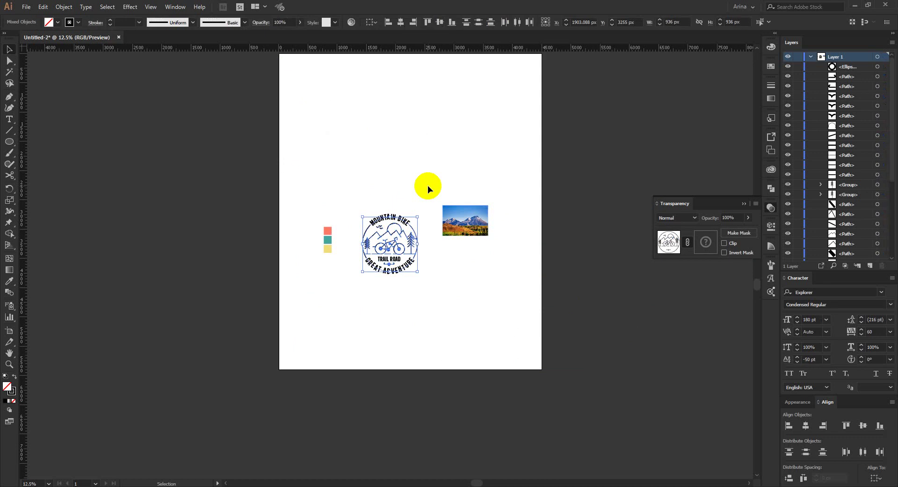
pyautogui.click(428, 185)
# Unlock the badge's curved lettering and move the whole badge to the artboard's upper-left area.
pyautogui.scroll(3, 398, 233)
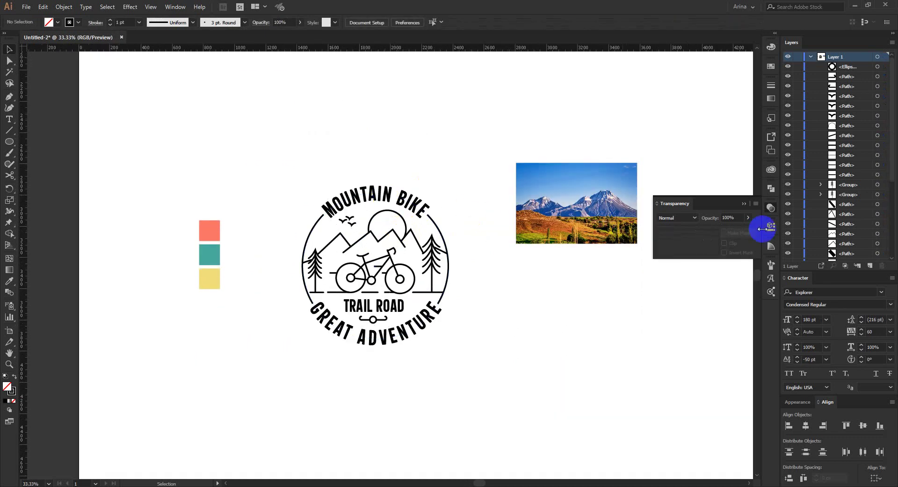
pyautogui.scroll(-4, 814, 207)
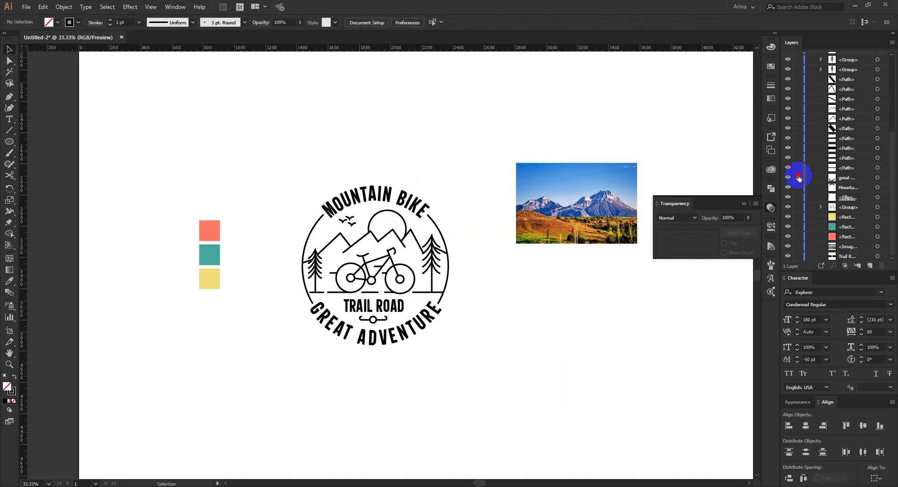
pyautogui.moveTo(483, 415); pyautogui.dragTo(273, 147)
pyautogui.click(327, 224)
pyautogui.scroll(-1, 551, 344)
pyautogui.moveTo(458, 325); pyautogui.dragTo(326, 145)
# Place a copy of the badge on the pasteboard right of the artboard and move the mountain photo off the artboard above it.
pyautogui.scroll(3, 340, 178)
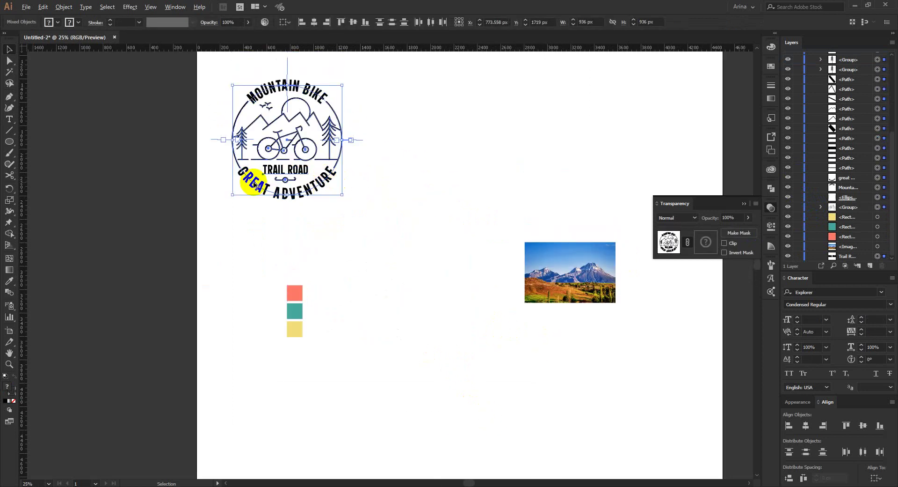
pyautogui.scroll(-1, 251, 181)
pyautogui.moveTo(297, 184); pyautogui.dragTo(675, 352)
pyautogui.moveTo(527, 301); pyautogui.dragTo(411, 191)
pyautogui.moveTo(442, 250); pyautogui.dragTo(646, 137)
# Move the badge near the centre of the artboard and the three colour swatches off the artboard's left side.
pyautogui.moveTo(355, 229); pyautogui.dragTo(227, 100)
pyautogui.moveTo(281, 150); pyautogui.dragTo(415, 265)
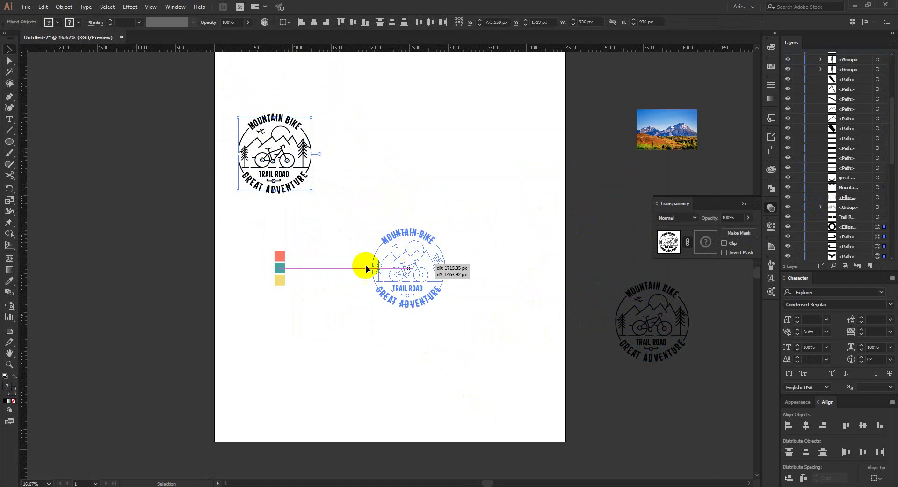
pyautogui.moveTo(305, 313); pyautogui.dragTo(159, 242)
# Enlarge the badge about its centre to about 3812 px wide and set the stroke weight of its line art to 50 pt.
pyautogui.moveTo(334, 183); pyautogui.dragTo(493, 355)
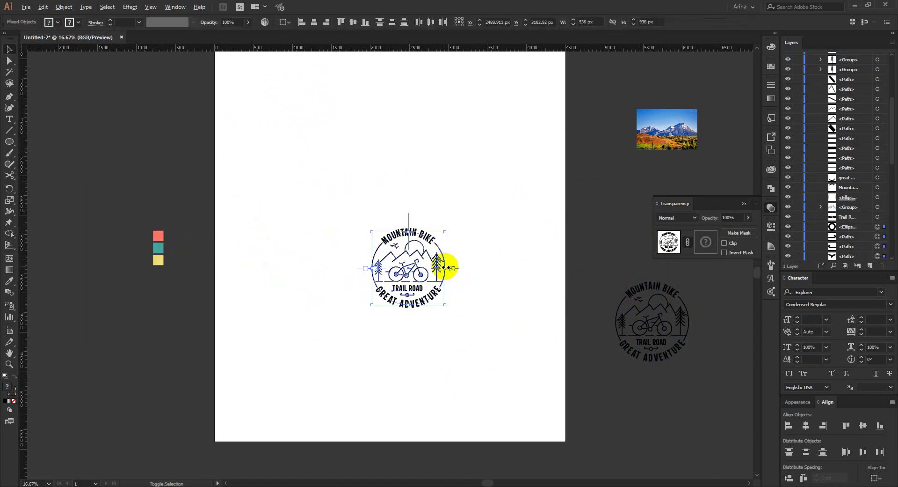
pyautogui.moveTo(445, 260)
pyautogui.mouseDown()
pyautogui.moveTo(508, 291)
pyautogui.moveTo(617, 315)
pyautogui.moveTo(557, 315)
pyautogui.mouseUp()
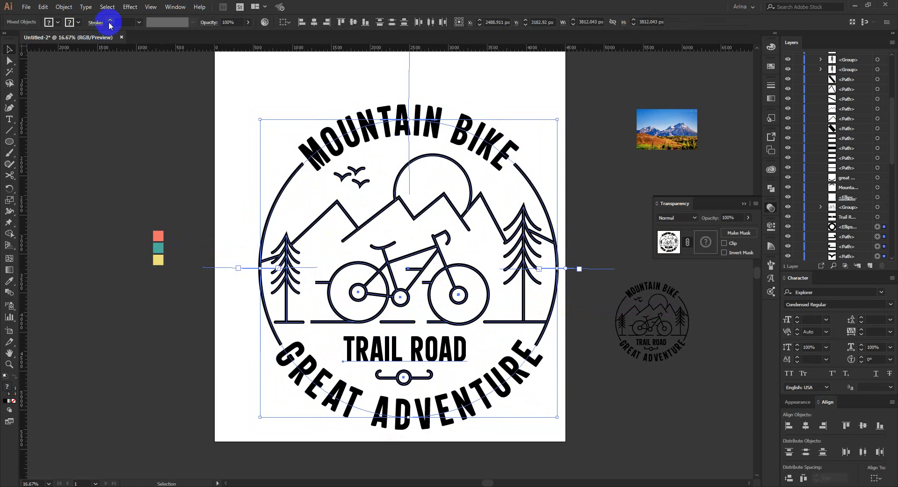
pyautogui.scroll(1, 119, 22)
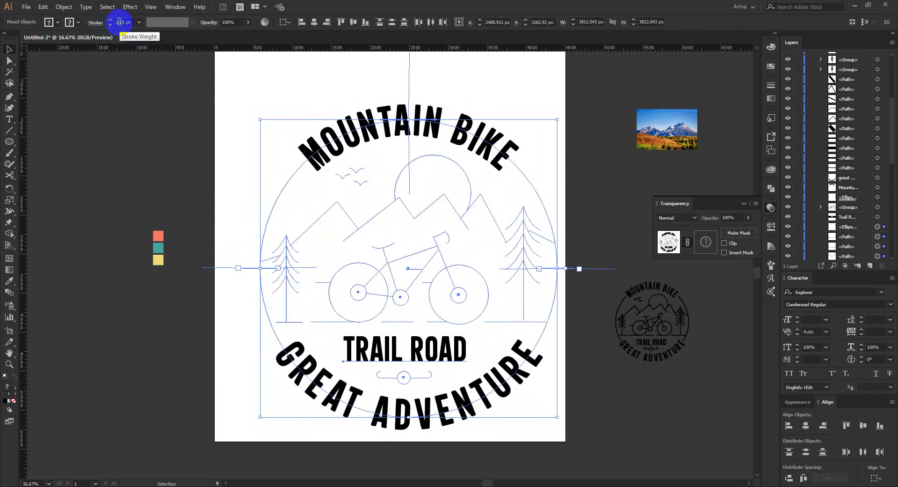
pyautogui.scroll(12, 127, 22)
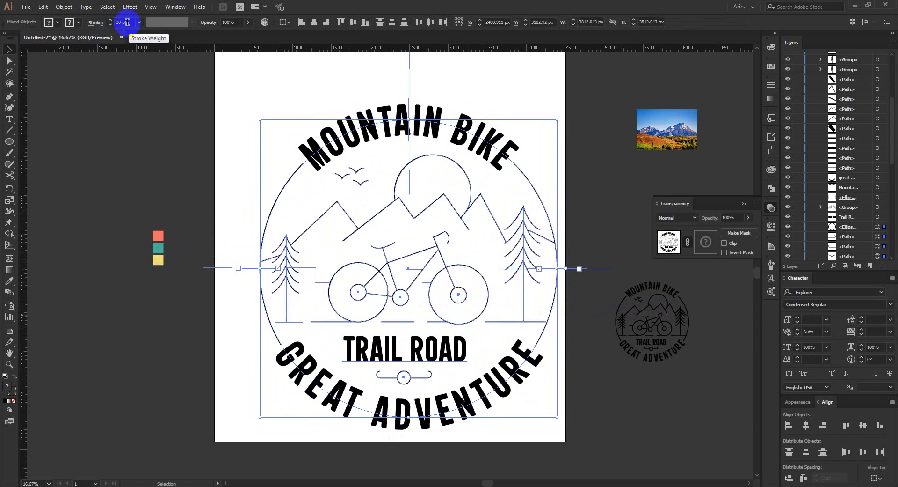
pyautogui.scroll(3, 127, 22)
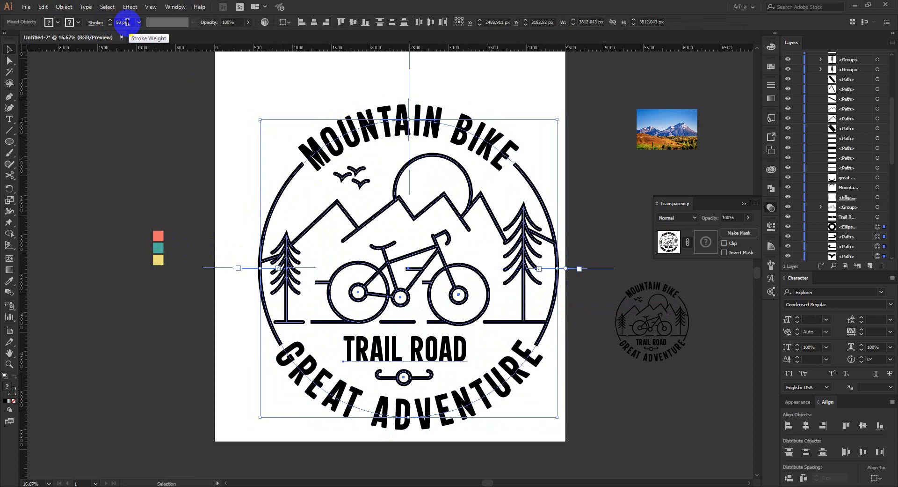
pyautogui.scroll(1, 128, 22)
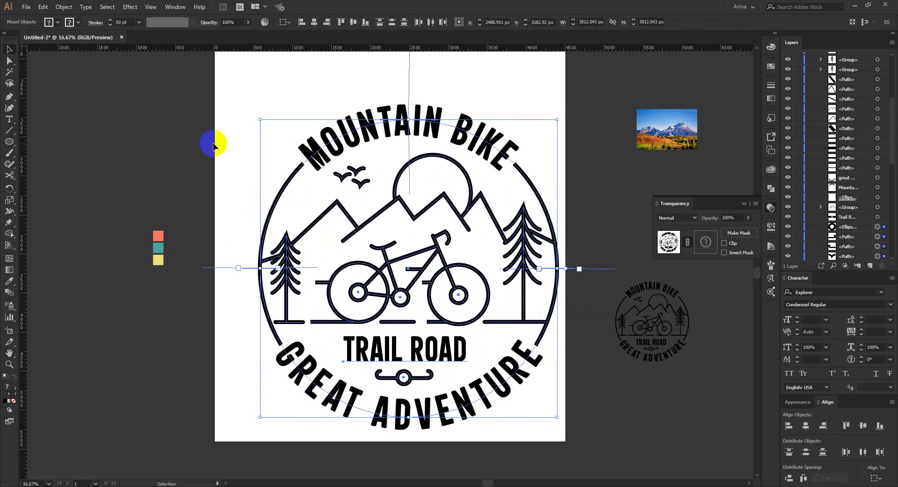
pyautogui.click(227, 162)
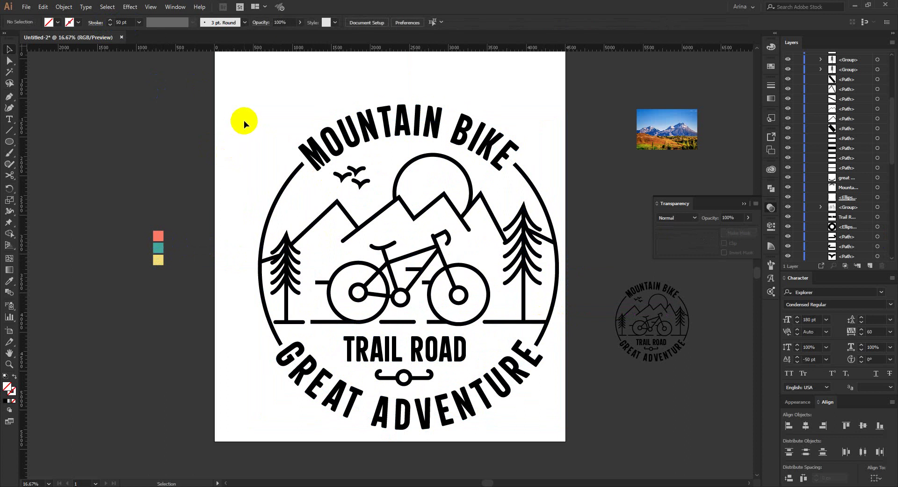
# Reposition the enlarged badge slightly up and to the left so it sits centrally on the artboard.
pyautogui.moveTo(232, 83); pyautogui.dragTo(562, 473)
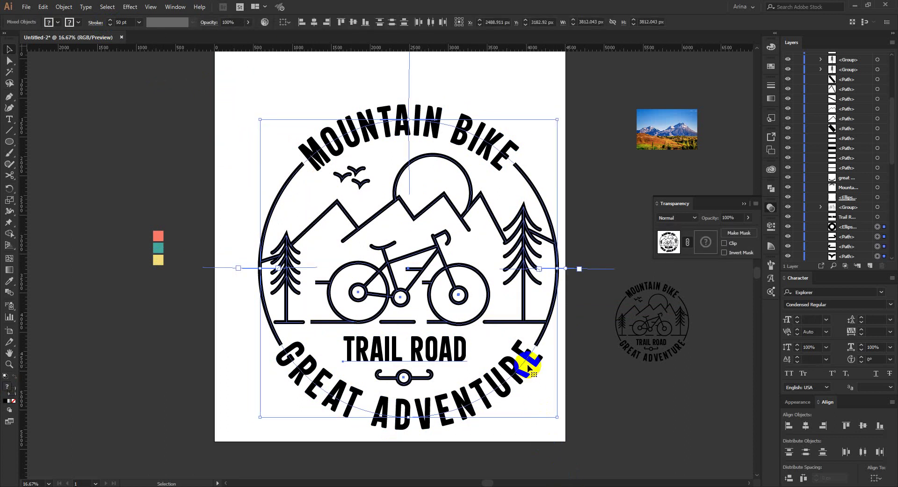
pyautogui.moveTo(528, 357); pyautogui.dragTo(515, 333)
pyautogui.click(547, 155)
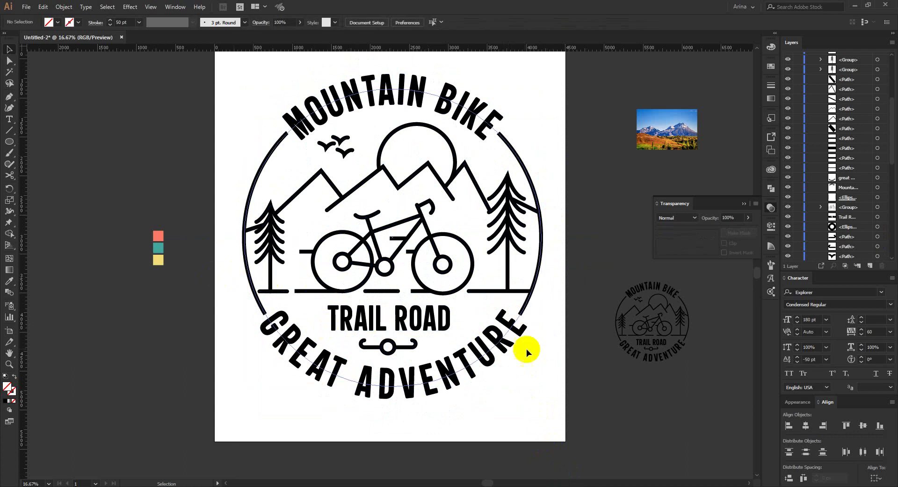
# Expand the whole badge's strokes and lettering into filled shapes, then select the expanded bicycle group.
pyautogui.moveTo(222, 59); pyautogui.dragTo(559, 428)
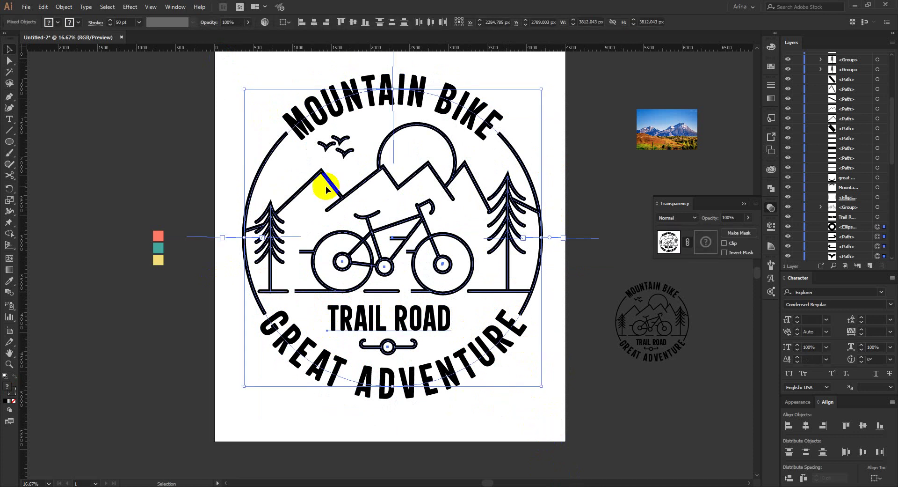
pyautogui.moveTo(226, 61); pyautogui.dragTo(561, 421)
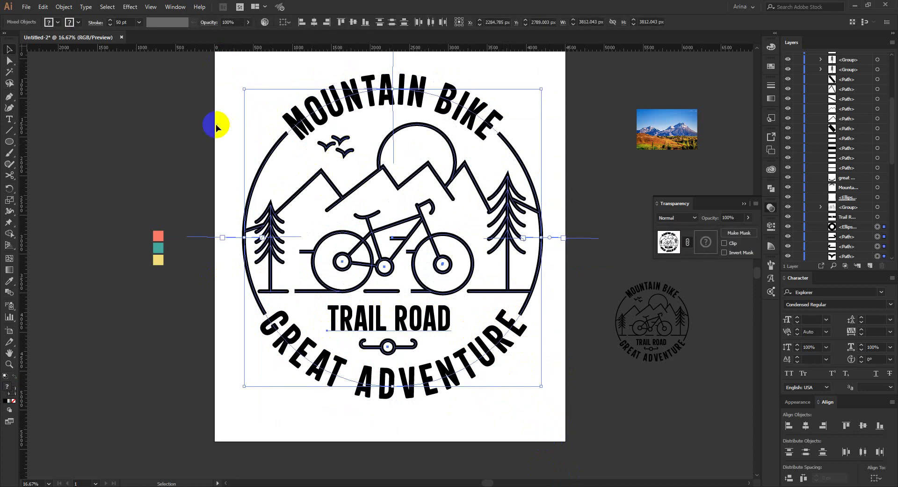
pyautogui.click(61, 7)
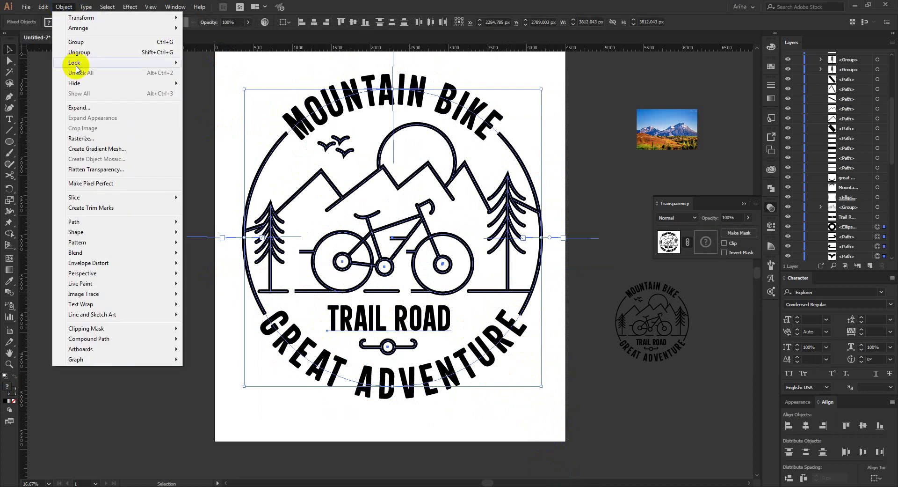
pyautogui.click(94, 111)
pyautogui.click(251, 272)
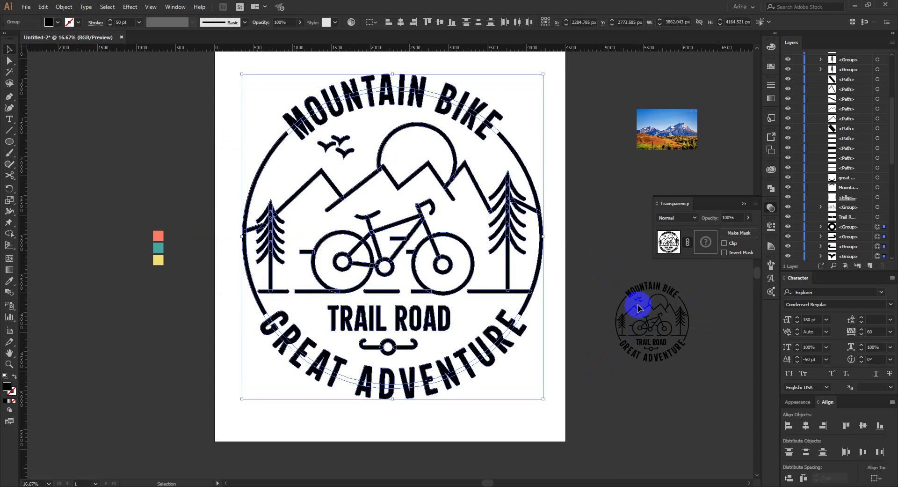
pyautogui.click(206, 180)
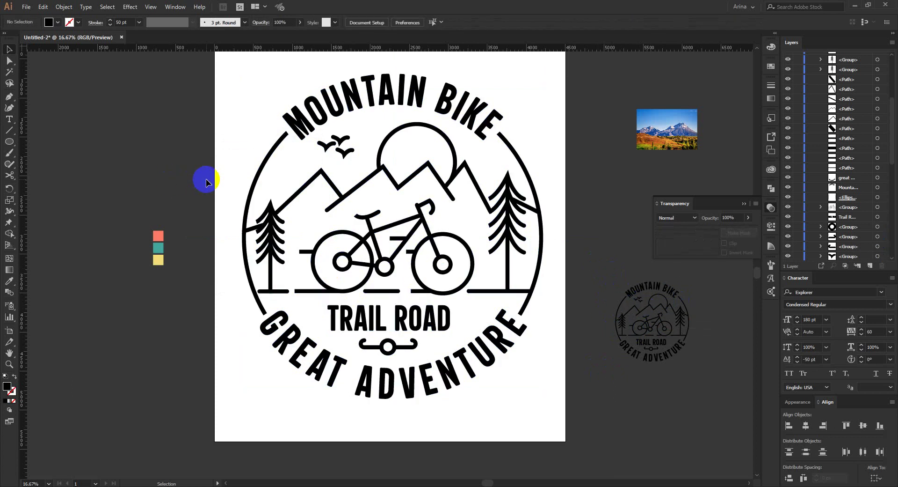
pyautogui.click(386, 262)
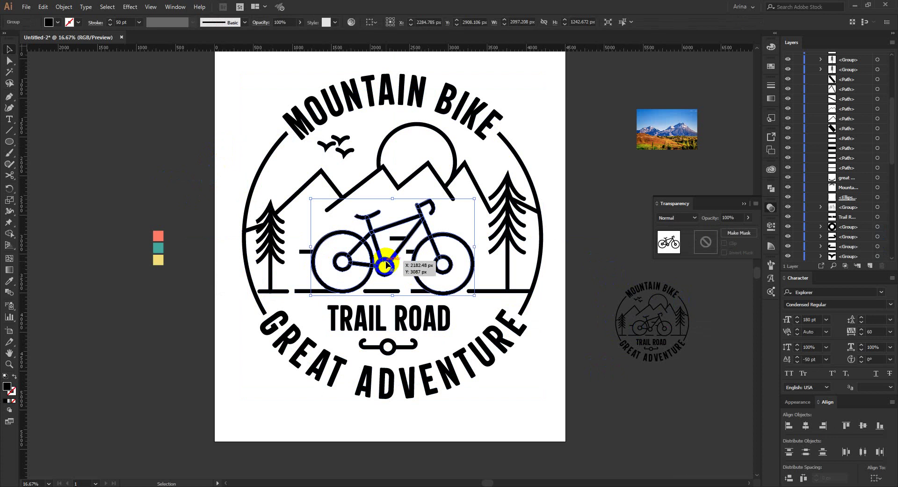
# Recolour the bicycle, its short speed lines and the ground dashes beneath its wheels with the coral swatch colour.
pyautogui.click(158, 237)
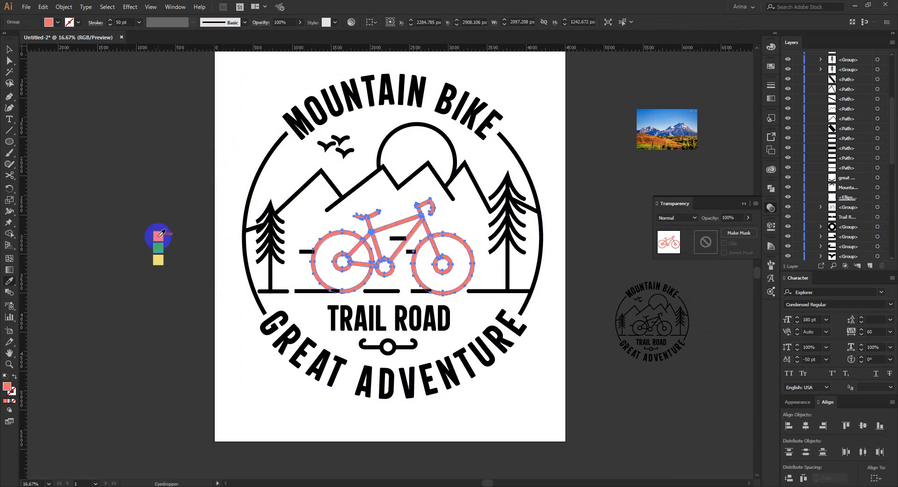
pyautogui.click(304, 291)
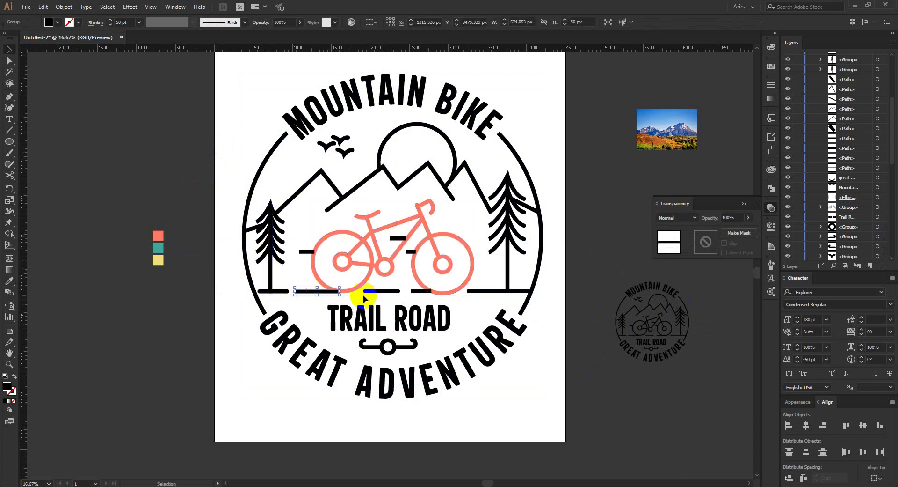
pyautogui.keyDown('shift'); pyautogui.click(422, 292); pyautogui.keyUp('shift')
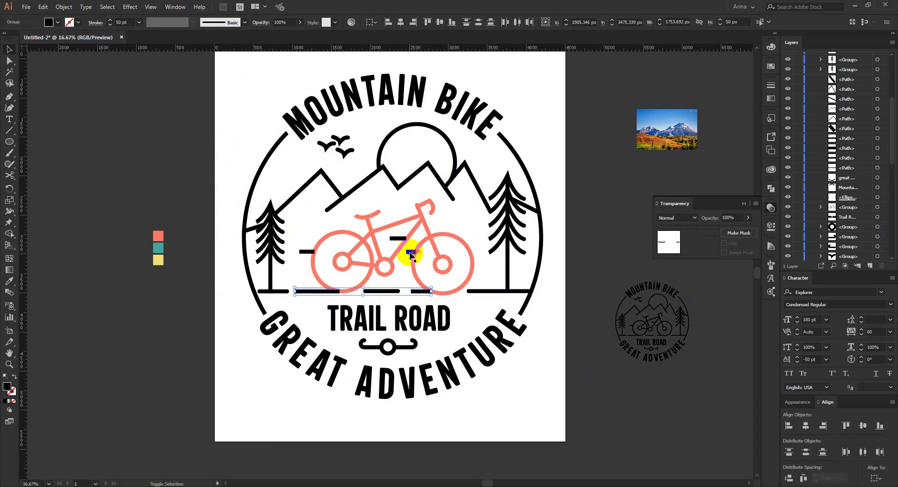
pyautogui.keyDown('shift'); pyautogui.click(411, 252); pyautogui.keyUp('shift')
pyautogui.keyDown('shift'); pyautogui.click(395, 239); pyautogui.keyUp('shift')
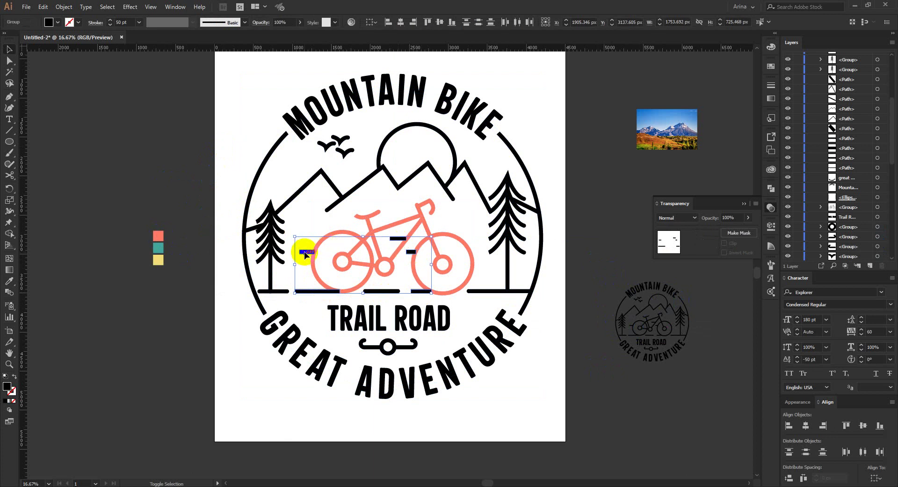
pyautogui.press('i')
pyautogui.click(159, 235)
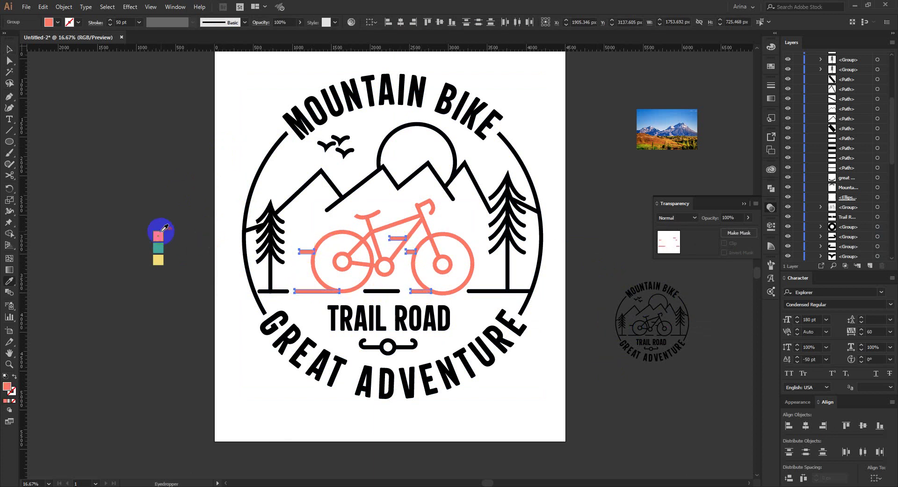
pyautogui.press('v')
pyautogui.click(201, 250)
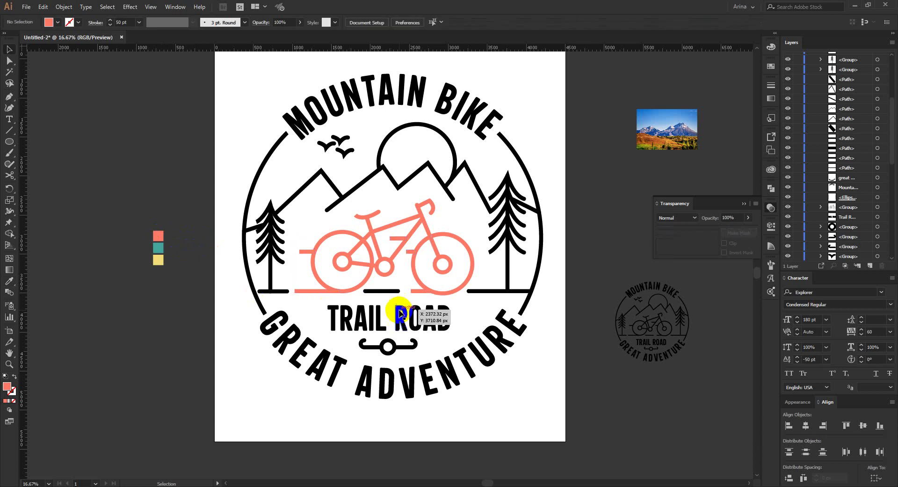
# Recolour the right pine tree, the remaining ground lines and the mountain outlines, except the segment right of that tree, with the teal swatch.
pyautogui.click(507, 263)
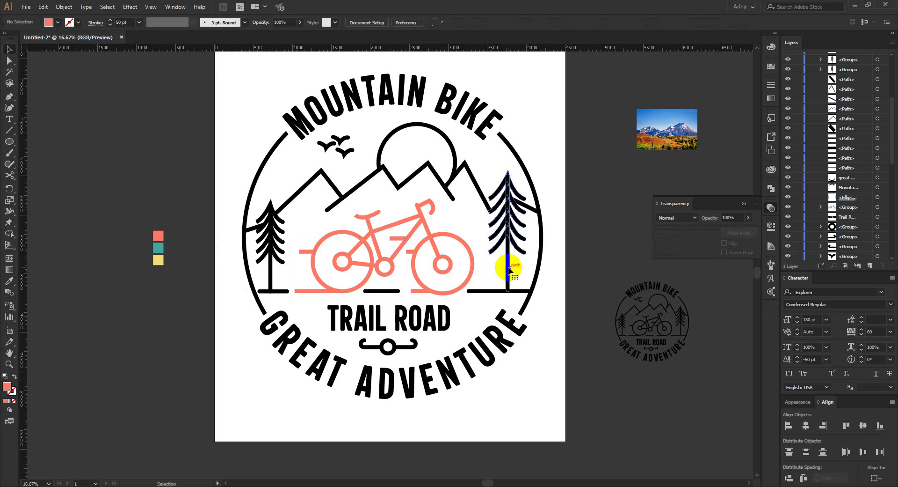
pyautogui.keyDown('shift'); pyautogui.click(475, 290); pyautogui.keyUp('shift')
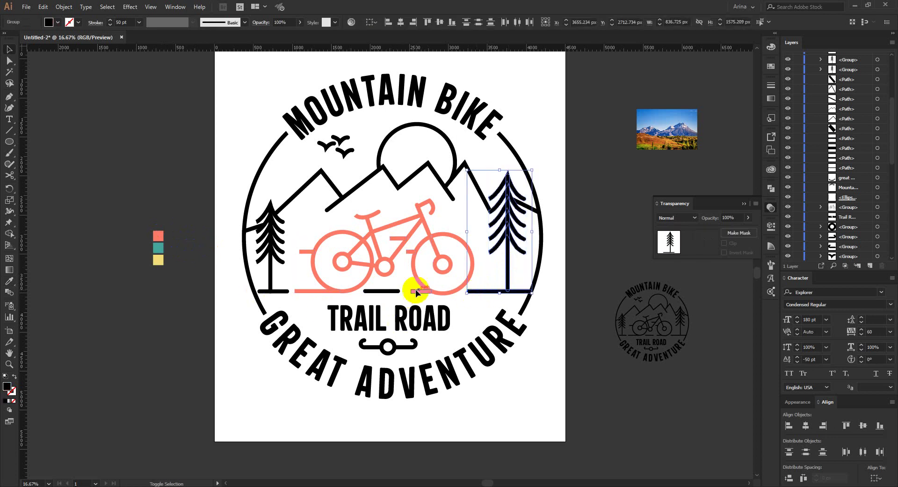
pyautogui.keyDown('shift'); pyautogui.click(388, 291); pyautogui.keyUp('shift')
pyautogui.keyDown('shift'); pyautogui.click(271, 291); pyautogui.keyUp('shift')
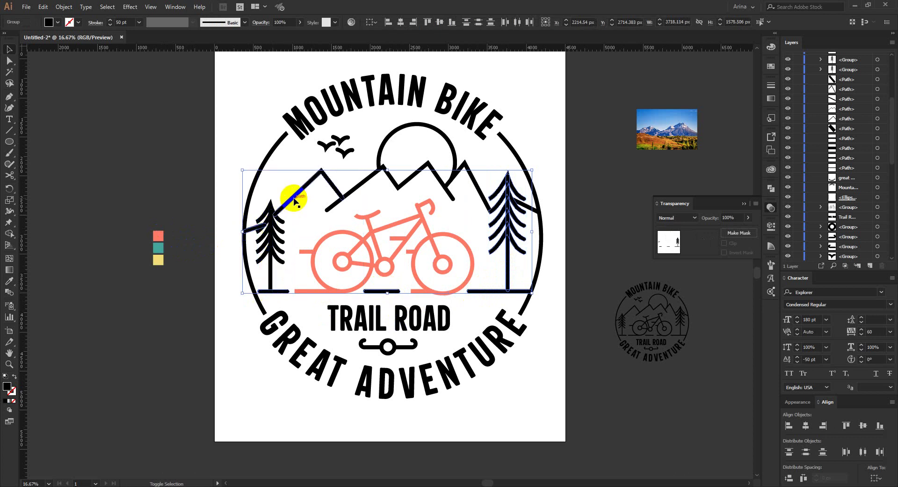
pyautogui.keyDown('shift'); pyautogui.click(348, 198); pyautogui.keyUp('shift')
pyautogui.keyDown('shift'); pyautogui.click(358, 188); pyautogui.keyUp('shift')
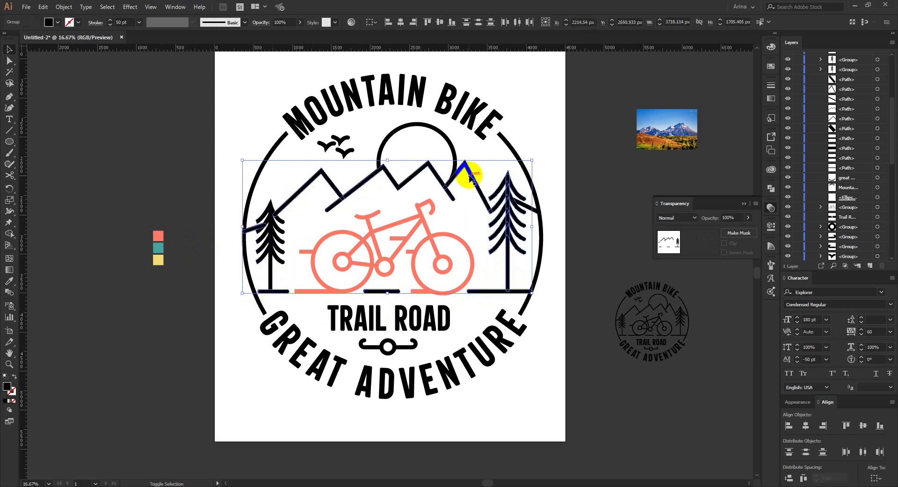
pyautogui.keyDown('shift'); pyautogui.click(472, 177); pyautogui.keyUp('shift')
pyautogui.press('i')
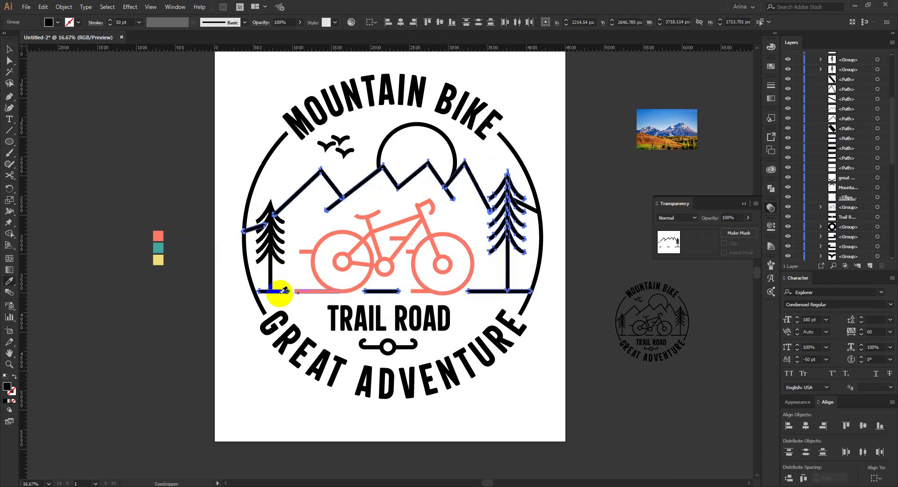
pyautogui.click(161, 244)
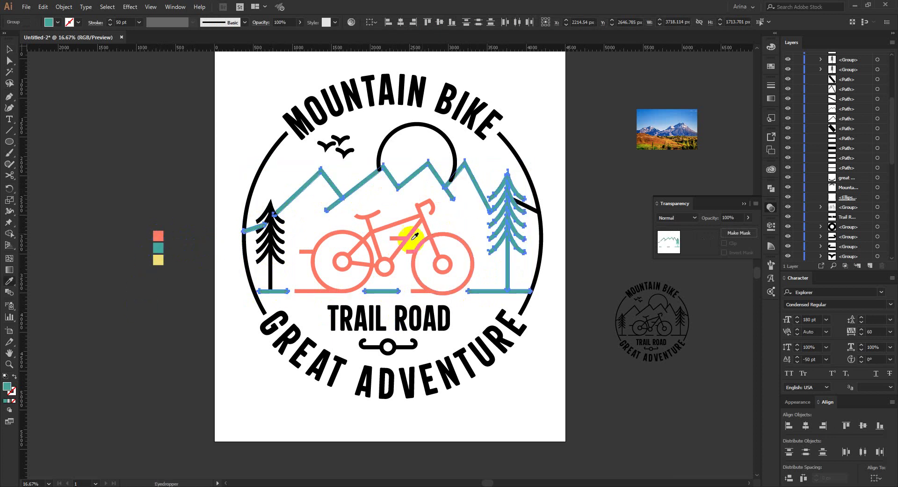
pyautogui.press('c')
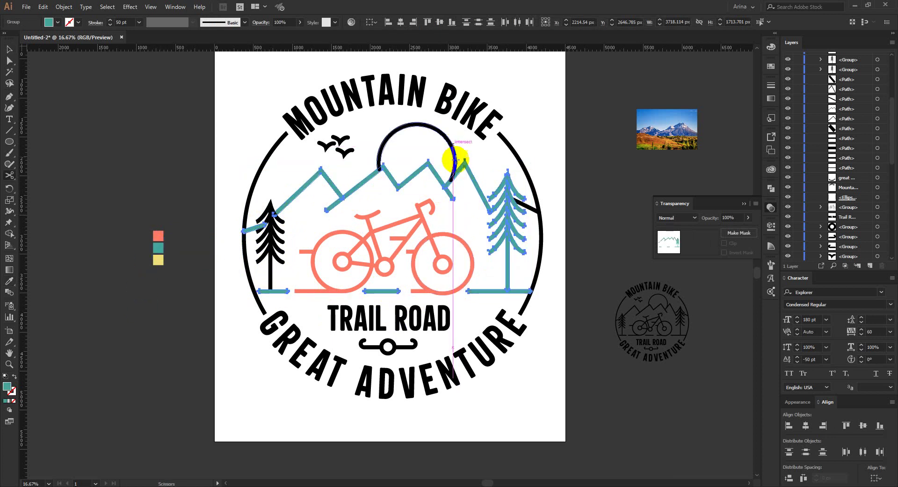
pyautogui.press('v')
pyautogui.click(471, 225)
# Send the sun arc behind the mountains by cutting and pasting it in back, and fill it with the yellow swatch colour.
pyautogui.click(454, 151)
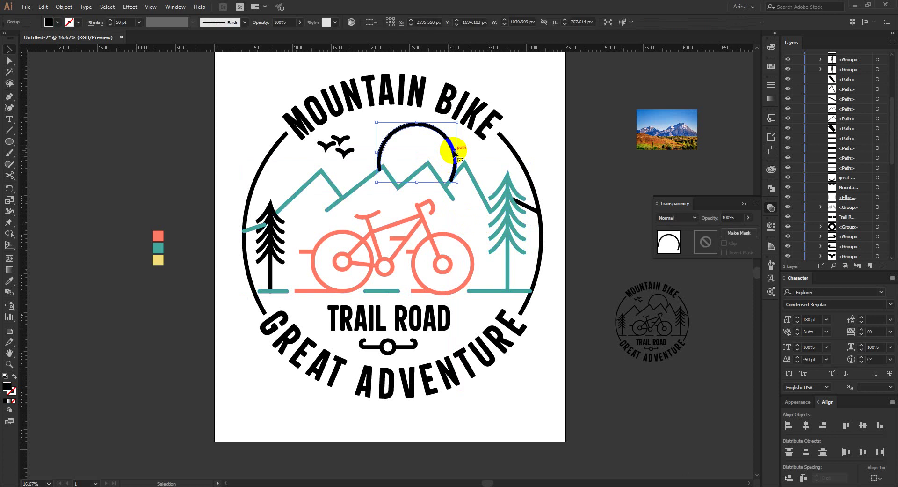
pyautogui.hotkey('ctrl', 'x')
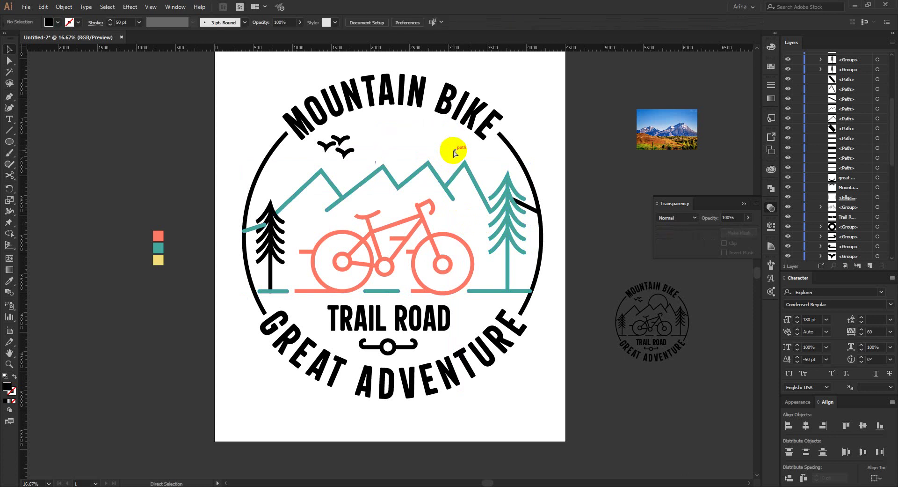
pyautogui.hotkey('ctrl', 'b')
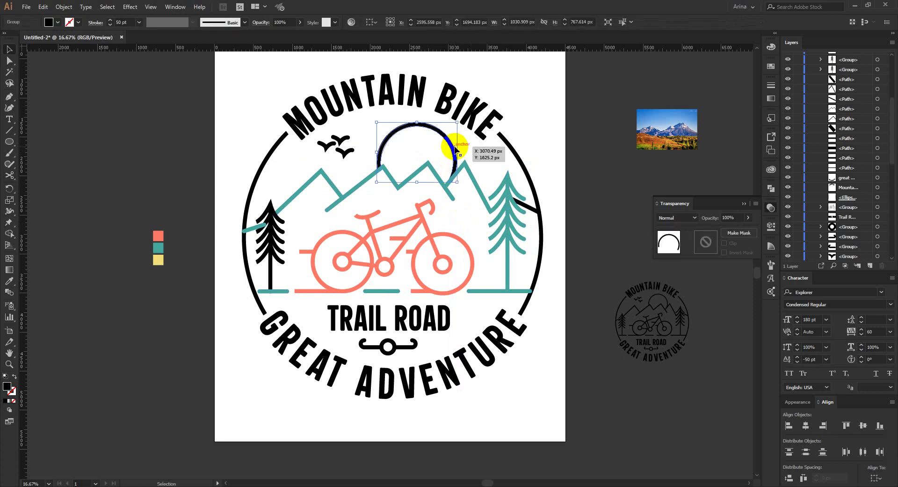
pyautogui.press('i')
pyautogui.click(158, 259)
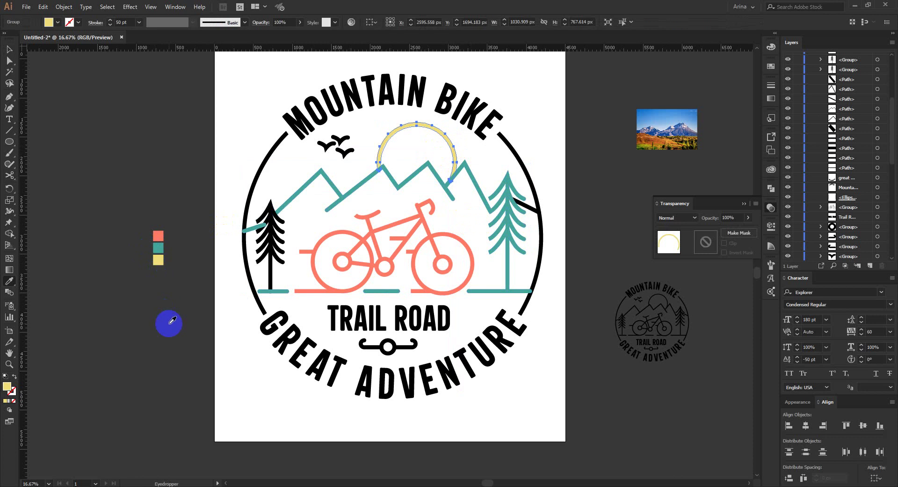
pyautogui.press('v')
pyautogui.click(457, 134)
pyautogui.click(458, 134)
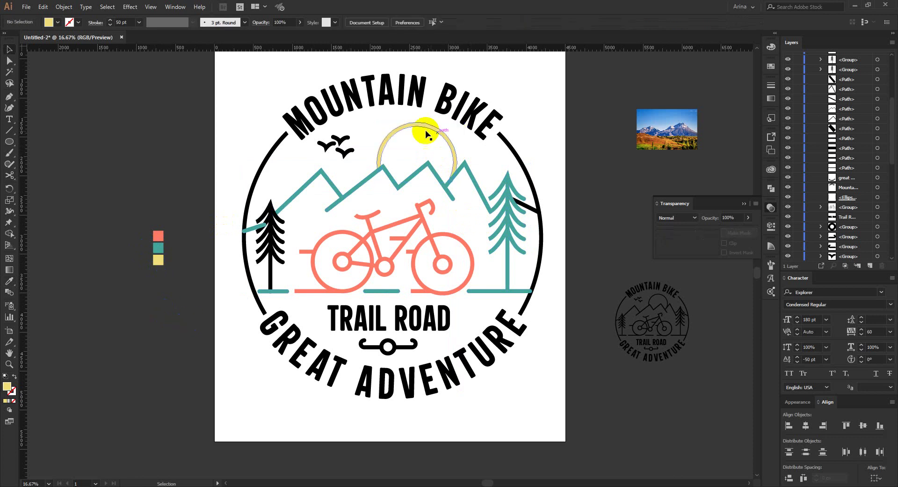
# Recolour the three birds with the bicycle's coral fill.
pyautogui.moveTo(349, 165); pyautogui.dragTo(317, 140)
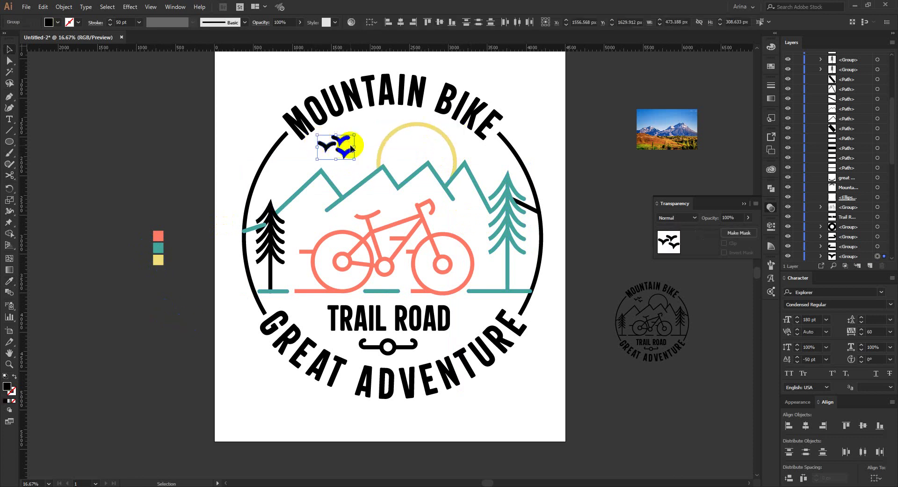
pyautogui.press('i')
pyautogui.click(367, 218)
pyautogui.press('v')
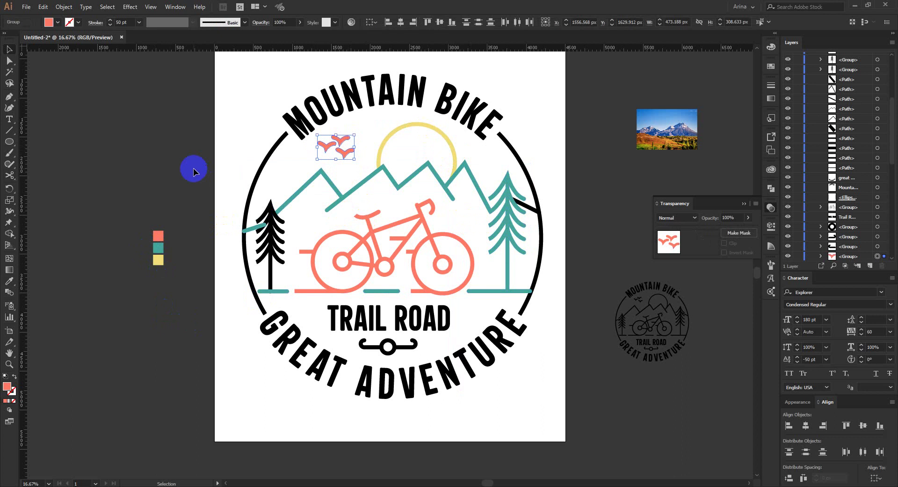
pyautogui.click(194, 169)
# Recolour the TRAIL ROAD lettering with the right pine tree's teal fill.
pyautogui.click(418, 318)
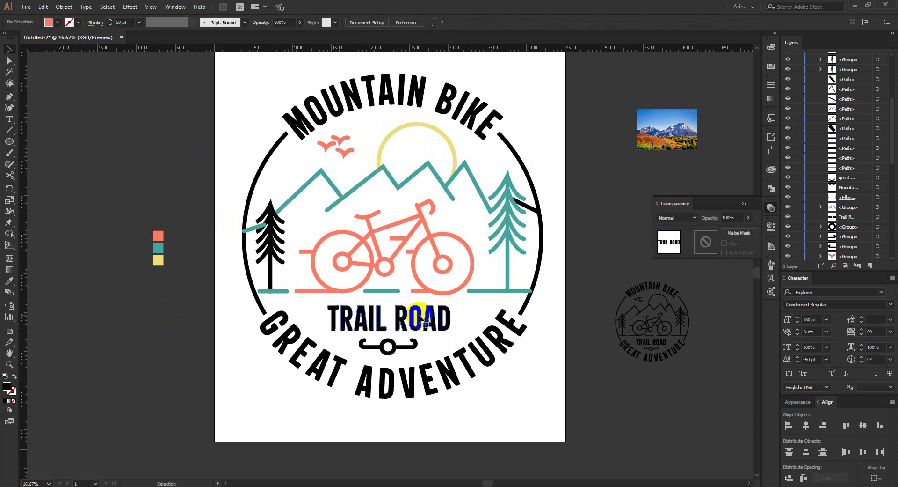
pyautogui.press('i')
pyautogui.click(496, 255)
pyautogui.press('v')
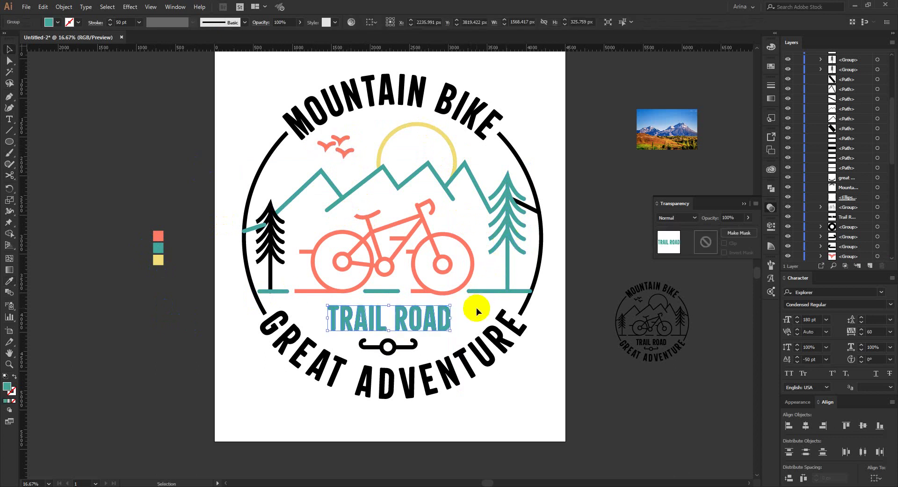
pyautogui.click(477, 307)
# Recolour the three-part handlebar ornament below TRAIL ROAD with the bicycle's coral fill.
pyautogui.click(402, 347)
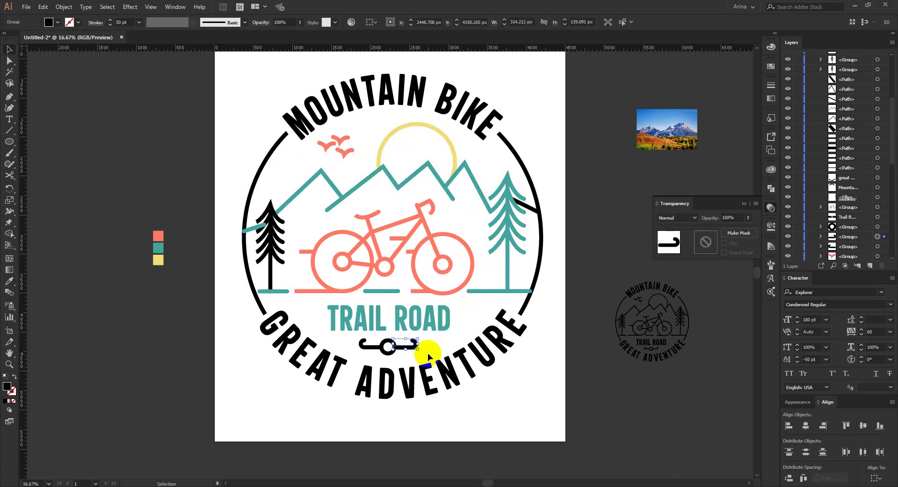
pyautogui.keyDown('shift'); pyautogui.click(389, 353); pyautogui.keyUp('shift')
pyautogui.keyDown('shift'); pyautogui.click(367, 346); pyautogui.keyUp('shift')
pyautogui.press('i')
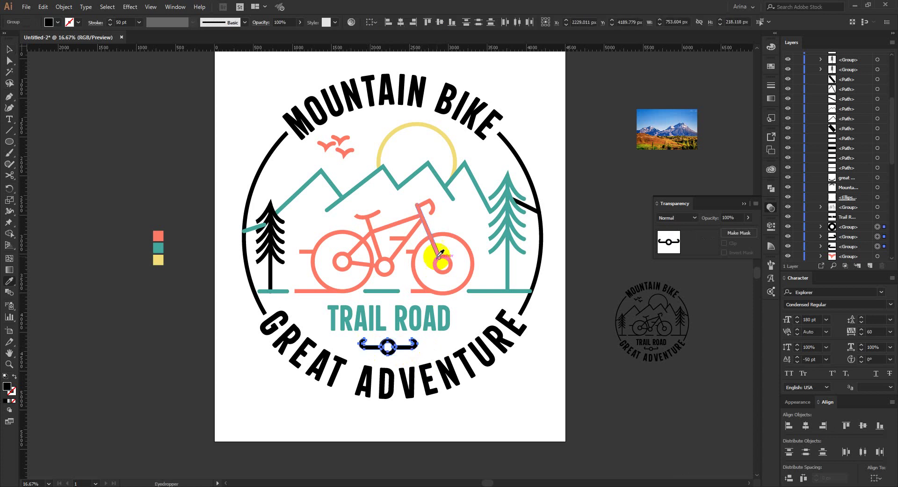
pyautogui.click(430, 241)
pyautogui.press('v')
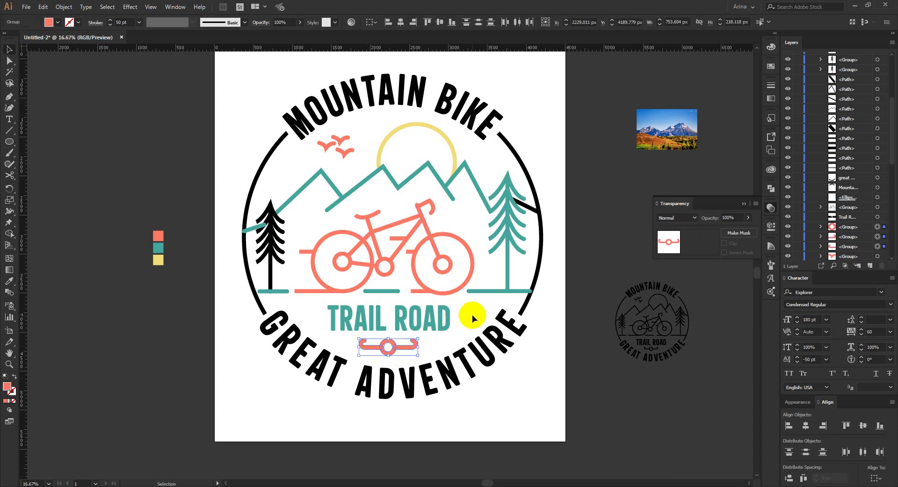
pyautogui.click(473, 315)
# Recolour the curved MOUNTAIN BIKE and GREAT ADVENTURE lettering with the sun's yellow fill.
pyautogui.click(438, 107)
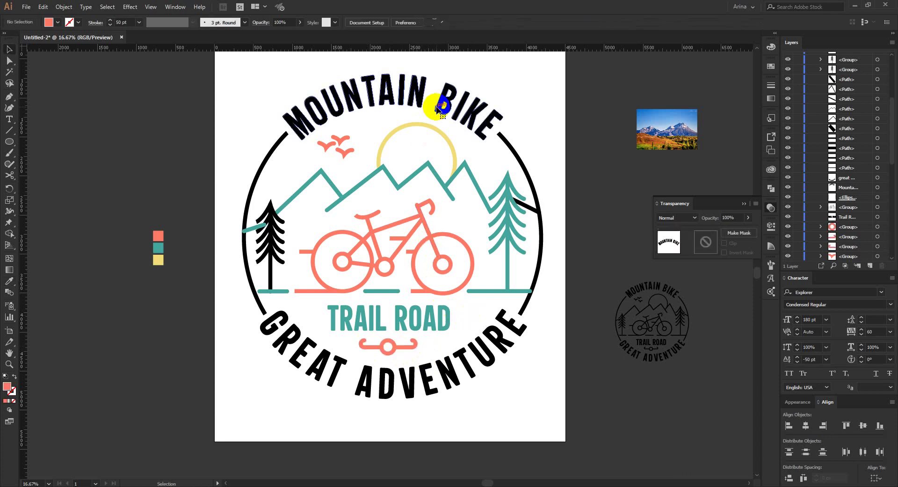
pyautogui.press('i')
pyautogui.click(421, 123)
pyautogui.press('v')
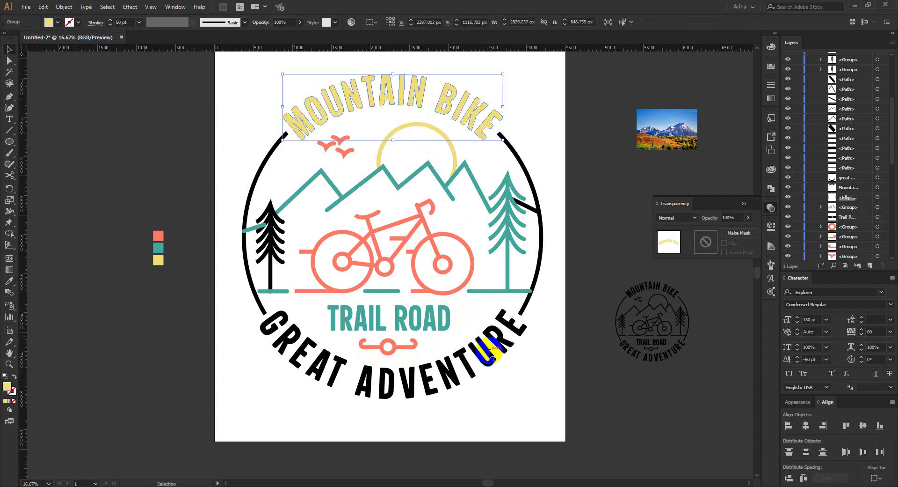
pyautogui.click(489, 352)
pyautogui.press('i')
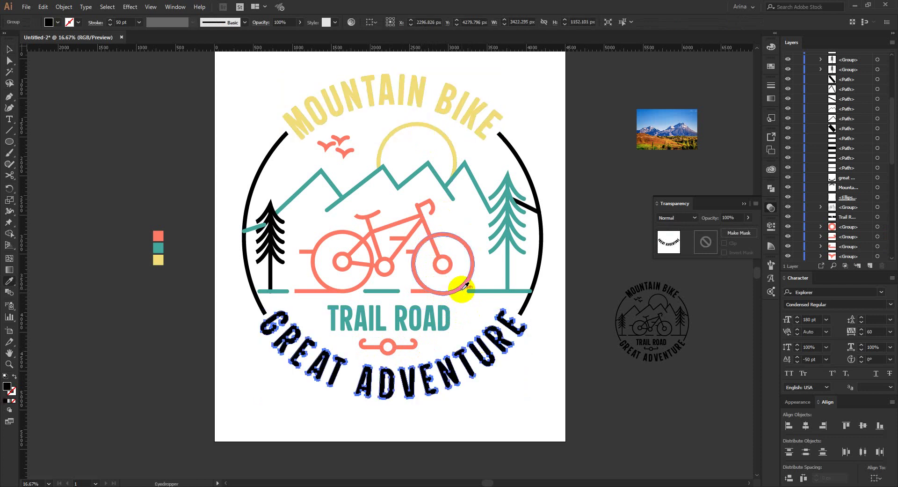
pyautogui.click(444, 110)
pyautogui.press('v')
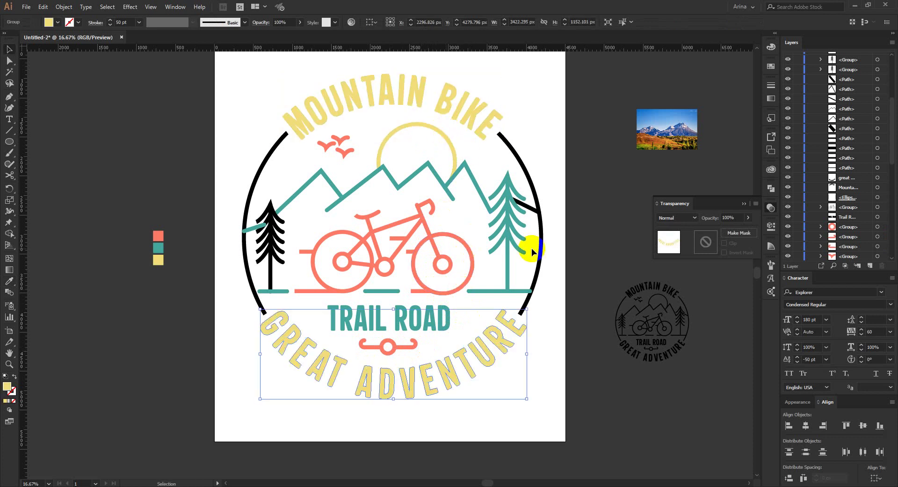
# Recolour the masked outer ring of the badge with the teal swatch colour.
pyautogui.click(541, 252)
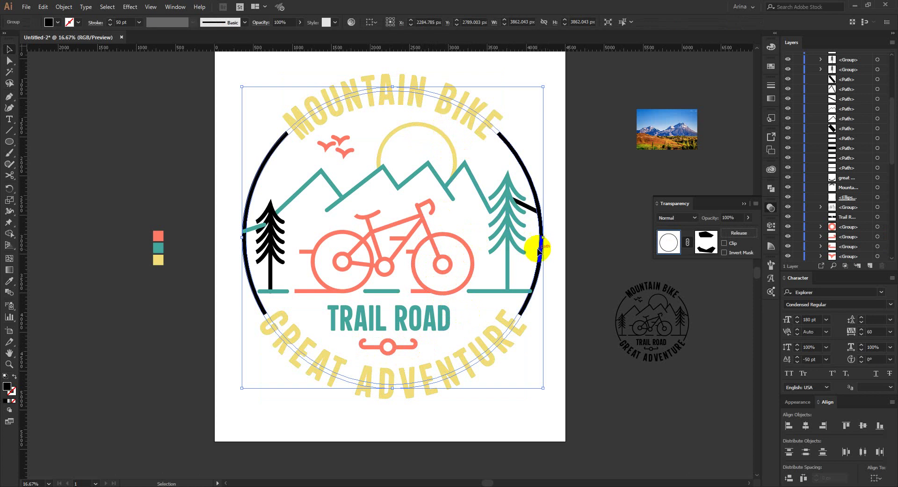
pyautogui.press('i')
pyautogui.click(159, 243)
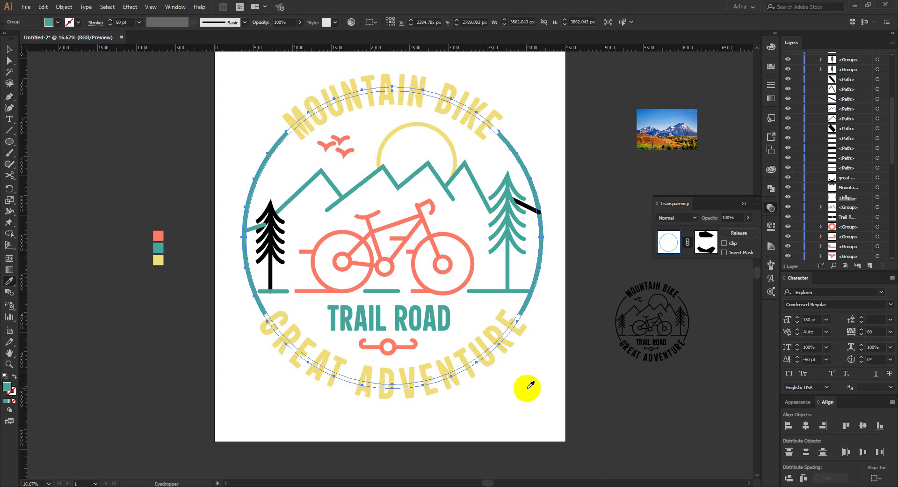
pyautogui.press('v')
pyautogui.click(526, 371)
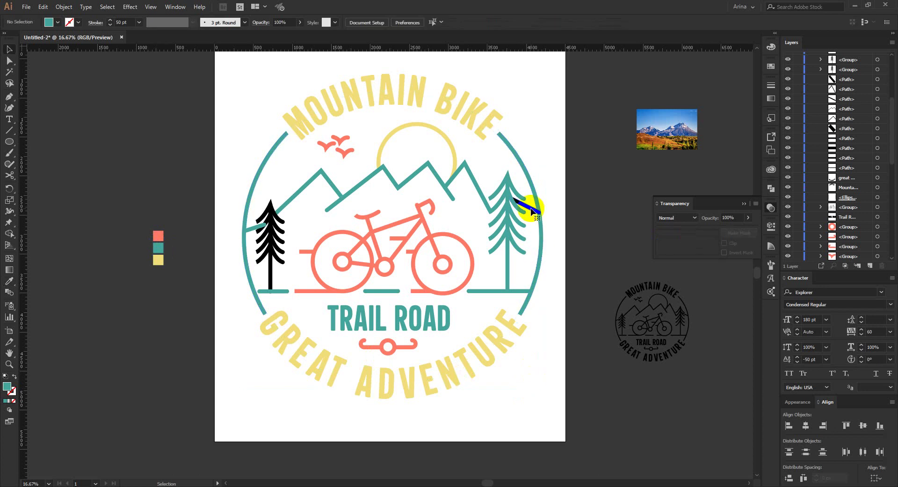
# Recolour the short mountain line between the right pine tree and the ring with the ring's teal fill.
pyautogui.click(531, 209)
pyautogui.press('i')
pyautogui.click(524, 169)
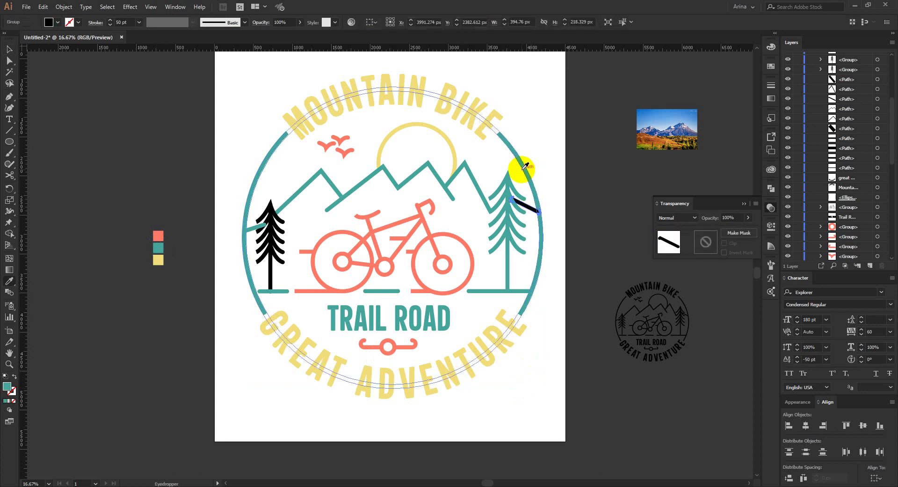
pyautogui.press('v')
pyautogui.click(552, 177)
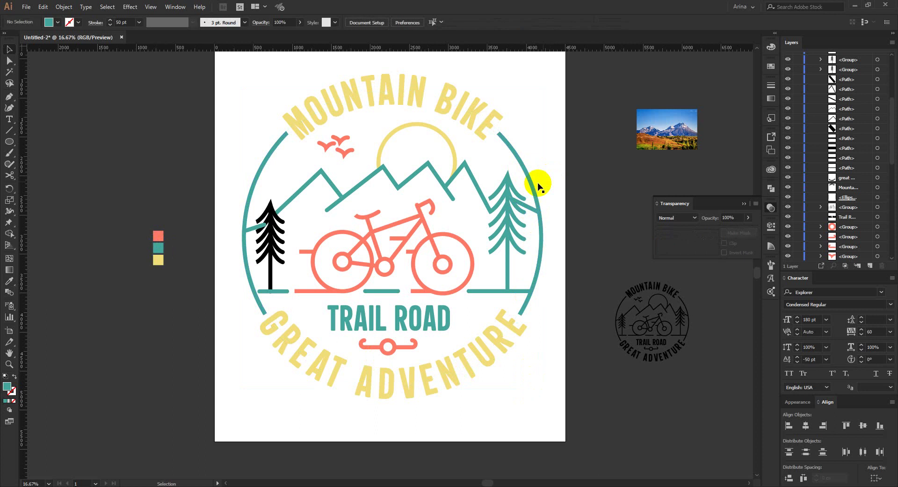
# Recolour the black pine tree beside the bicycle's rear wheel with the mountain line's teal fill.
pyautogui.click(270, 255)
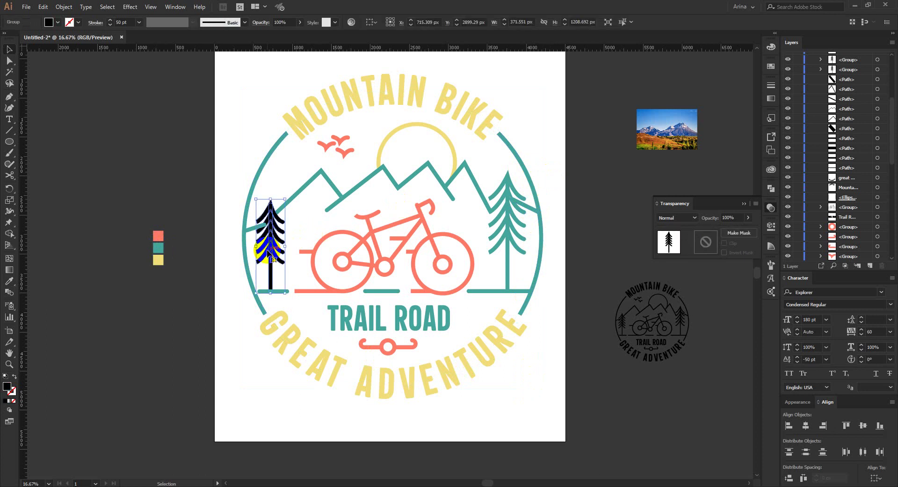
pyautogui.press('i')
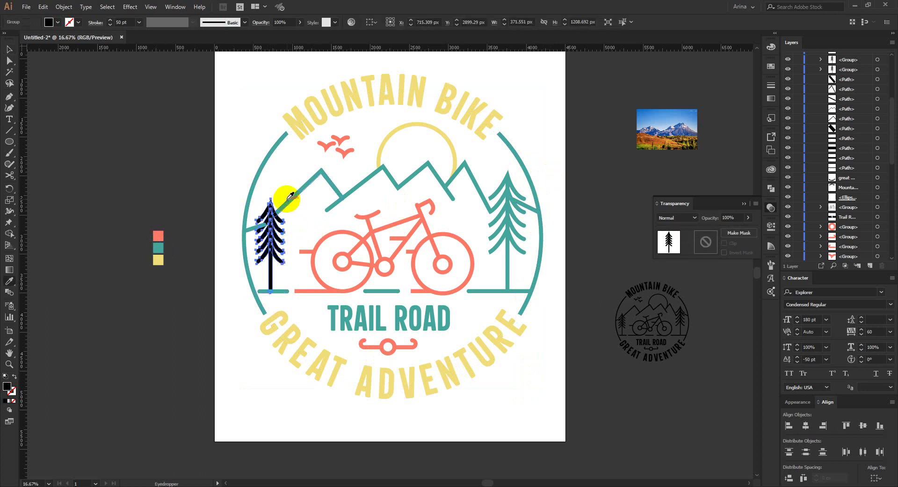
pyautogui.click(290, 196)
pyautogui.press('v')
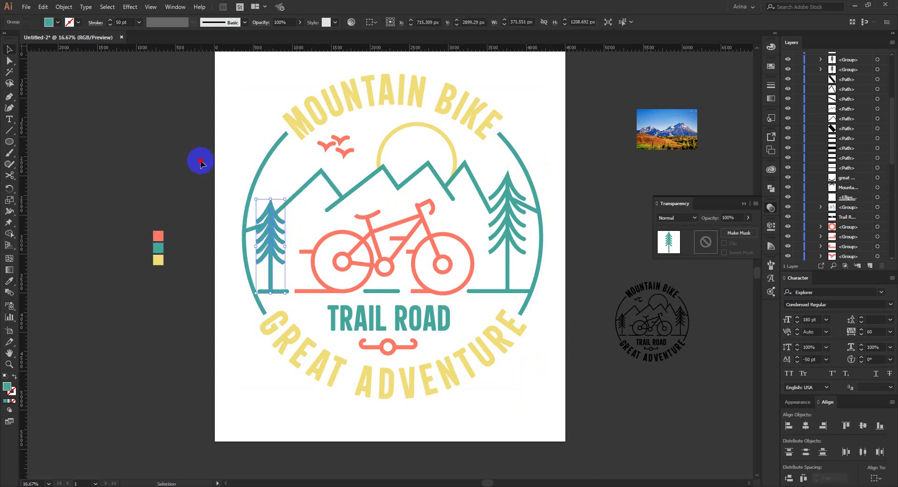
pyautogui.click(201, 161)
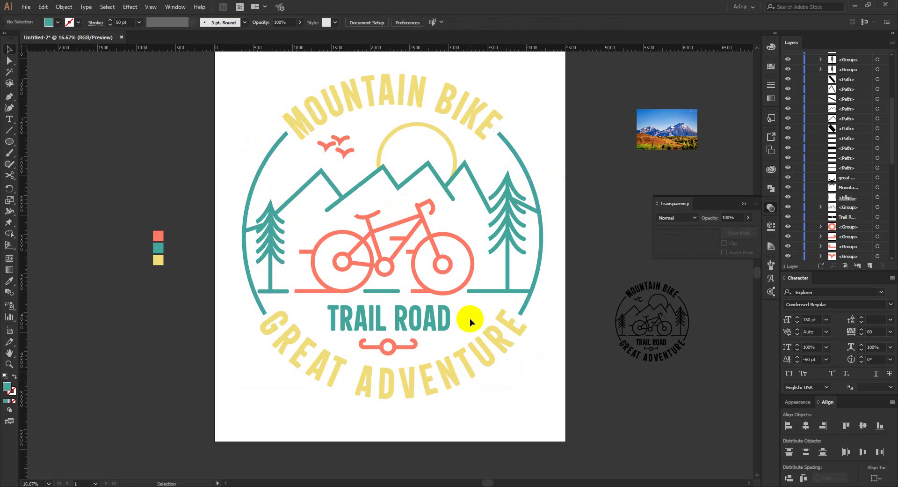
# Draw a rectangle about 4648 by 5704 px that covers the whole artboard and slightly overlaps its edges.
pyautogui.scroll(-1, 437, 335)
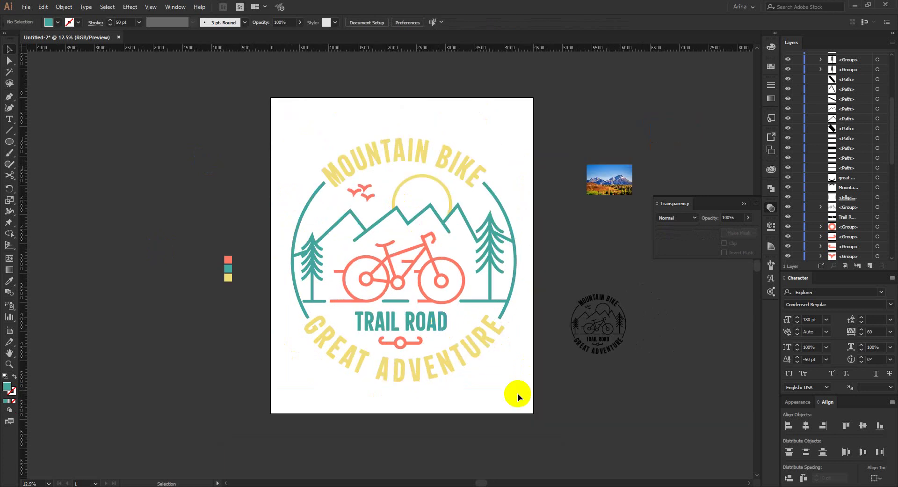
pyautogui.moveTo(272, 119); pyautogui.dragTo(531, 421)
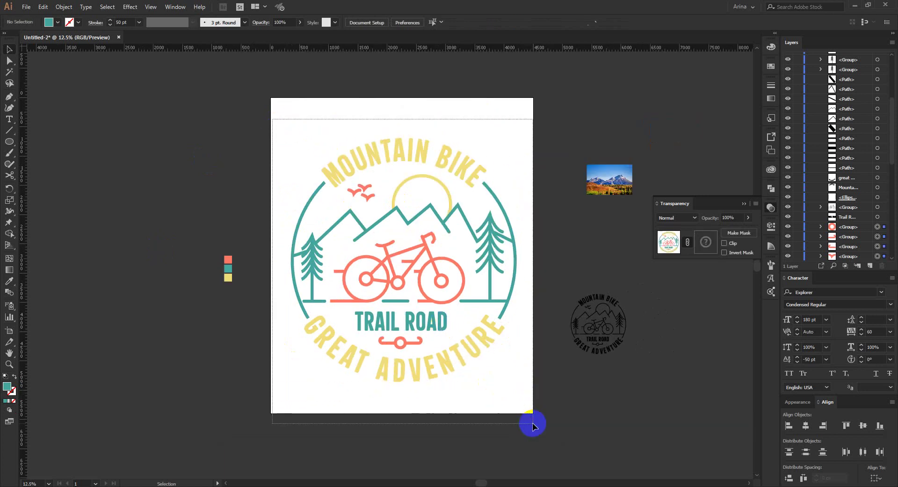
pyautogui.click(514, 407)
pyautogui.click(10, 142)
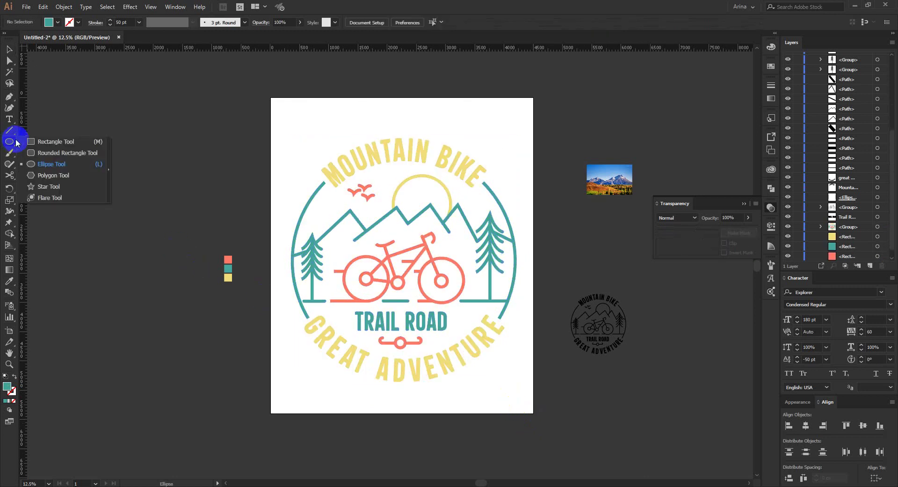
pyautogui.click(51, 142)
pyautogui.moveTo(268, 91)
pyautogui.mouseDown()
pyautogui.moveTo(421, 256)
pyautogui.moveTo(539, 423)
pyautogui.mouseUp()
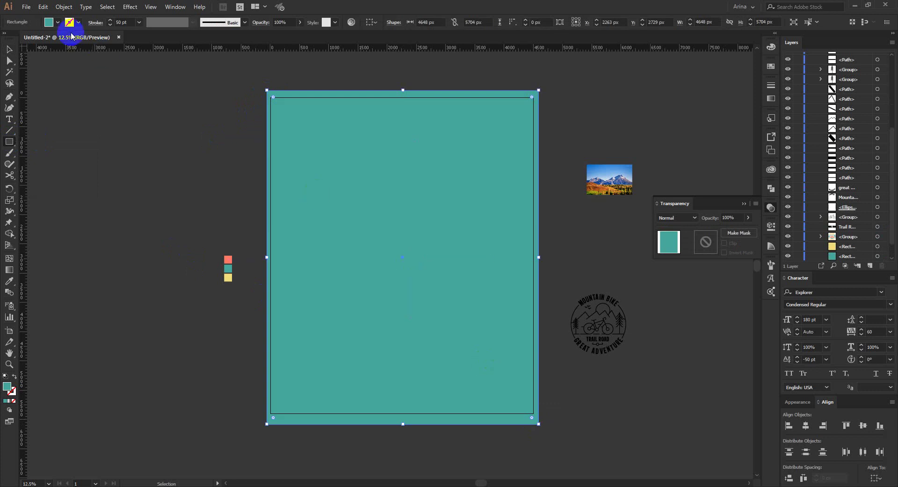
# Fill the artboard-sized rectangle with black and send it to the back, behind the coloured badge.
pyautogui.click(58, 23)
pyautogui.click(23, 35)
pyautogui.click(116, 148)
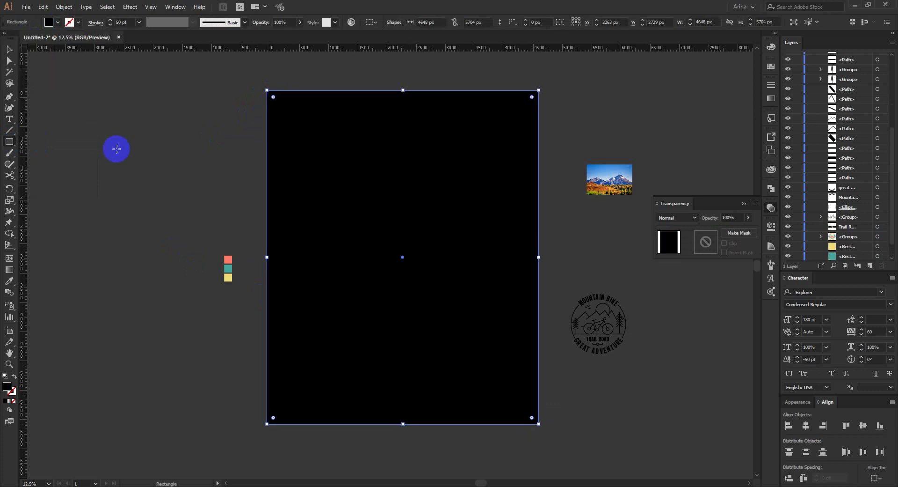
pyautogui.hotkey('ctrl', 'shift', '[')
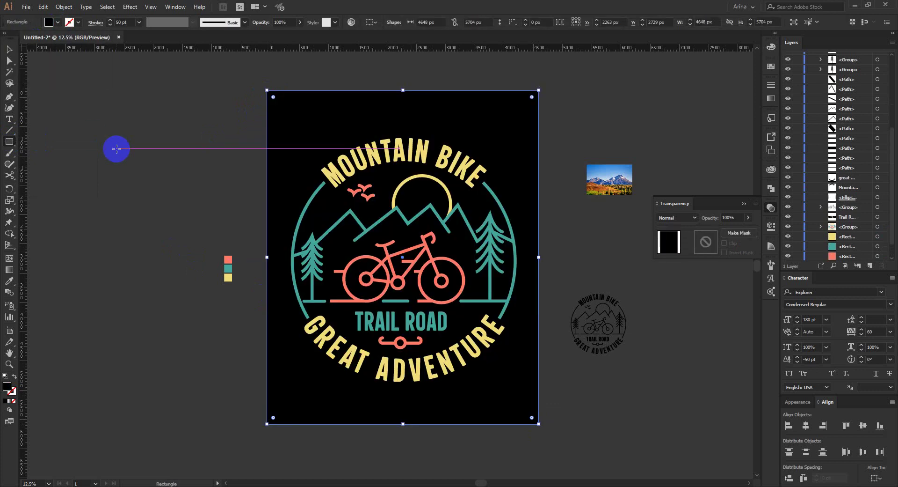
pyautogui.press('v')
pyautogui.click(141, 182)
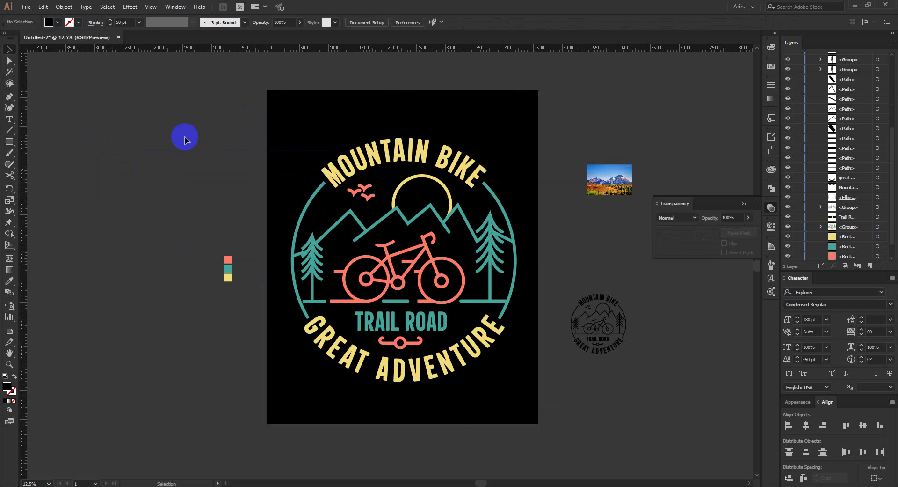
pyautogui.scroll(1, 442, 258)
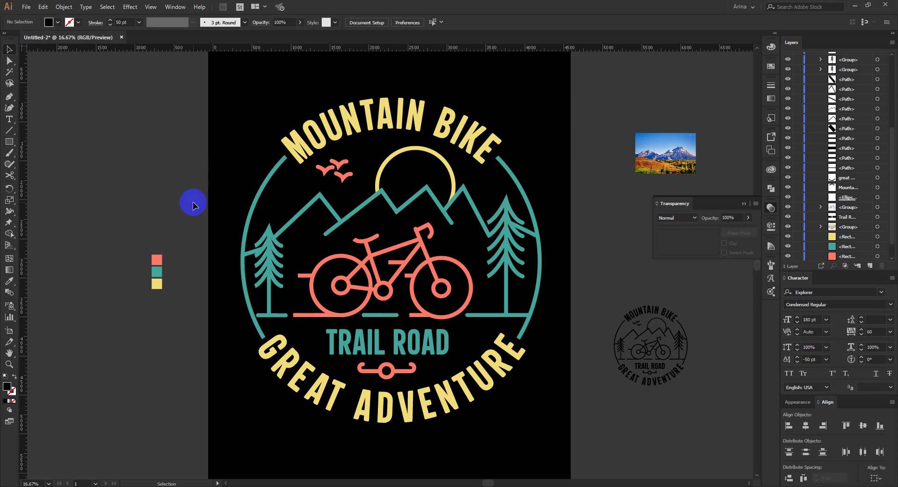
pyautogui.moveTo(183, 207); pyautogui.dragTo(146, 385)
pyautogui.click(179, 324)
pyautogui.moveTo(179, 320); pyautogui.dragTo(201, 401)
pyautogui.click(133, 189)
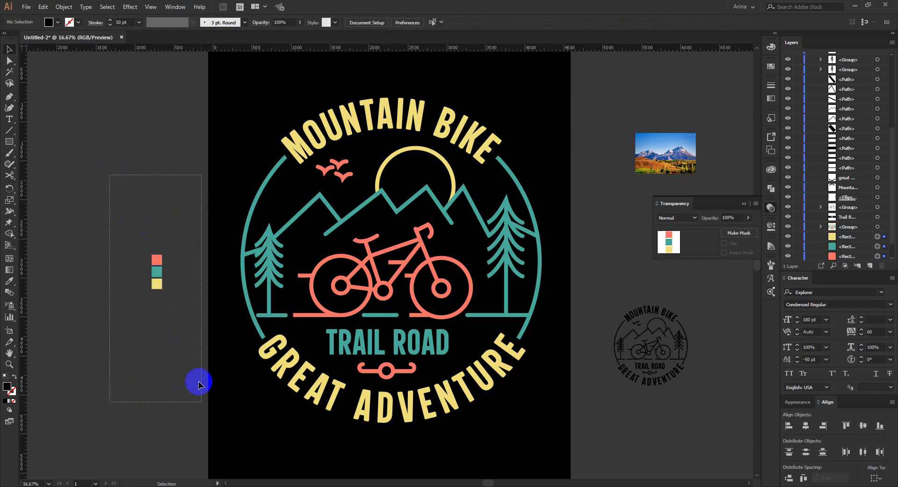
pyautogui.click(190, 332)
# Set the stroke of all parts of the small black badge copy beside the artboard to white.
pyautogui.moveTo(594, 286); pyautogui.dragTo(761, 456)
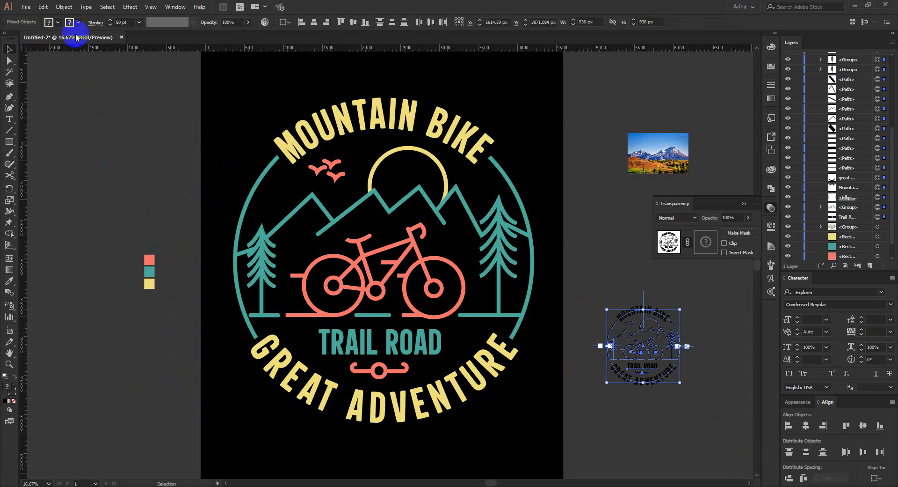
pyautogui.click(73, 27)
pyautogui.click(19, 38)
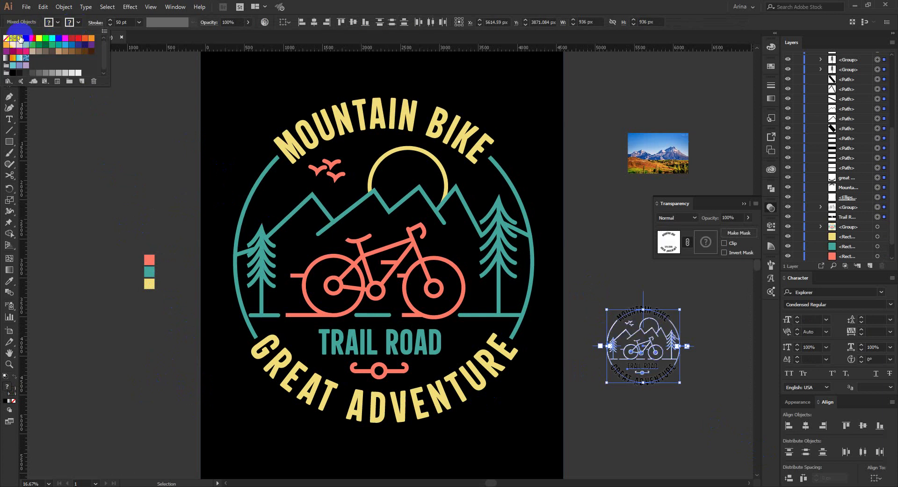
pyautogui.click(679, 430)
pyautogui.click(691, 415)
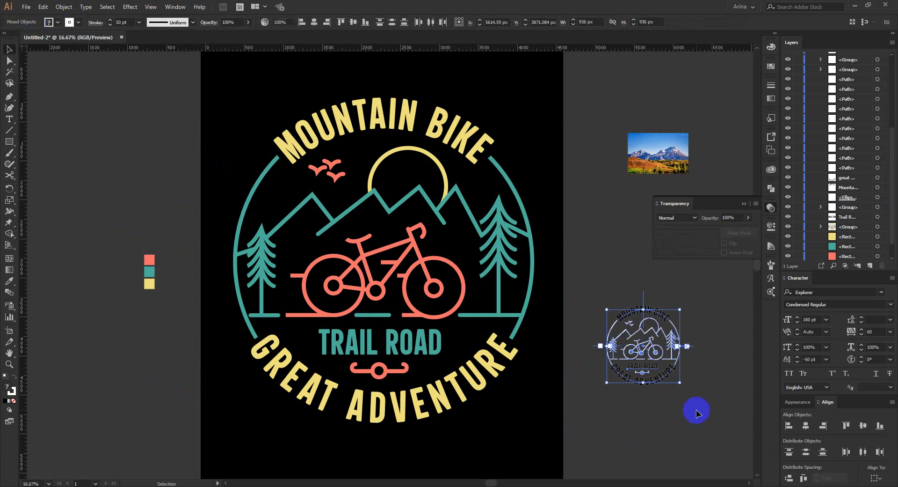
pyautogui.scroll(3, 703, 367)
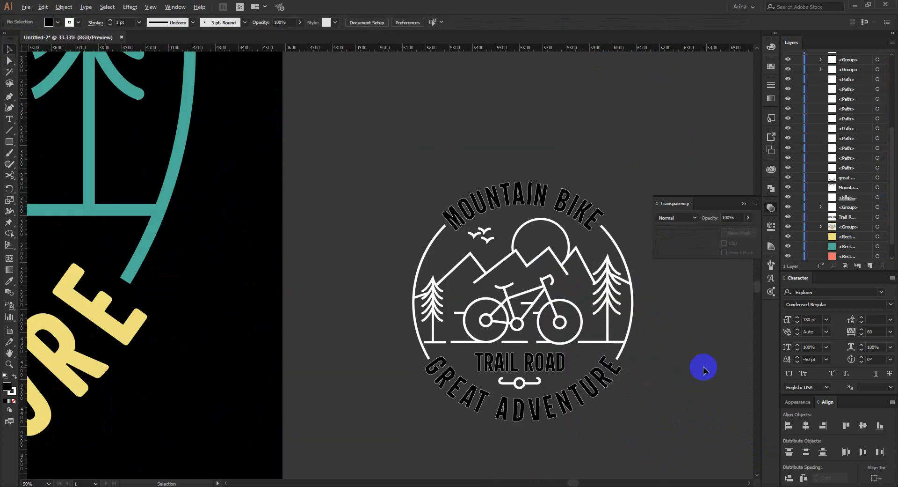
# Hide the floating Transparency settings so that they no longer overlap the coloured badge.
pyautogui.scroll(-3, 703, 366)
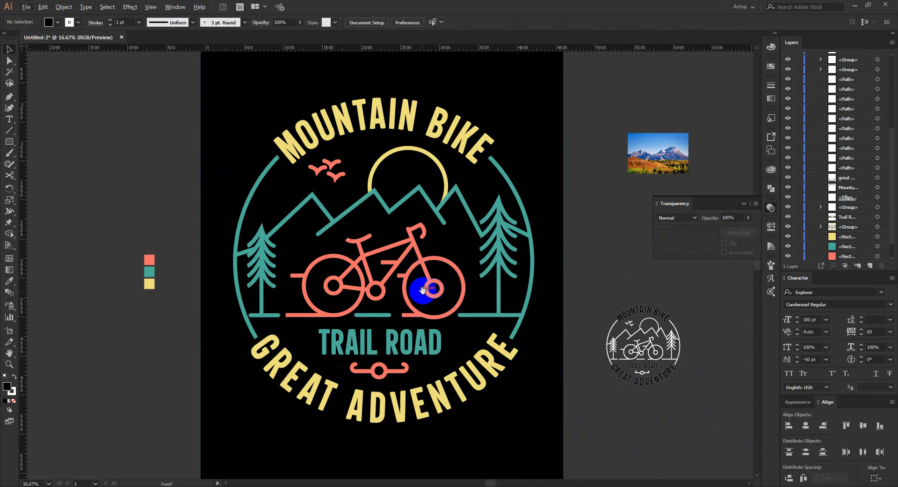
pyautogui.moveTo(434, 288); pyautogui.dragTo(564, 291)
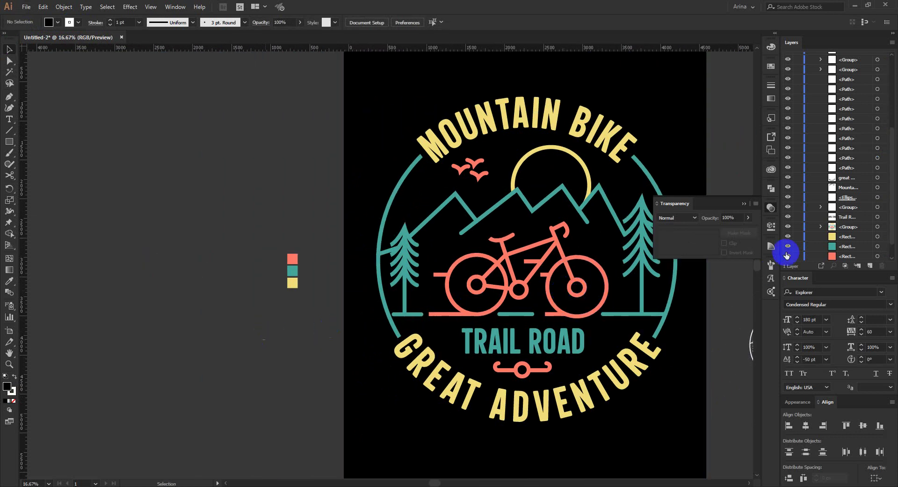
pyautogui.click(773, 206)
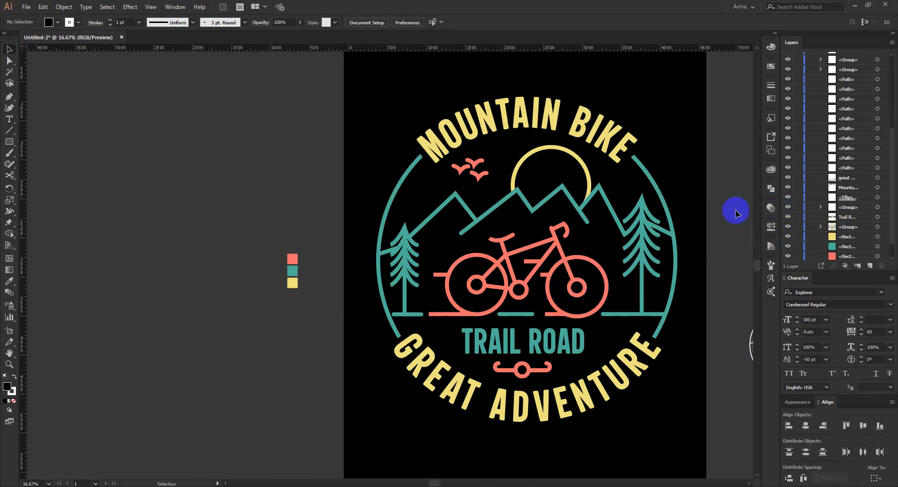